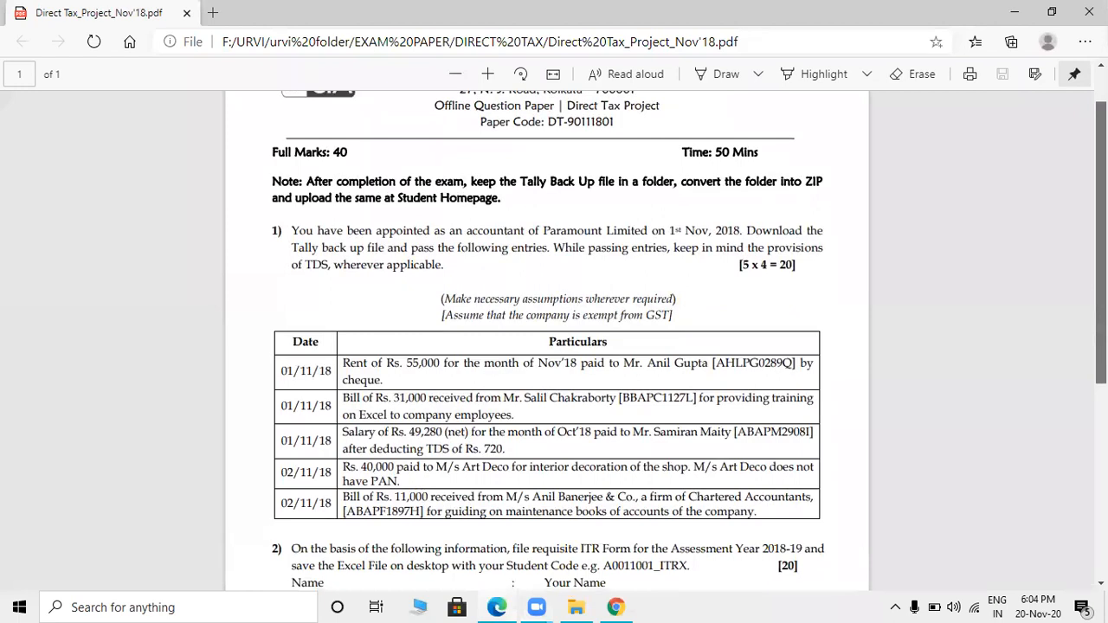
- Scroll the PDF to question 2's salary, bank interest and medical insurance details
scroll(562, 265, "down", 1)
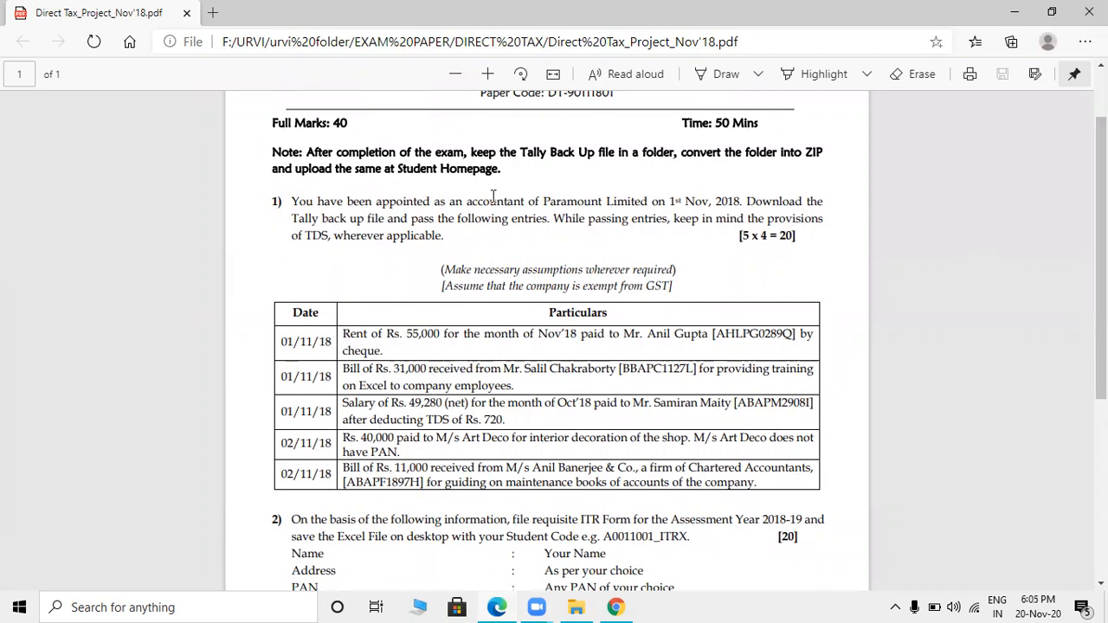
scroll(1100, 259, "down", 3)
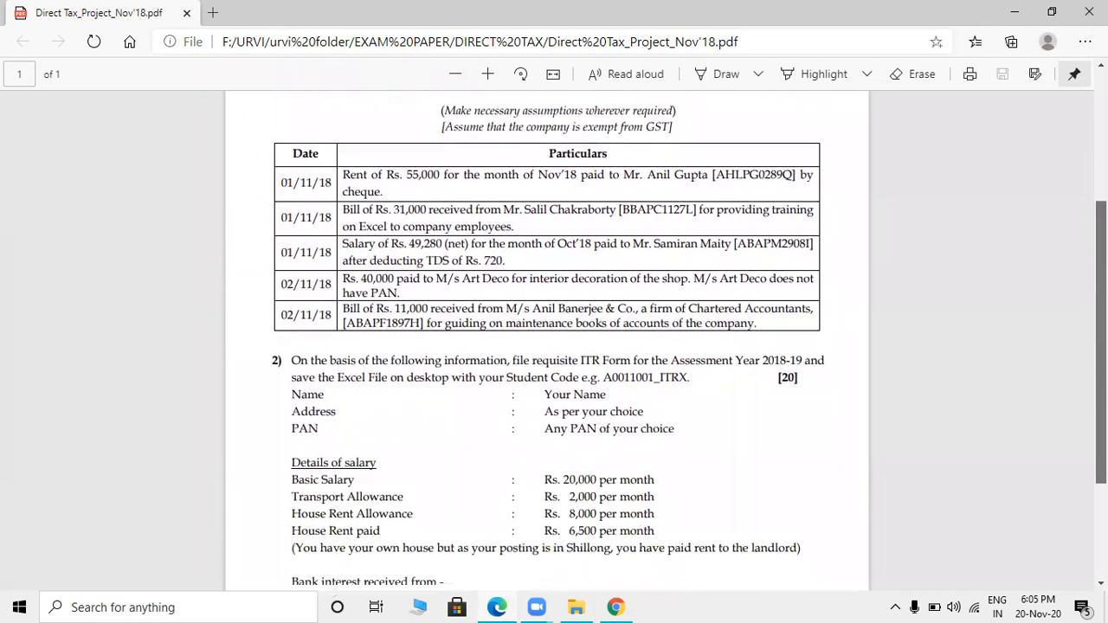
scroll(554, 346, "down", 2)
scroll(320, 152, "down", 2)
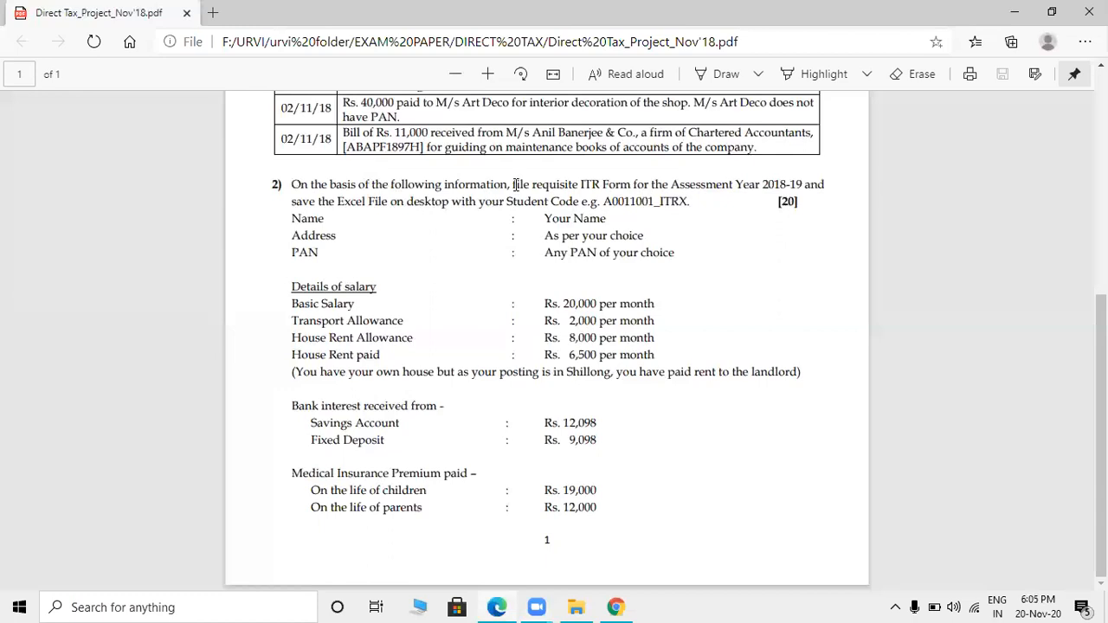
left_click_drag(580, 185, 617, 187)
left_click(727, 302)
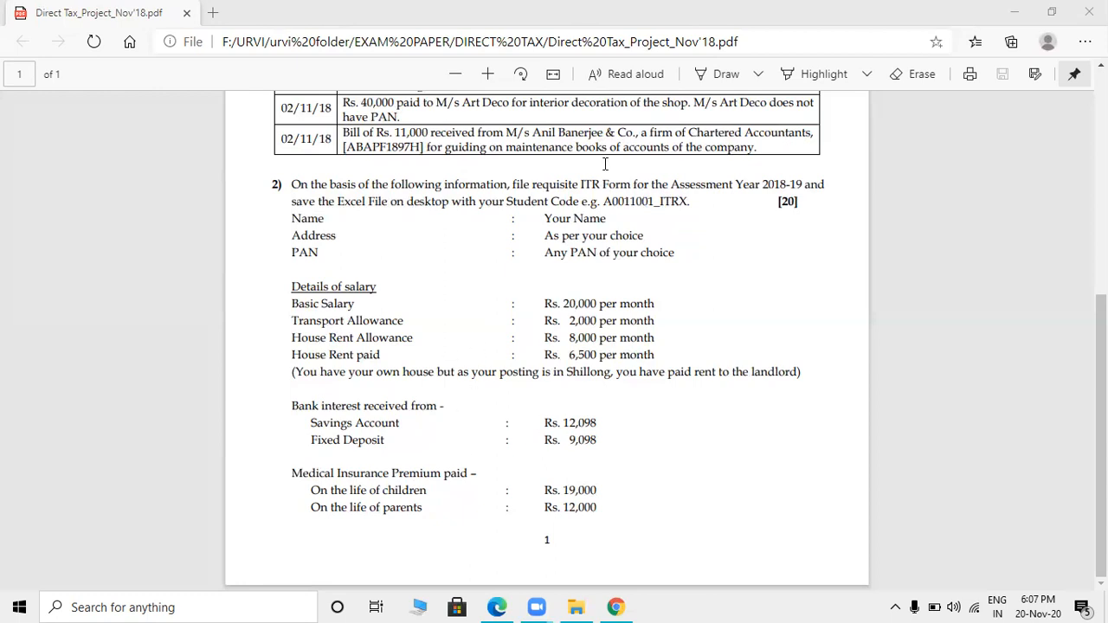
- Search Google for 'income tax' and open the e-Filing portal home page
mouse_move(615, 606)
left_click(548, 472)
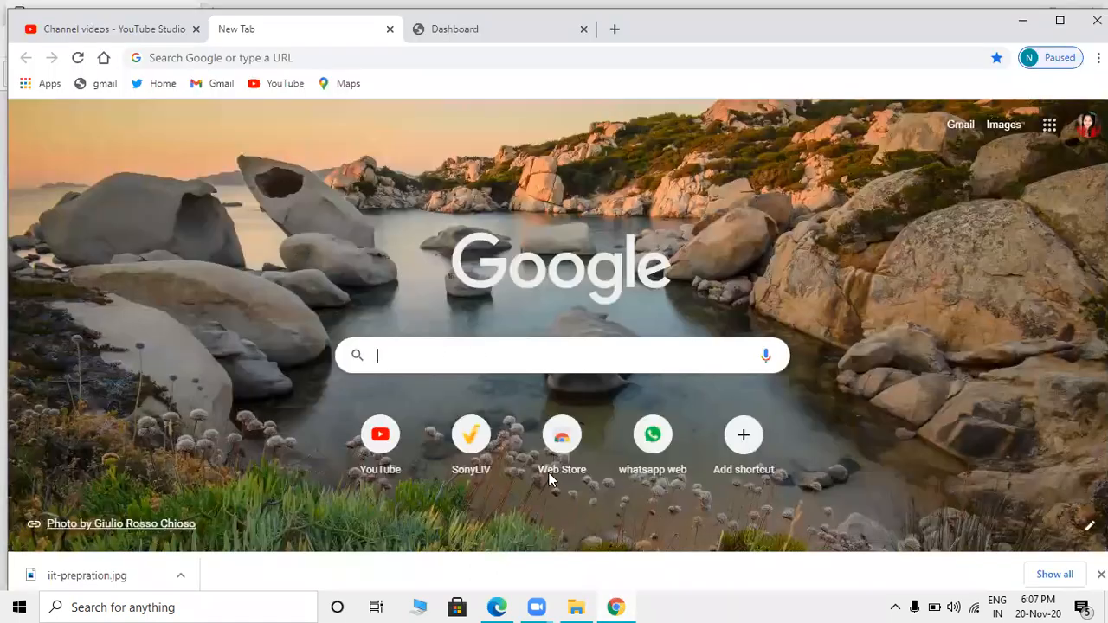
left_click(485, 359)
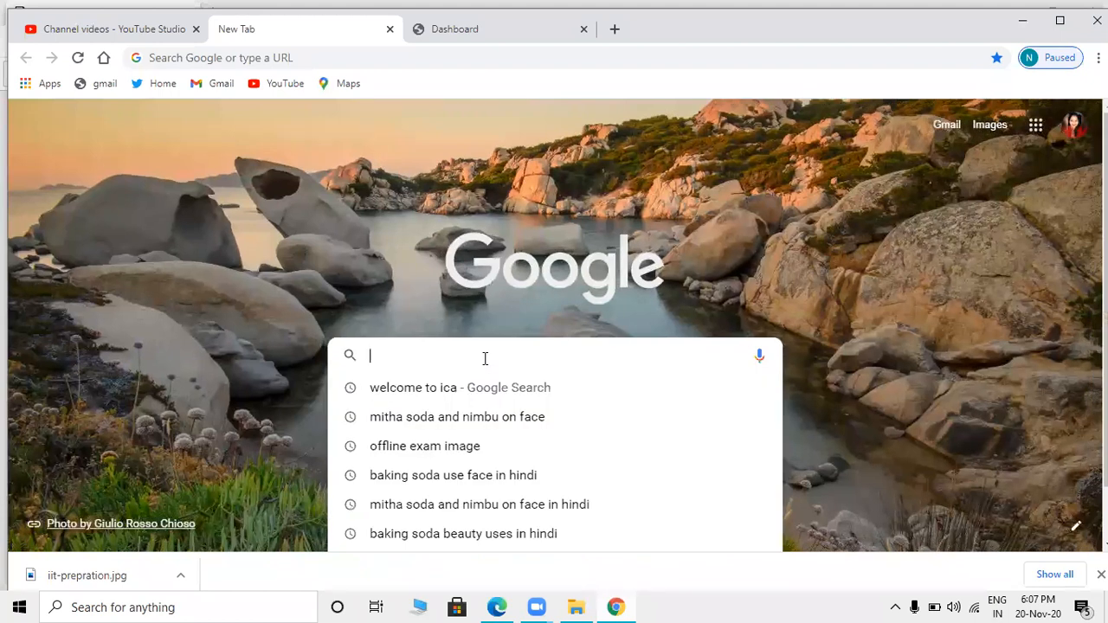
type("income tax")
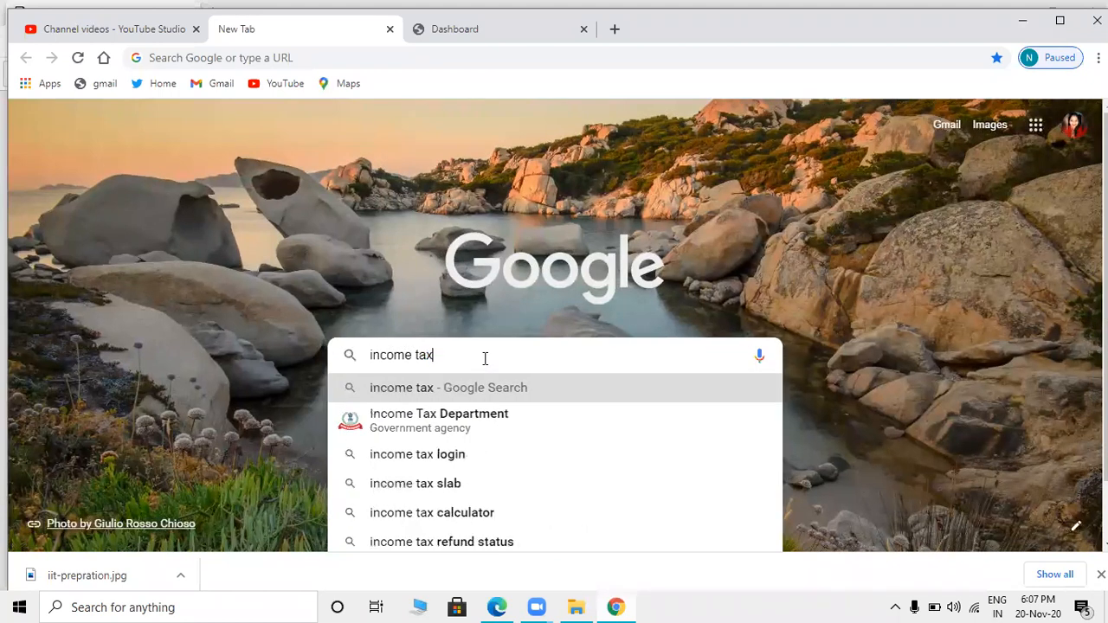
key("Return")
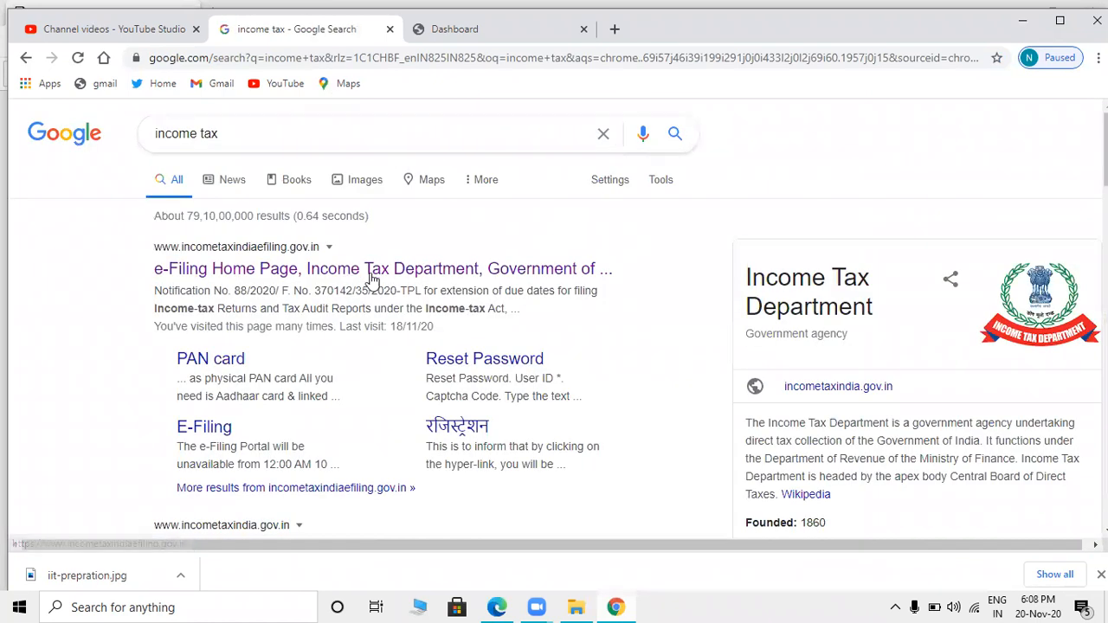
left_click(367, 270)
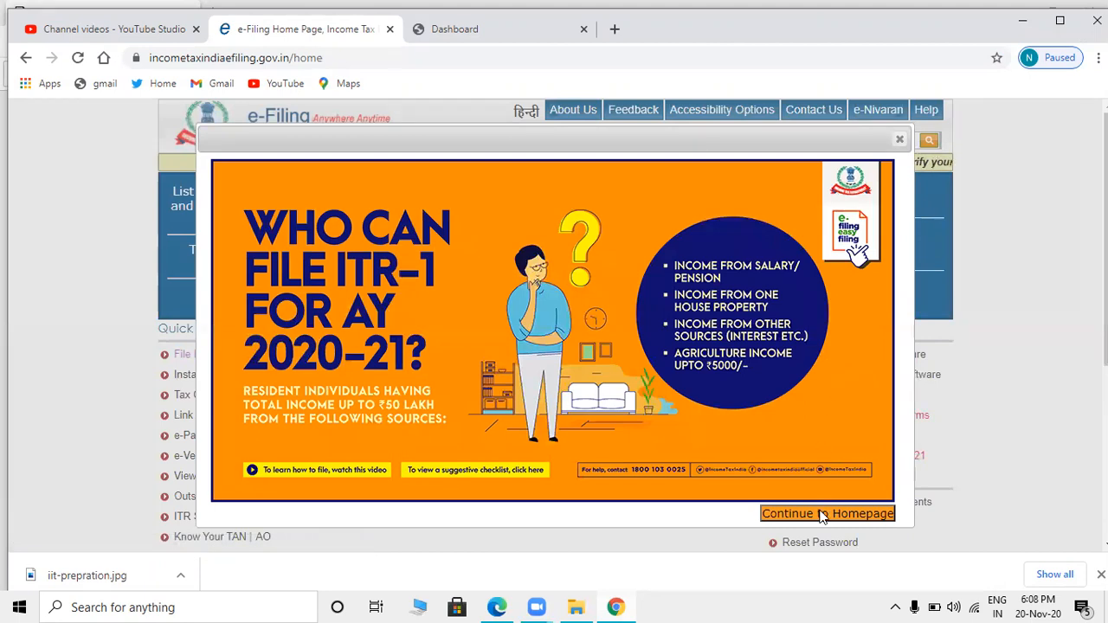
left_click(822, 514)
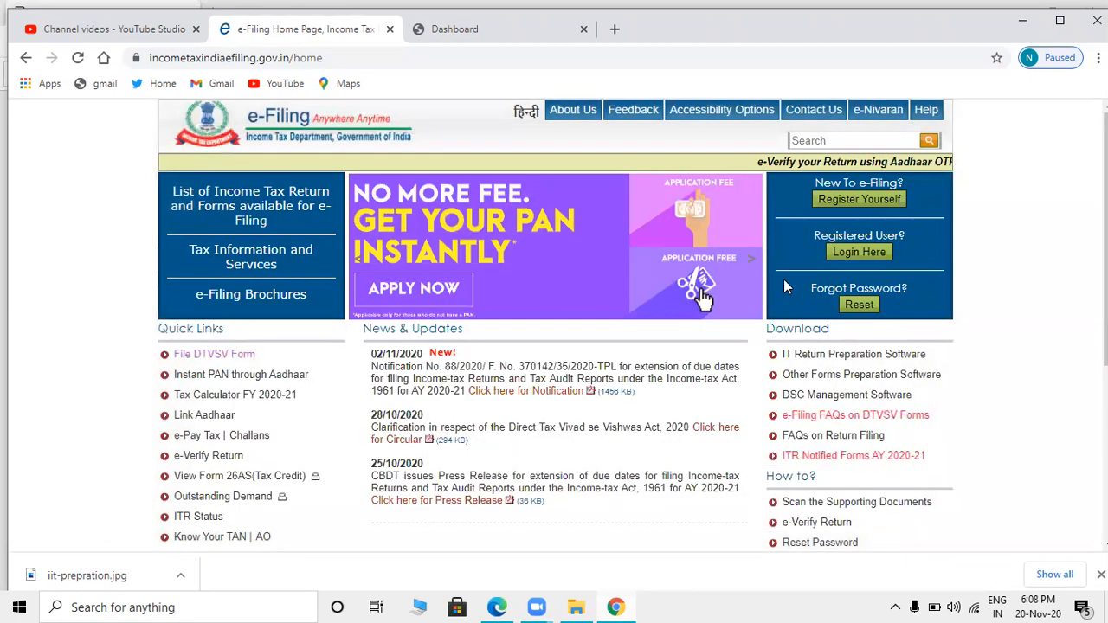
- Download the ITR 1 Excel utility ITR1_2020.zip from IT Return Preparation Software
left_click(844, 361)
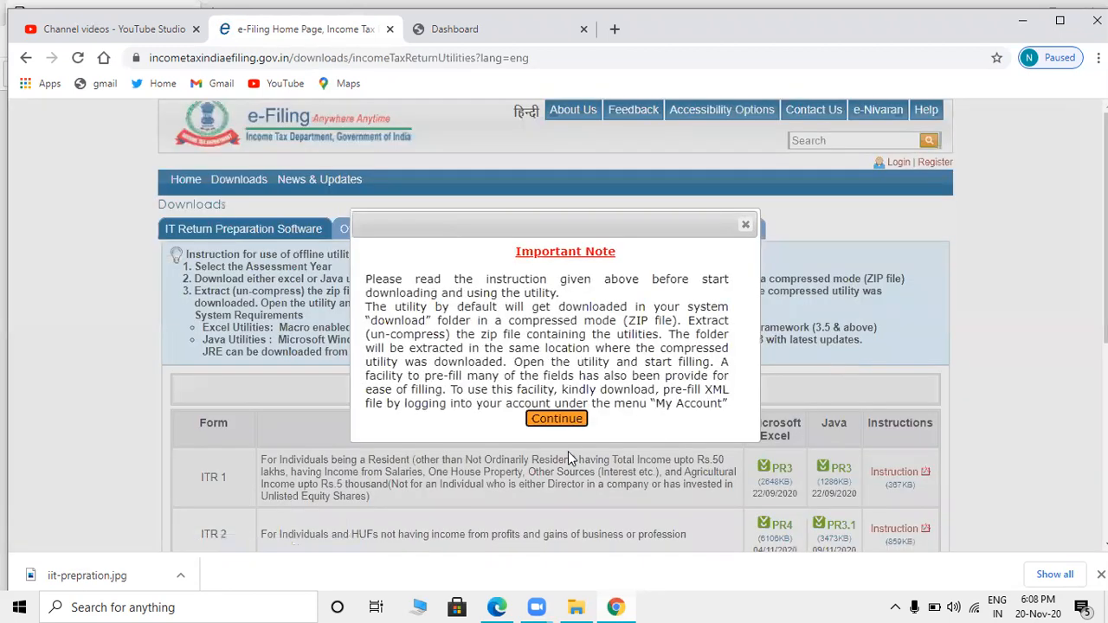
left_click(559, 421)
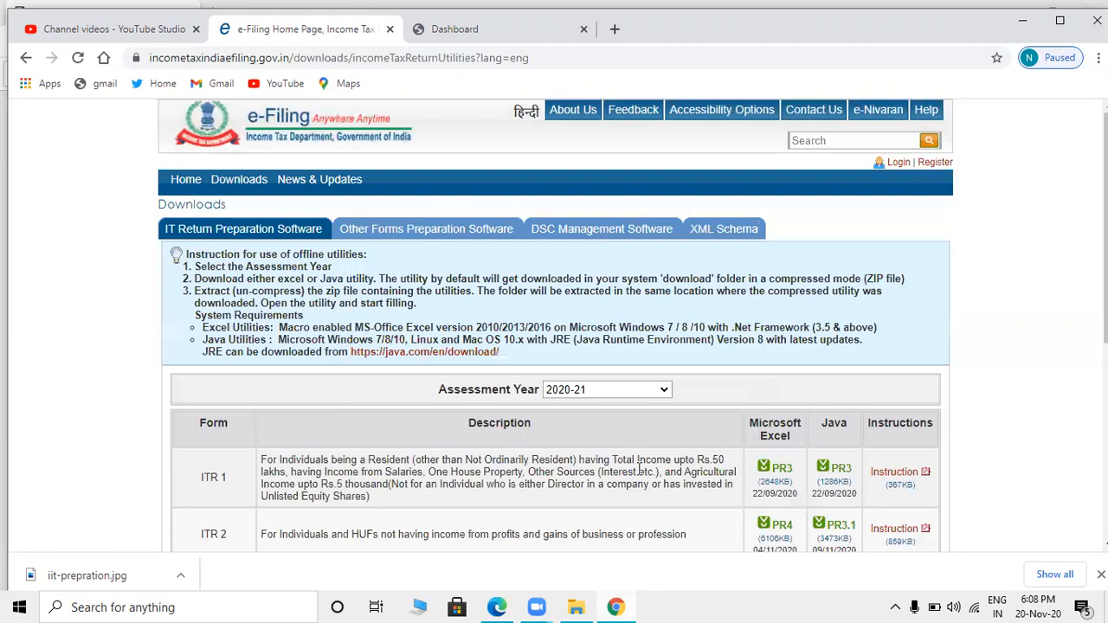
scroll(419, 319, "down", 3)
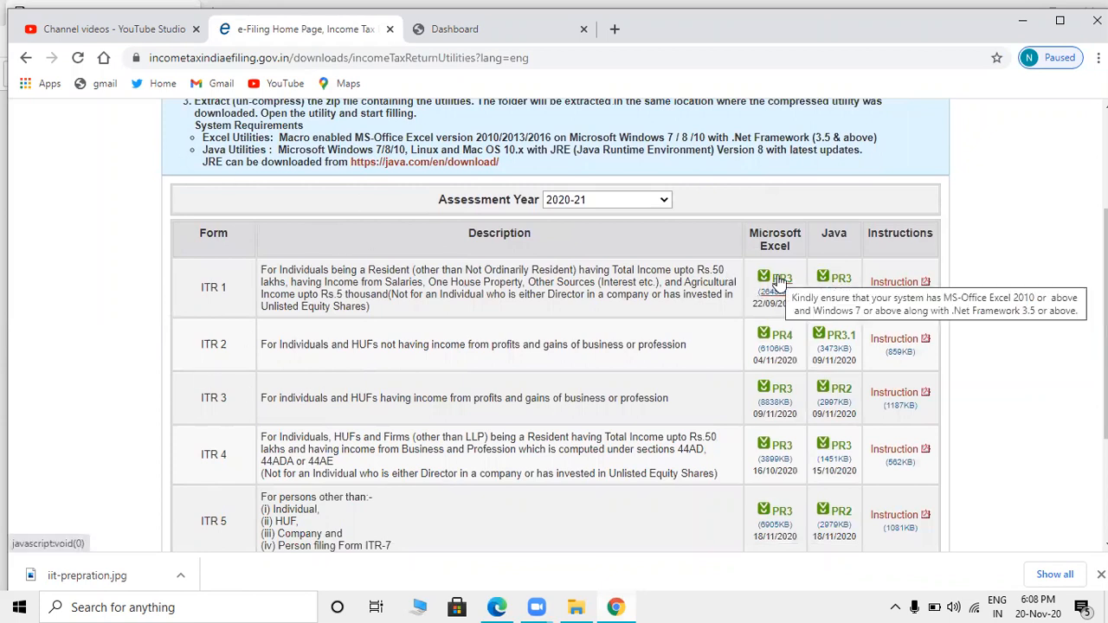
left_click(782, 289)
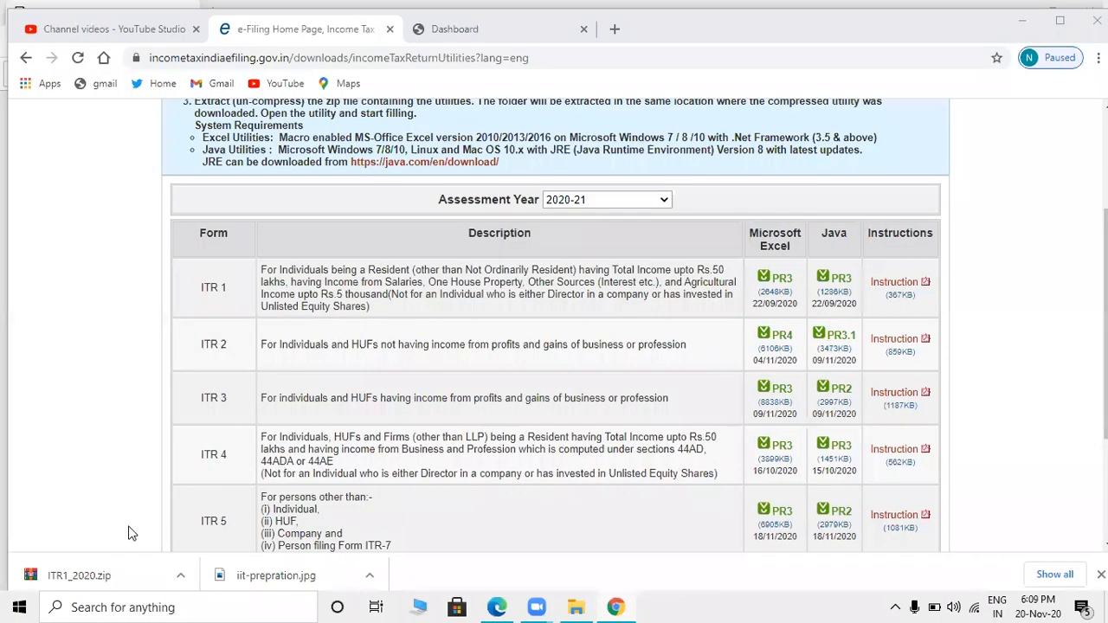
left_click(180, 574)
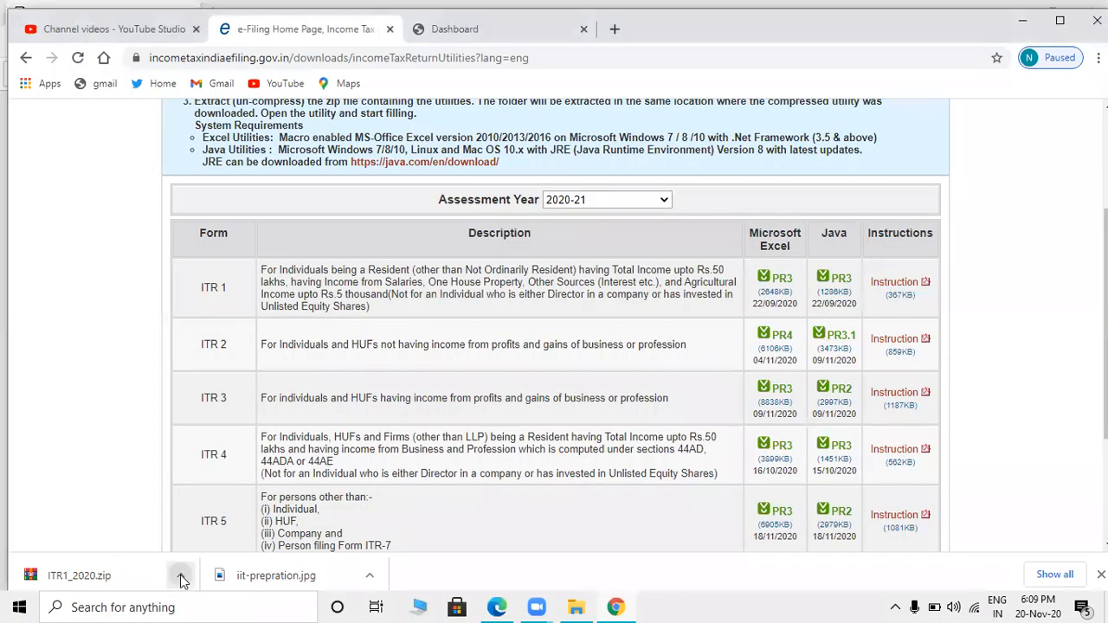
- Open ITR1_2020.zip in WinRAR and select the ITR1_2020 folder
left_click(132, 571)
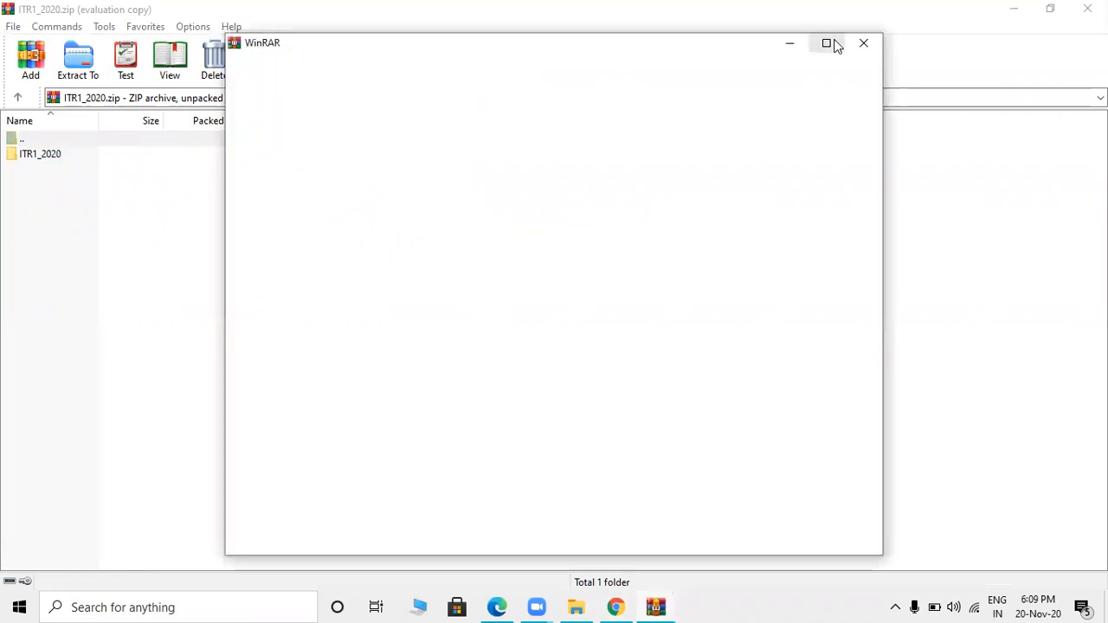
left_click(864, 45)
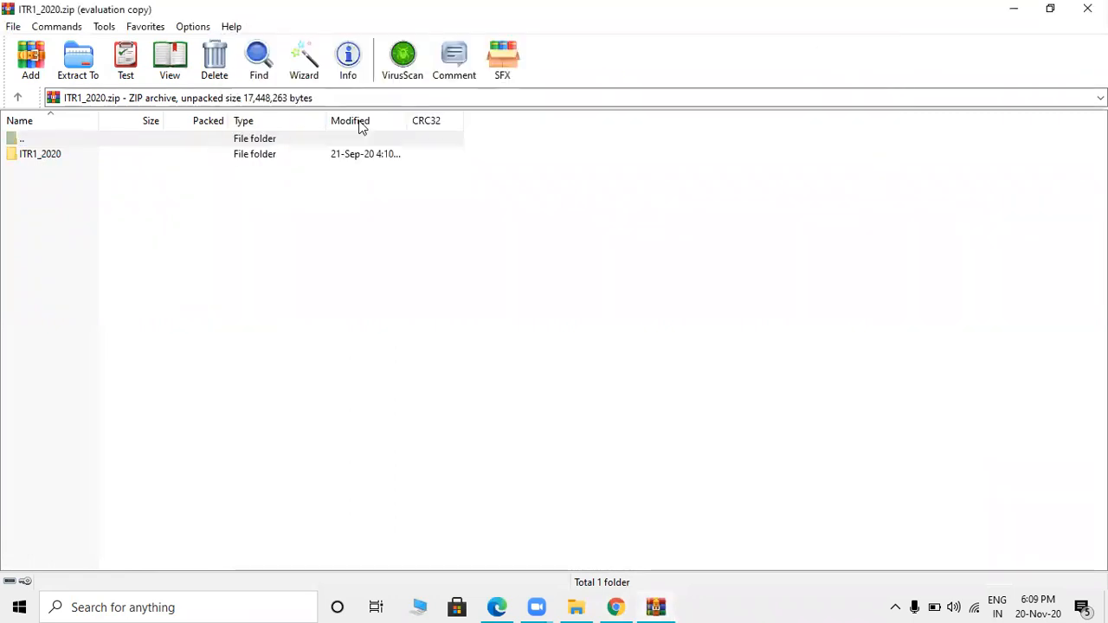
left_click(40, 154)
right_click(40, 152)
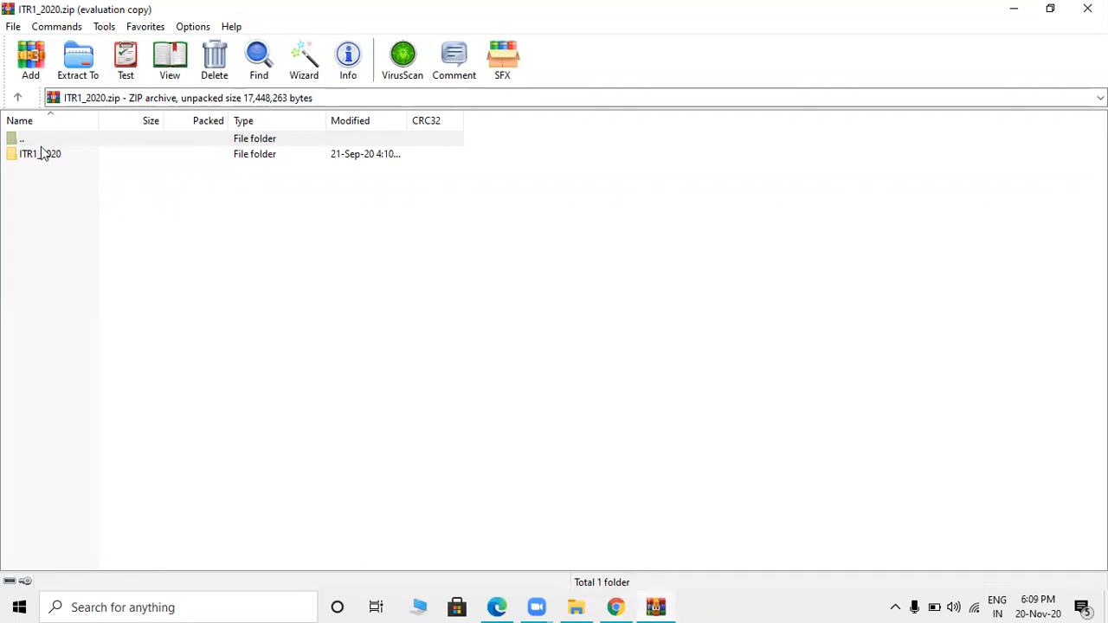
left_click(78, 59)
- Extract ITR1_2020 into F:\URVI\urvi folder\PRACTICLE
left_click(78, 59)
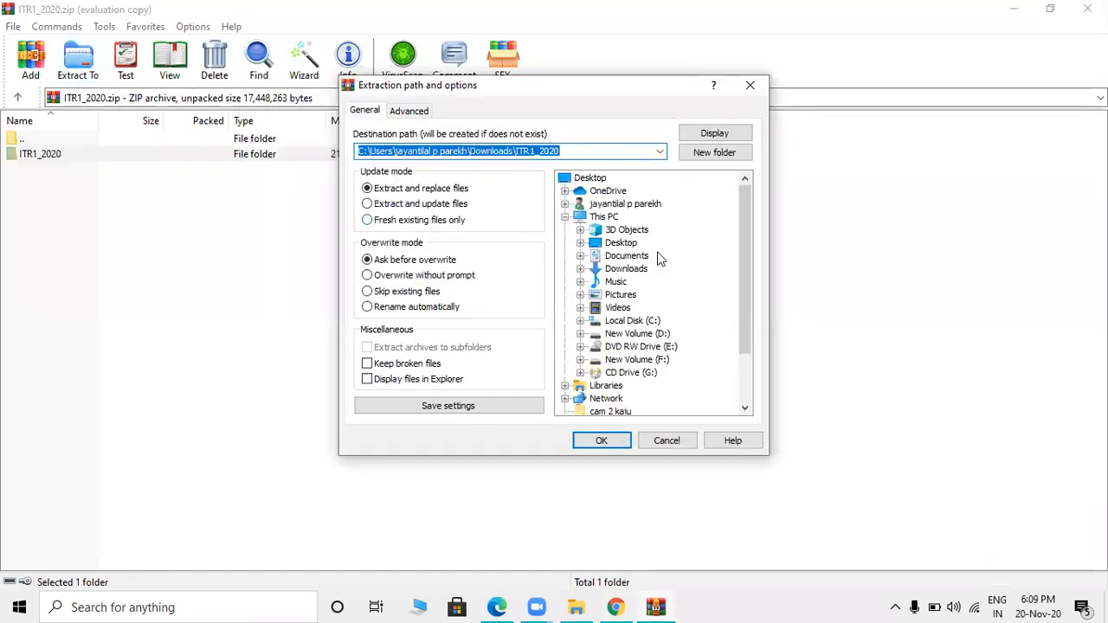
double_click(655, 360)
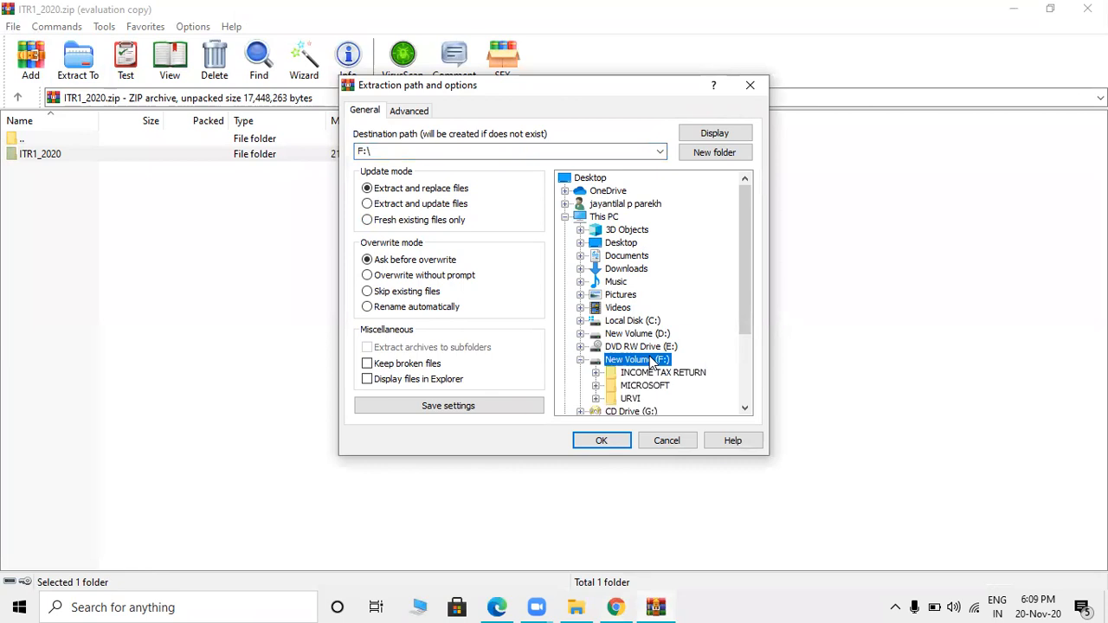
double_click(640, 399)
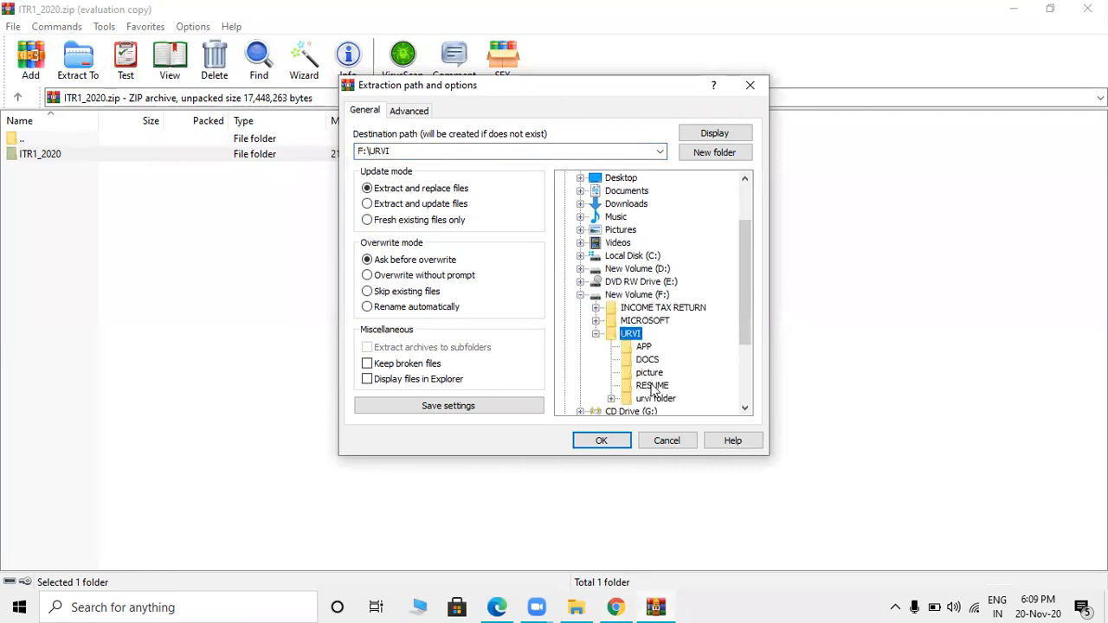
double_click(655, 398)
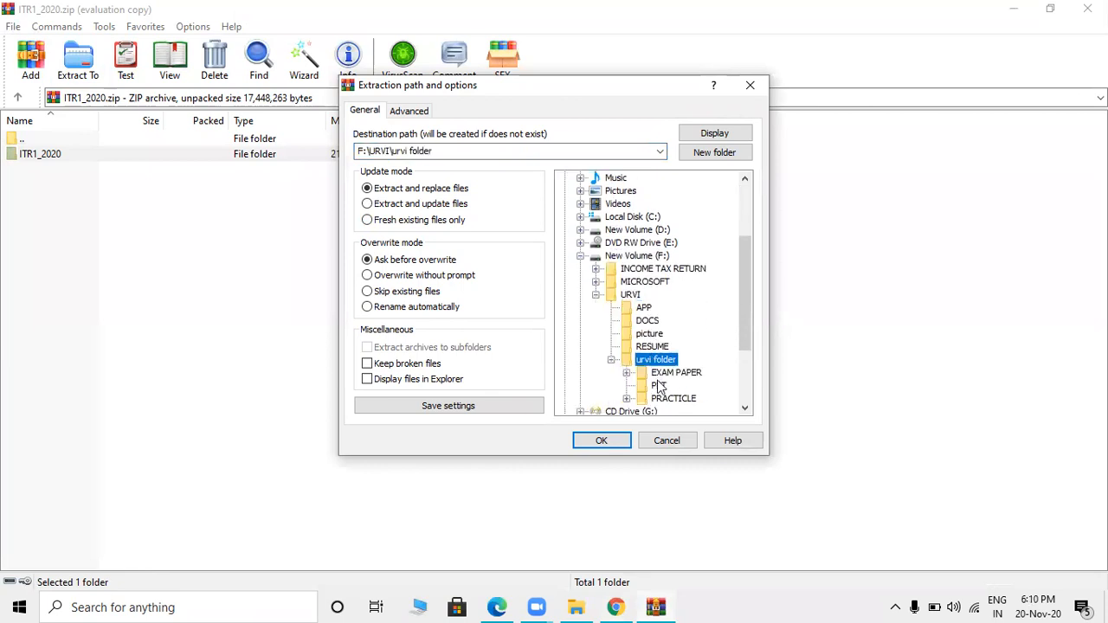
double_click(671, 399)
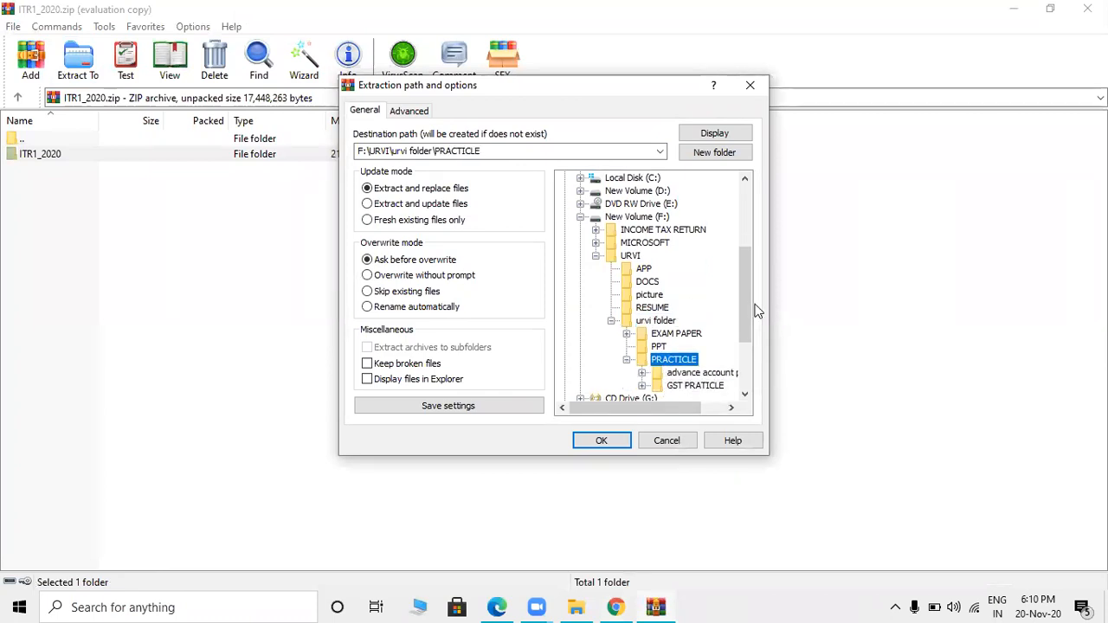
left_click_drag(746, 310, 746, 334)
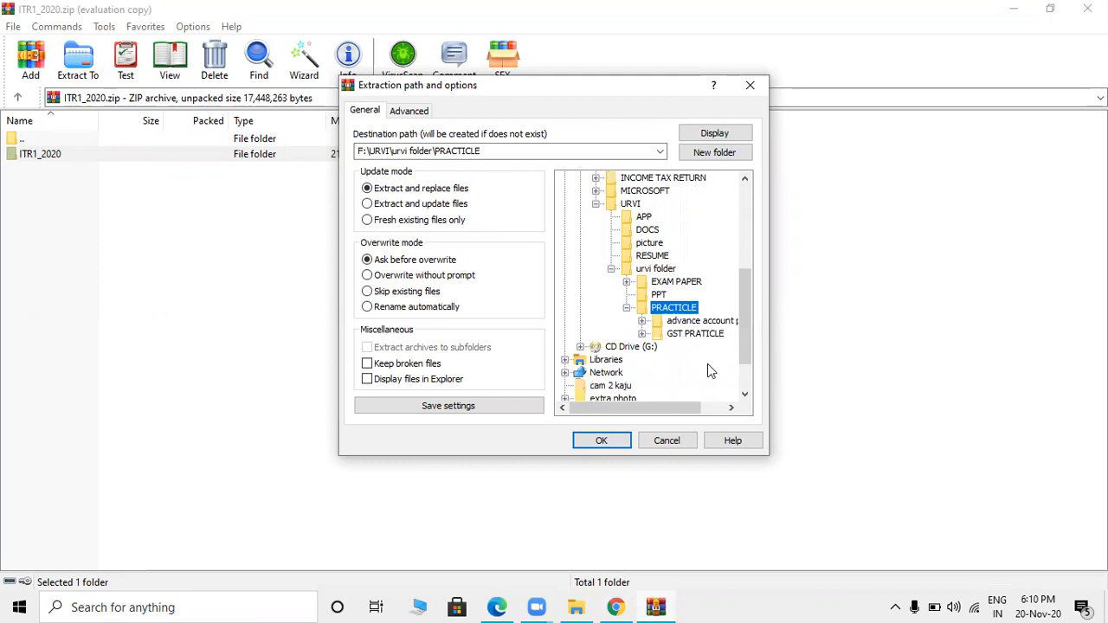
left_click(603, 441)
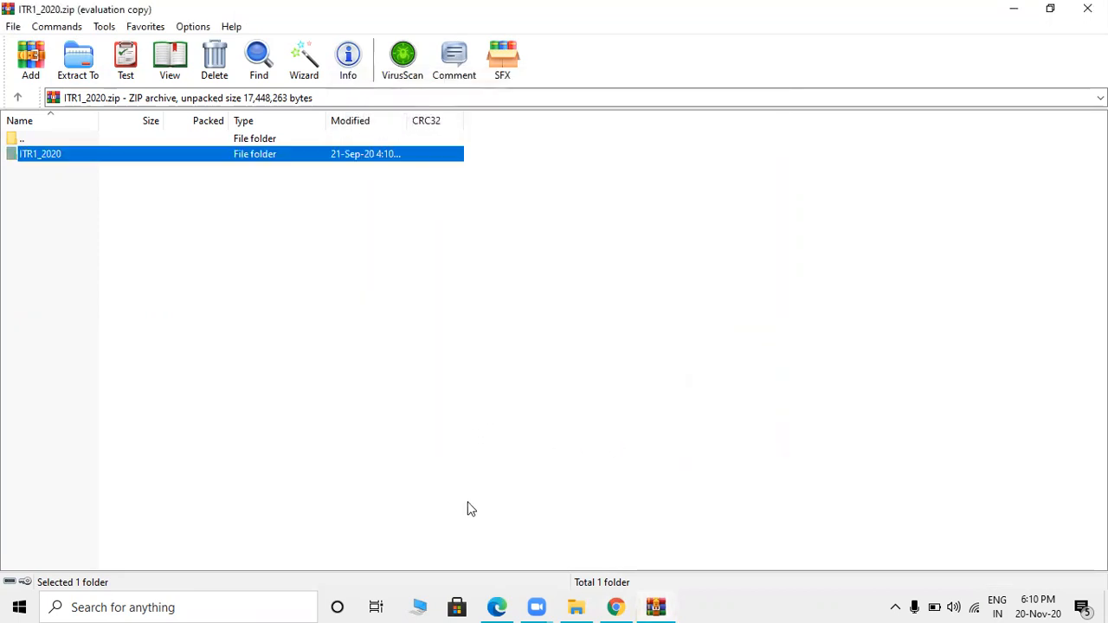
left_click(576, 607)
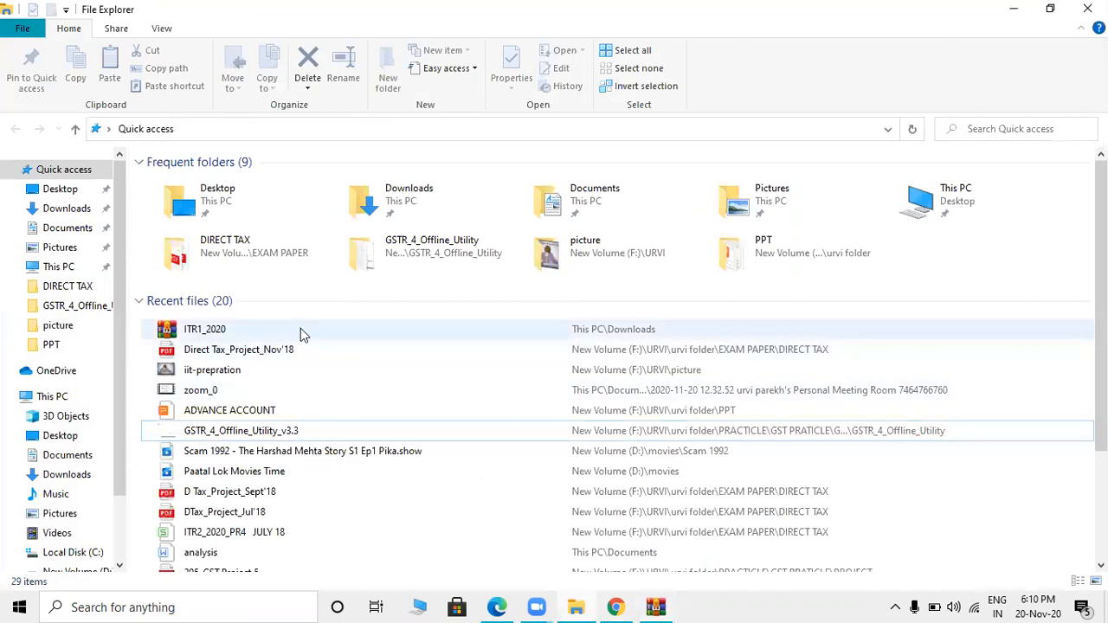
- Go into PRACTICLE\ITR1_2020 and open the ITR1_2020_PR3 workbook
double_click(729, 249)
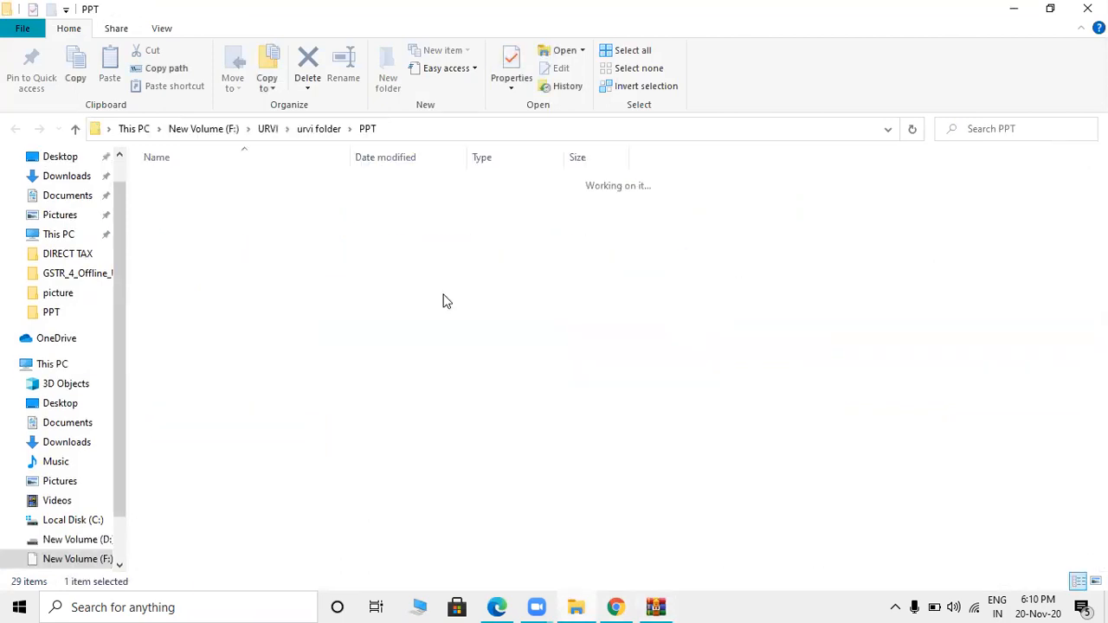
left_click(318, 128)
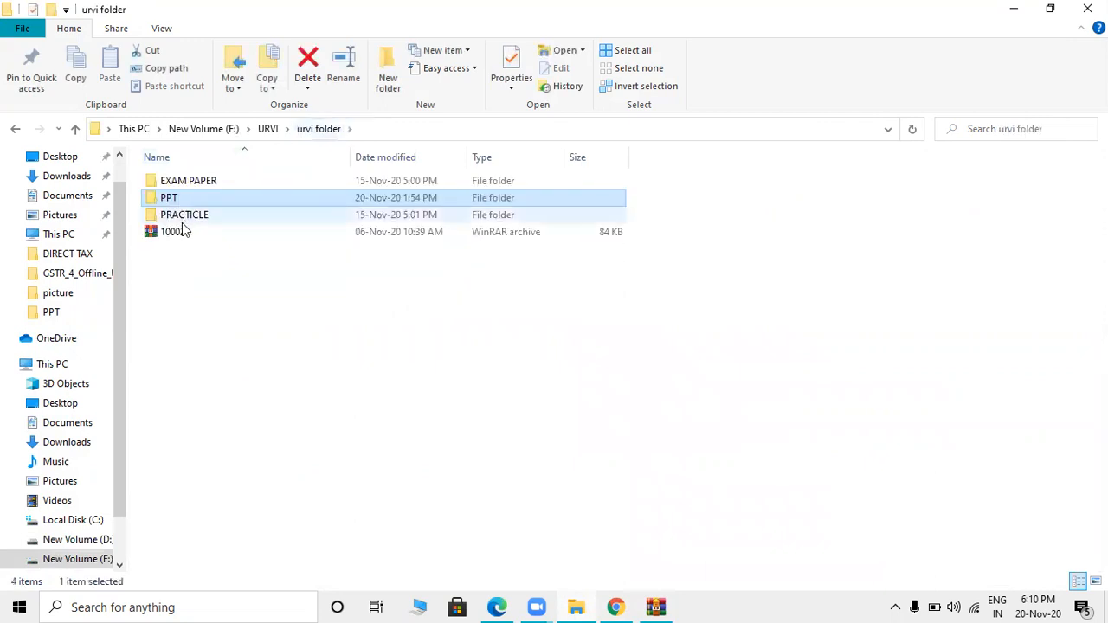
left_click(182, 243)
left_click(205, 217)
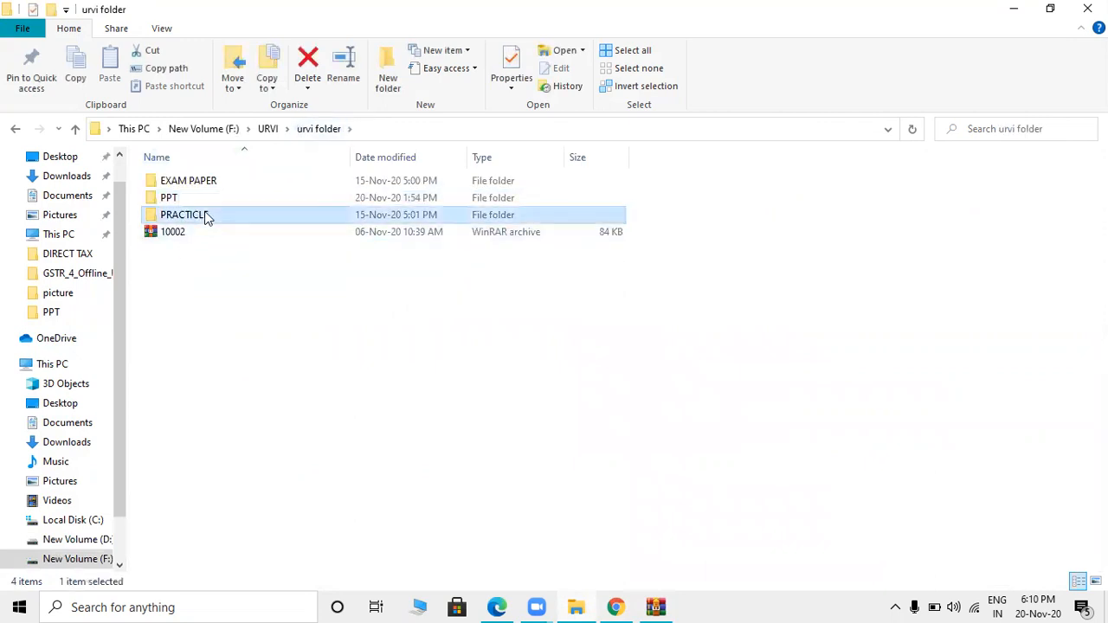
double_click(205, 217)
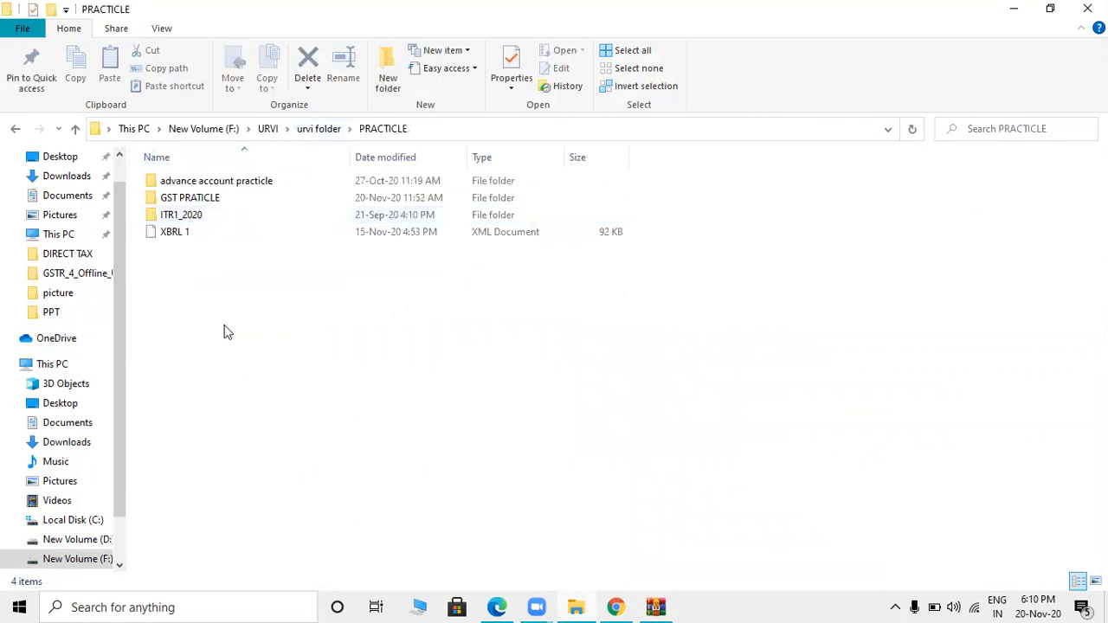
double_click(205, 216)
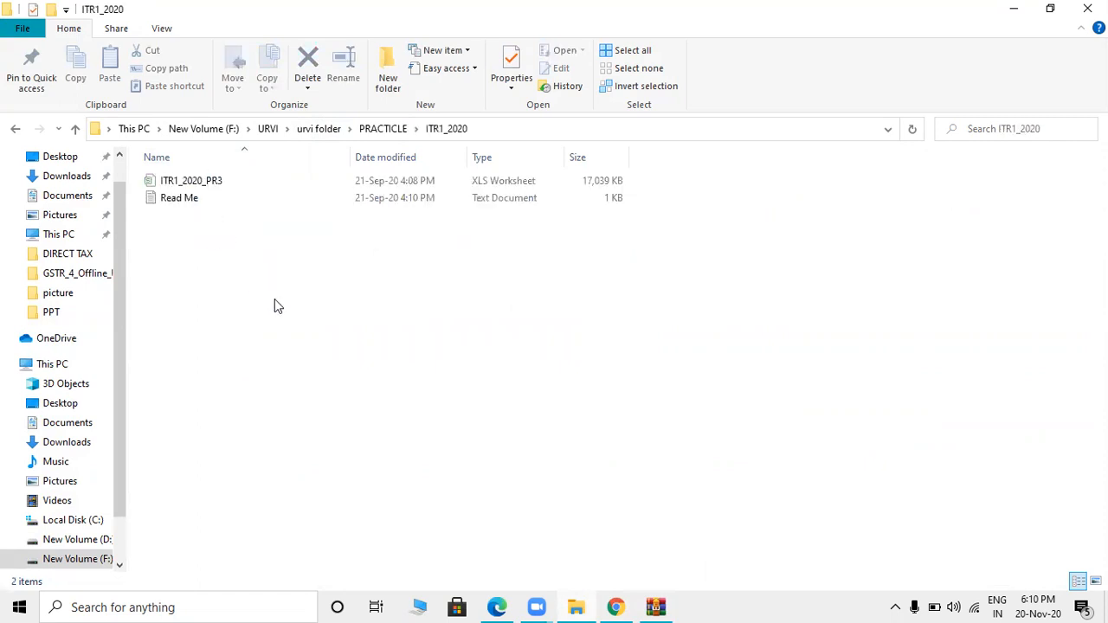
double_click(353, 182)
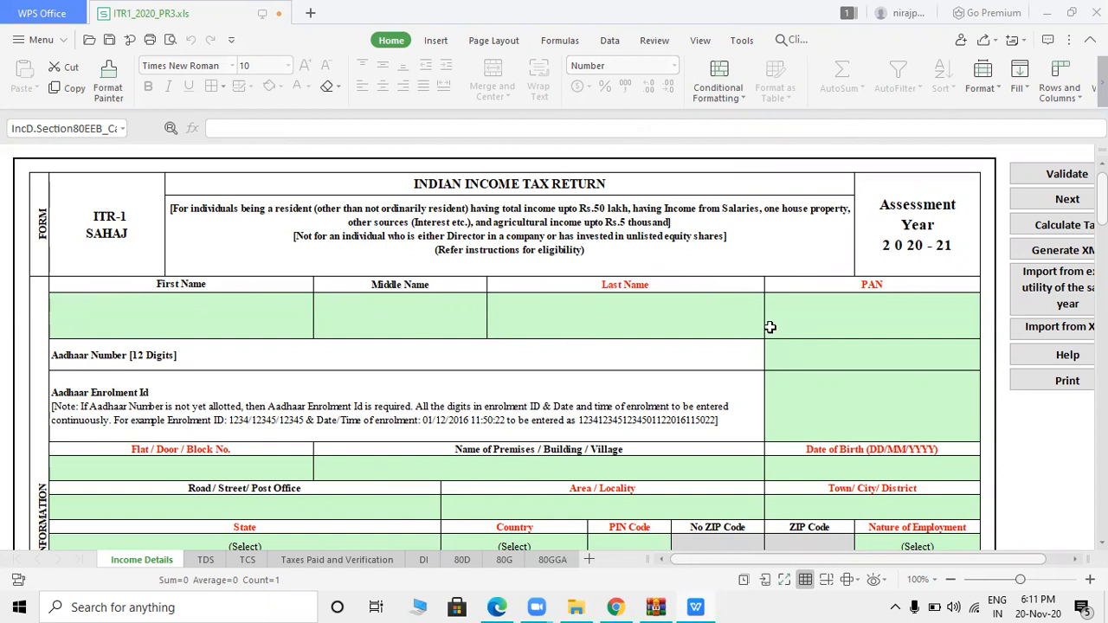
- Enter the taxpayer's last name, PAN and Aadhaar number in the personal information cells
left_click(861, 321)
left_click_drag(615, 397, 632, 297)
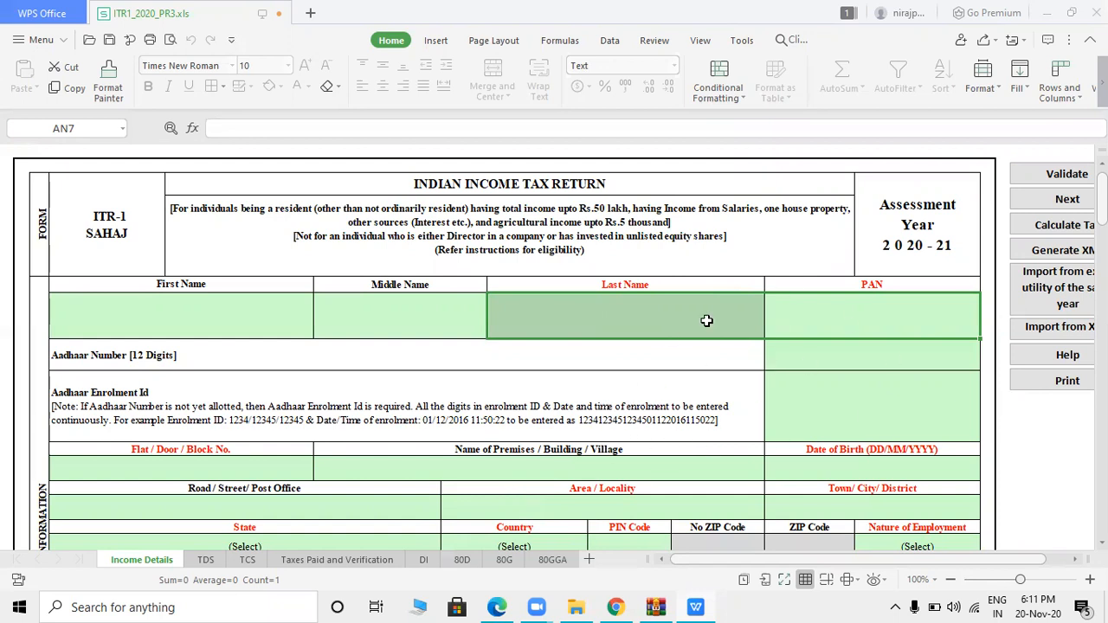
left_click(609, 303)
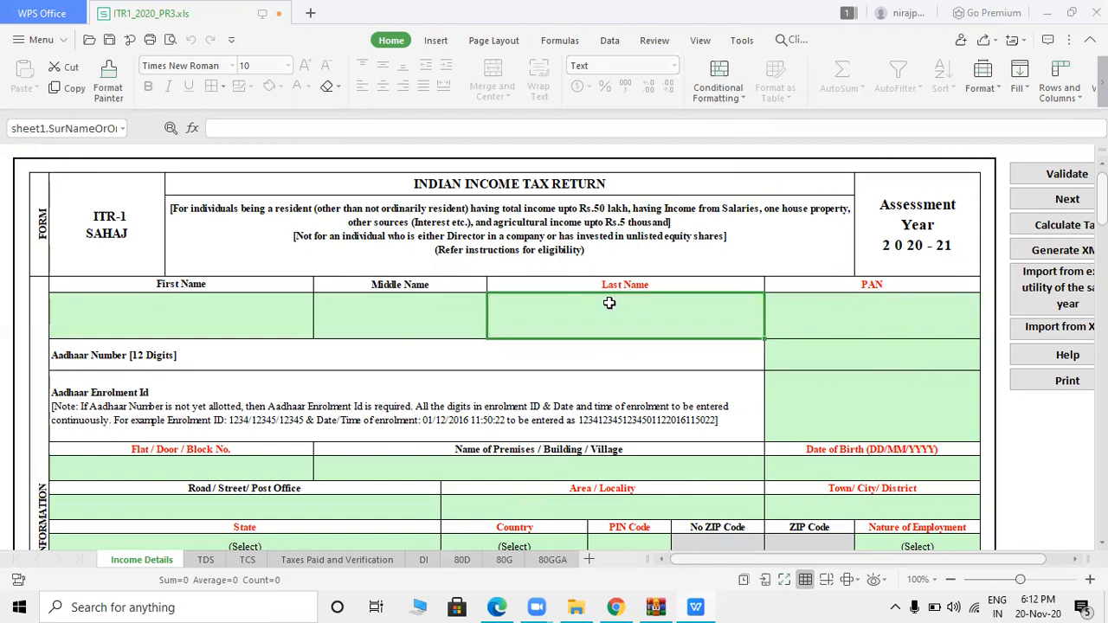
type("saha")
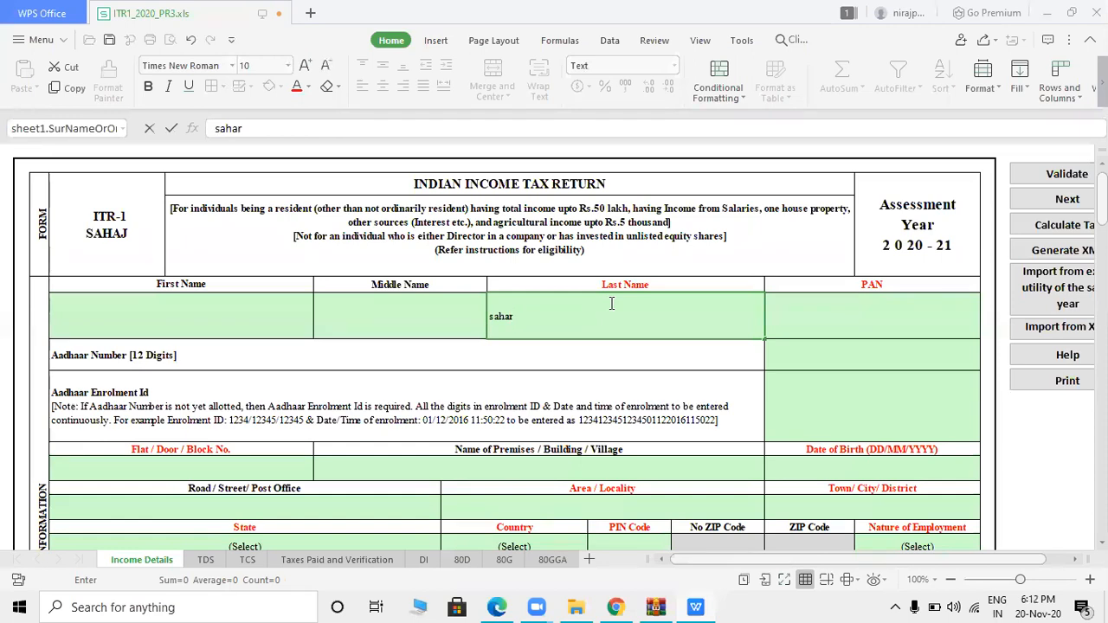
type("r")
key("Tab")
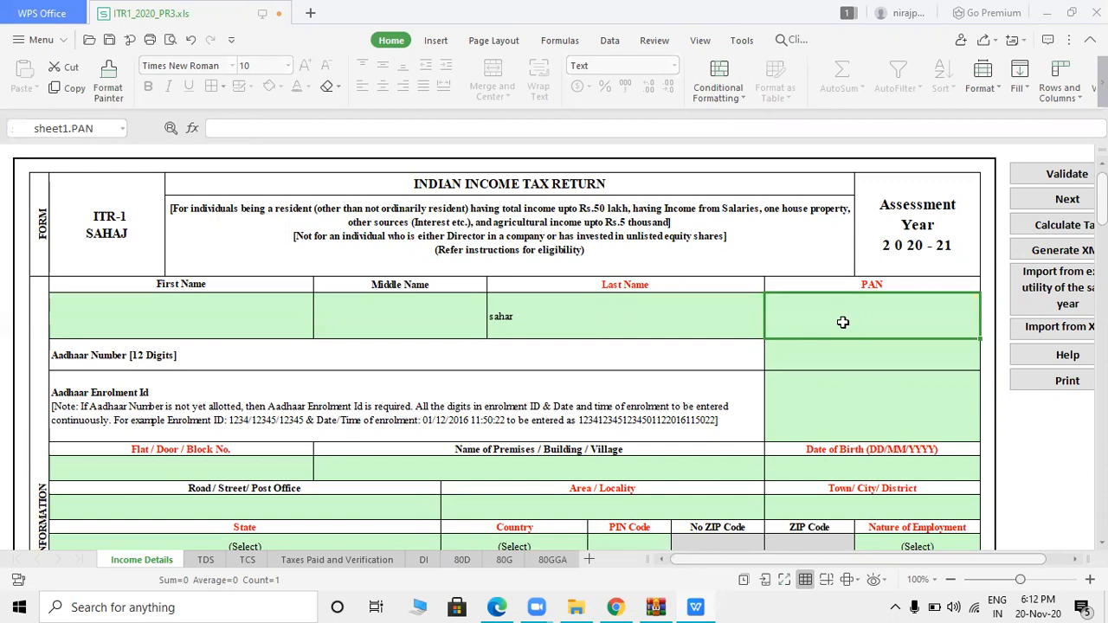
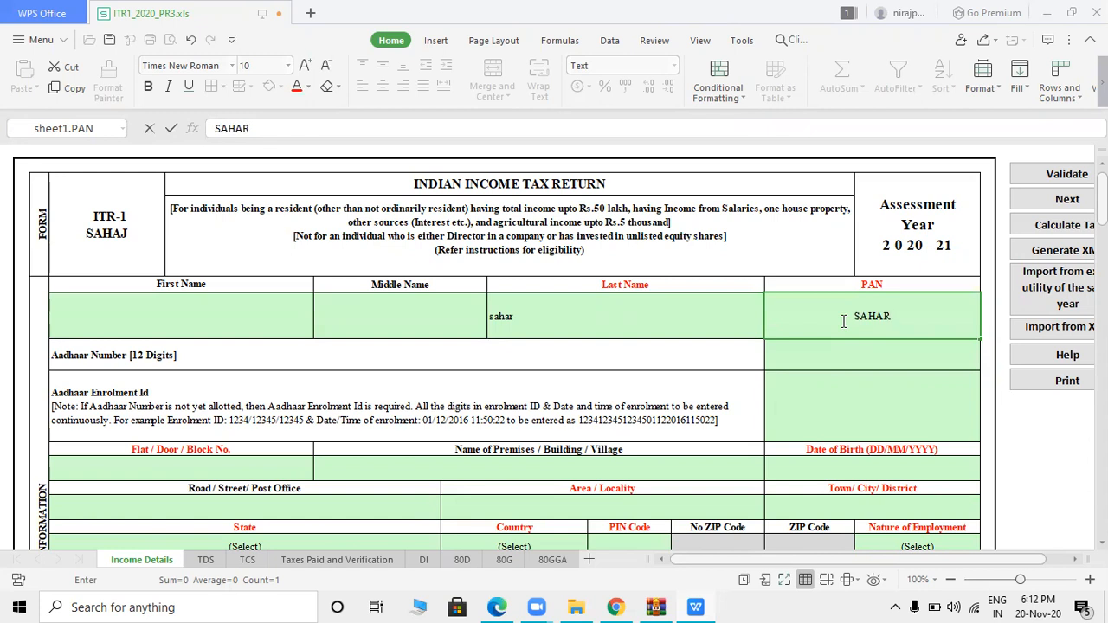
left_click(836, 364)
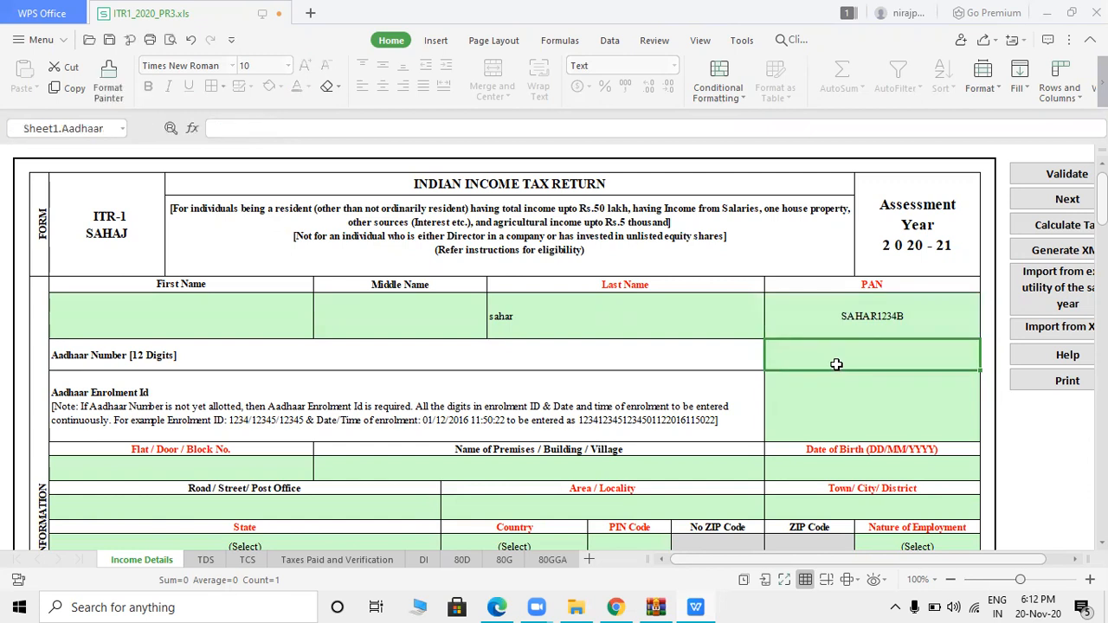
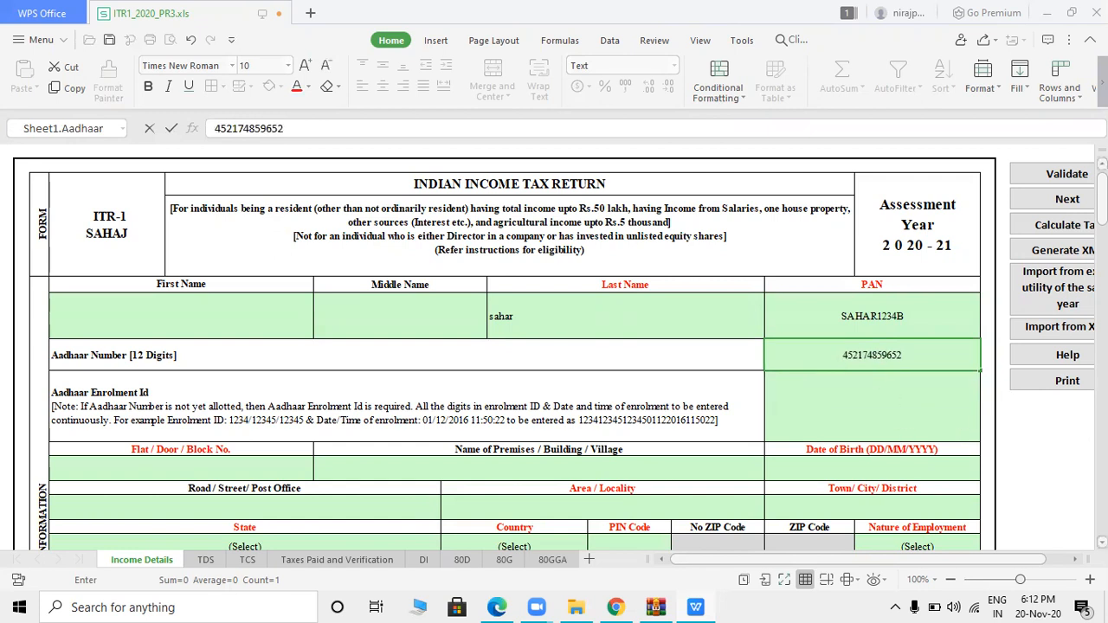
- Fill in the flat number, date of birth, area/locality and town/city
scroll(505, 346, "down", 5)
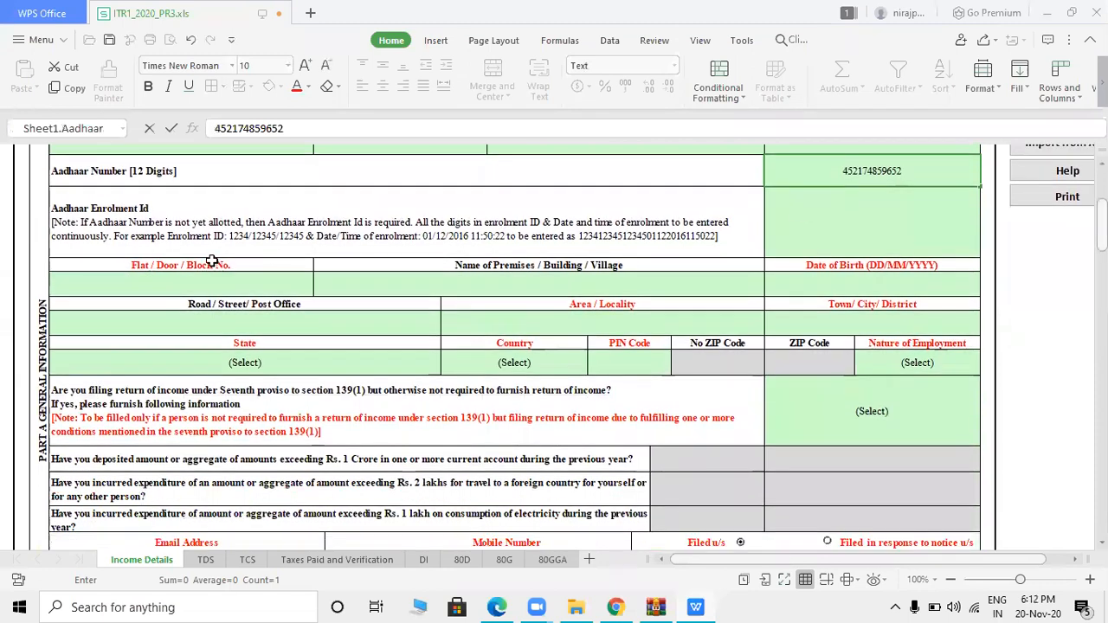
left_click(237, 281)
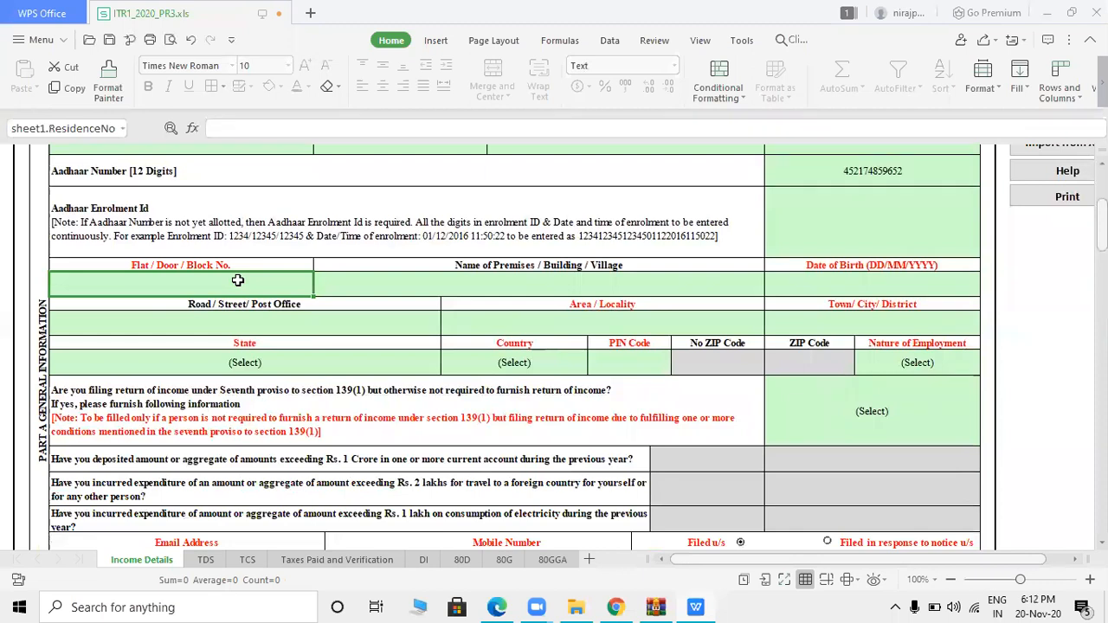
type("501")
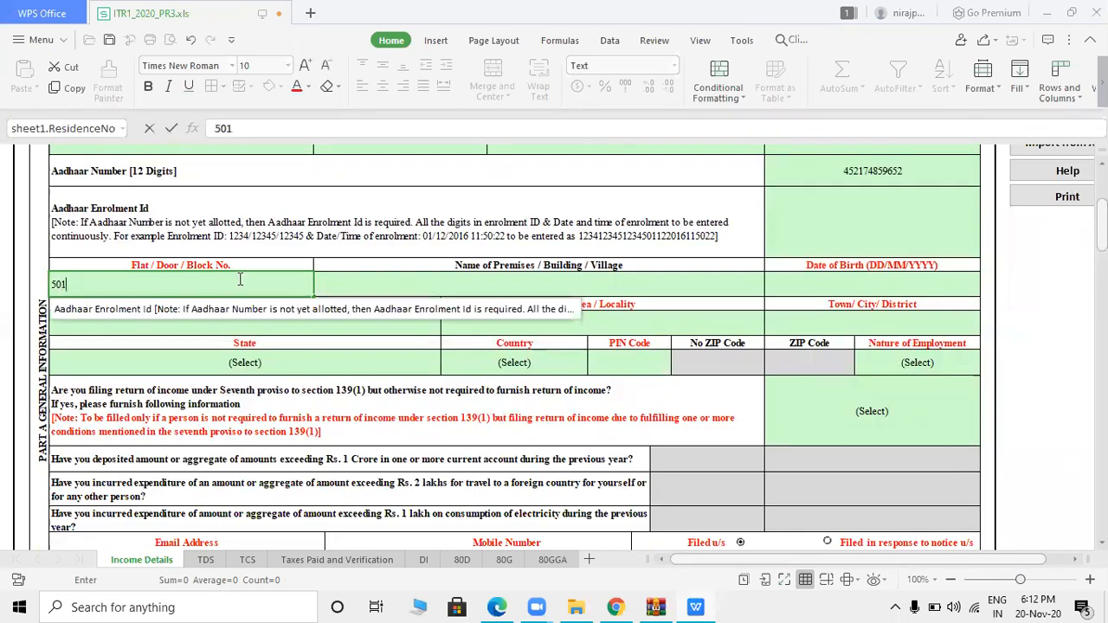
left_click(368, 283)
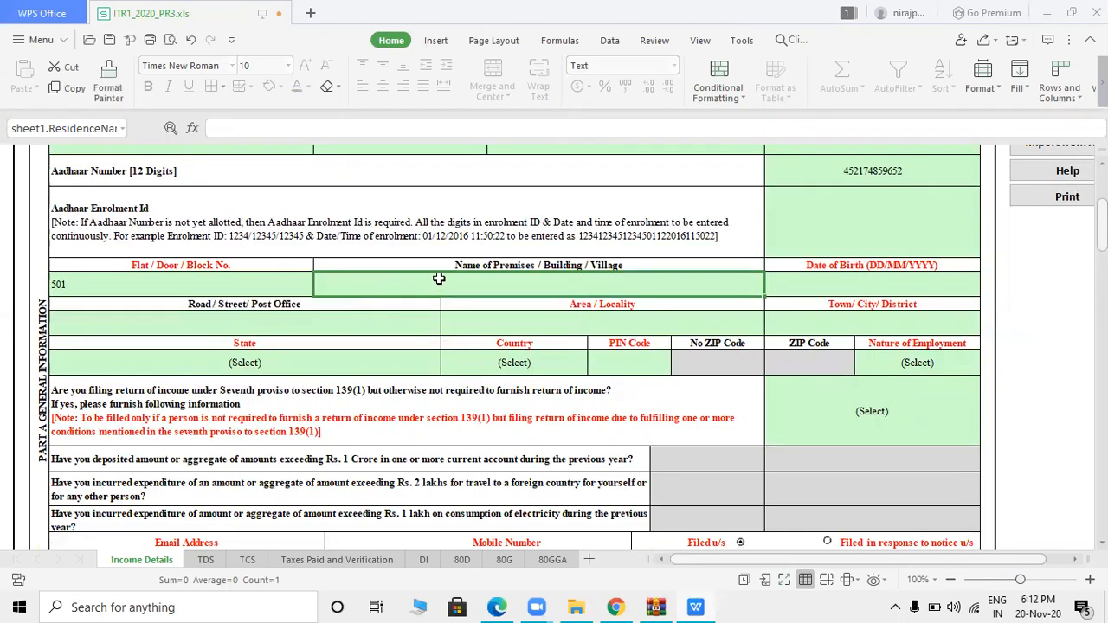
left_click(816, 281)
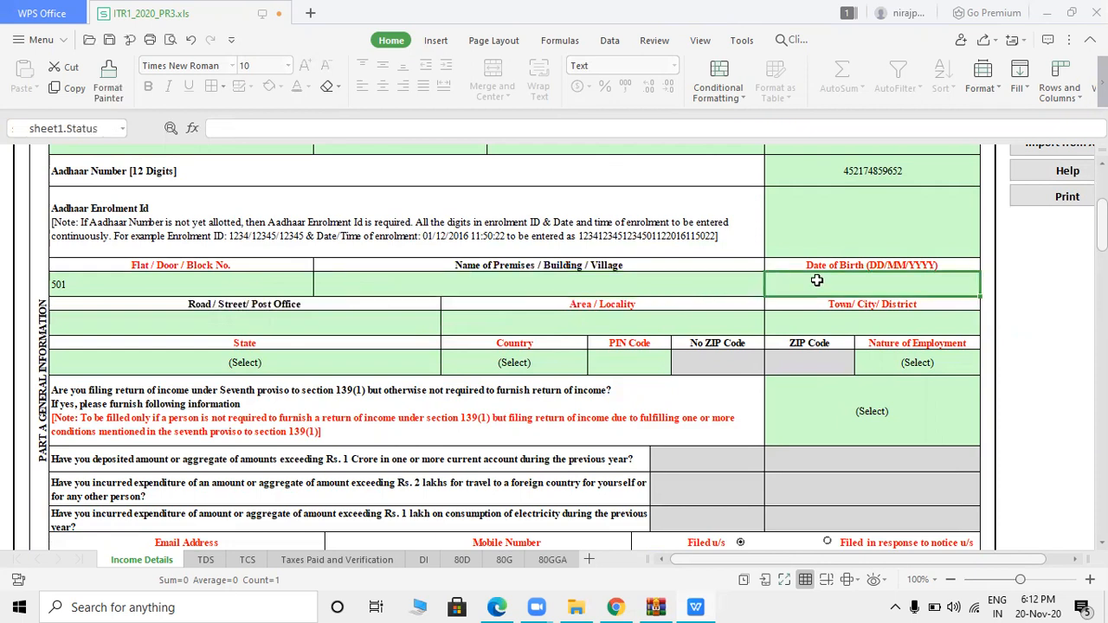
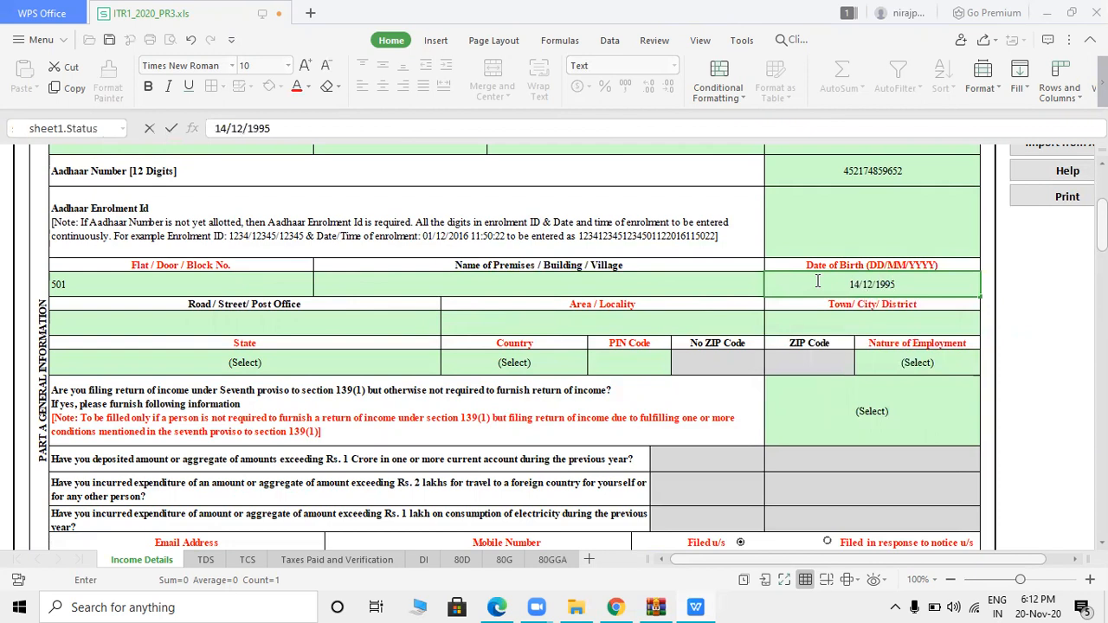
left_click(589, 316)
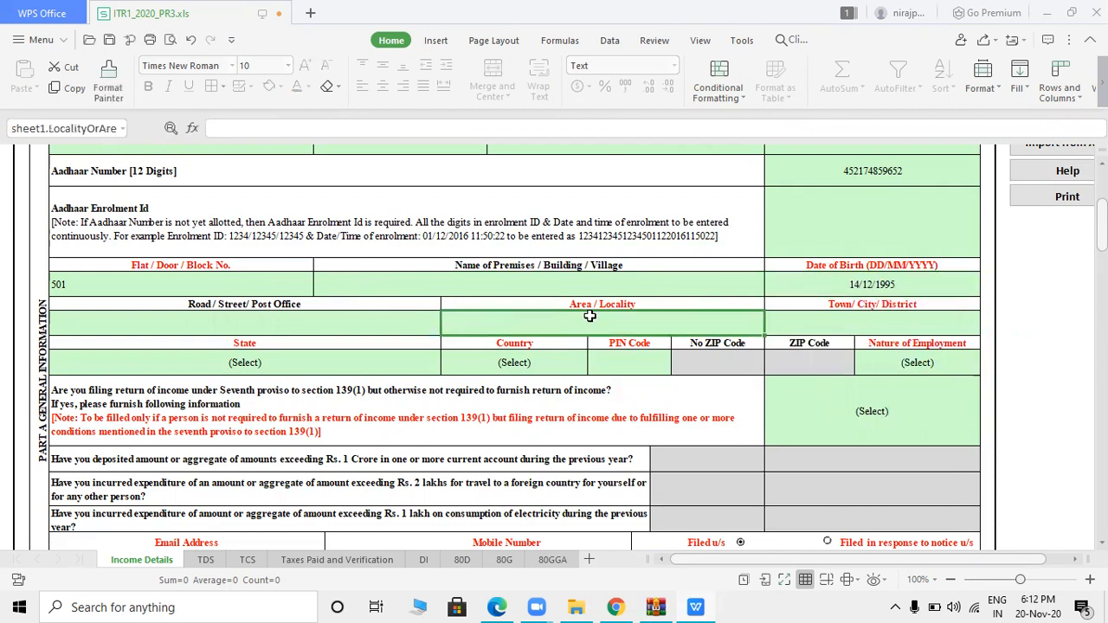
type("MUMBAI")
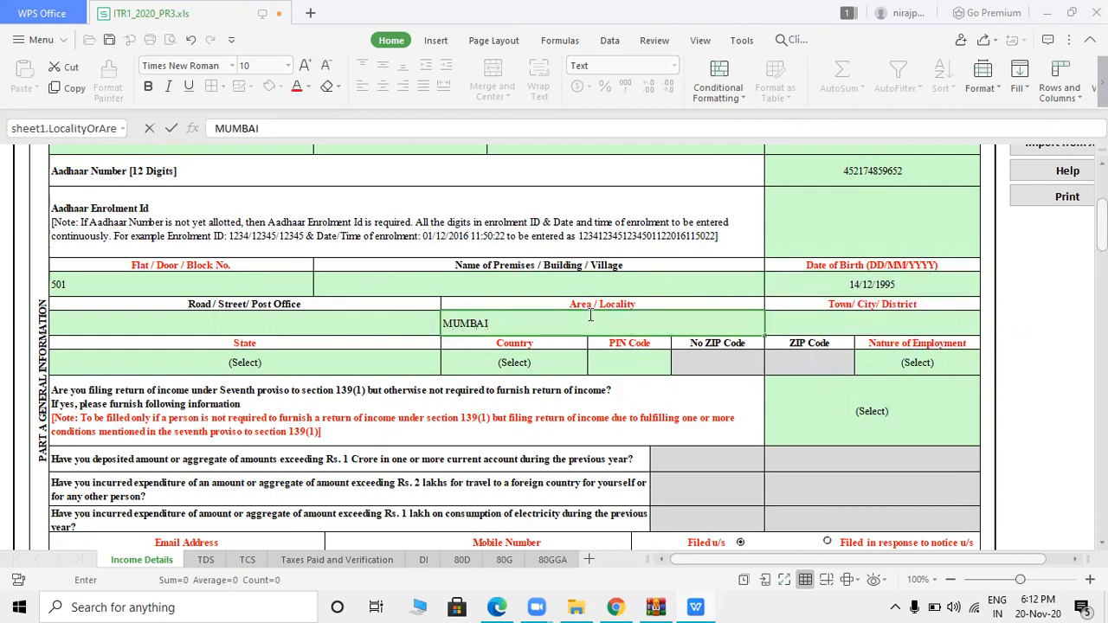
left_click(829, 321)
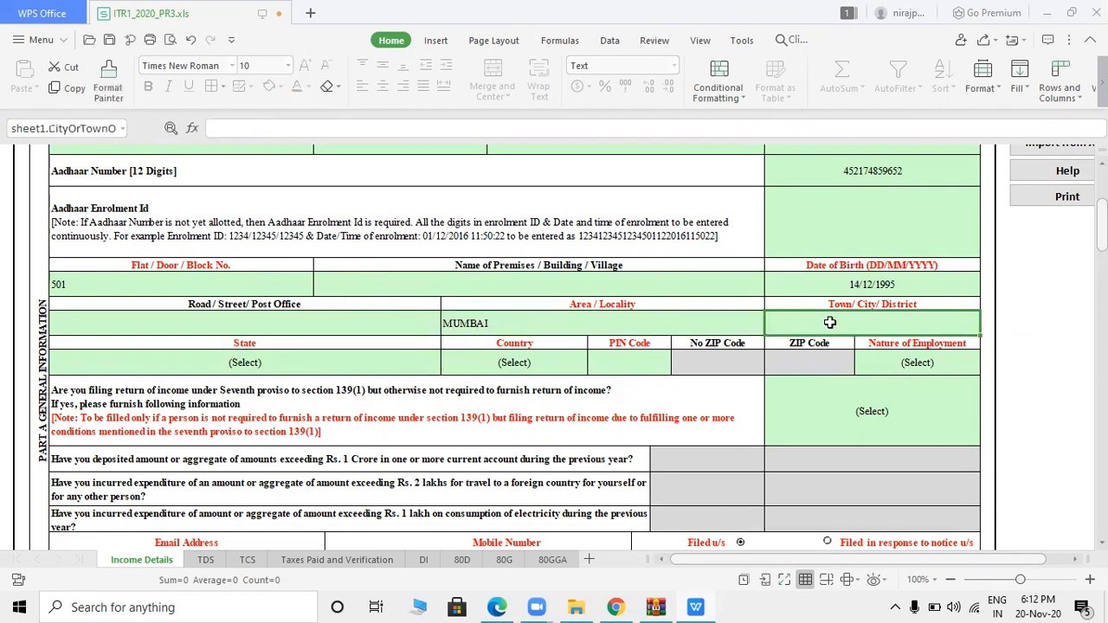
type("MUMBAI")
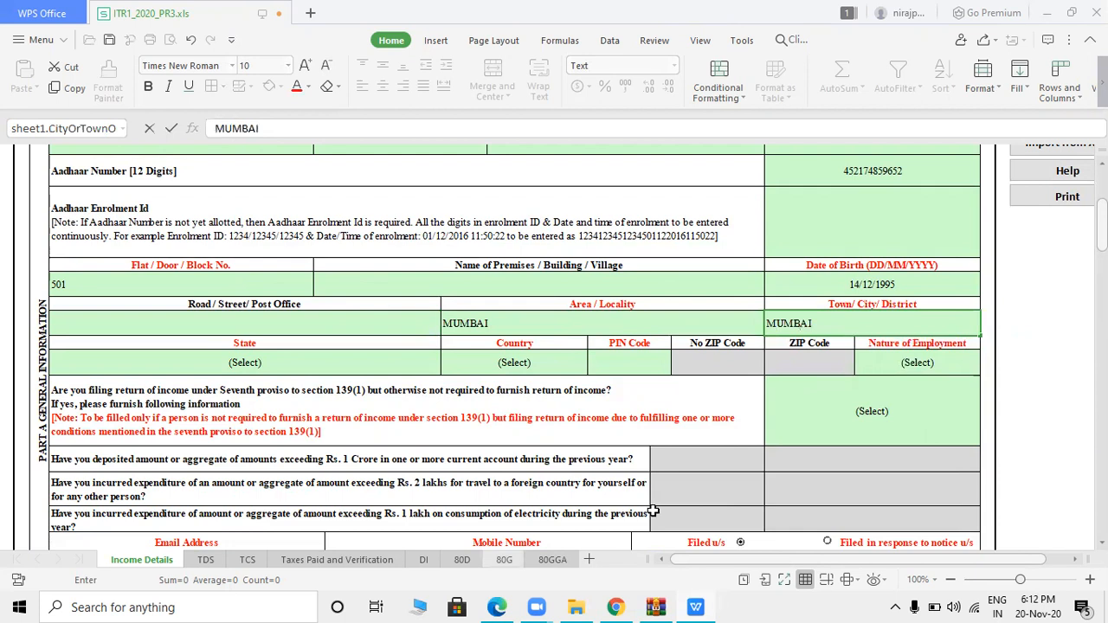
- Set state to 19-MAHARASHTRA, country to 91-INDIA, and enter the PIN code
left_click(247, 361)
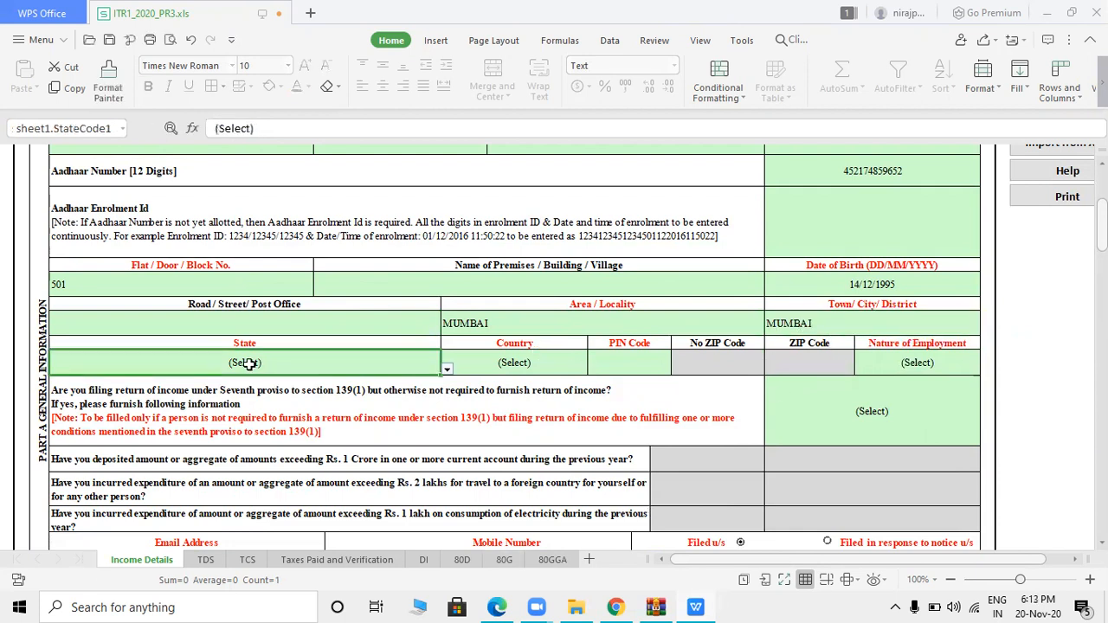
left_click(446, 371)
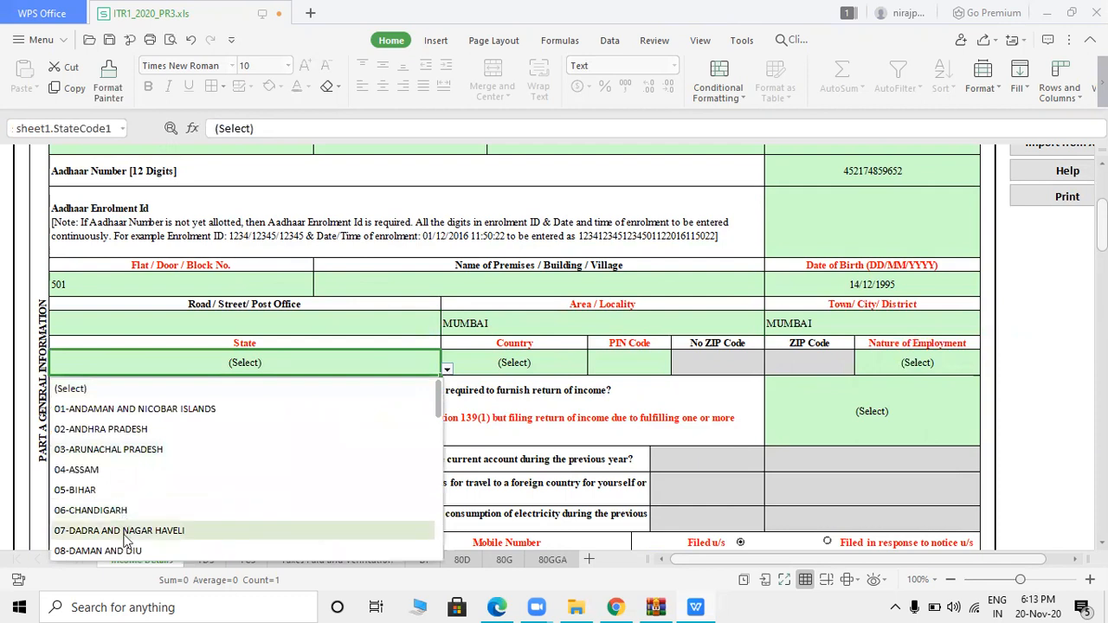
scroll(124, 541, "down", 3)
scroll(124, 540, "down", 1)
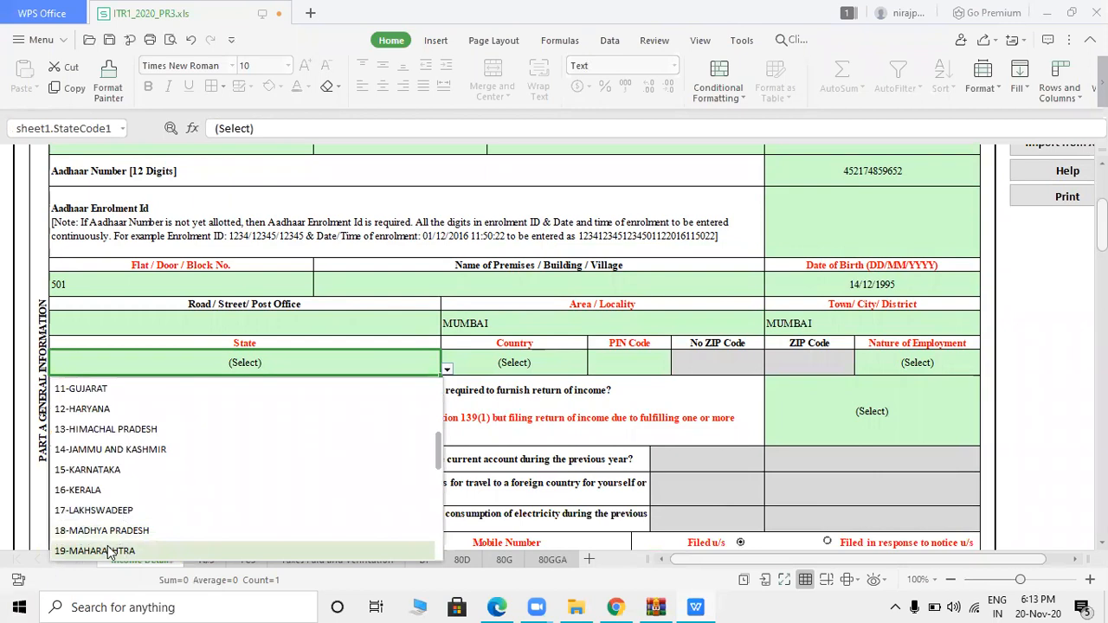
left_click(111, 550)
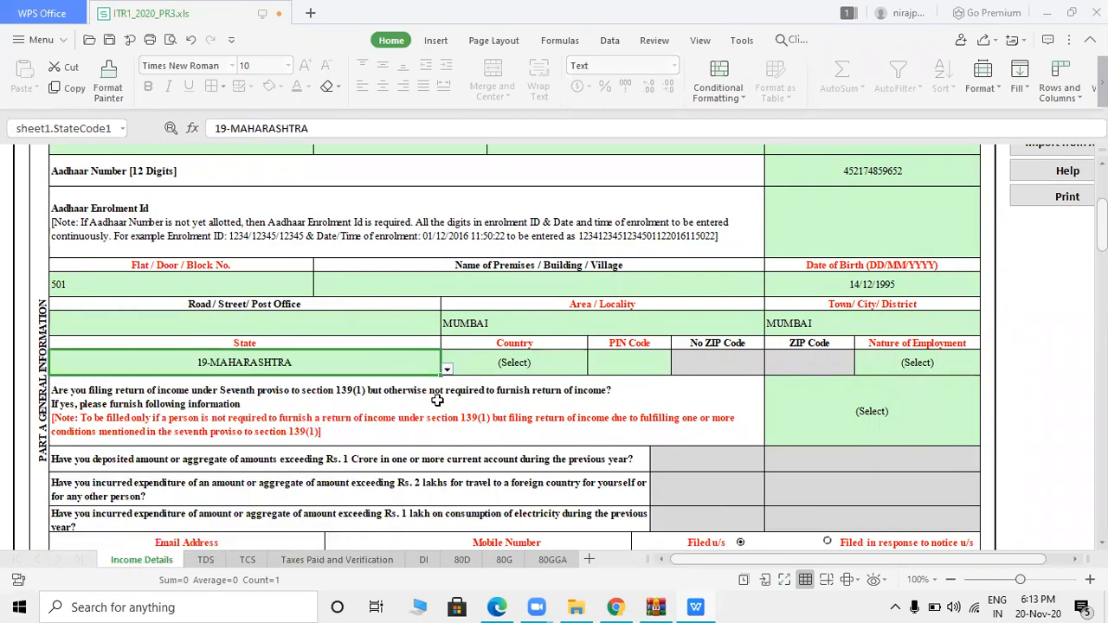
left_click(525, 367)
left_click(525, 367)
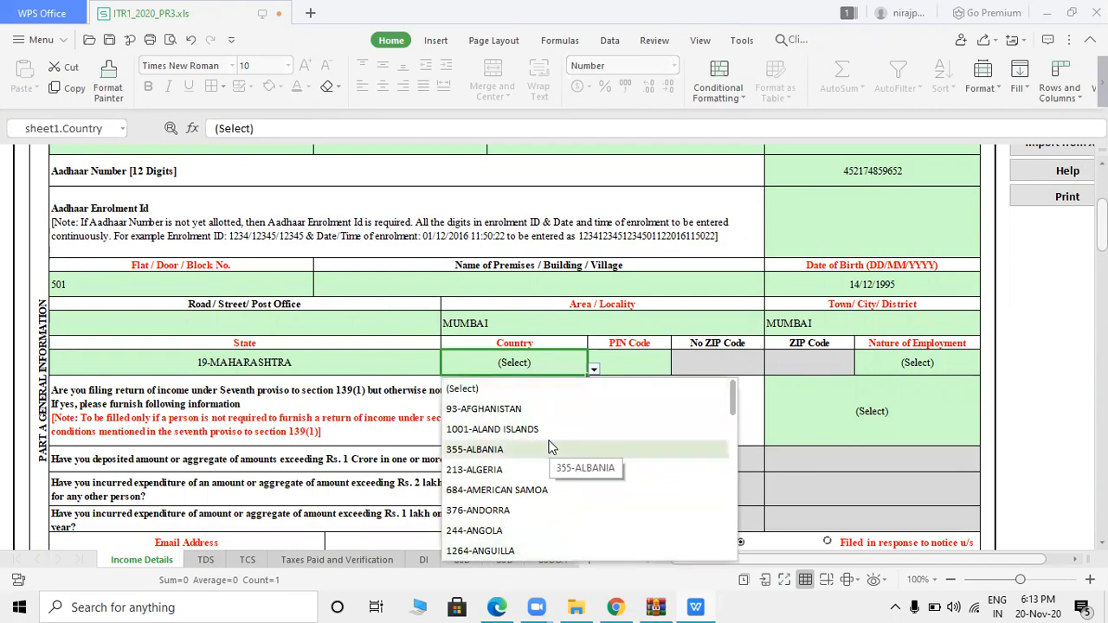
left_click_drag(731, 400, 739, 465)
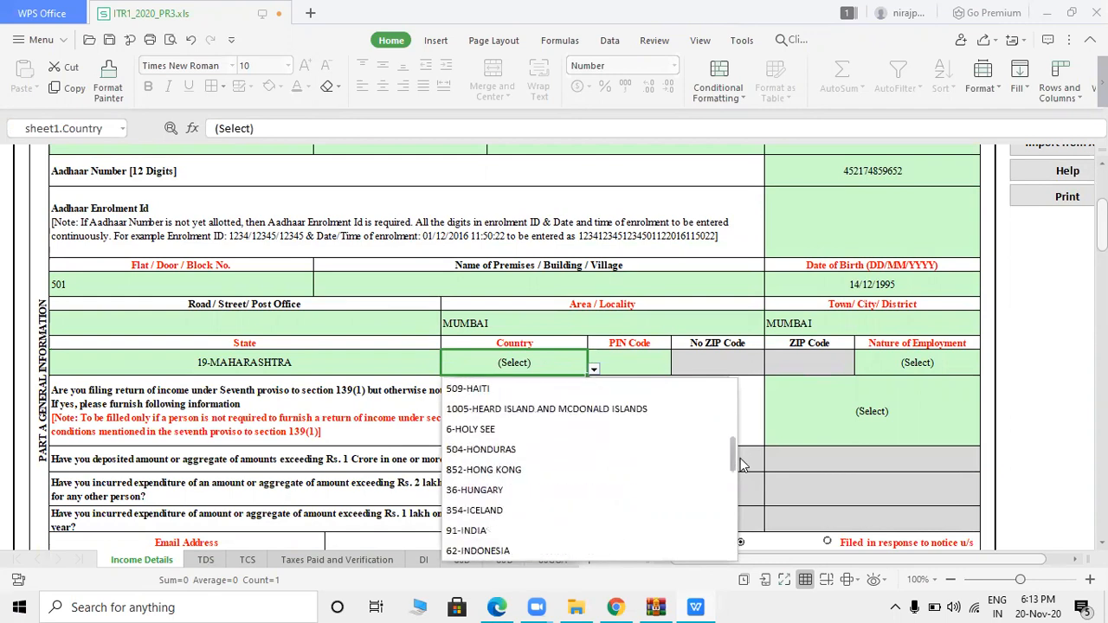
left_click(480, 529)
left_click(655, 356)
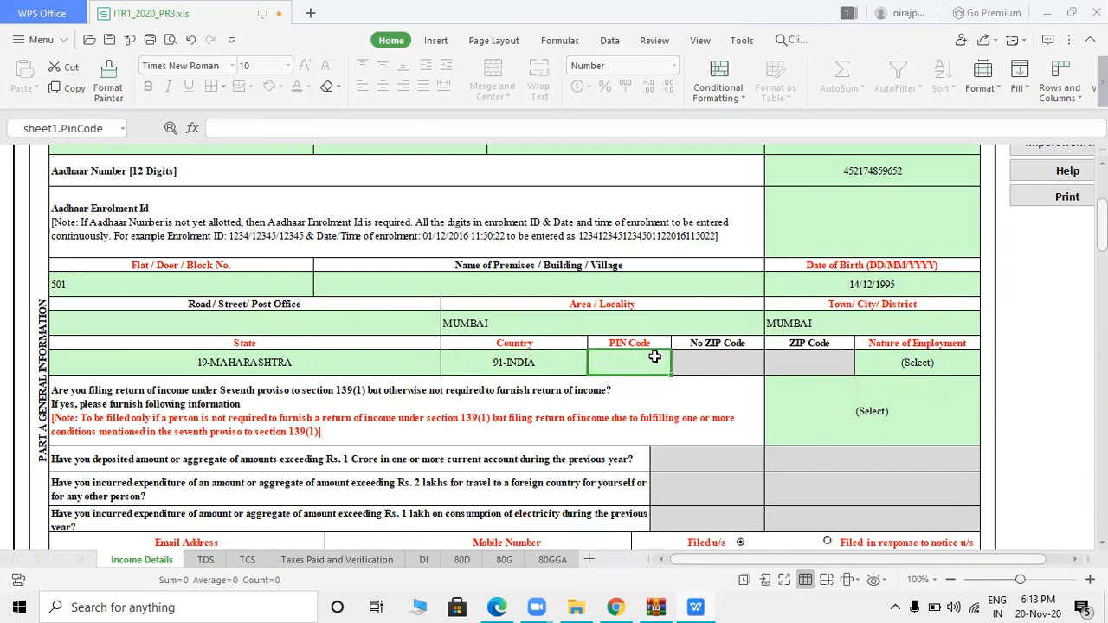
type("400002")
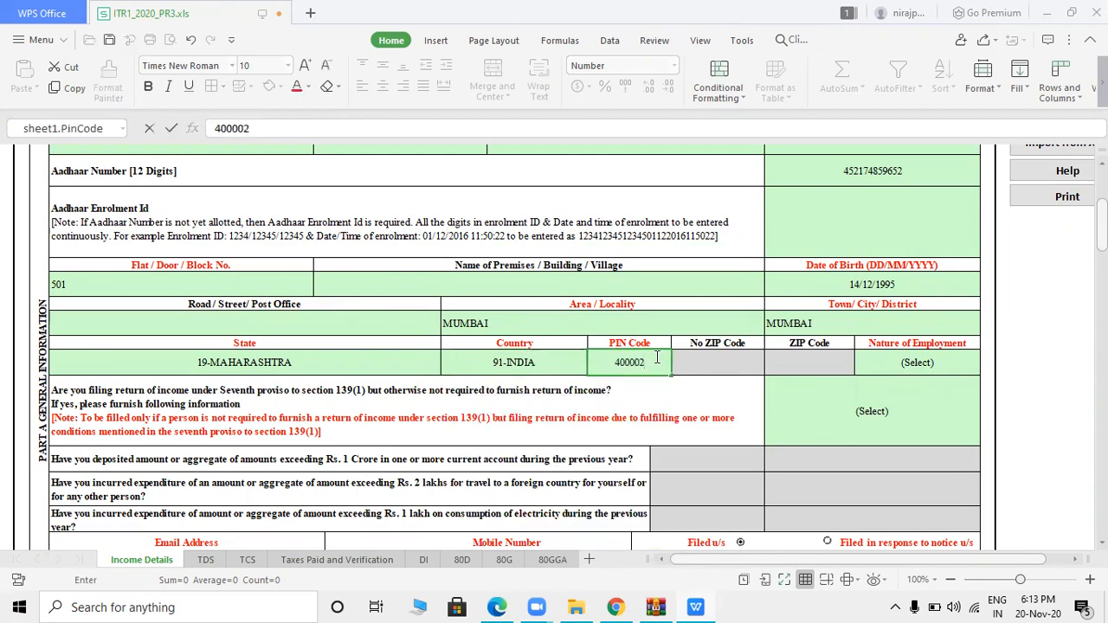
left_click(737, 358)
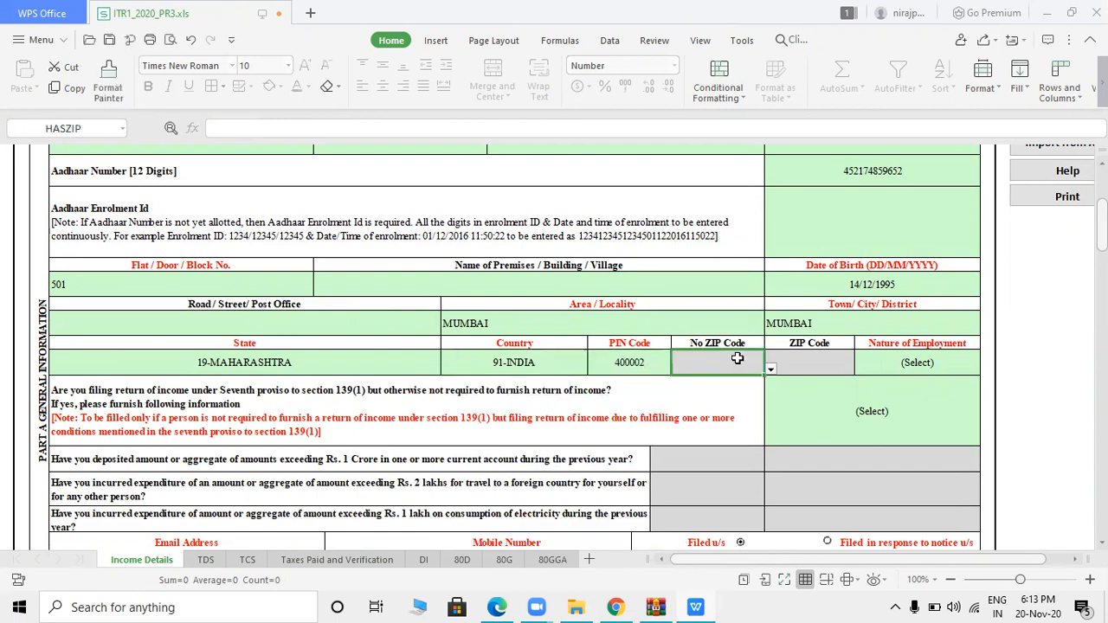
left_click(840, 356)
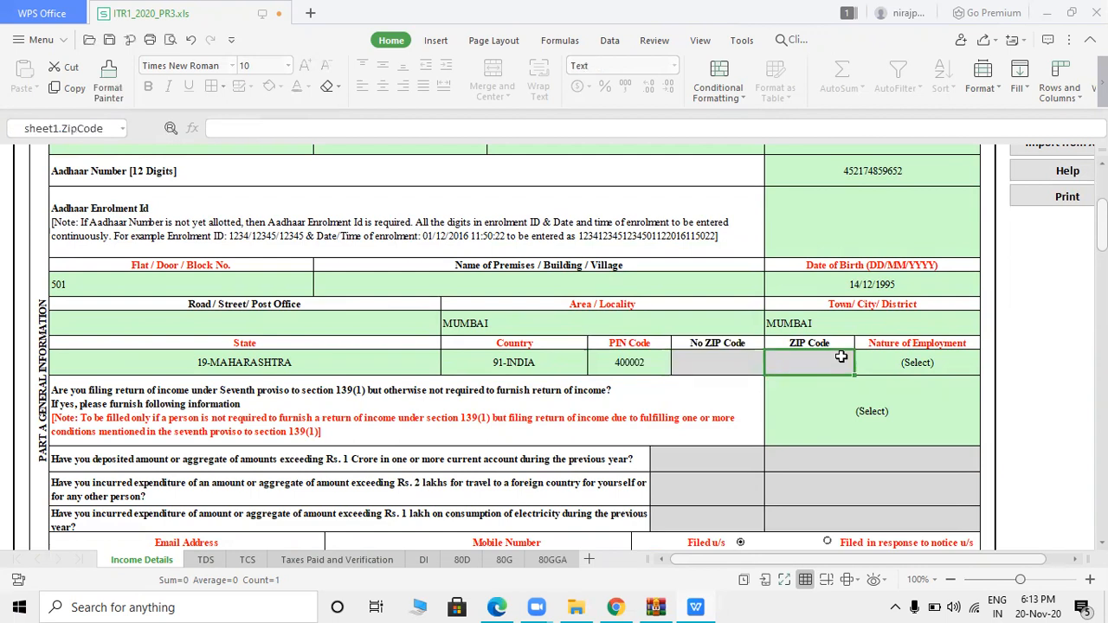
- Set Nature of Employment to Others and answer No to the seventh-proviso question
left_click(924, 362)
left_click(927, 362)
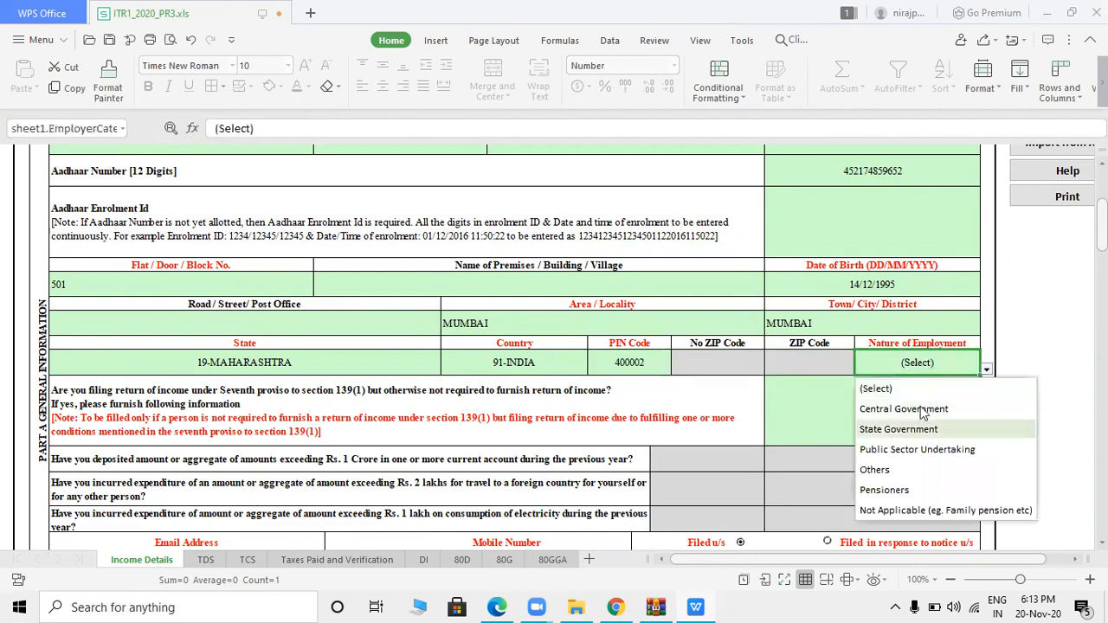
left_click(878, 472)
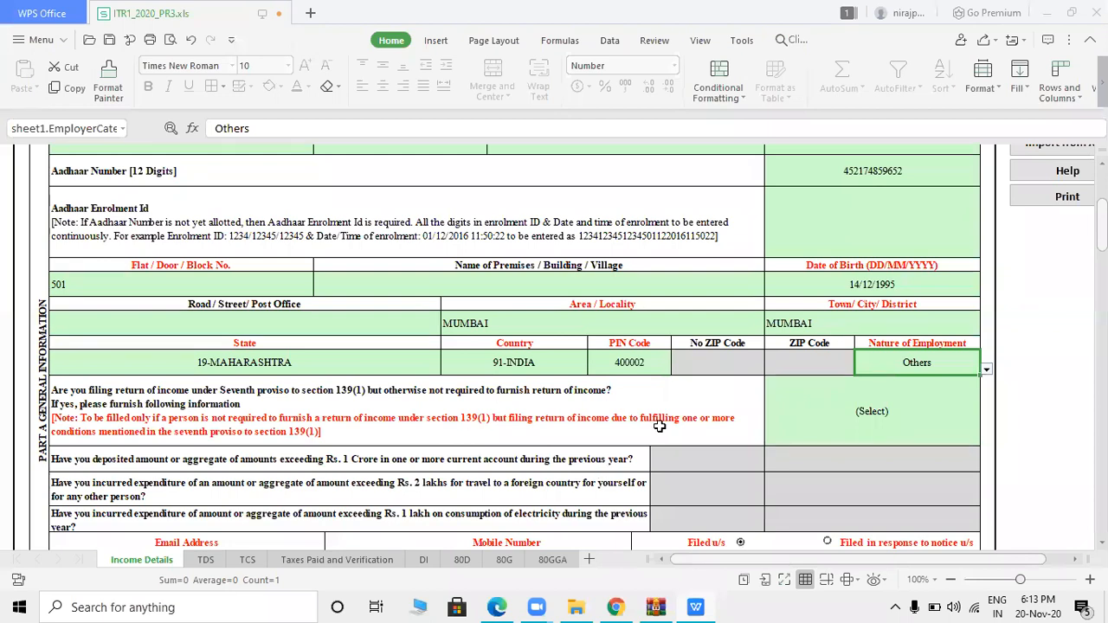
left_click(871, 410)
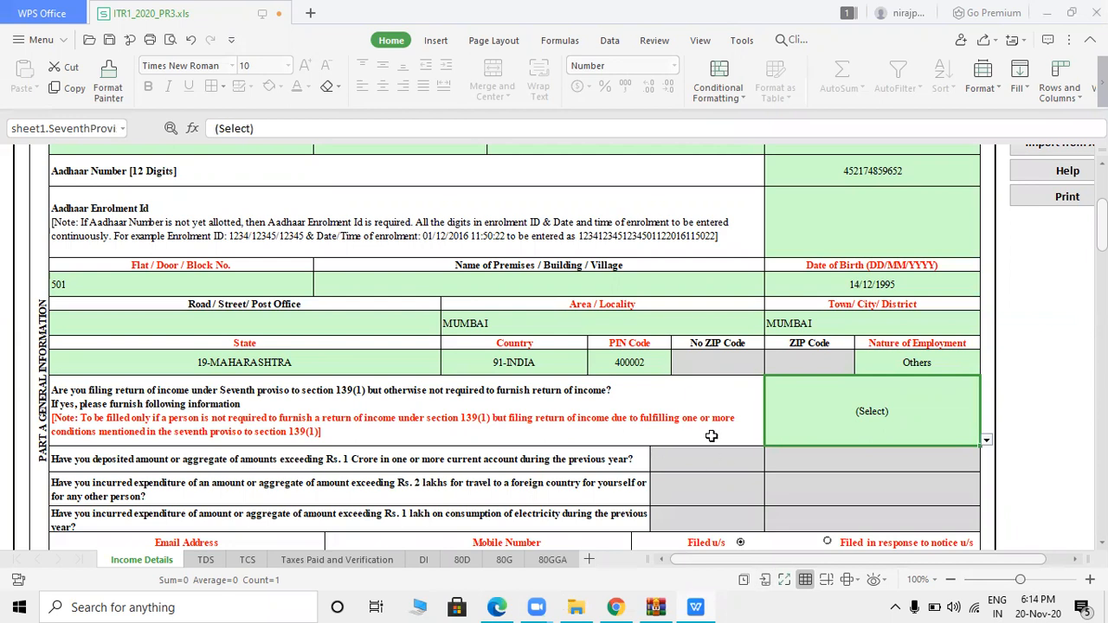
left_click(884, 417)
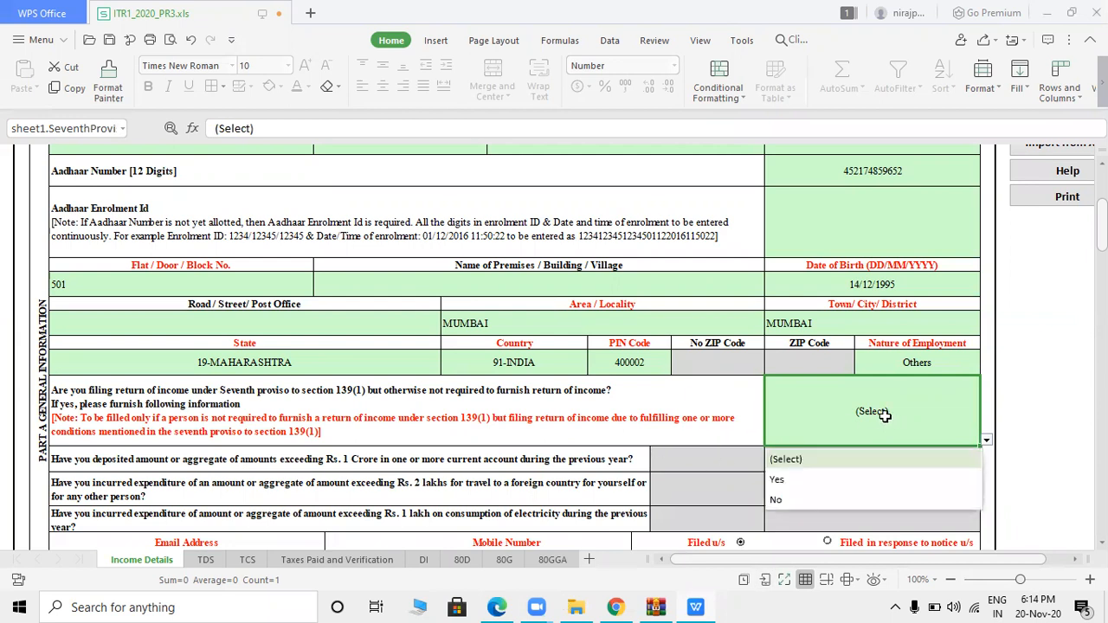
left_click(775, 501)
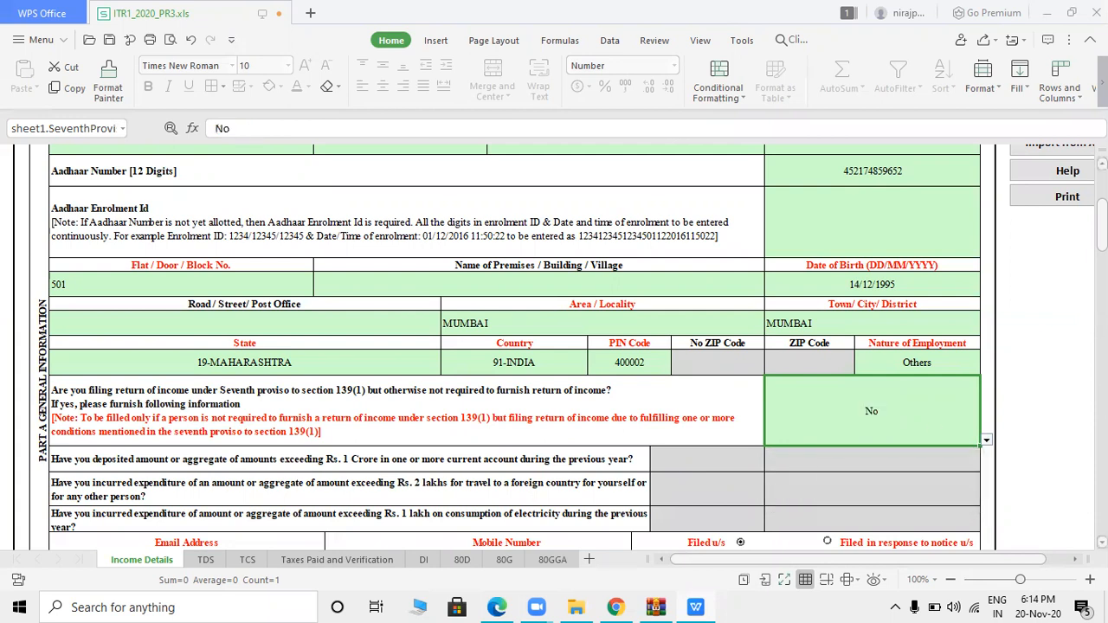
scroll(776, 501, "down", 5)
- Enter the taxpayer's e-mail address and mobile number in the contact cells
scroll(381, 215, "down", 3)
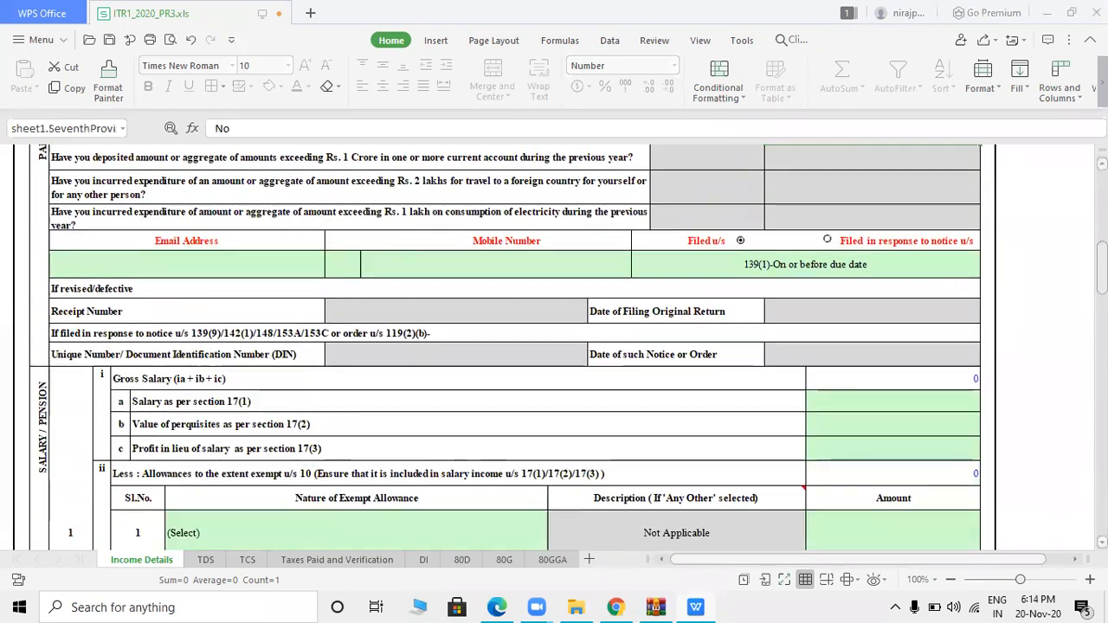
left_click(282, 212)
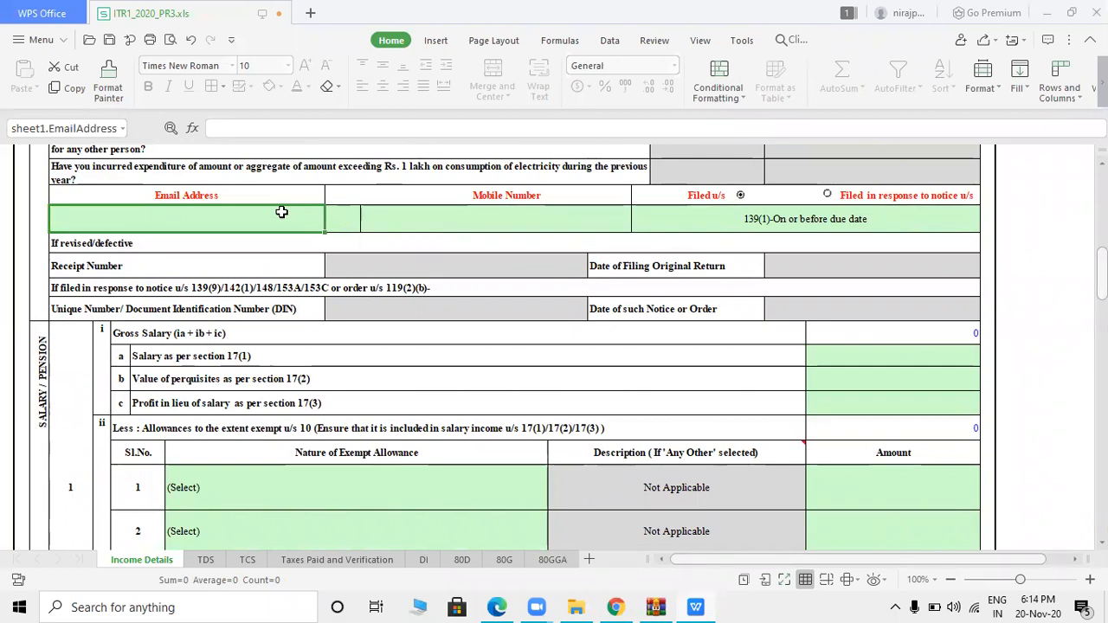
type("ANK")
key("BackSpace")
key("BackSpace")
key("BackSpace")
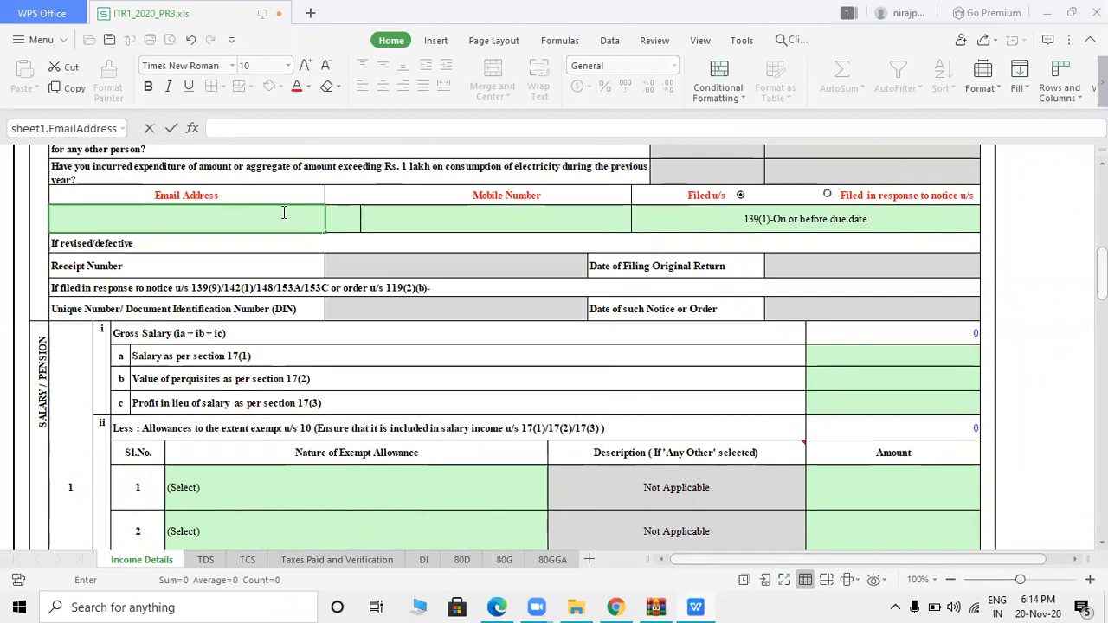
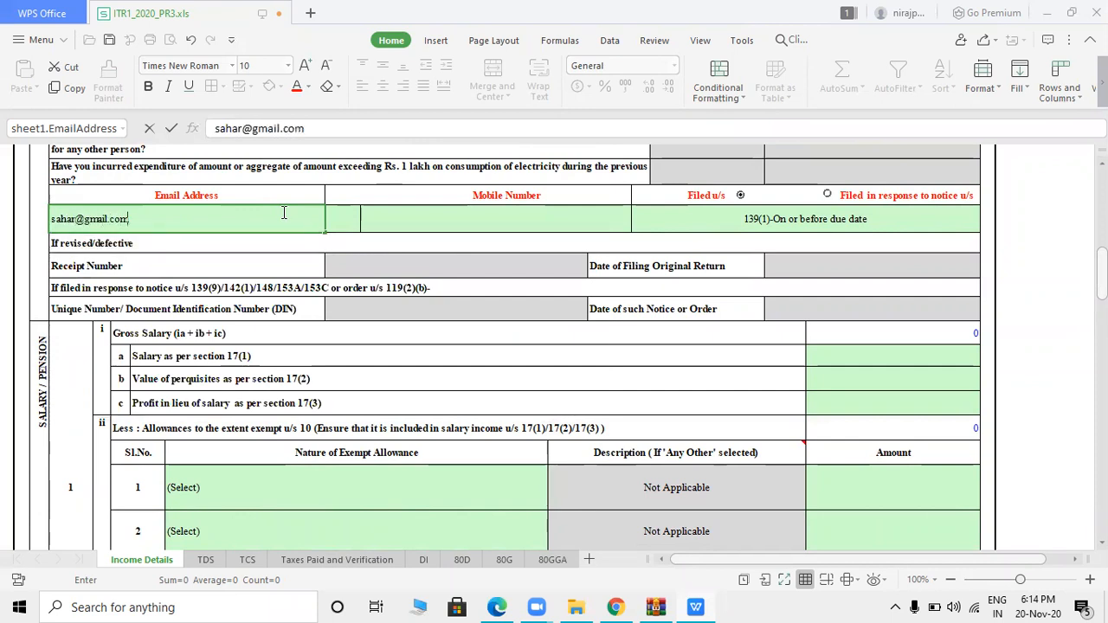
key("Tab")
left_click(461, 217)
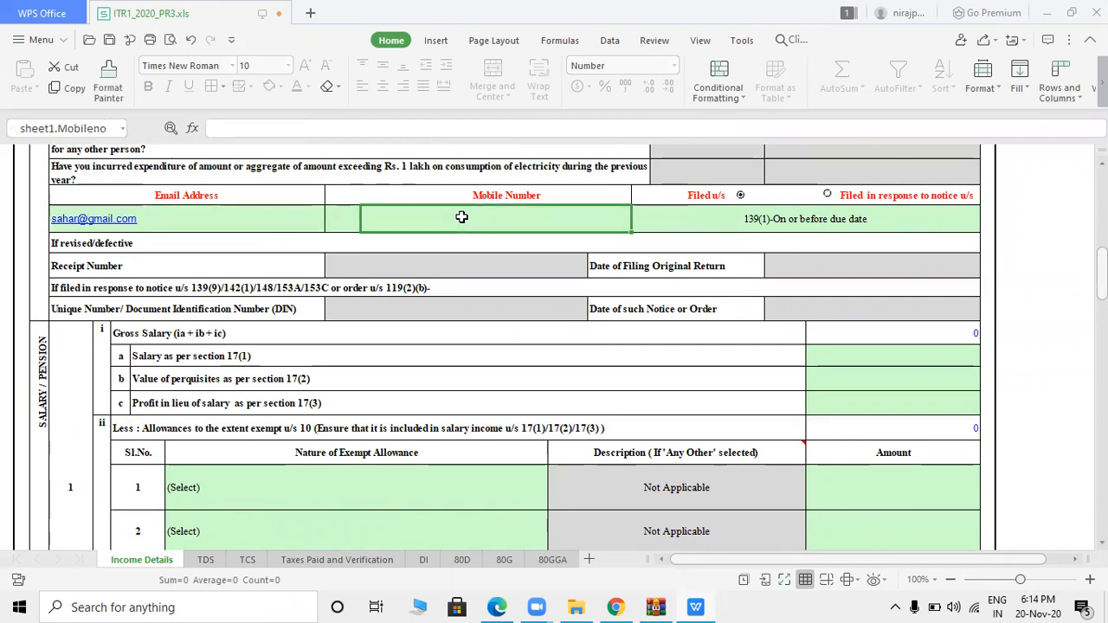
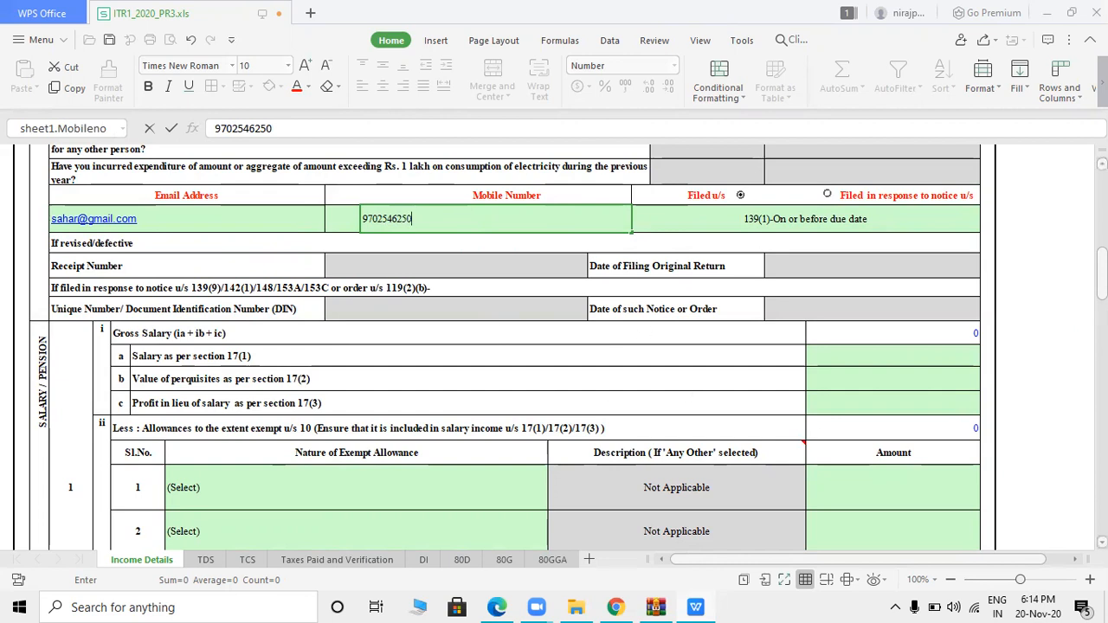
scroll(554, 346, "down", 3)
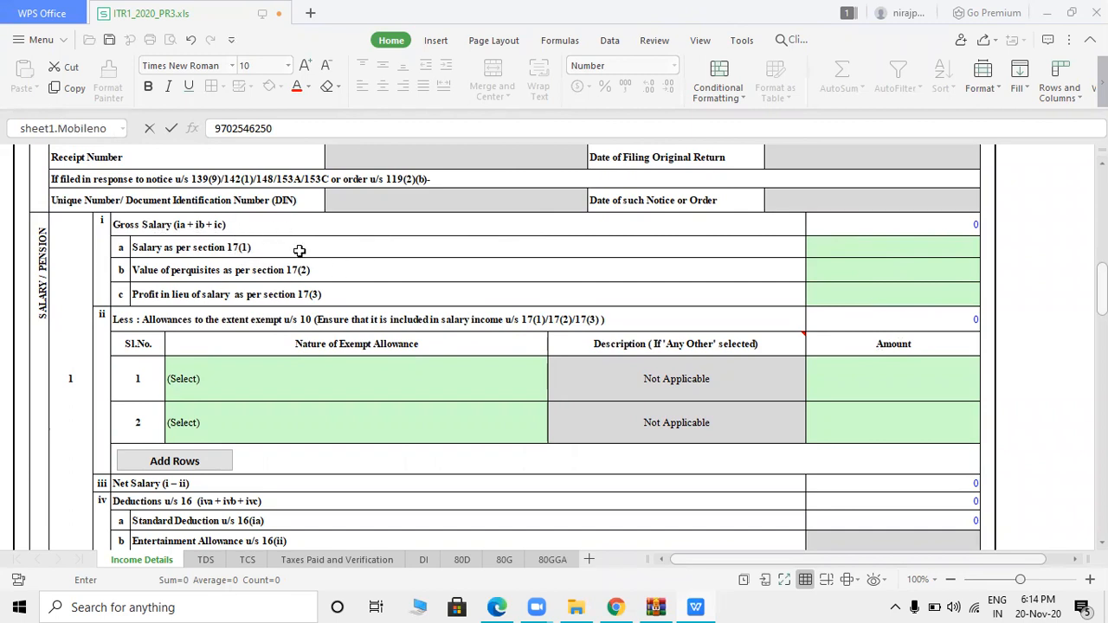
left_click(892, 250)
key("alt+Tab")
key("alt+Tab")
key("alt+Tab")
key("alt+Tab")
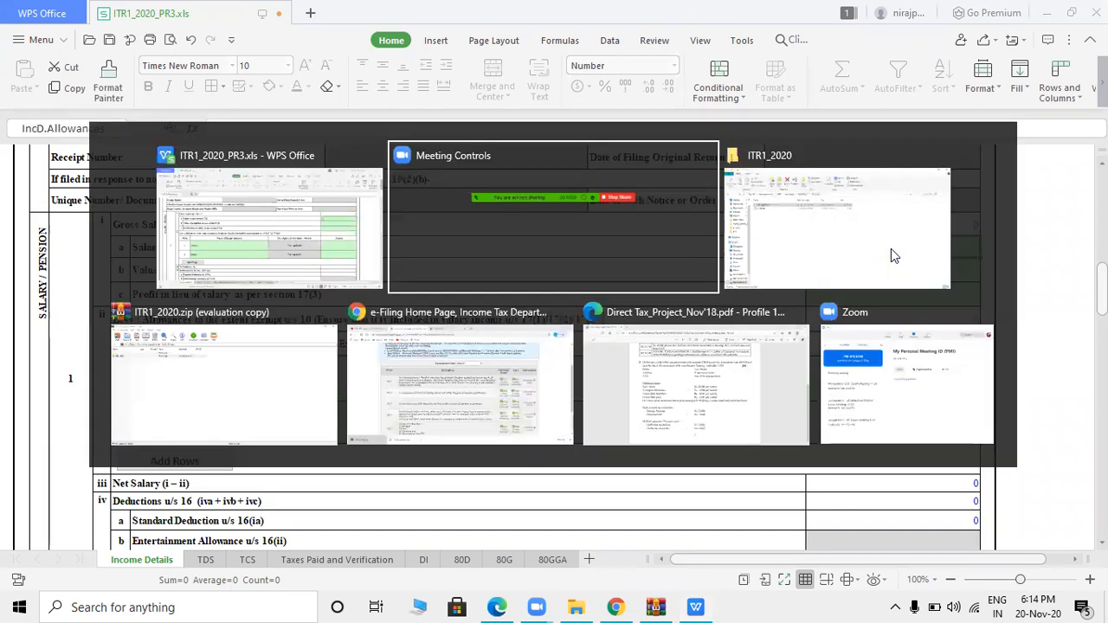
key("alt+Tab")
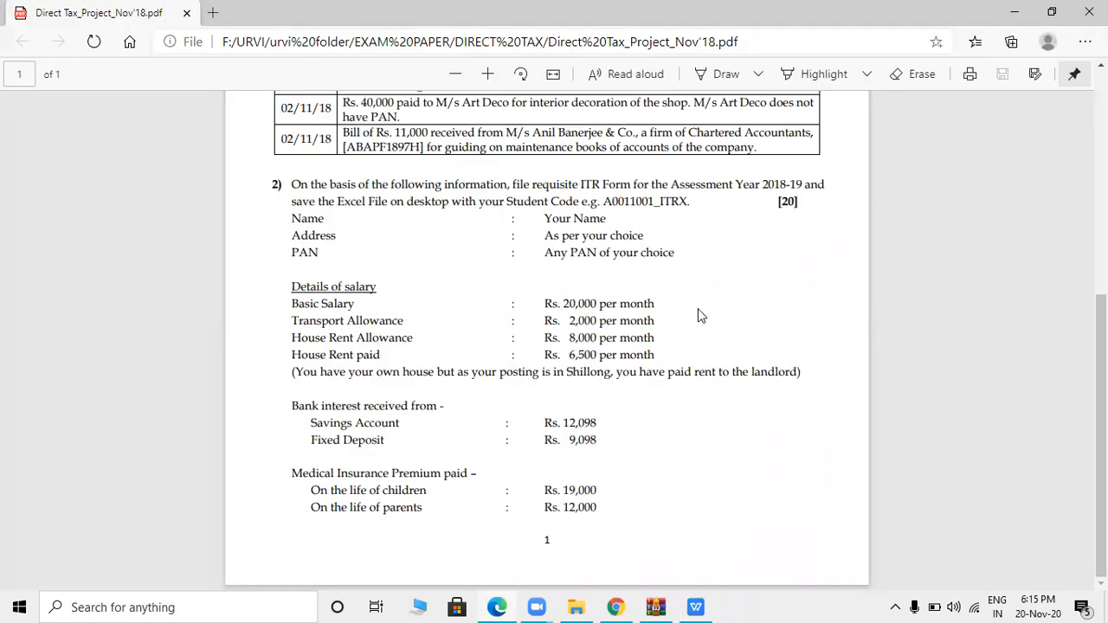
key("alt+Tab")
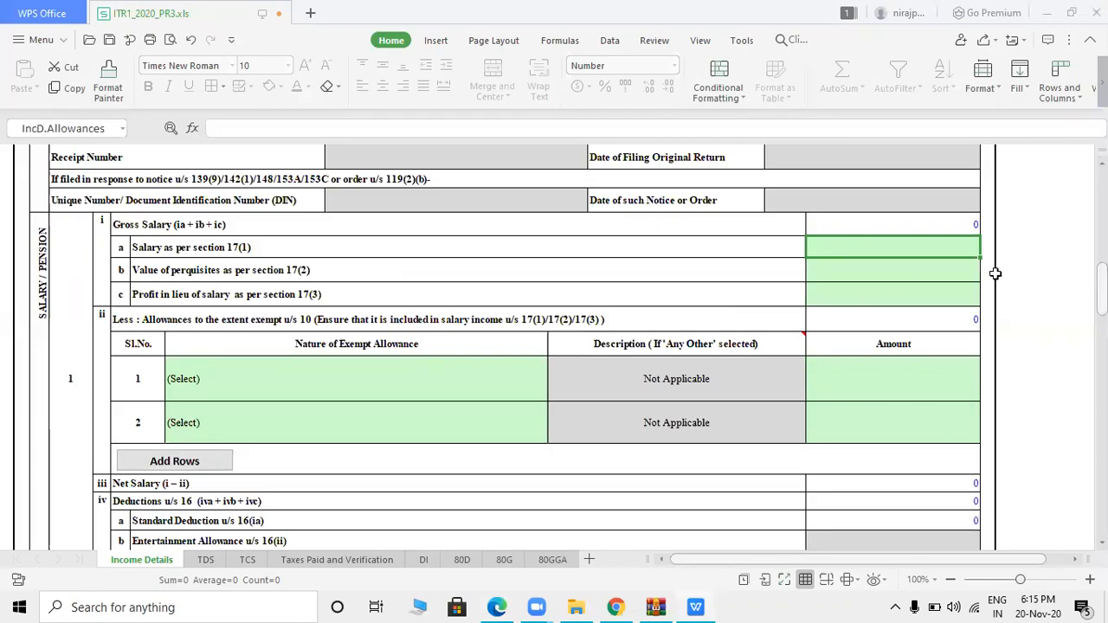
- Enter 240000 as the section 17(1) salary amount
type("240000")
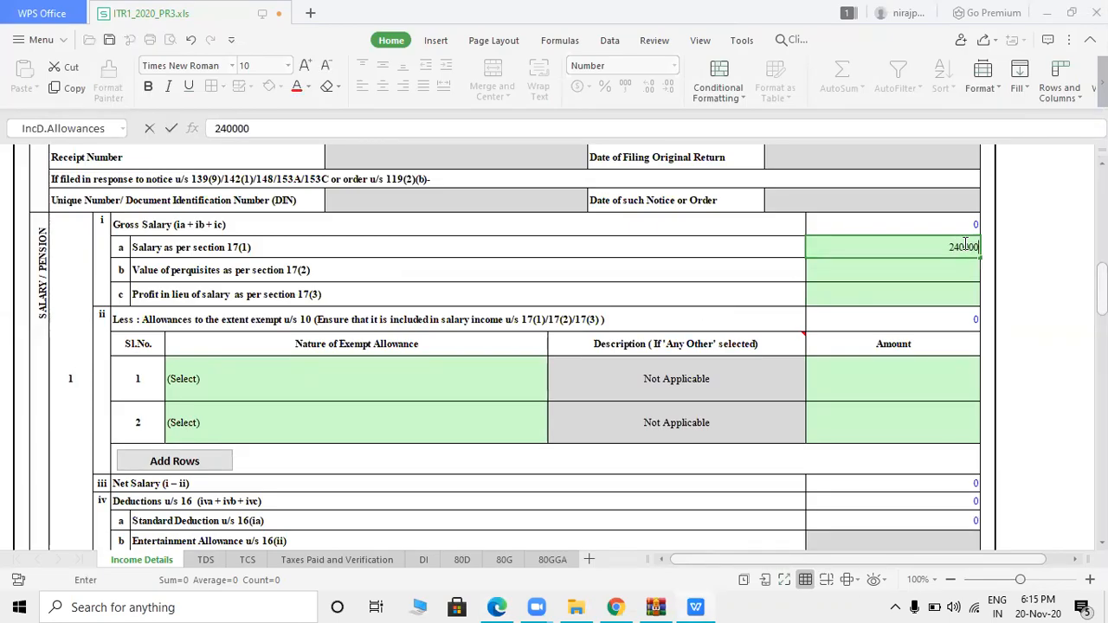
left_click(959, 272)
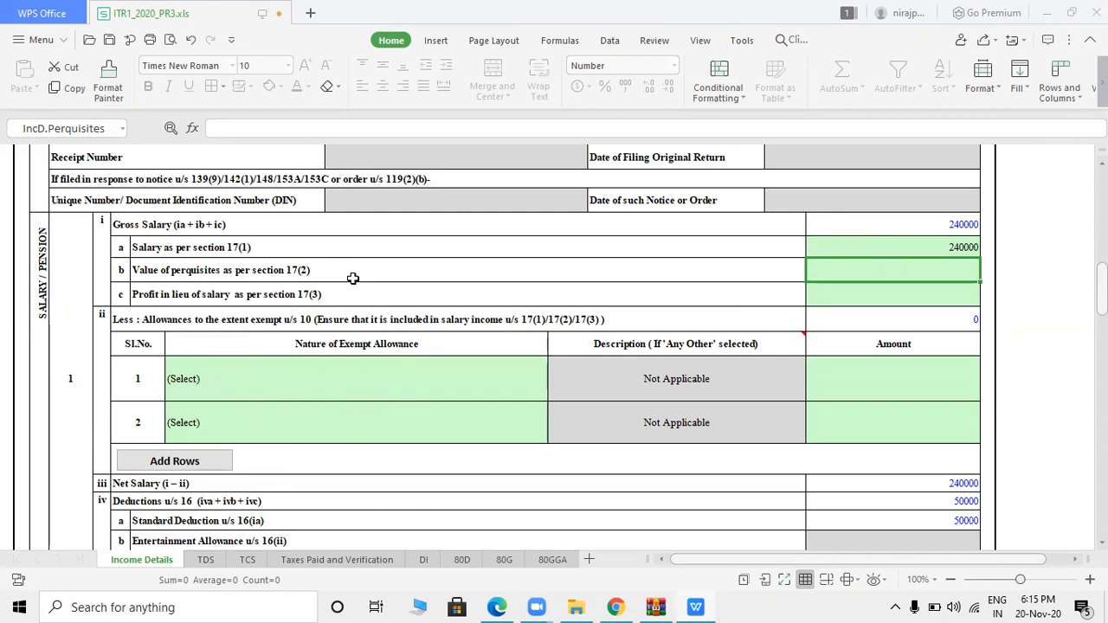
left_click(495, 287)
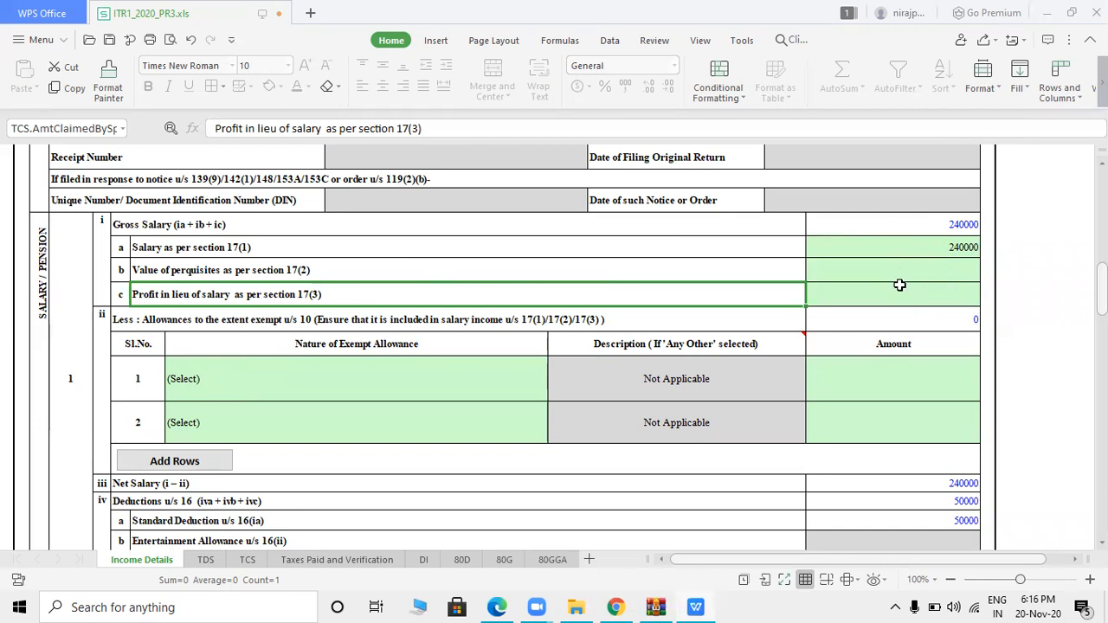
- Browse the Nature of Exempt Allowance list for the first allowance entry
left_click(304, 343)
left_click(209, 396)
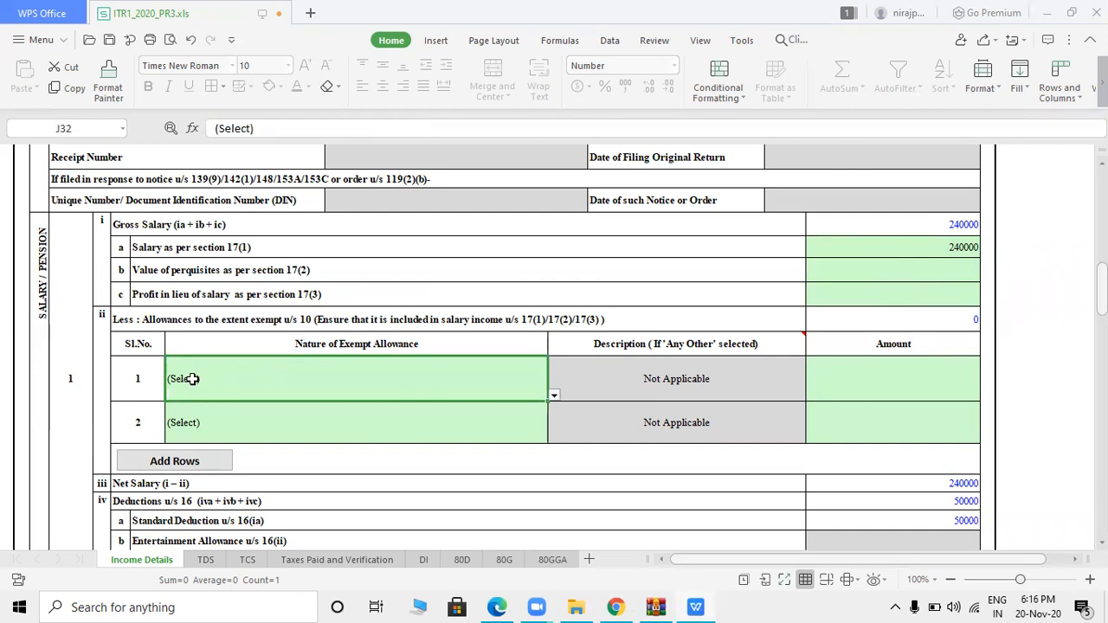
left_click(188, 378)
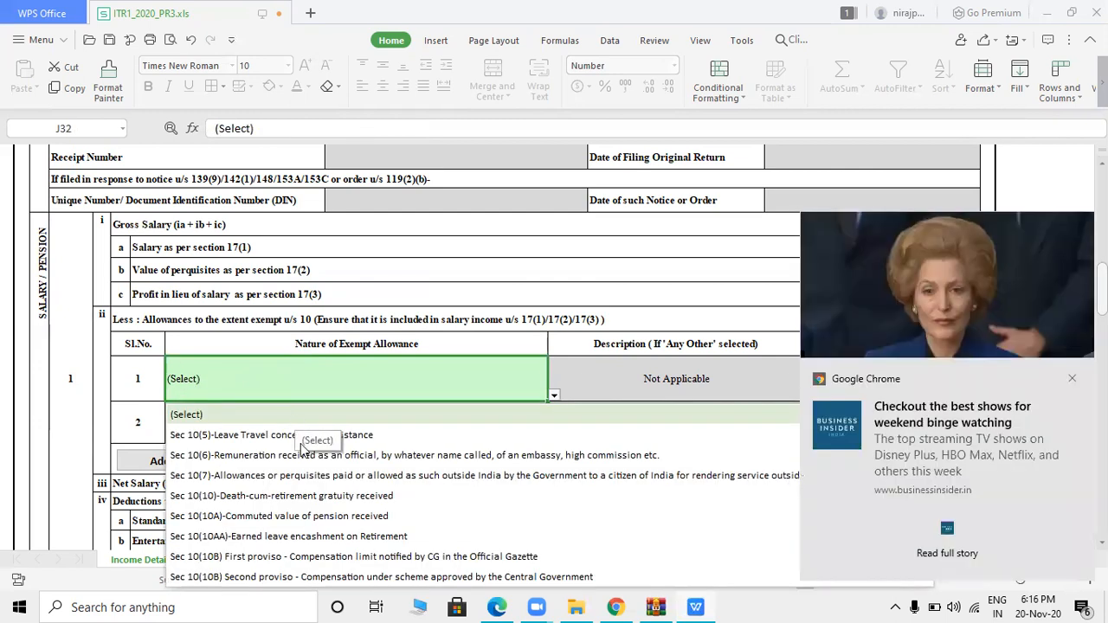
left_click(1073, 382)
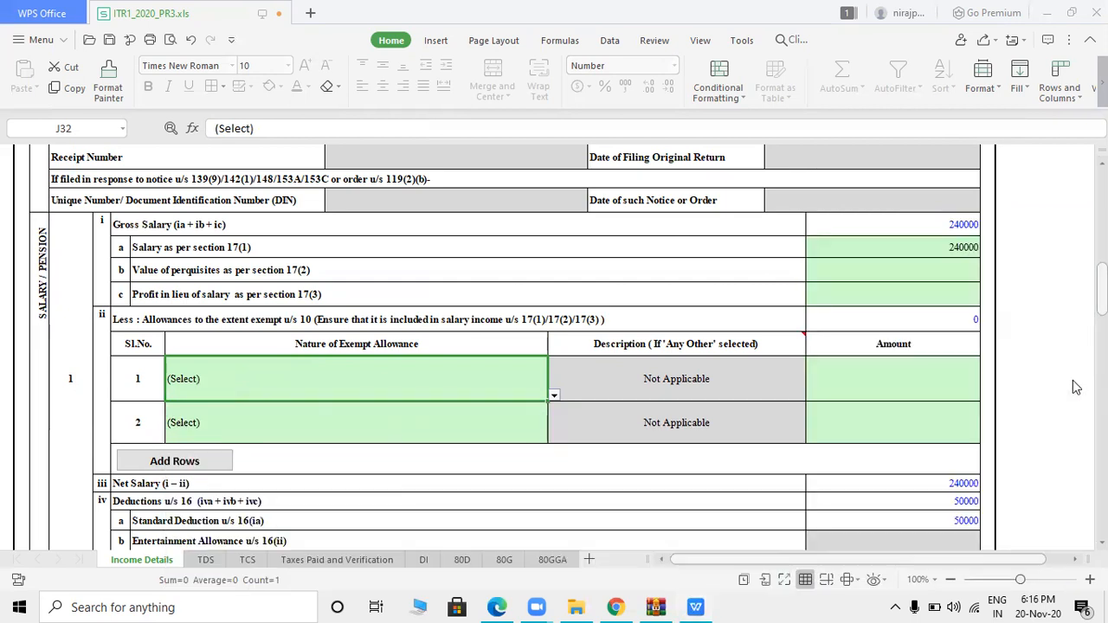
left_click(356, 375)
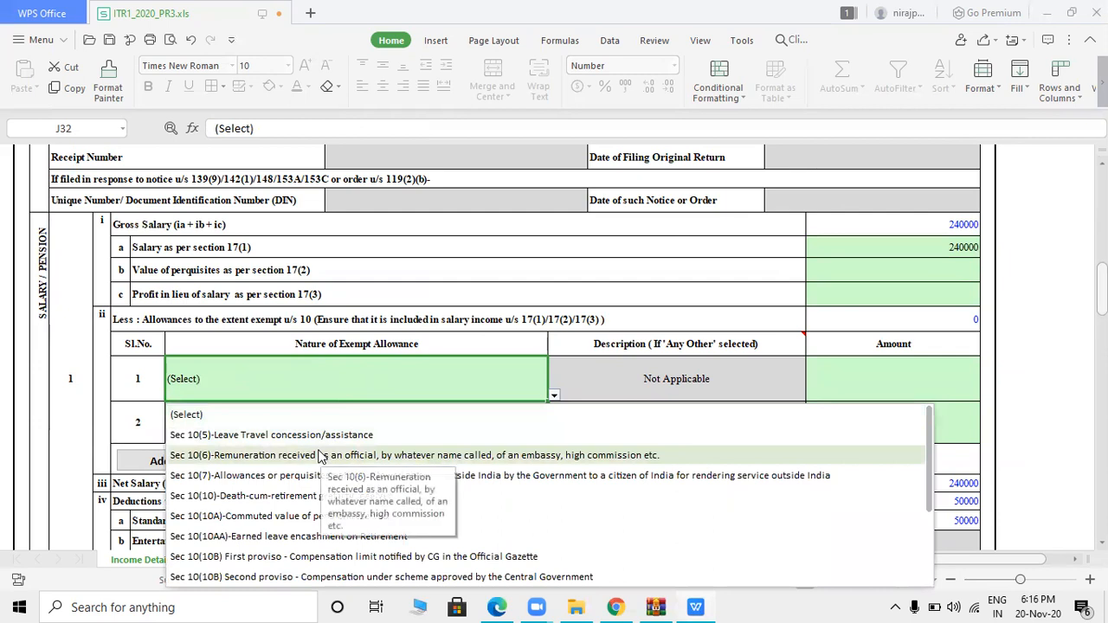
key("Down")
key("Down")
key("Down")
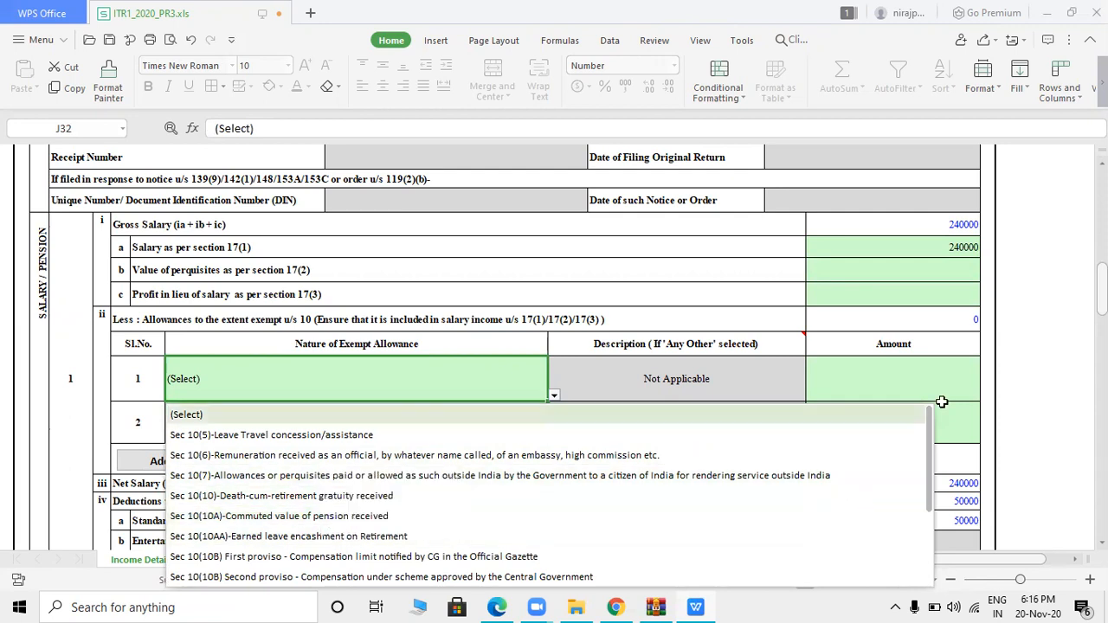
key("Escape")
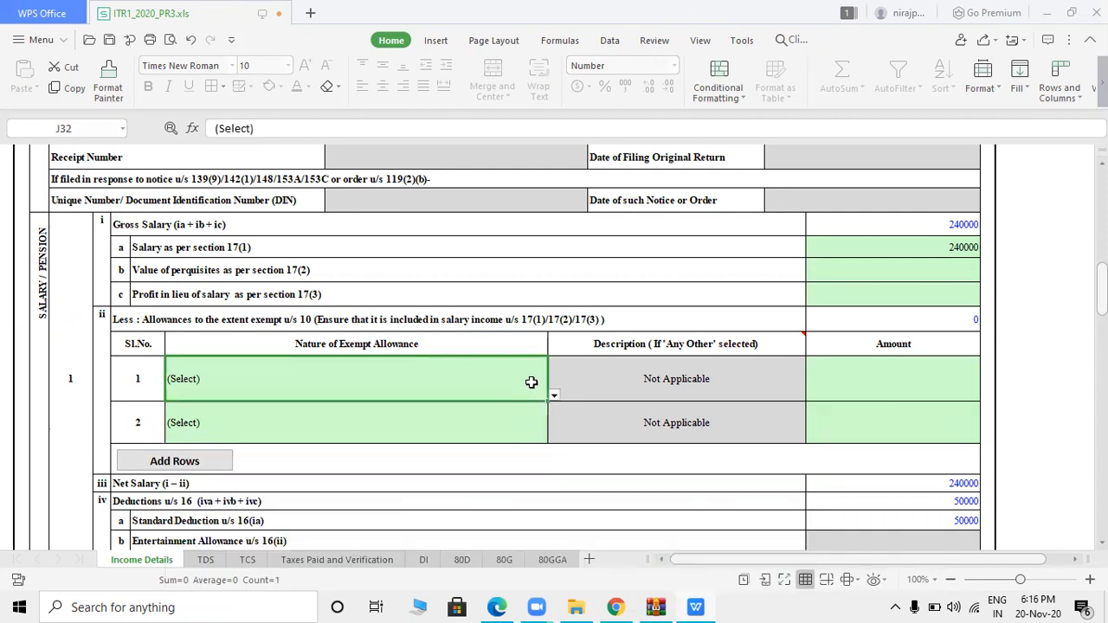
- Choose Sec 10(13A) house rent allowance as the first exempt allowance
left_click(554, 399)
key("Down")
key("Down")
key("Down")
key("Down")
key("Down")
key("Down")
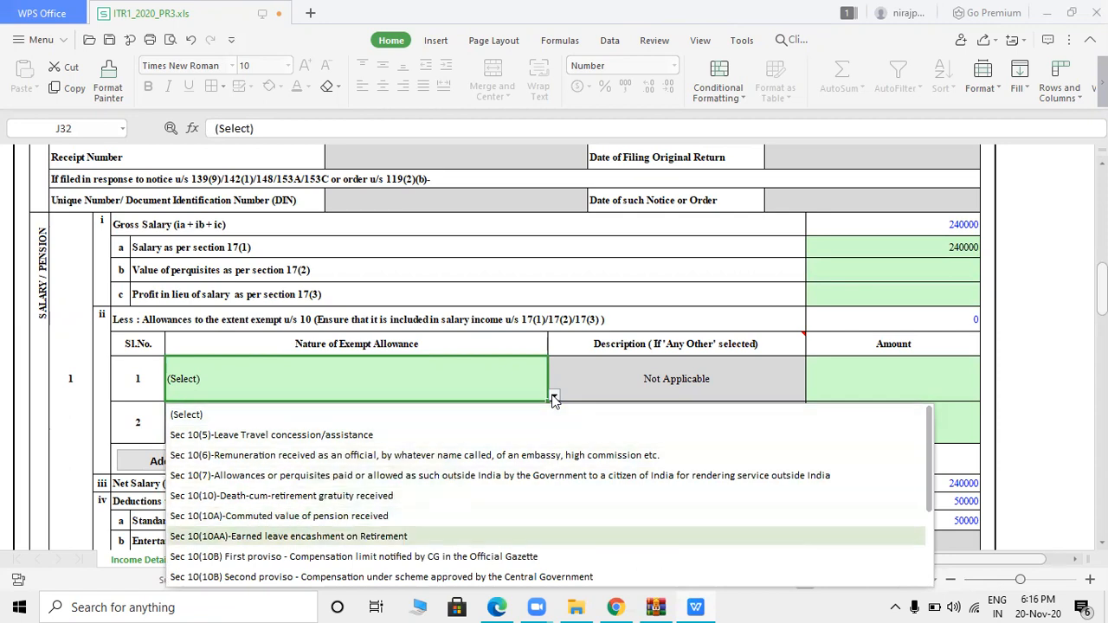
key("Down")
key("Down")
key("Down")
key("Down")
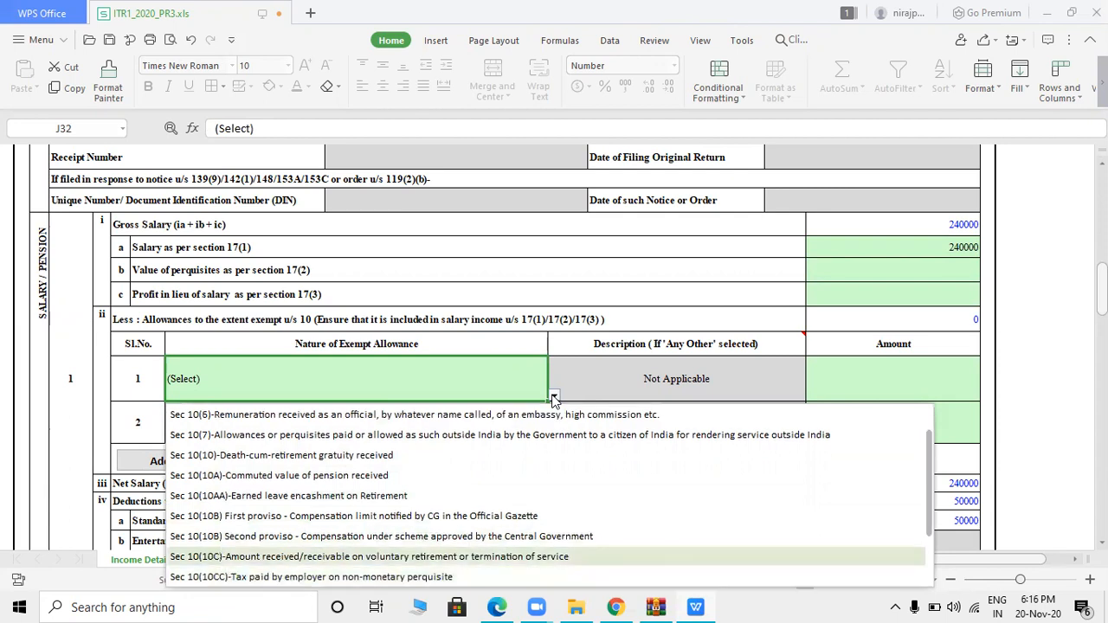
key("Down")
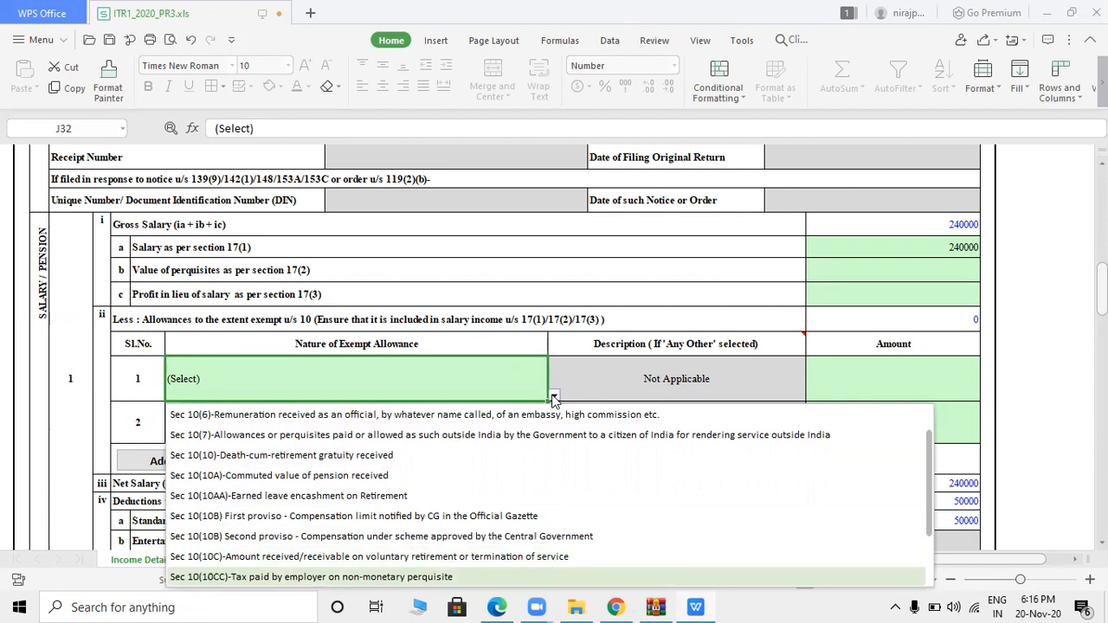
key("Down")
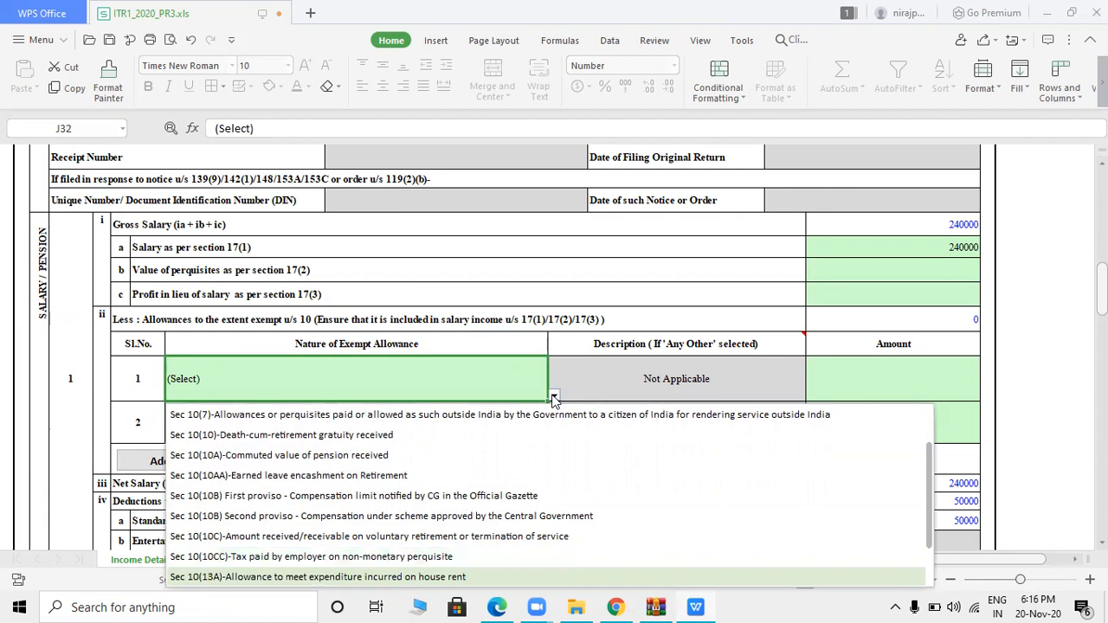
key("Down")
key("Up")
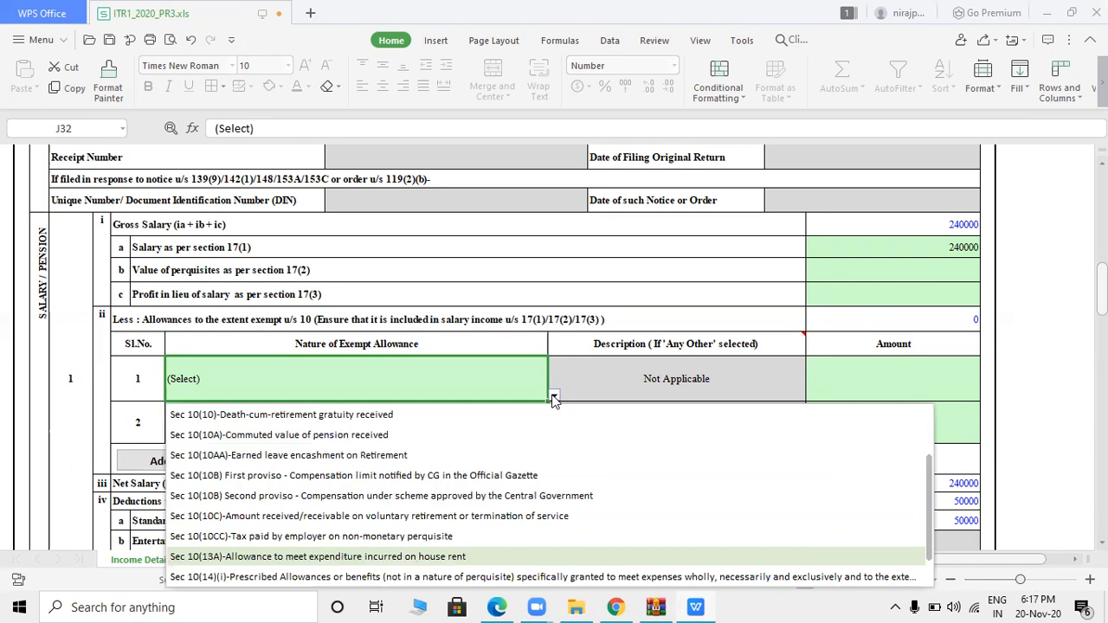
key("Return")
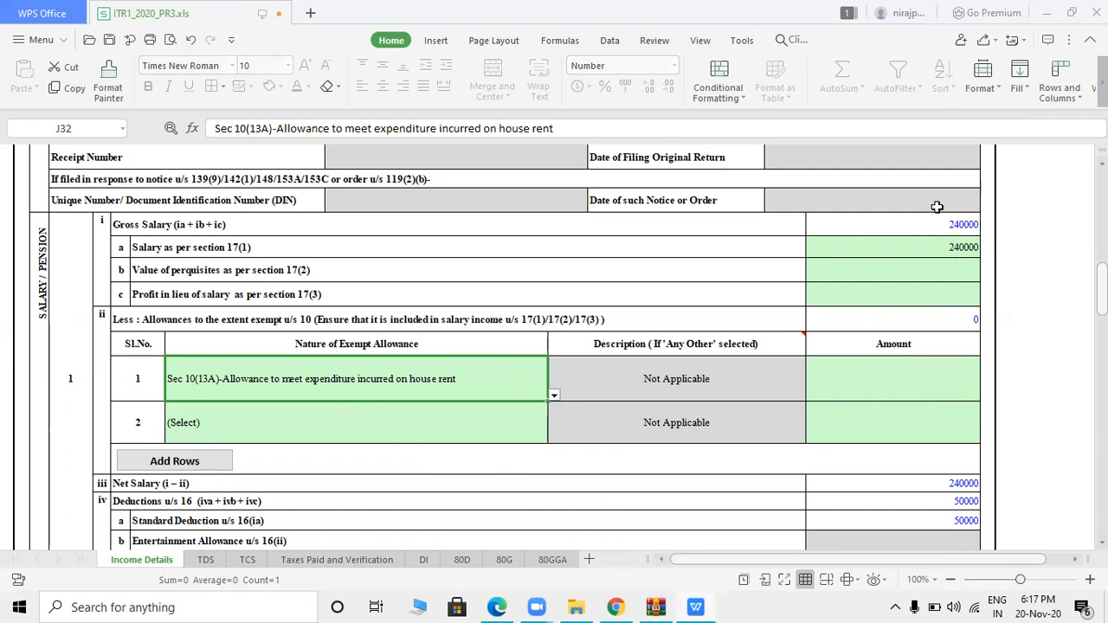
key("alt+Tab")
key("alt+Tab")
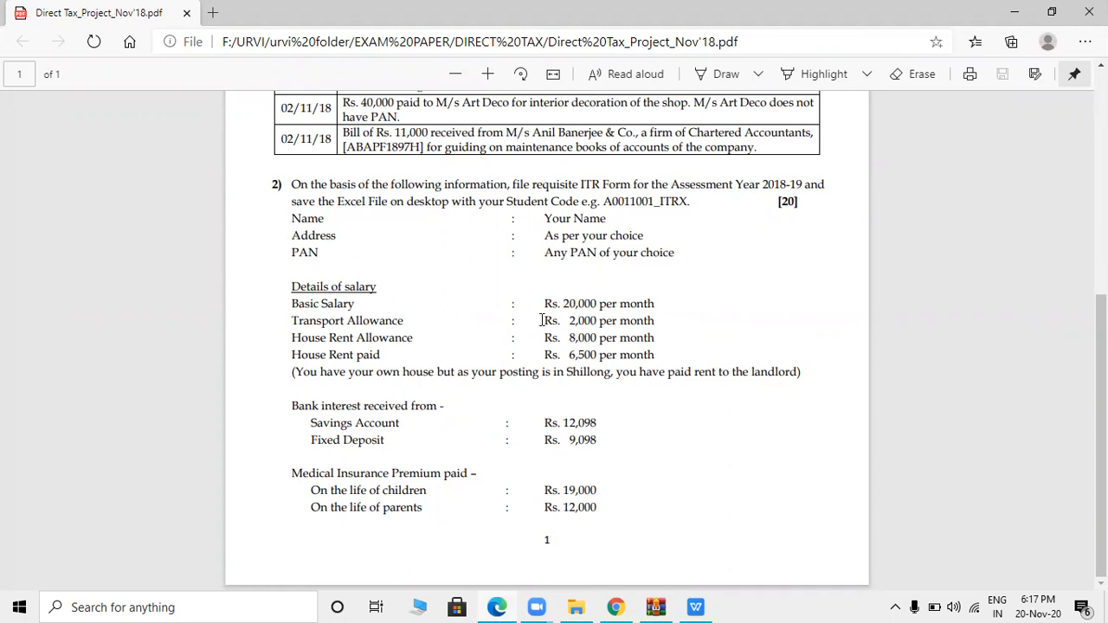
- Review question 2's salary: basic 20,000, transport 2,000, HRA 8,000, rent paid 6,500
left_click_drag(563, 303, 613, 303)
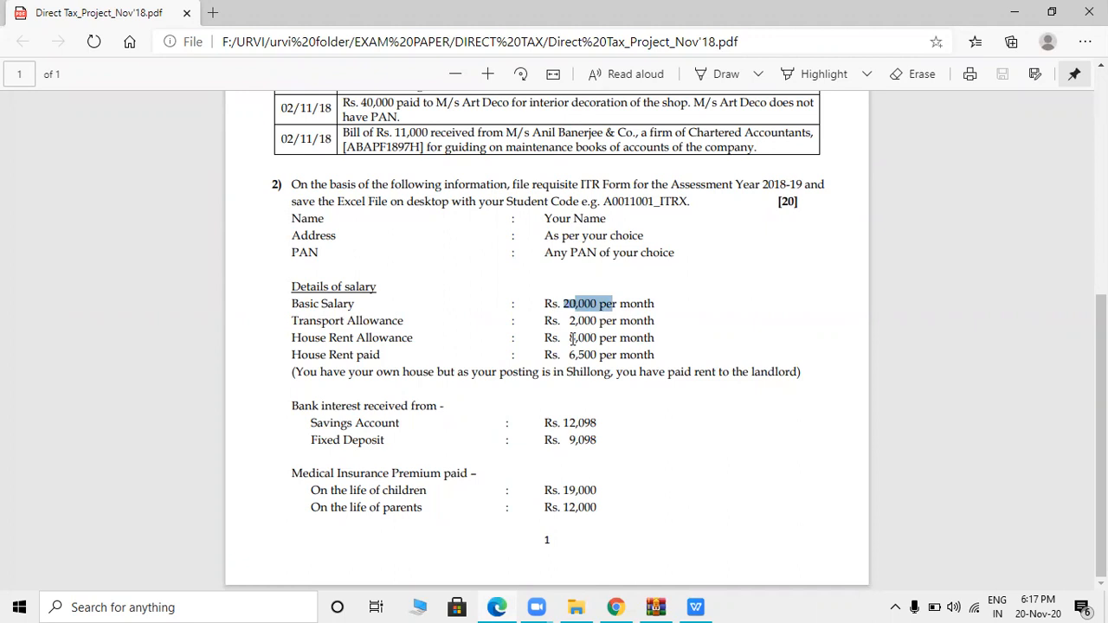
left_click(585, 339)
right_click(613, 336)
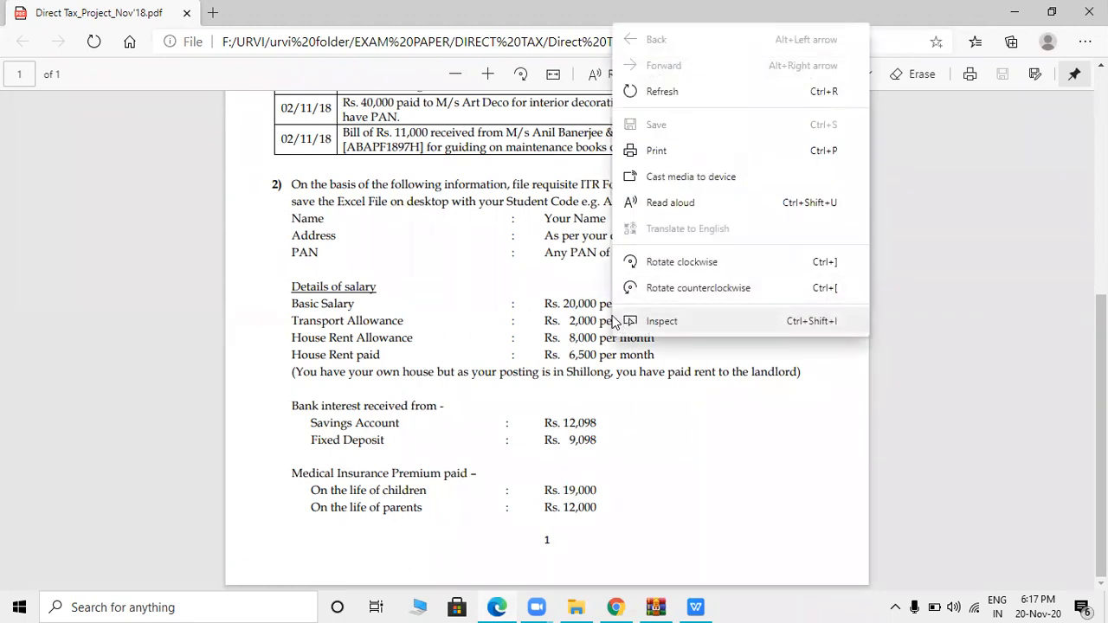
left_click(576, 352)
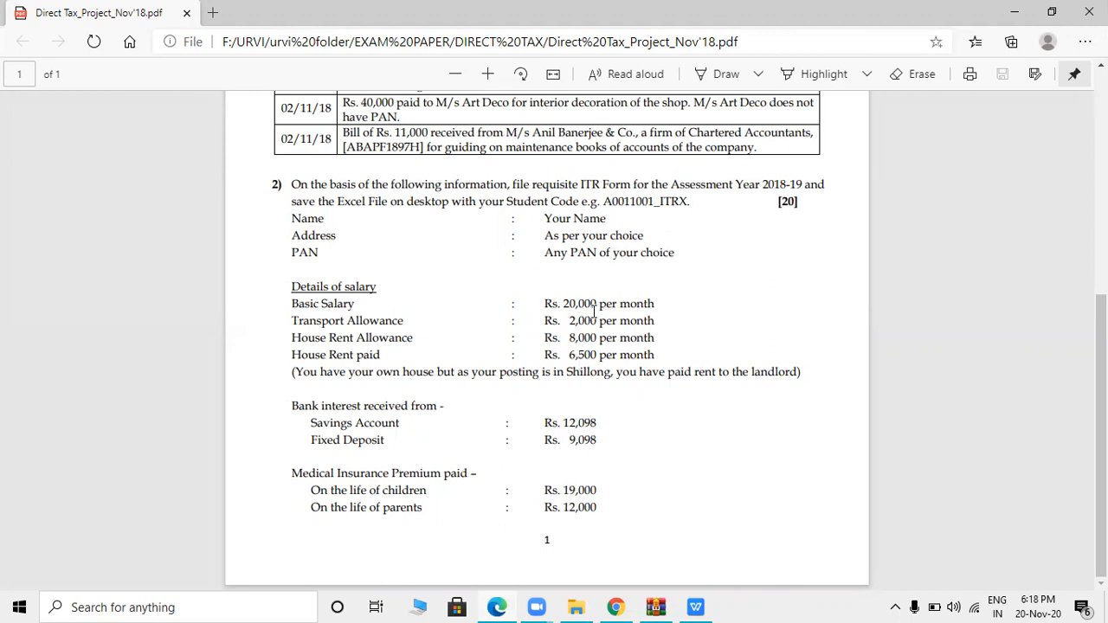
key("alt+Tab")
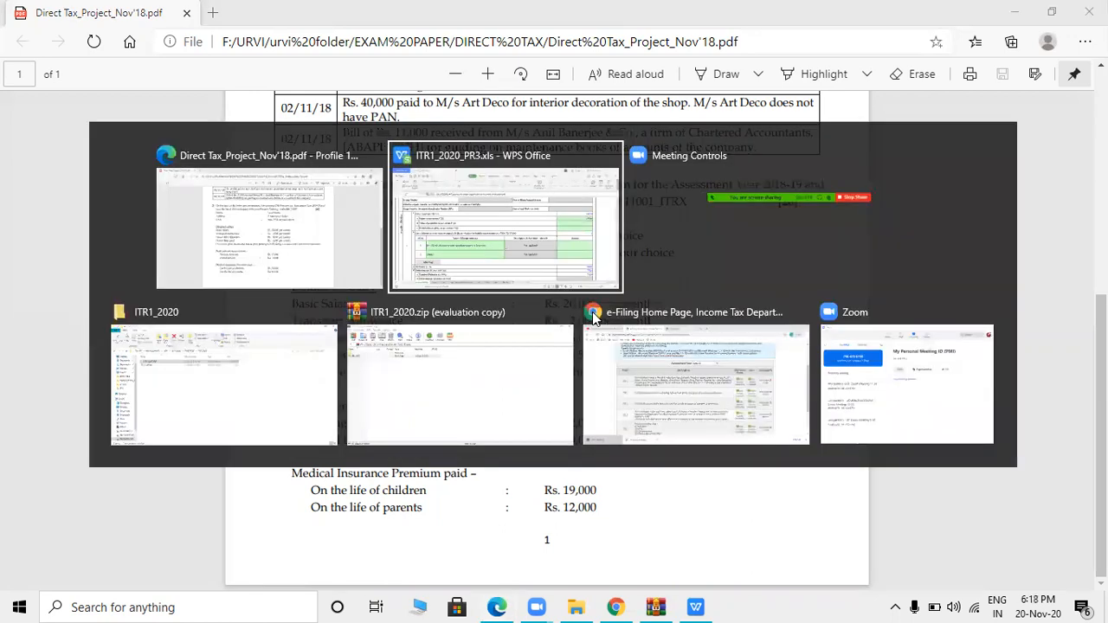
- Replace the 240000 salary under section 17(1) with 360000
left_click(962, 247)
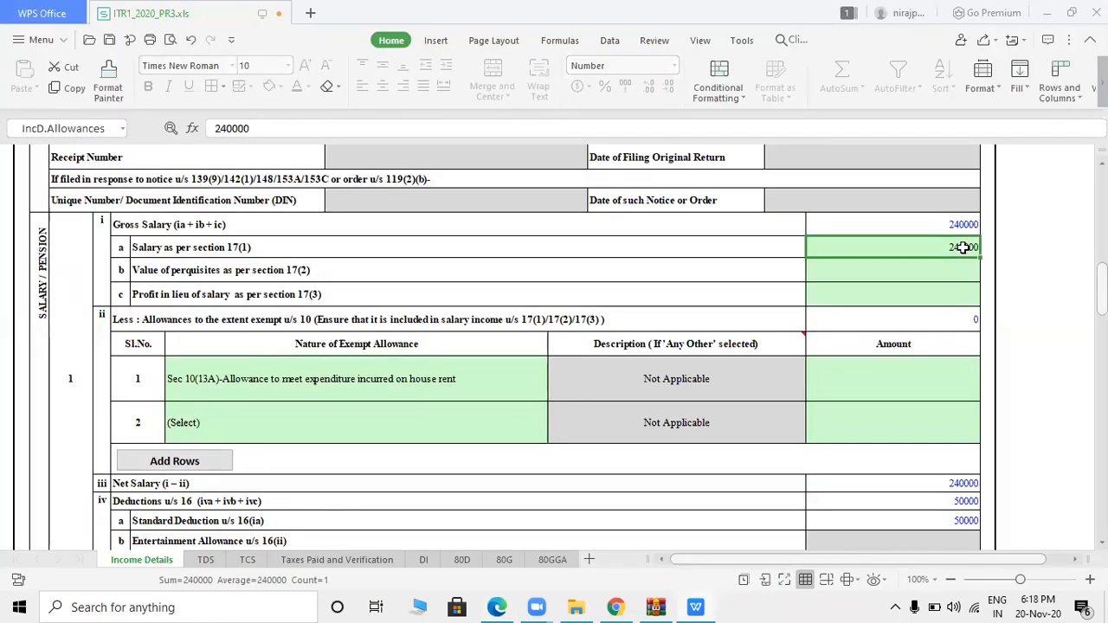
key("BackSpace")
type("360000")
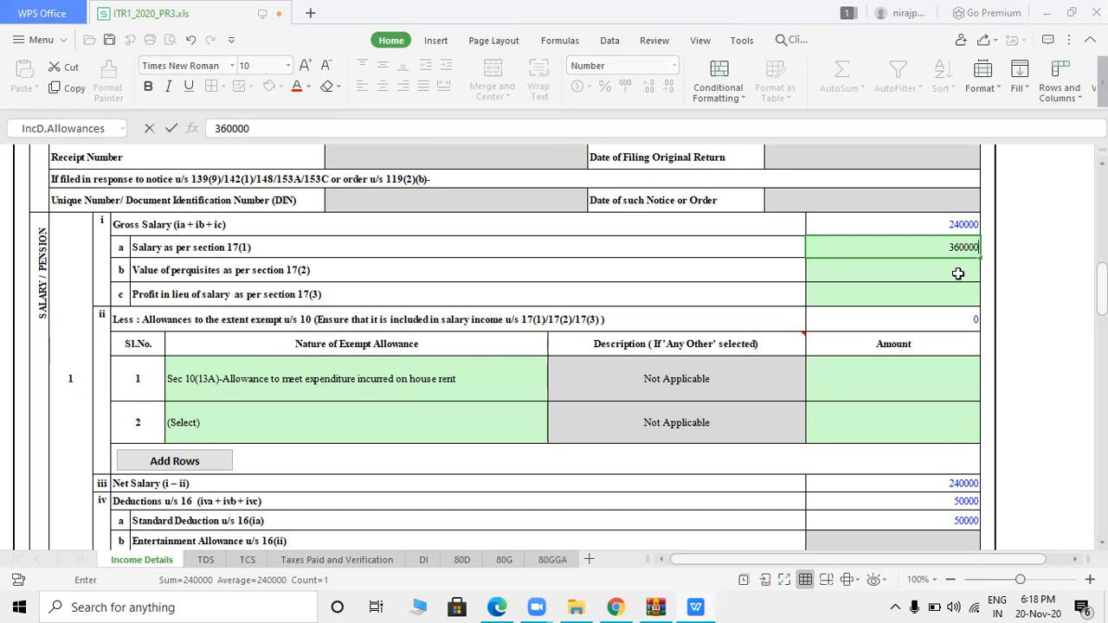
left_click(958, 276)
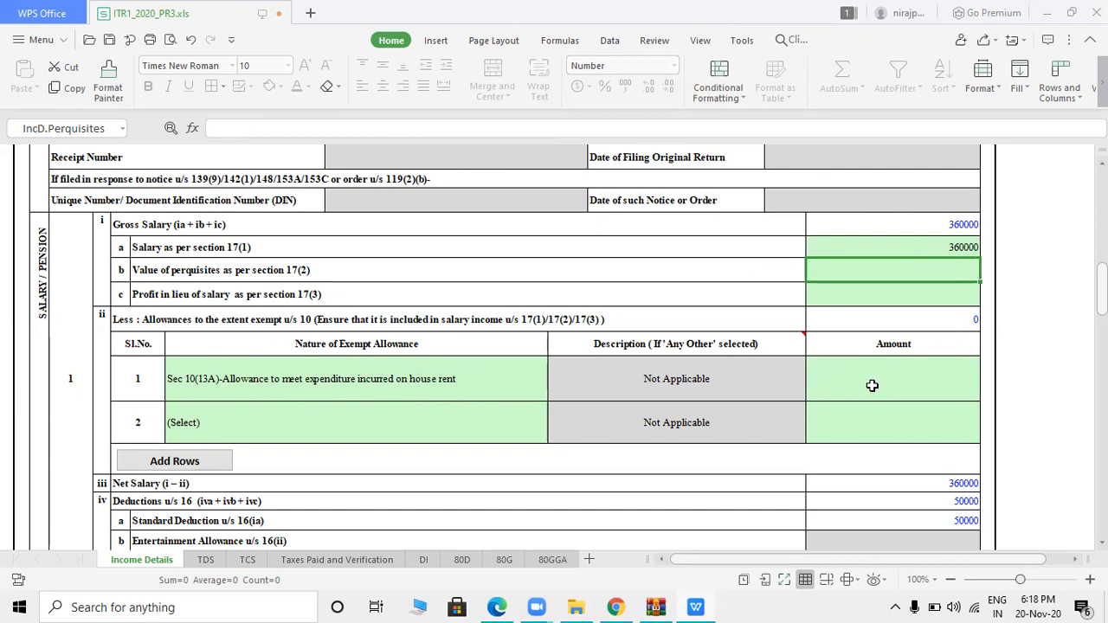
key("alt+Tab")
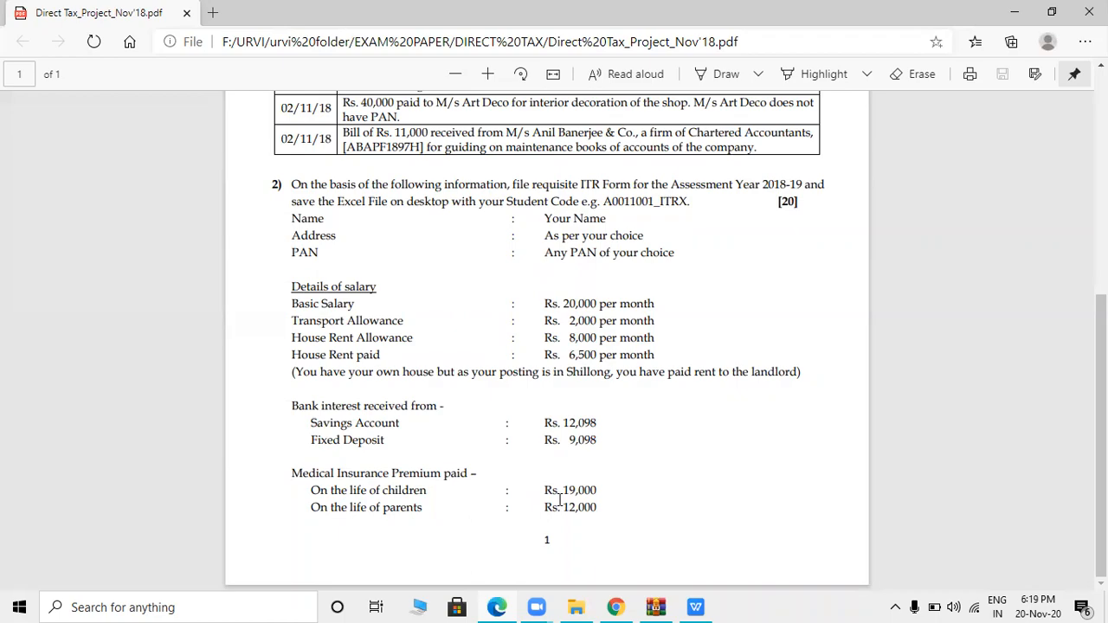
key("alt+Tab")
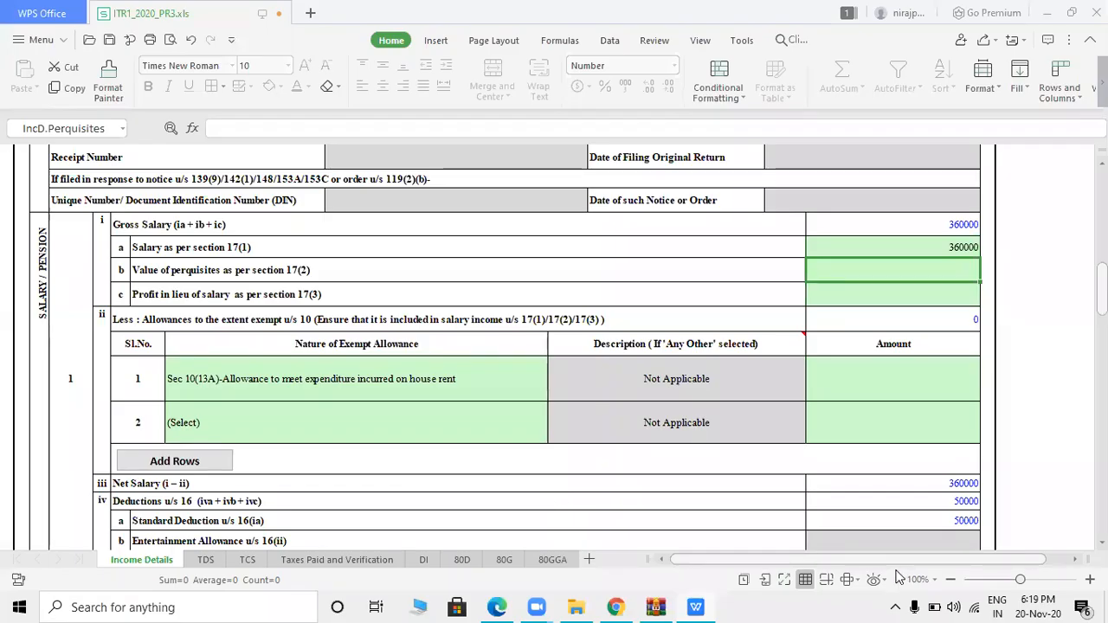
- Add a blank sheet noting 'house rent allowance', item 1 and 'rent paid - 10 % of salary'
left_click(588, 559)
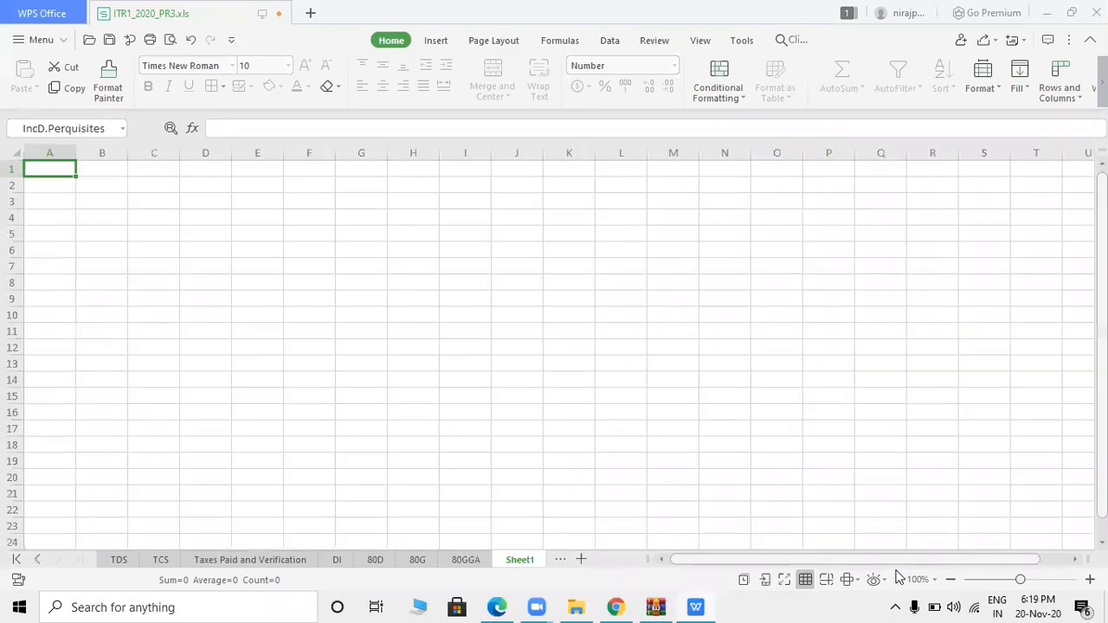
left_click(272, 237)
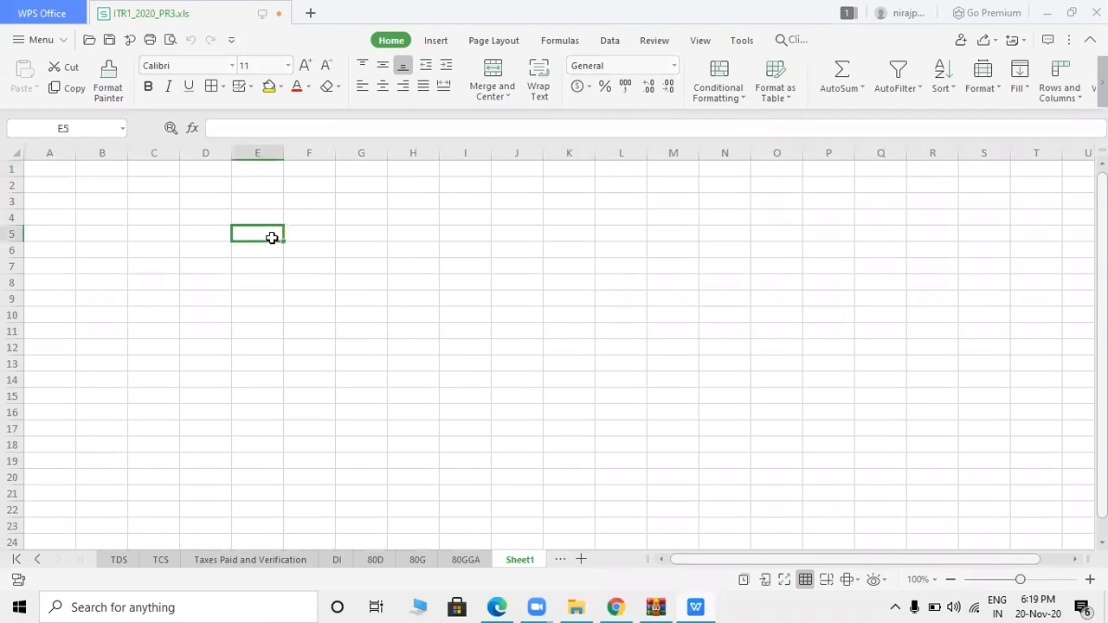
type("house")
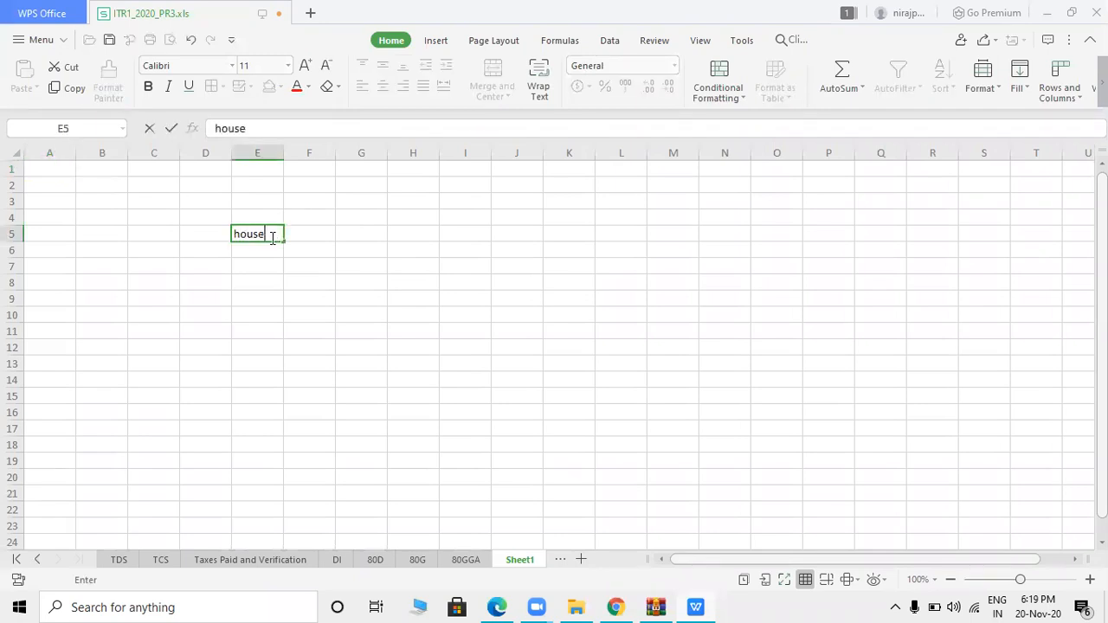
type(" rent allowance")
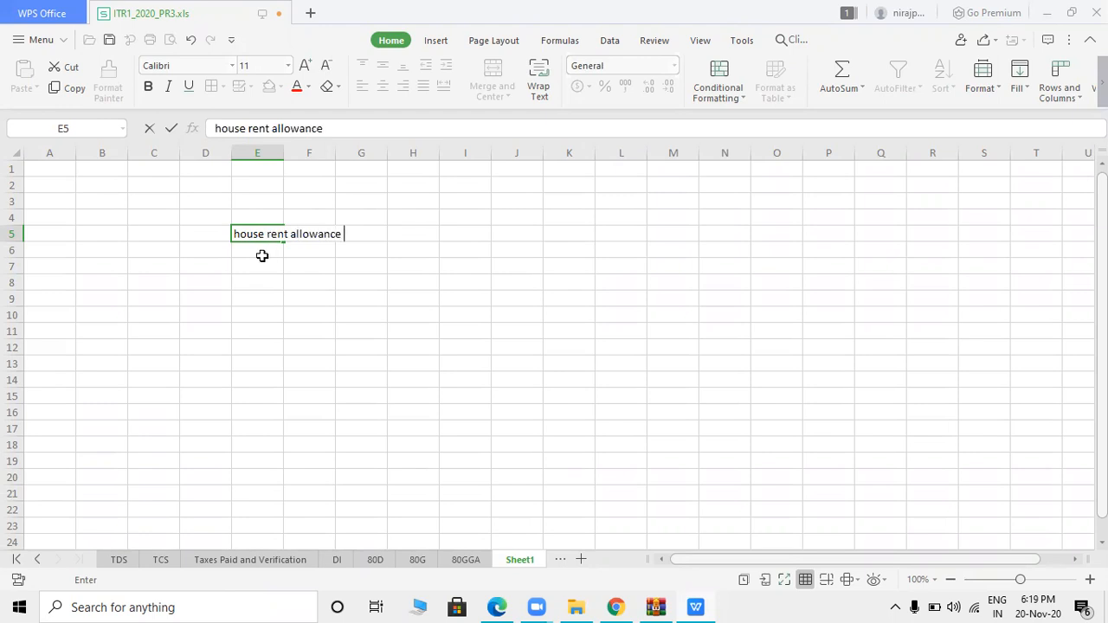
left_click(262, 253)
type("1")
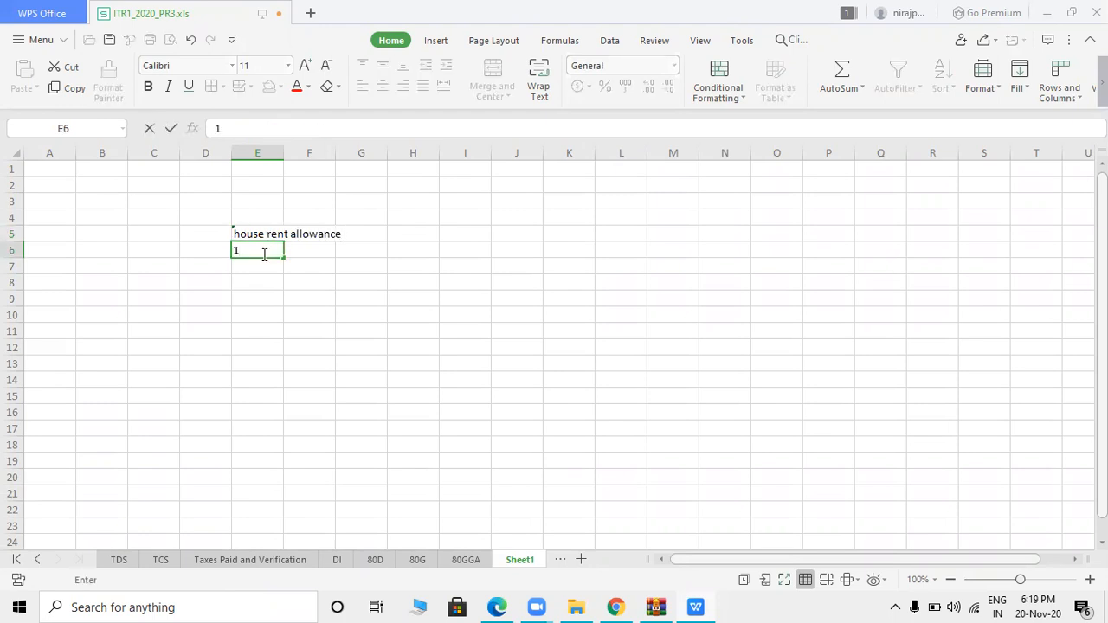
key("Tab")
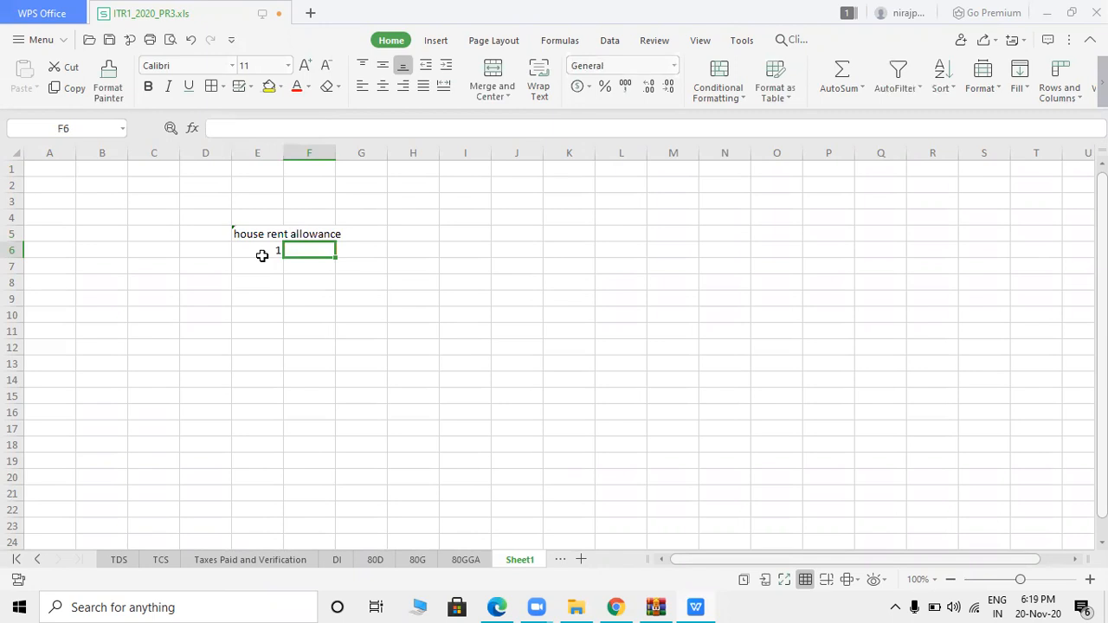
type("rent paid")
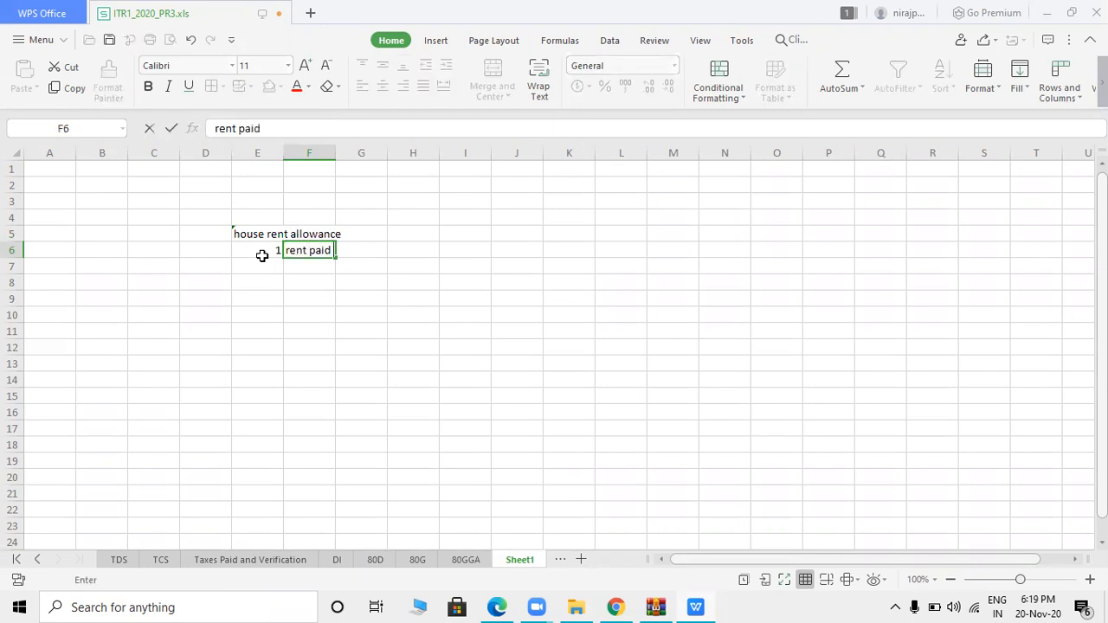
type(" - 10 % of salary")
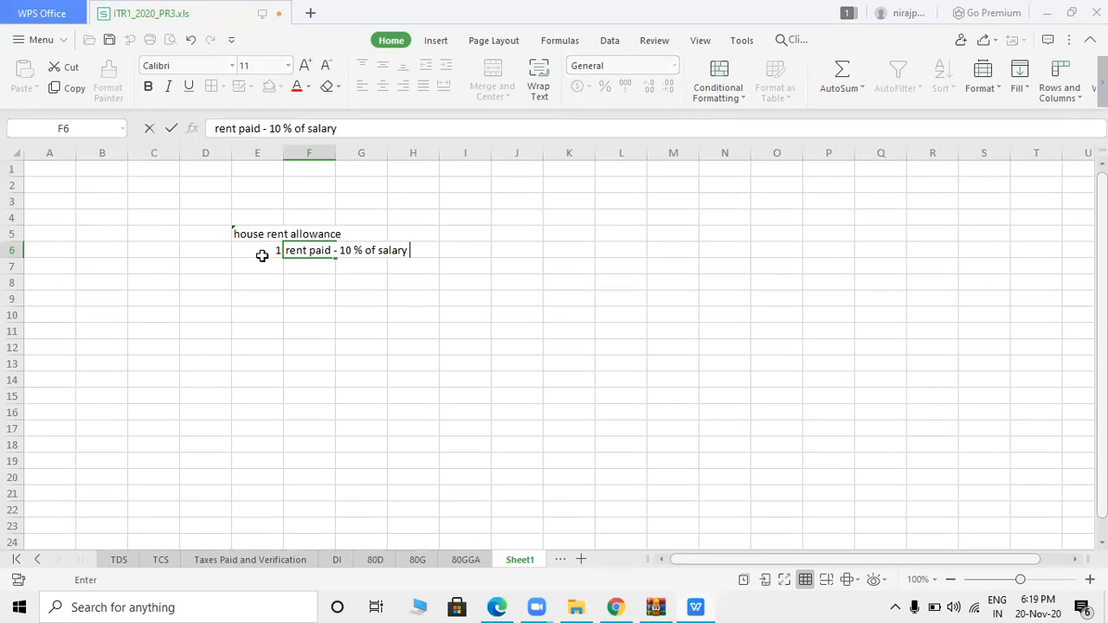
left_click(266, 262)
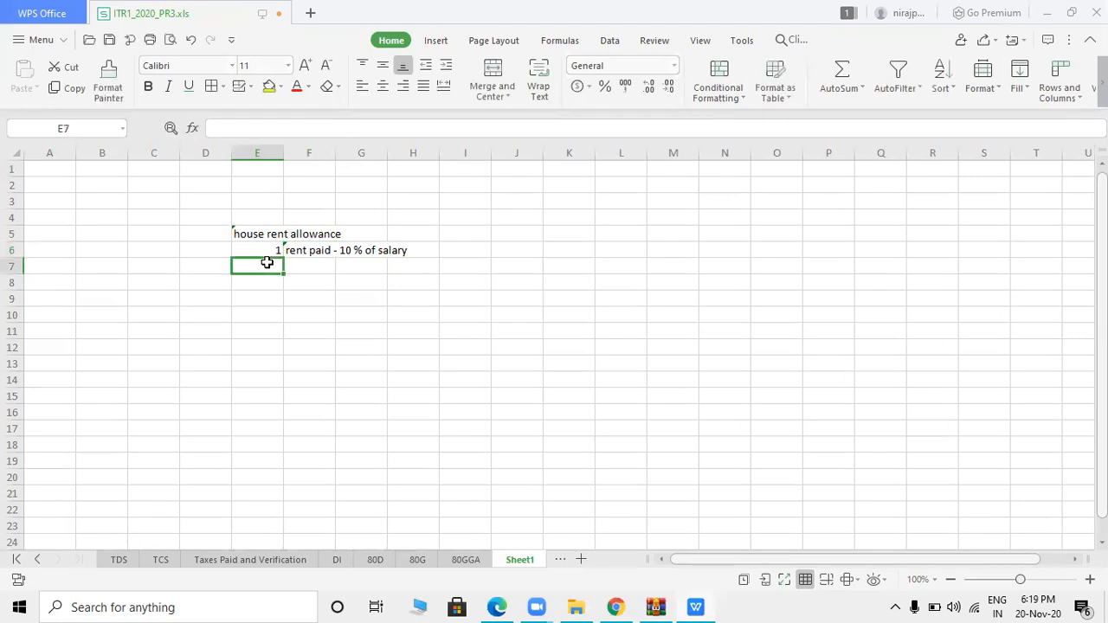
- Compute the annual rent paid in F7 as =6500*12, giving 78000
left_click(272, 280)
left_click(300, 267)
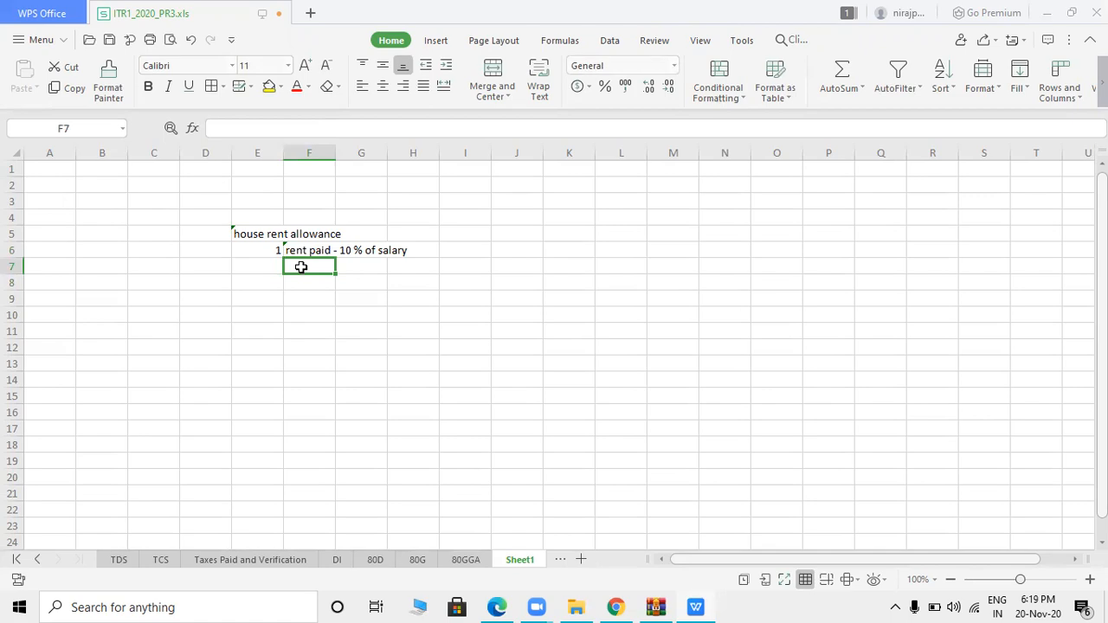
key("alt+Tab")
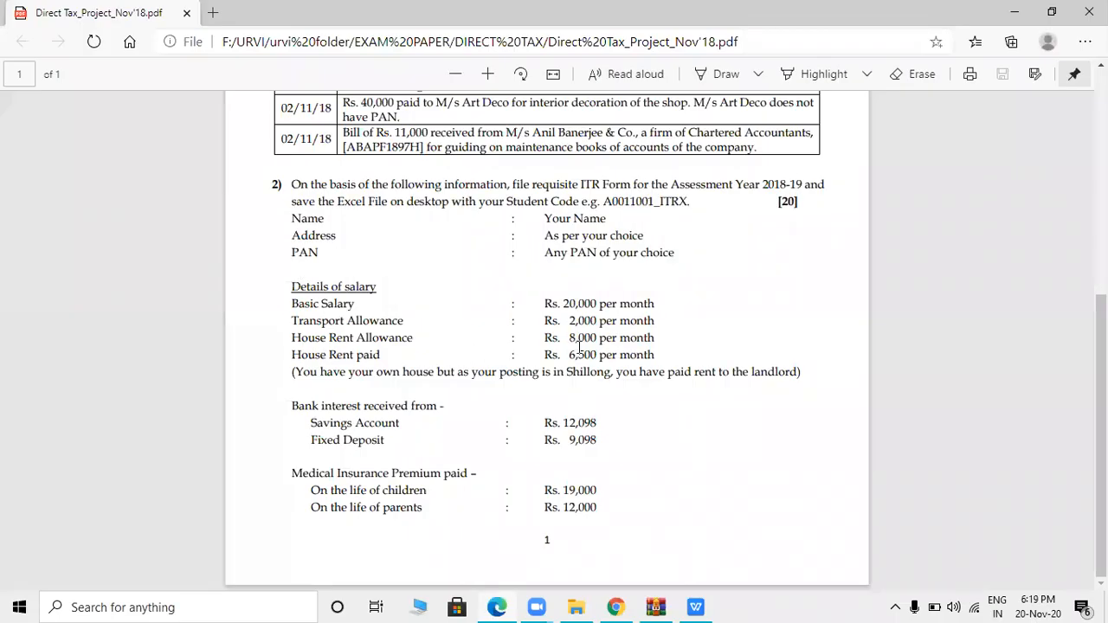
key("alt+Tab")
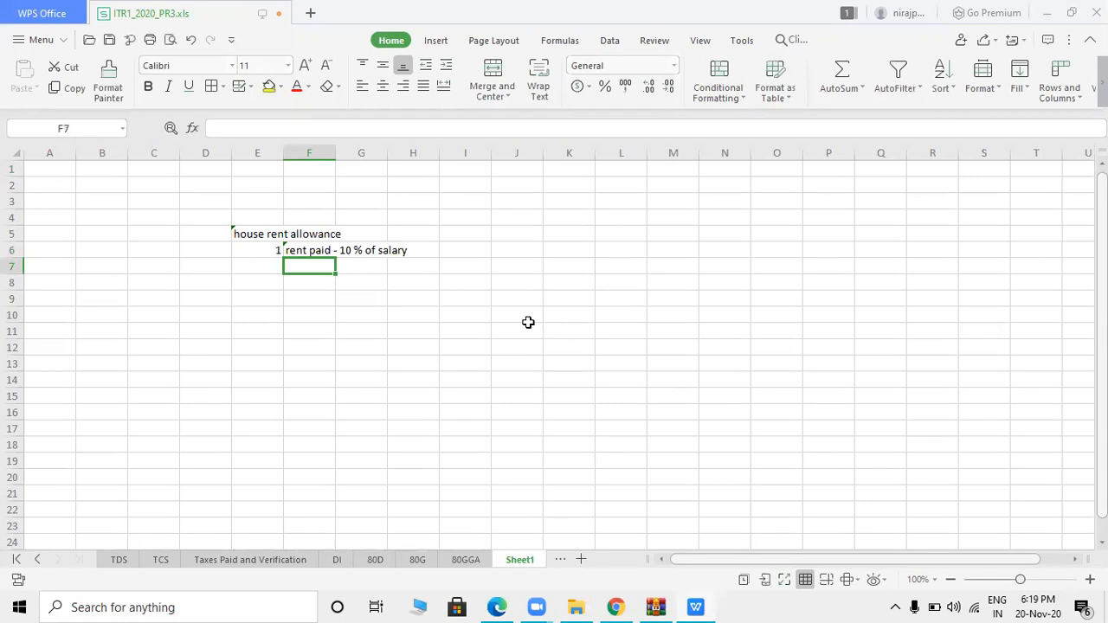
type("6500*12")
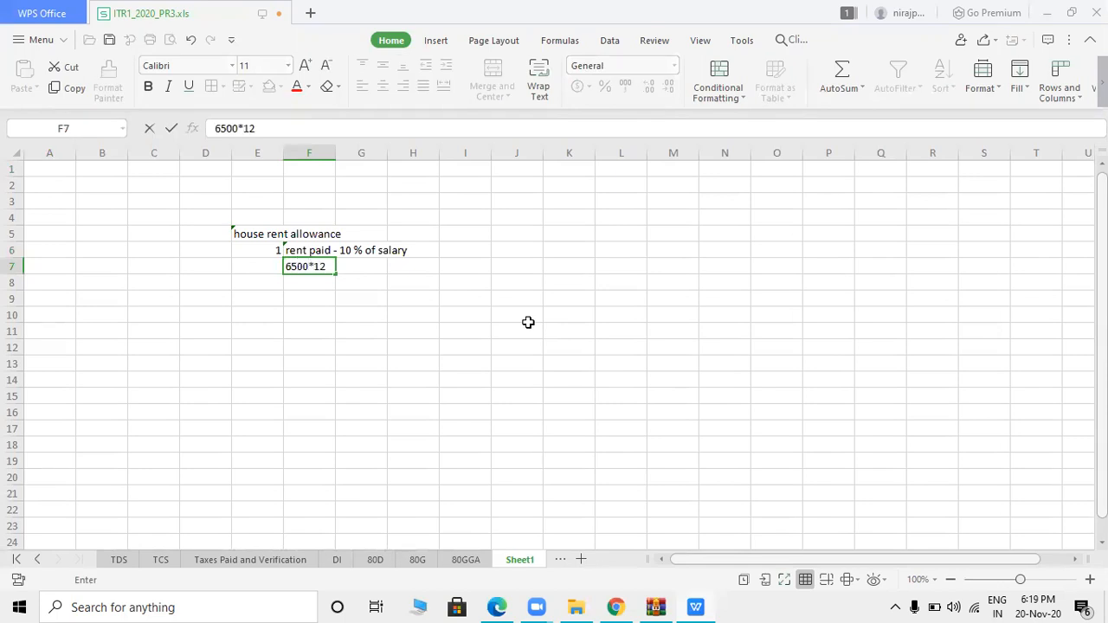
left_click(286, 267)
type("=")
key("Return")
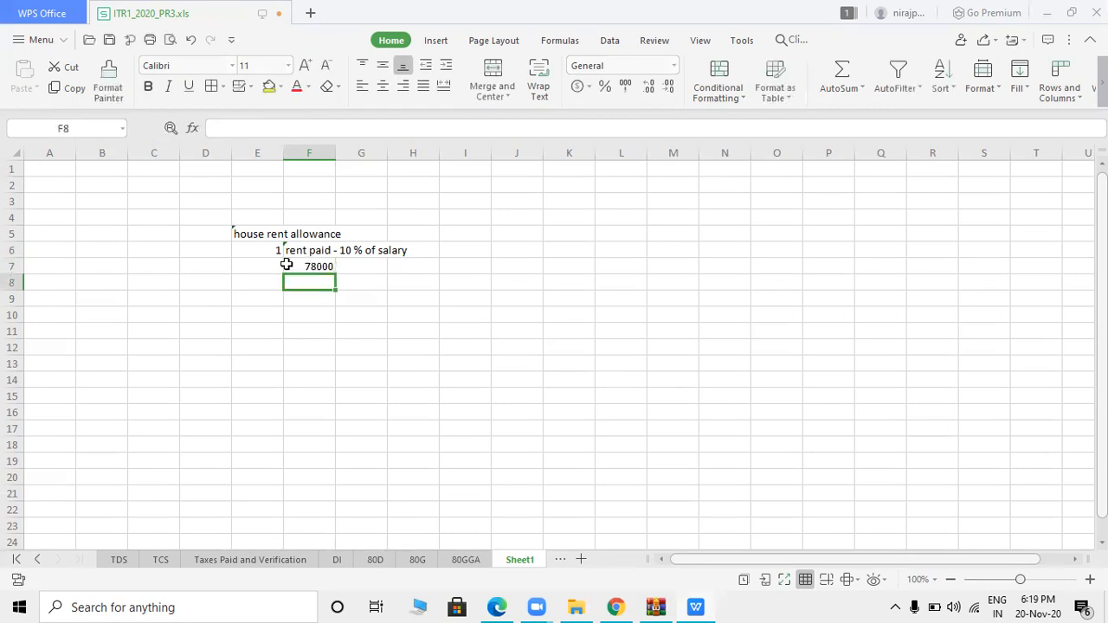
left_click(311, 267)
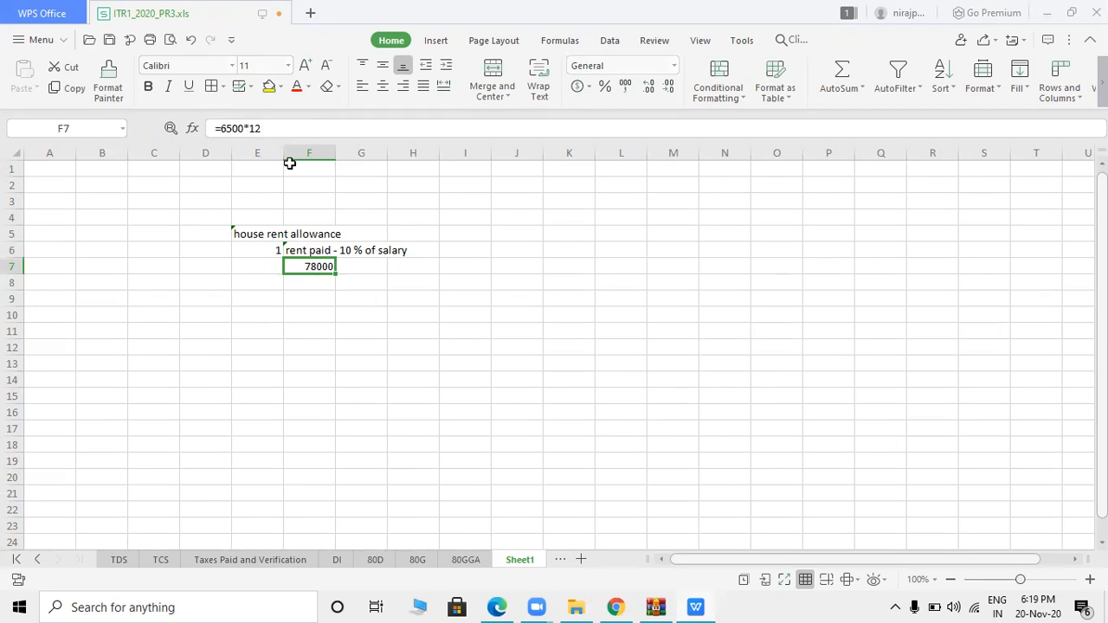
- Change F7 to =6500*12-(240000*10%), giving 54000, and colour it red
left_click(274, 129)
type("-")
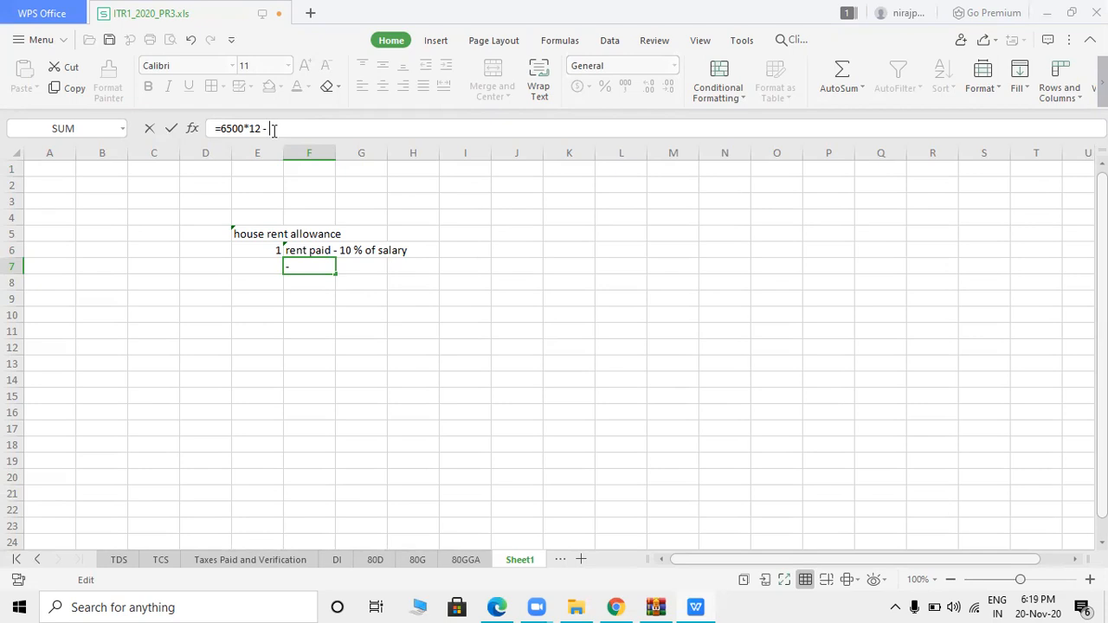
key("BackSpace")
key("BackSpace")
type("=")
key("BackSpace")
key("BackSpace")
type("240000")
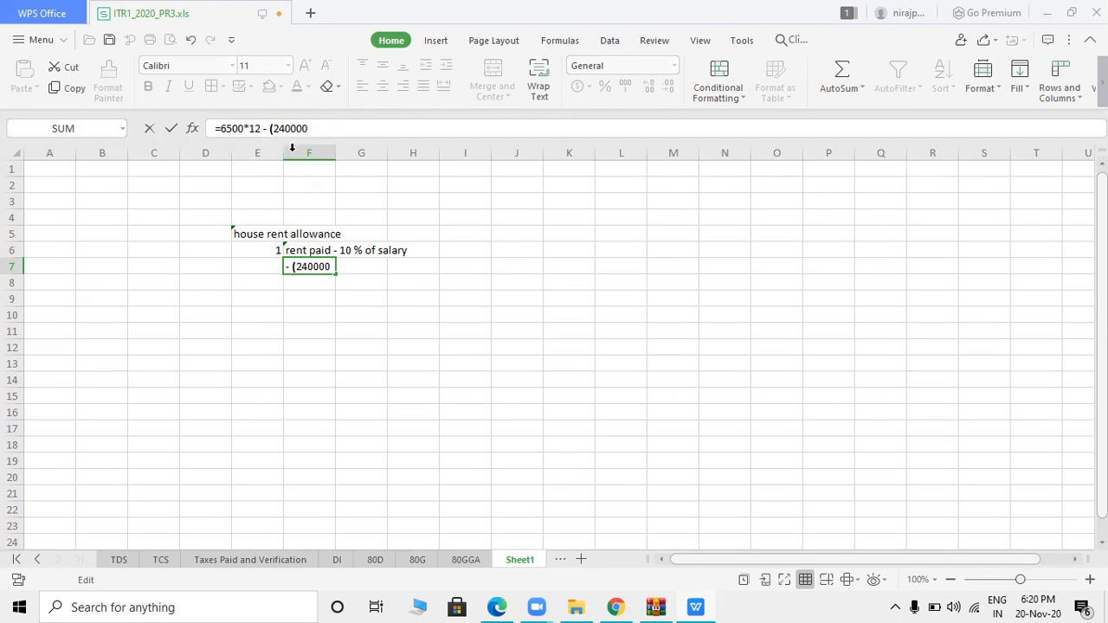
type("*10%)")
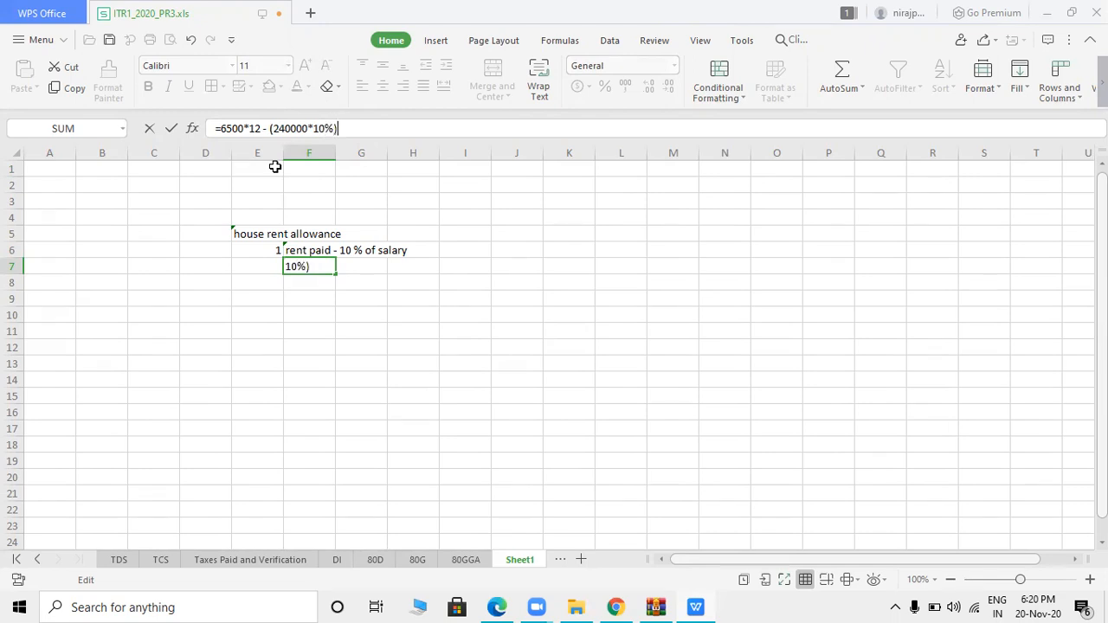
key("Return")
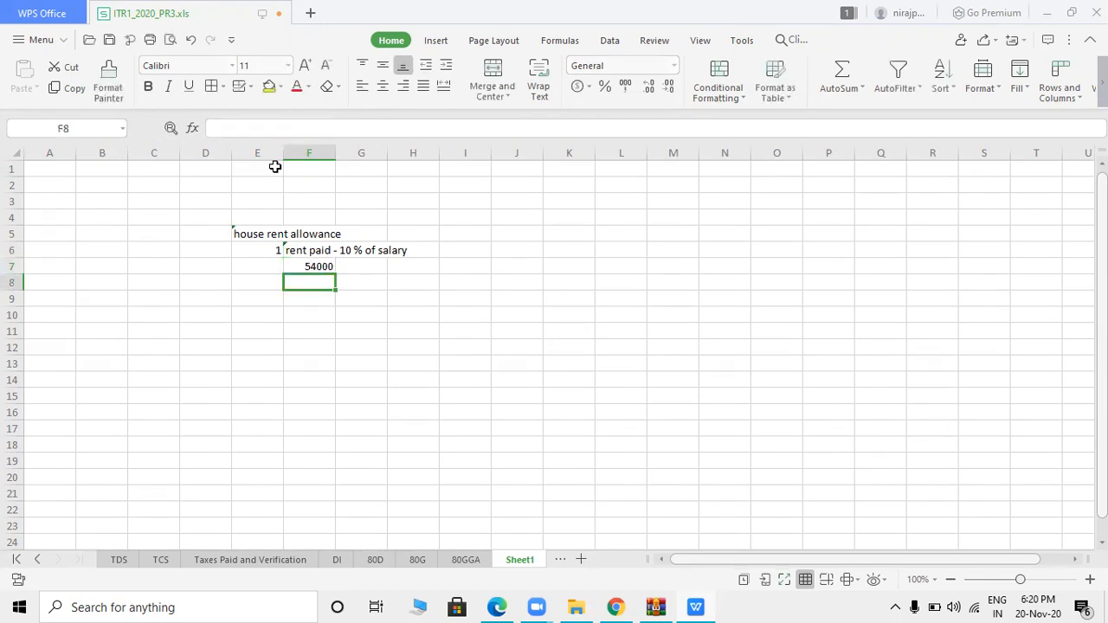
left_click(319, 267)
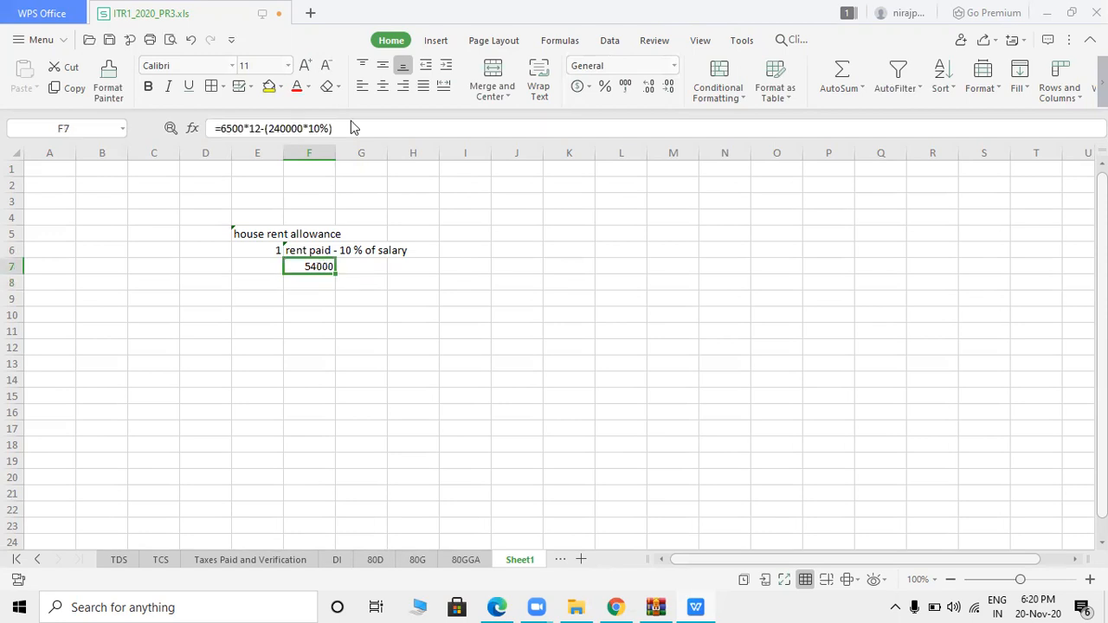
left_click(299, 98)
- Add item 2 with the note 'if metro 50% , 40 %' in F8
left_click(356, 284)
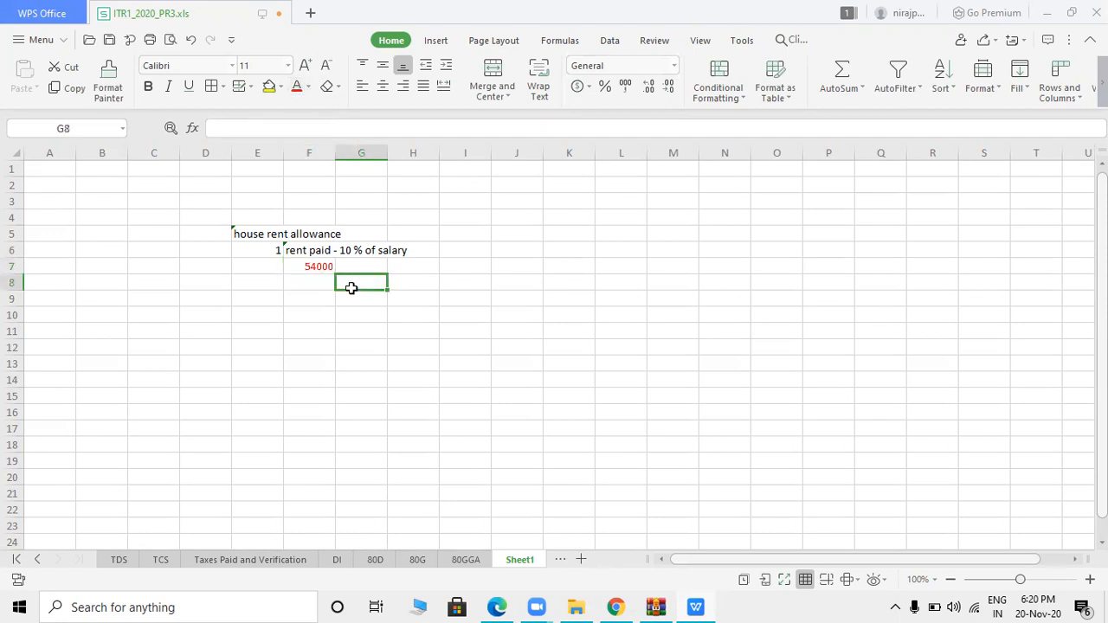
left_click(269, 280)
type("2")
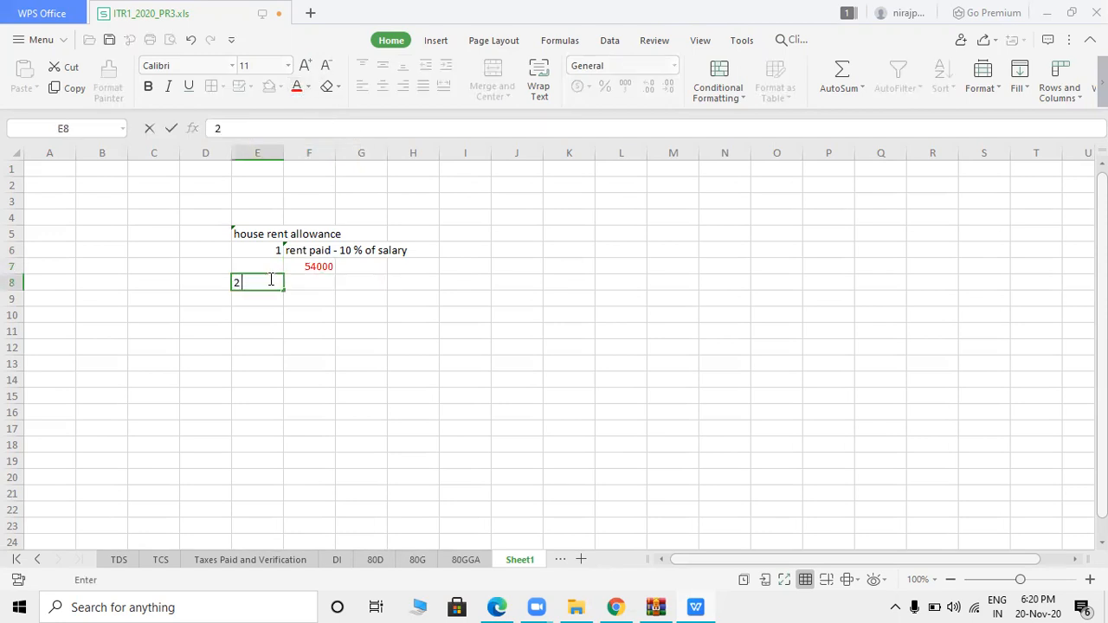
key("Tab")
type("if metro")
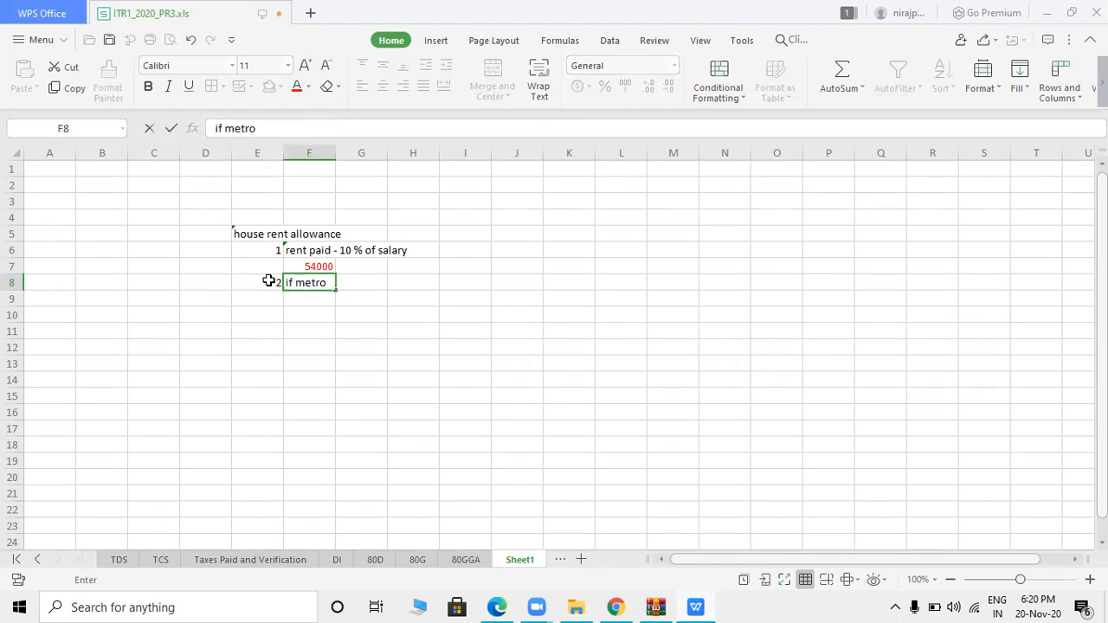
type(" 50% , 40")
key("Tab")
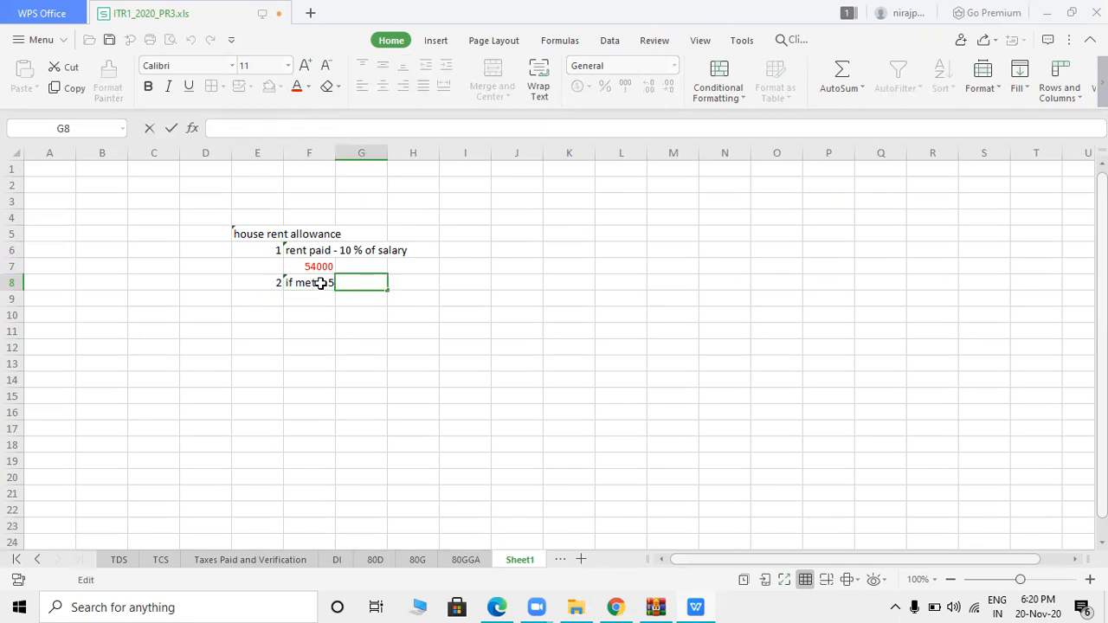
left_click(320, 283)
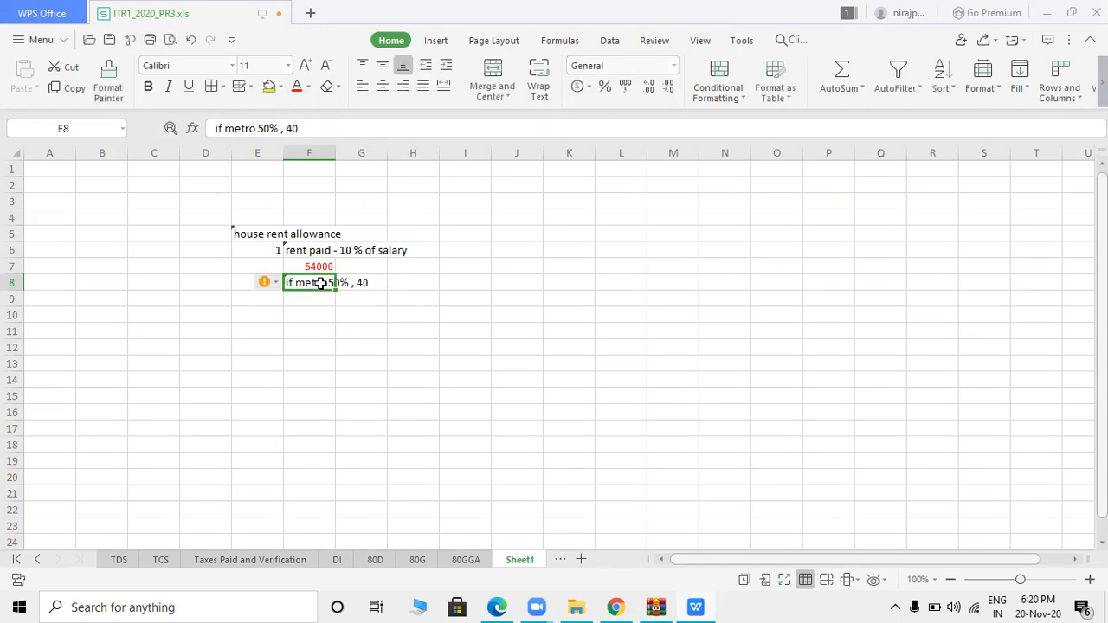
left_click(304, 128)
type("%")
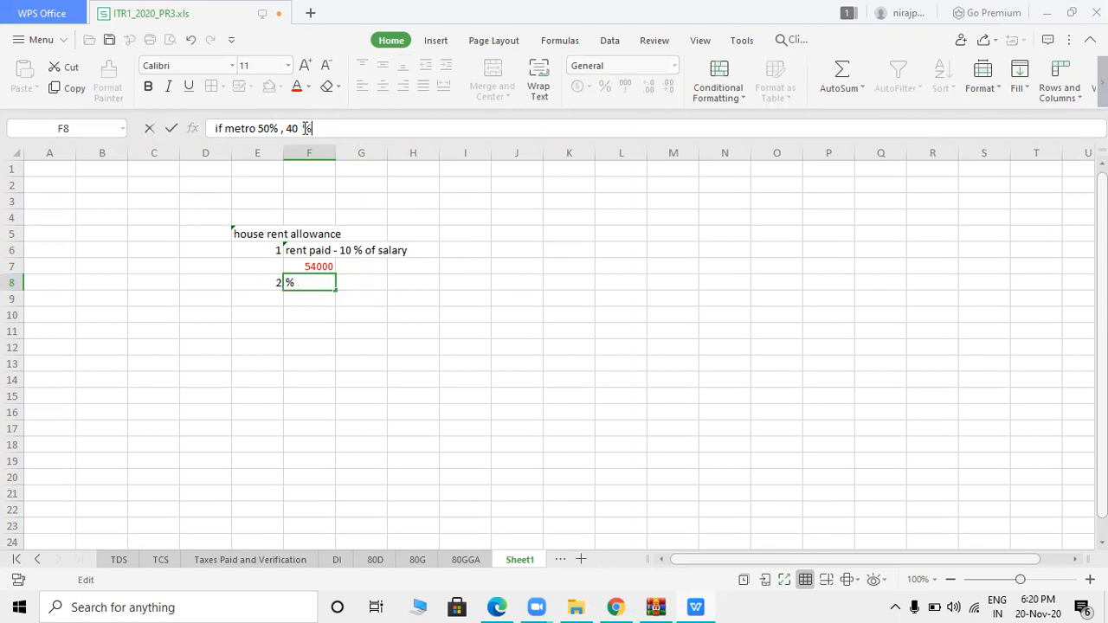
left_click(404, 232)
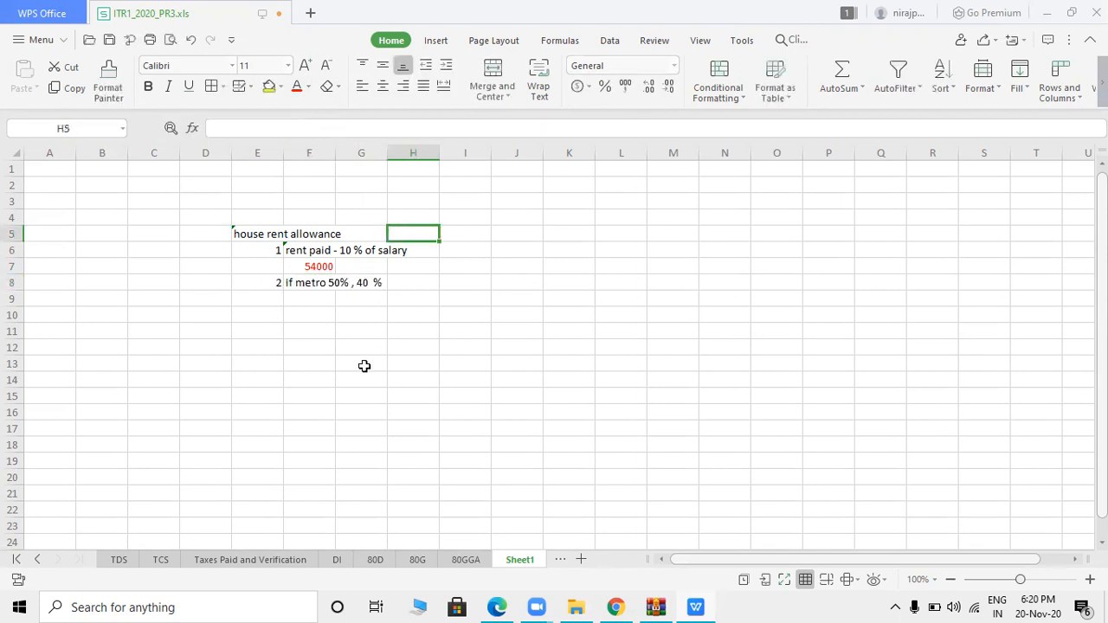
- Compute 40% of salary in F9 as =240000*40%, giving 96000 shown in red
left_click(314, 297)
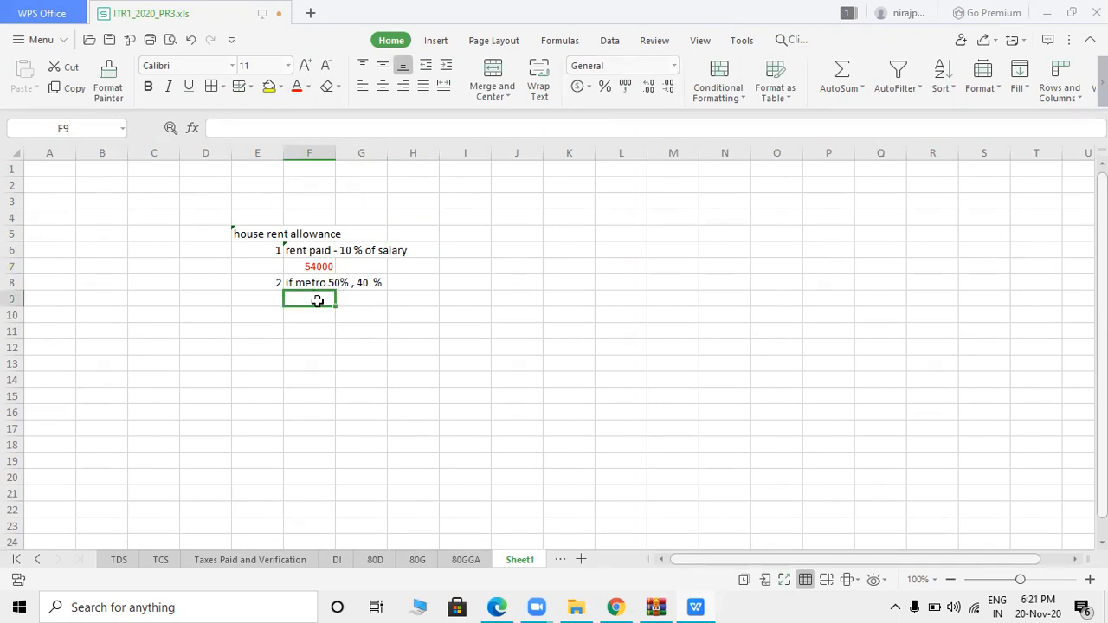
key("alt+Tab")
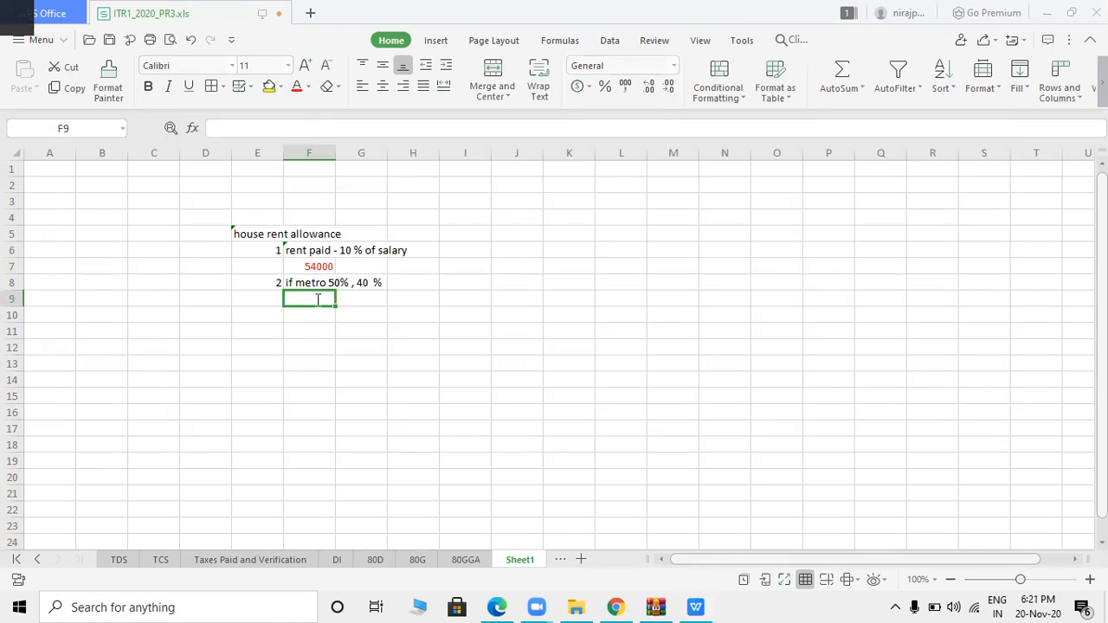
left_click_drag(566, 371, 615, 373)
left_click(630, 391)
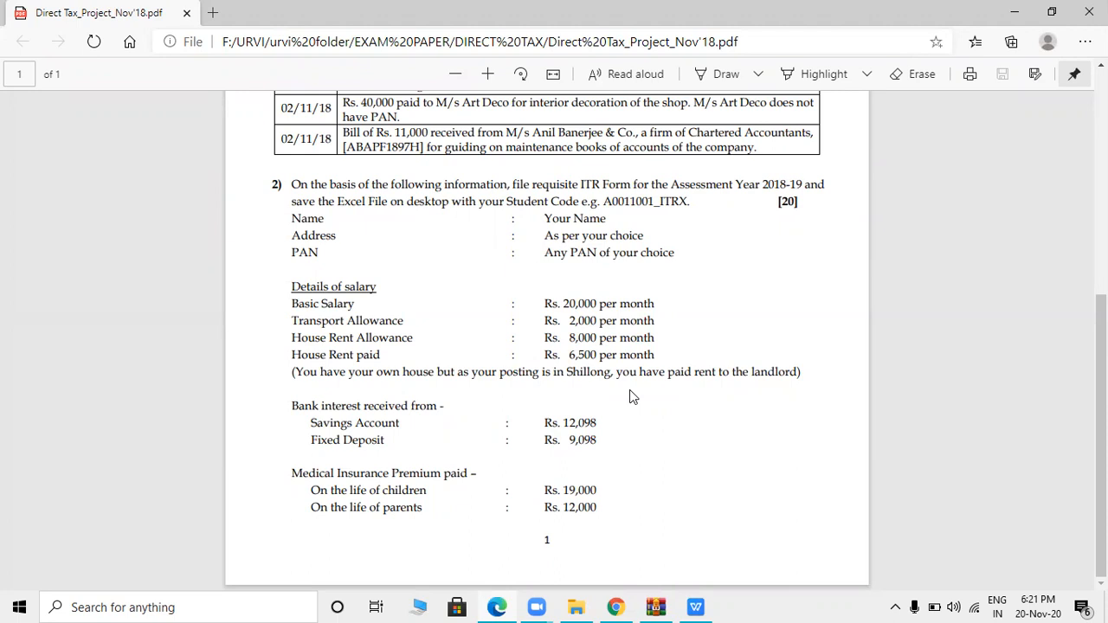
key("alt+Tab")
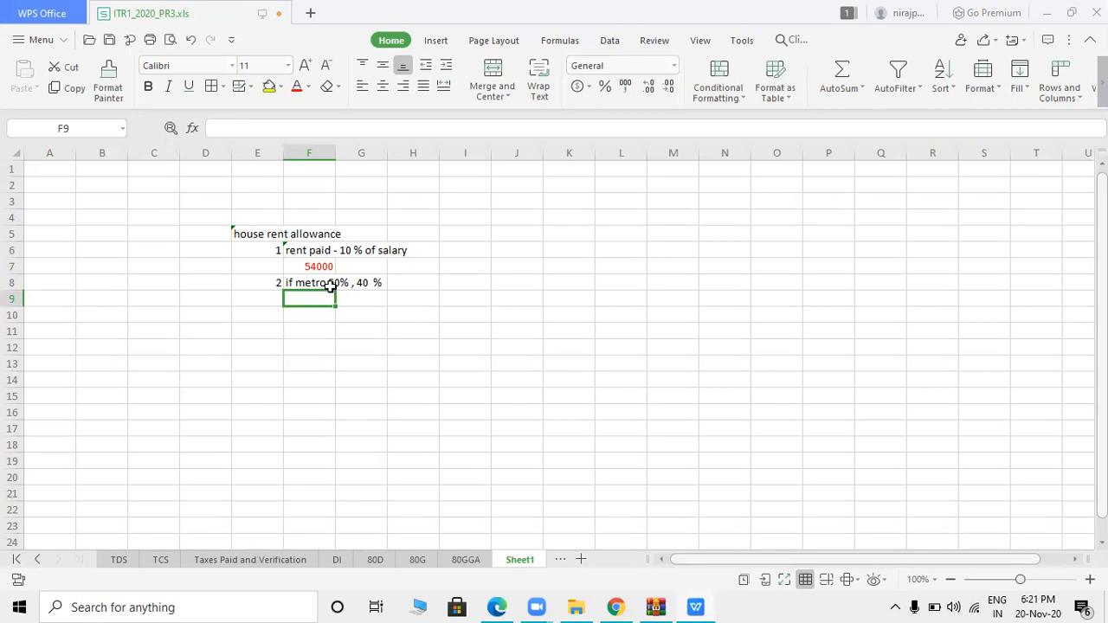
type("40")
key("BackSpace")
key("BackSpace")
type("= 2400")
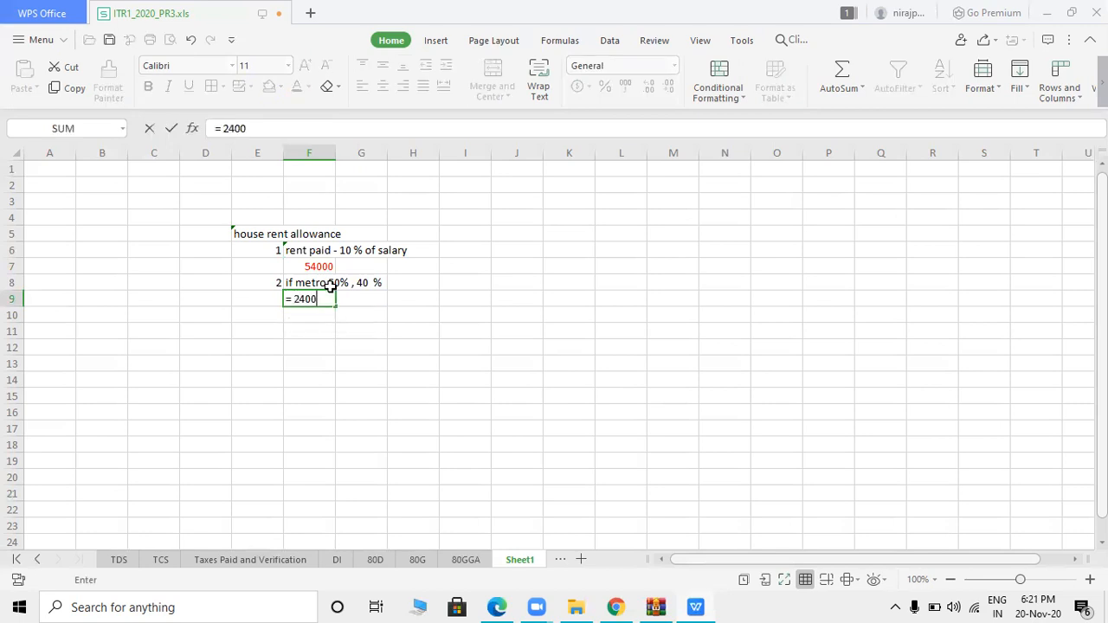
type("00*")
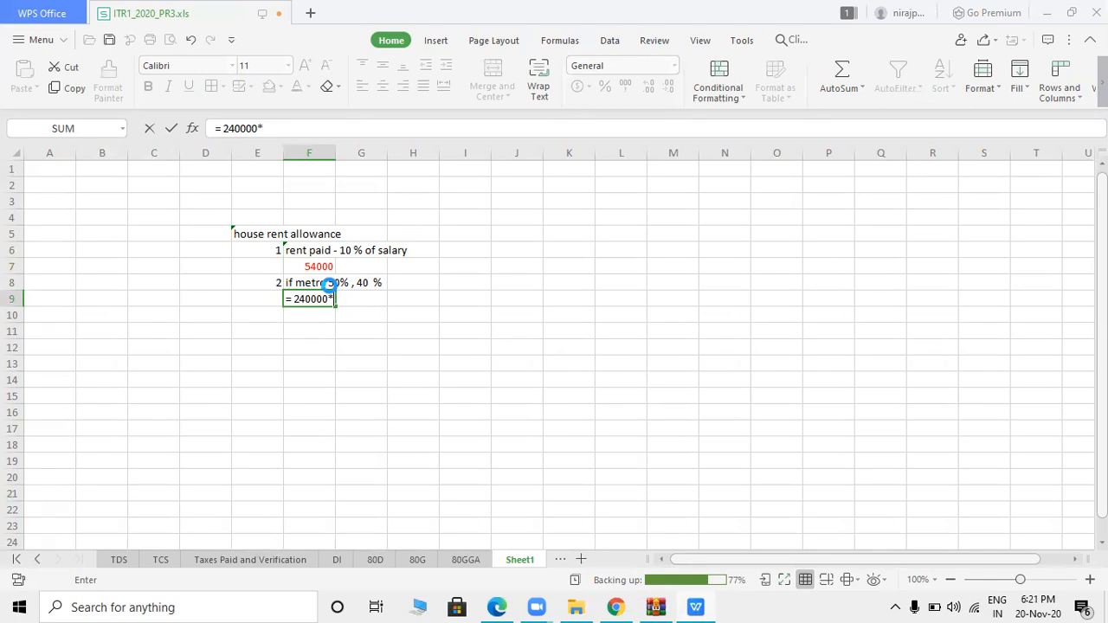
type("40%")
key("Return")
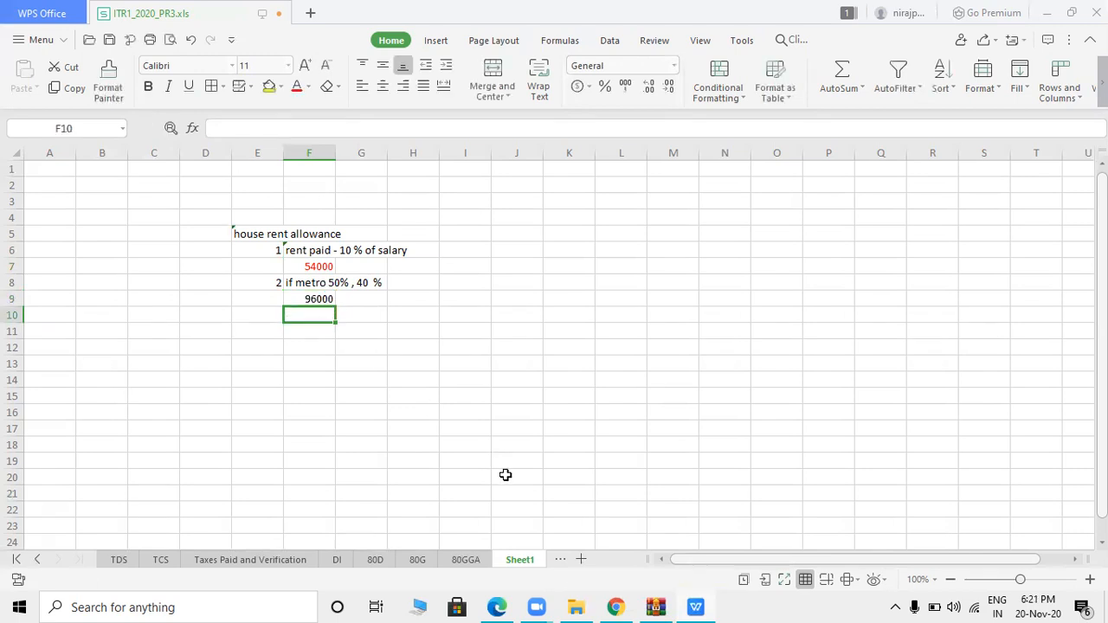
left_click(321, 297)
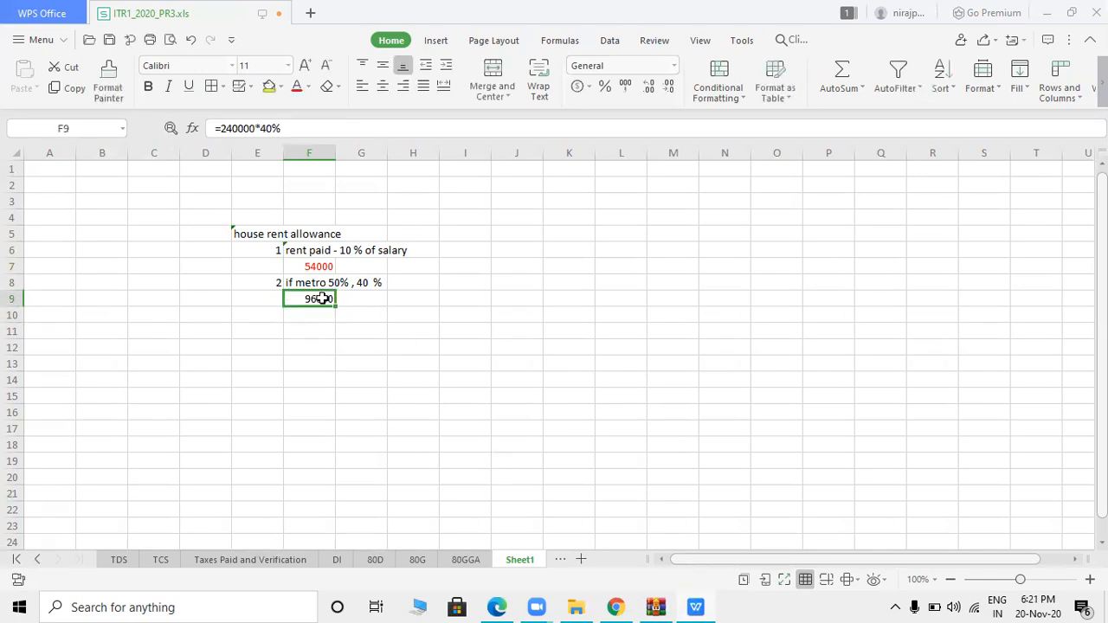
left_click(295, 90)
left_click(265, 321)
- Add item 3 labelled 'hra received' in F10
type("3")
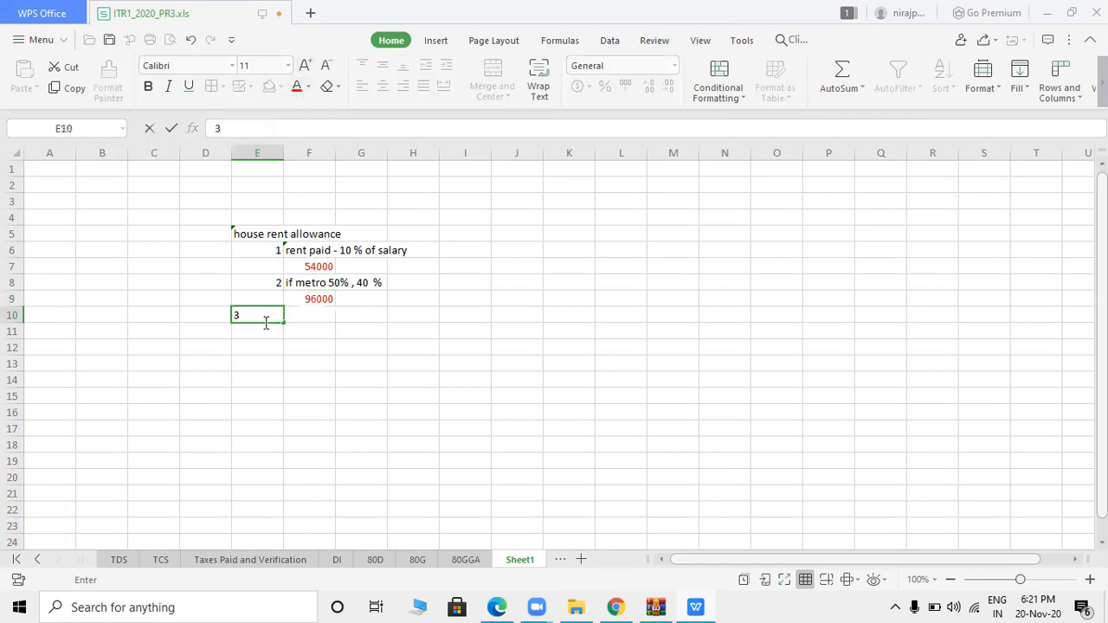
key("Tab")
type("hr")
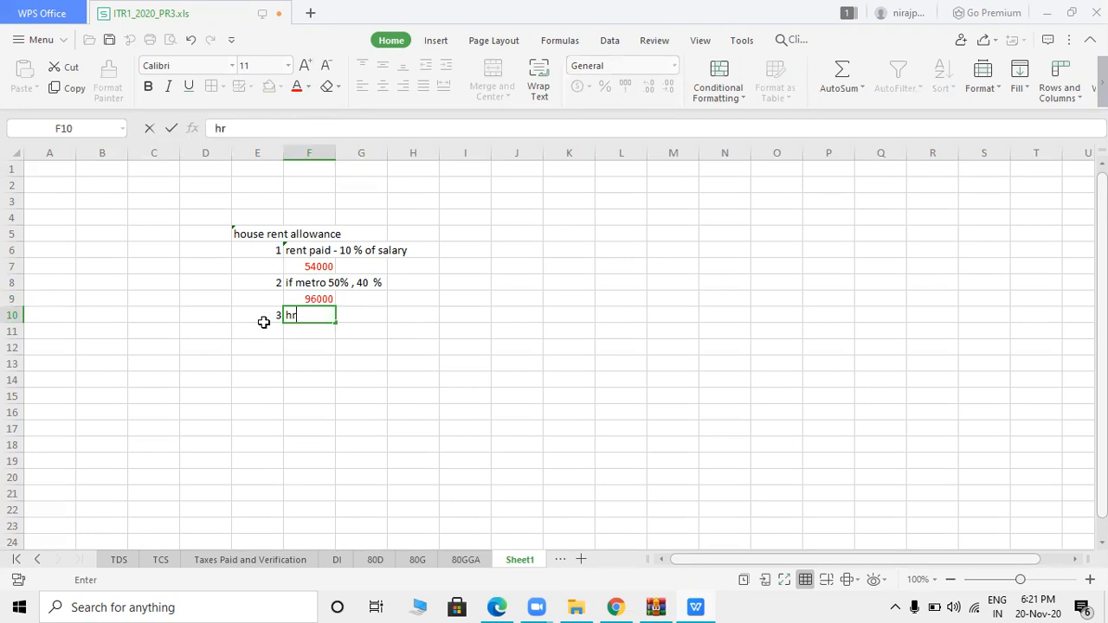
type("a receibved")
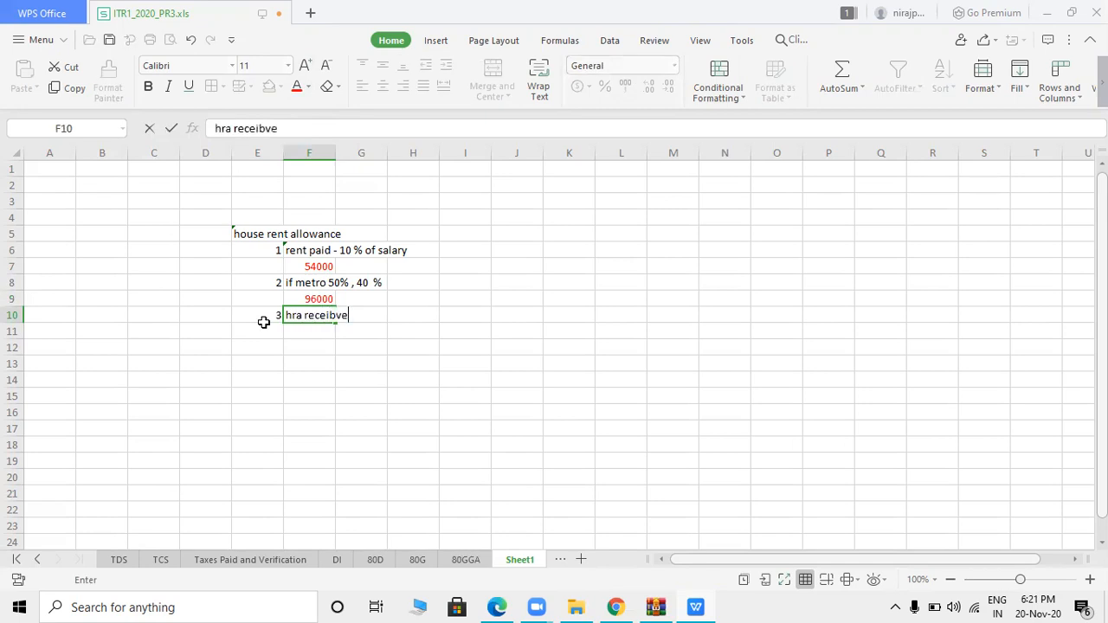
key("BackSpace")
key("BackSpace")
key("BackSpace")
key("BackSpace")
type("ved")
key("Tab")
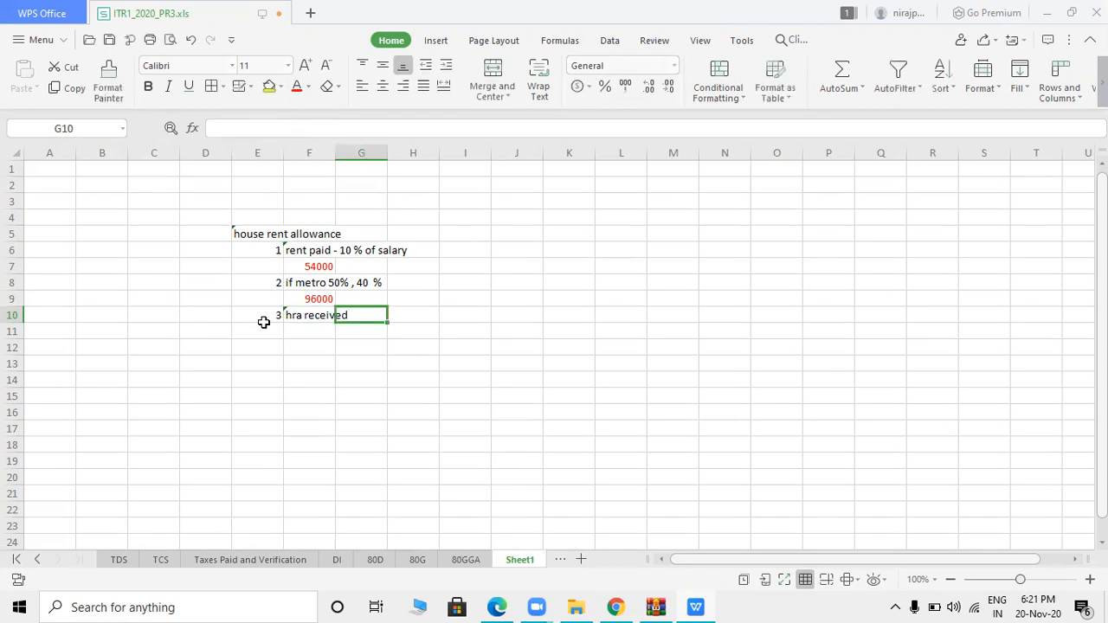
- Compute the yearly HRA received in F11 as =8000*12, giving 96000 in red
left_click(320, 331)
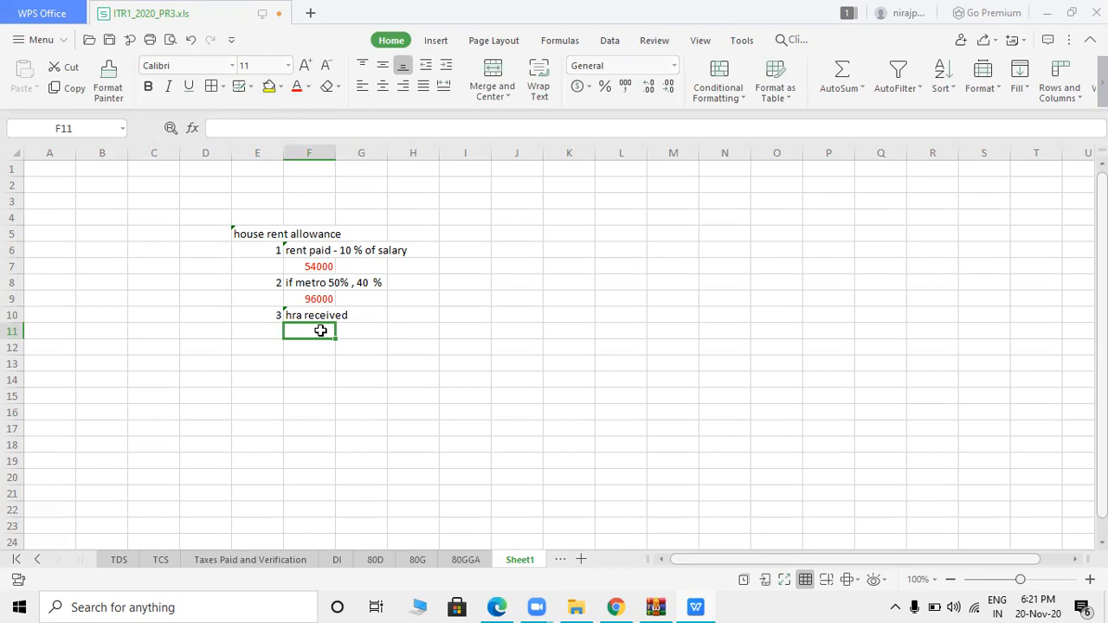
key("alt+Tab")
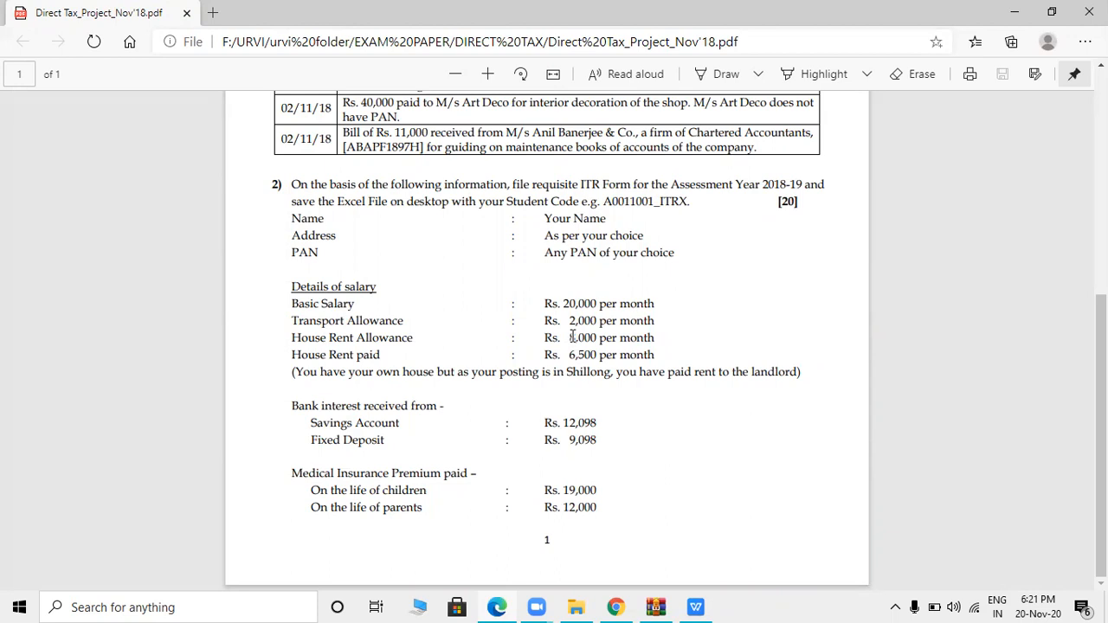
key("alt+Tab")
type("8000")
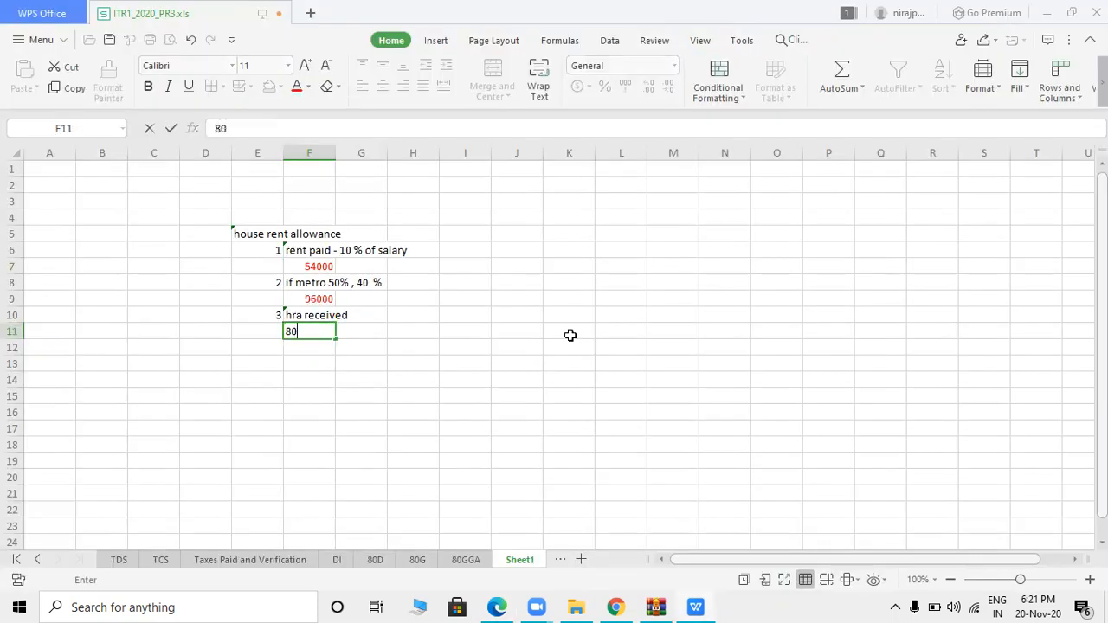
key("BackSpace")
key("BackSpace")
key("BackSpace")
key("BackSpace")
type("=8")
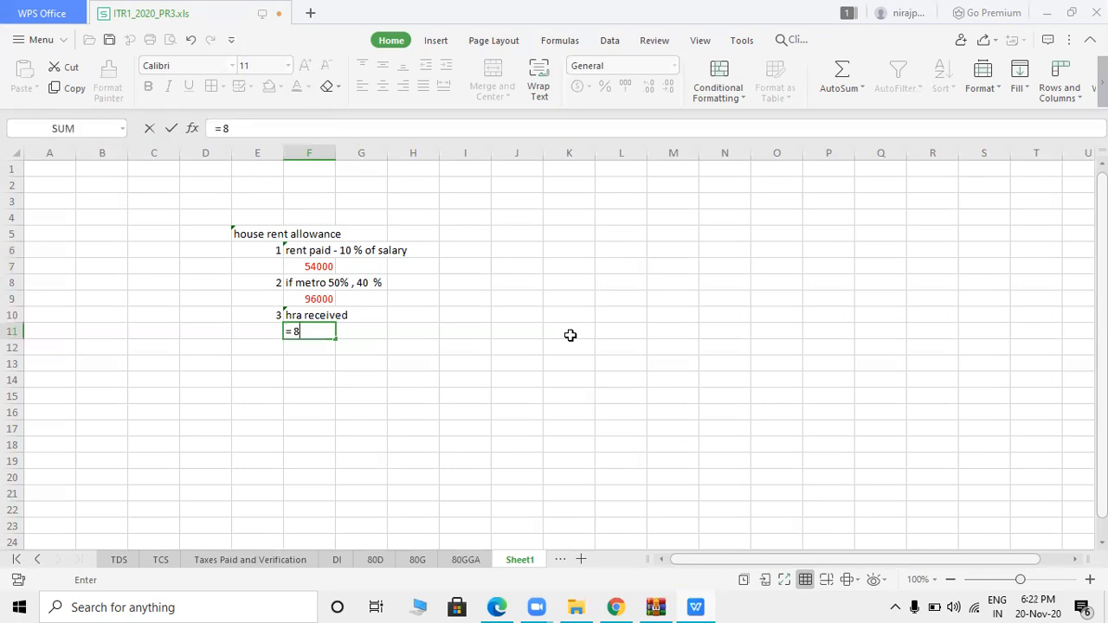
type("000*12")
key("Return")
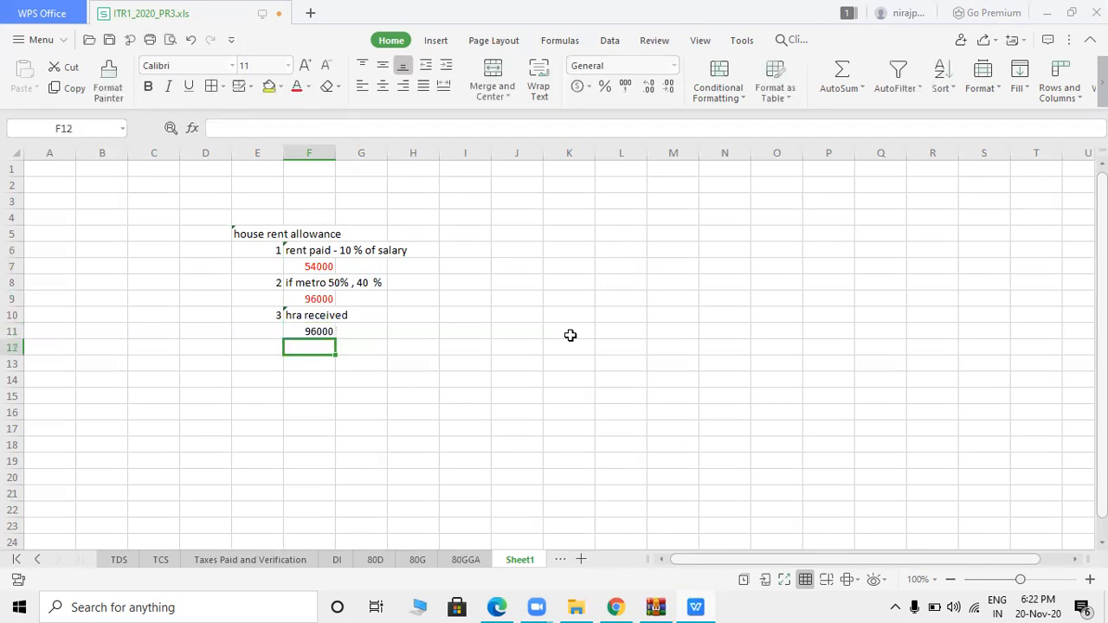
left_click(326, 330)
left_click(296, 87)
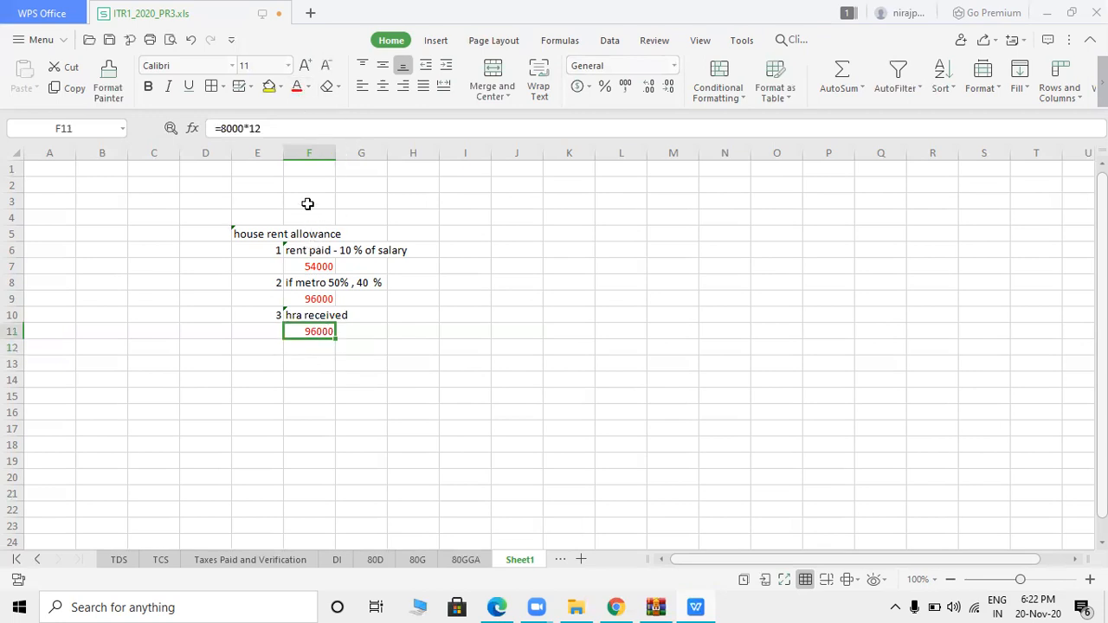
left_click(315, 353)
left_click(422, 343)
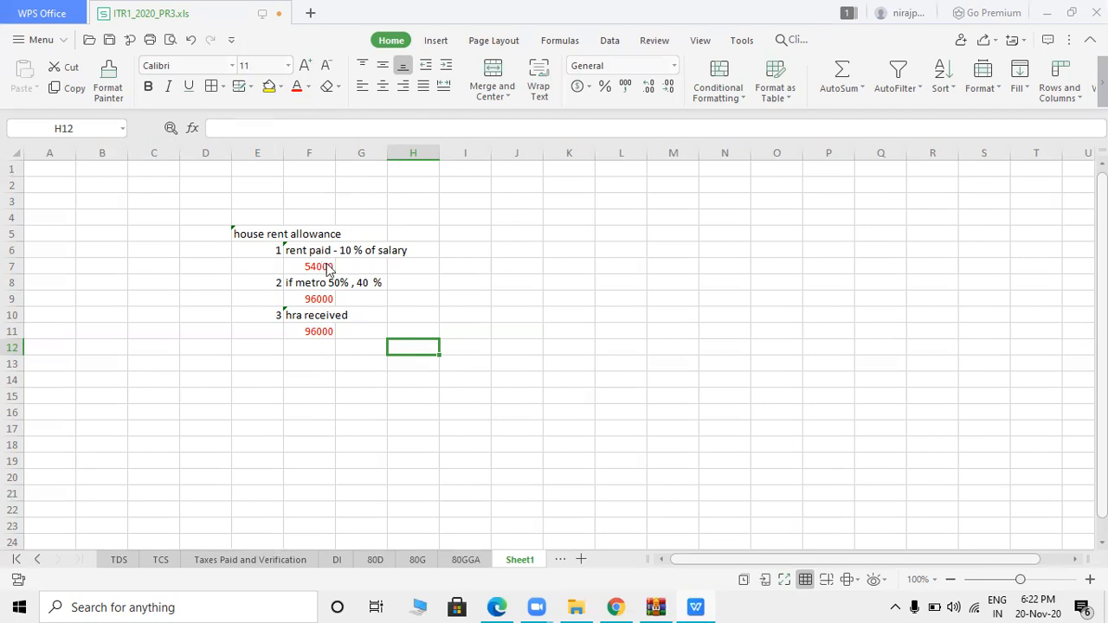
- Scroll the sheet tabs back and switch to the Income Details sheet
key("alt+Tab")
key("alt+Tab")
key("alt+Tab")
key("alt+Tab")
key("alt+Tab")
key("alt+Tab")
key("alt+Tab")
key("alt+Tab")
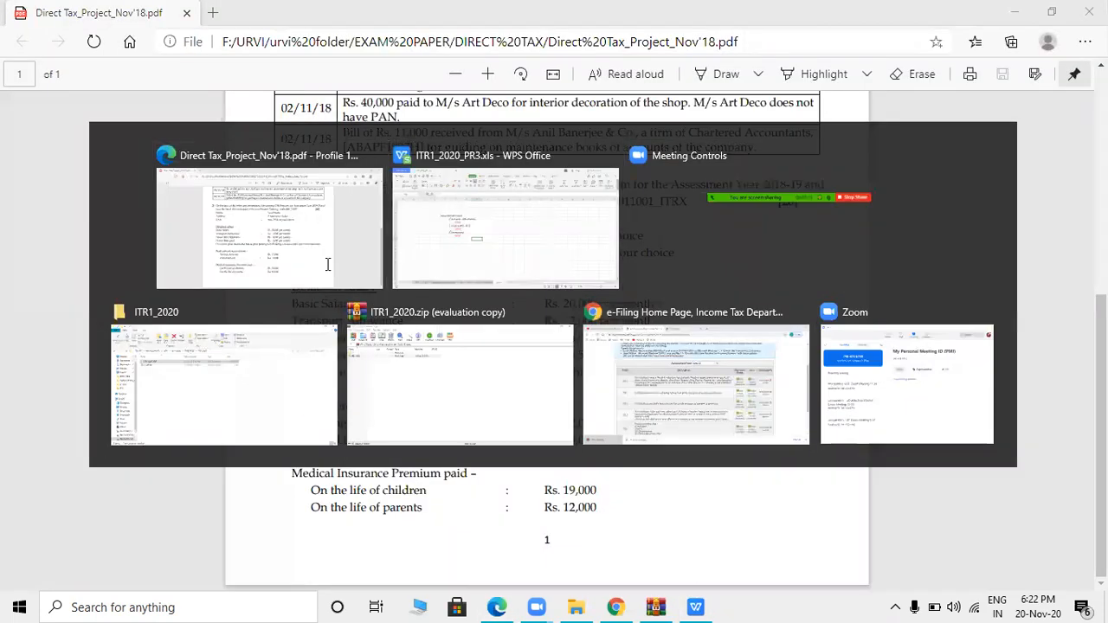
key("alt+Tab")
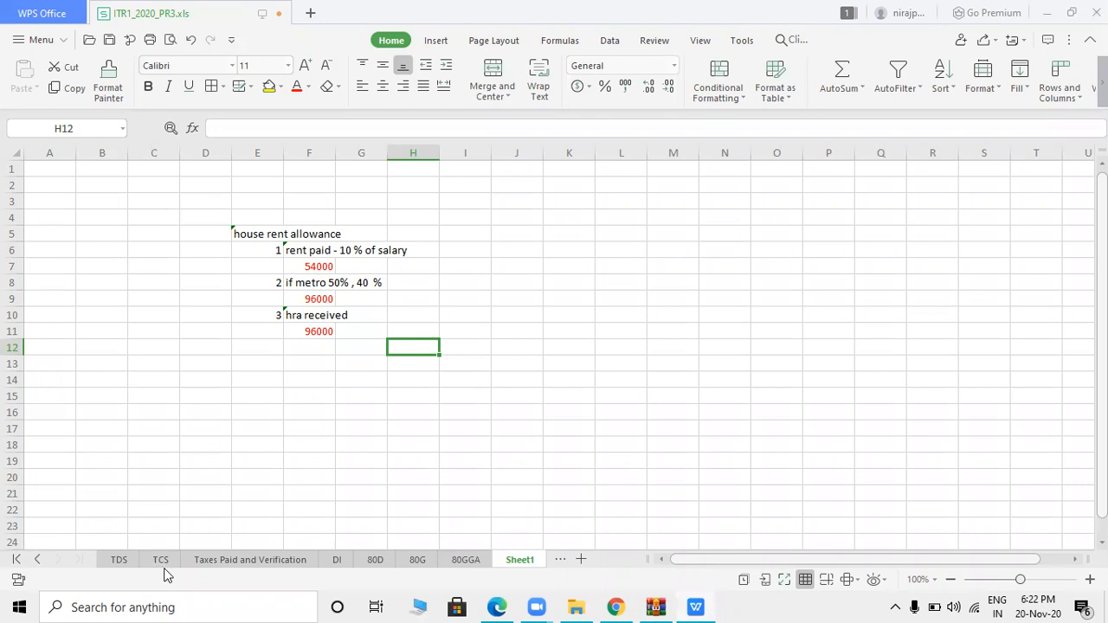
left_click(36, 561)
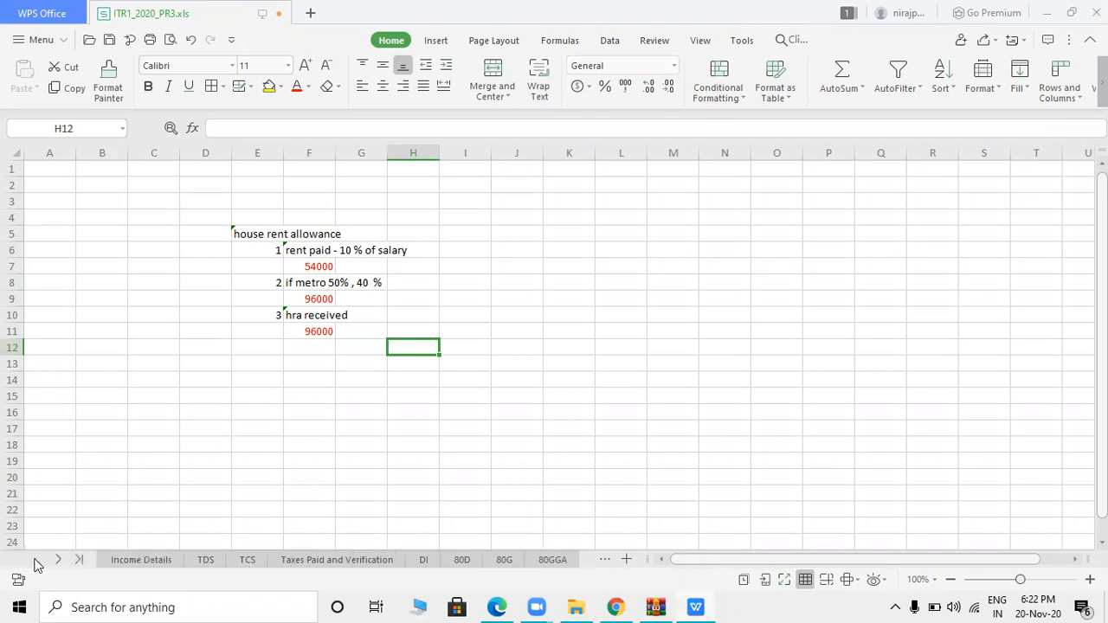
left_click(121, 560)
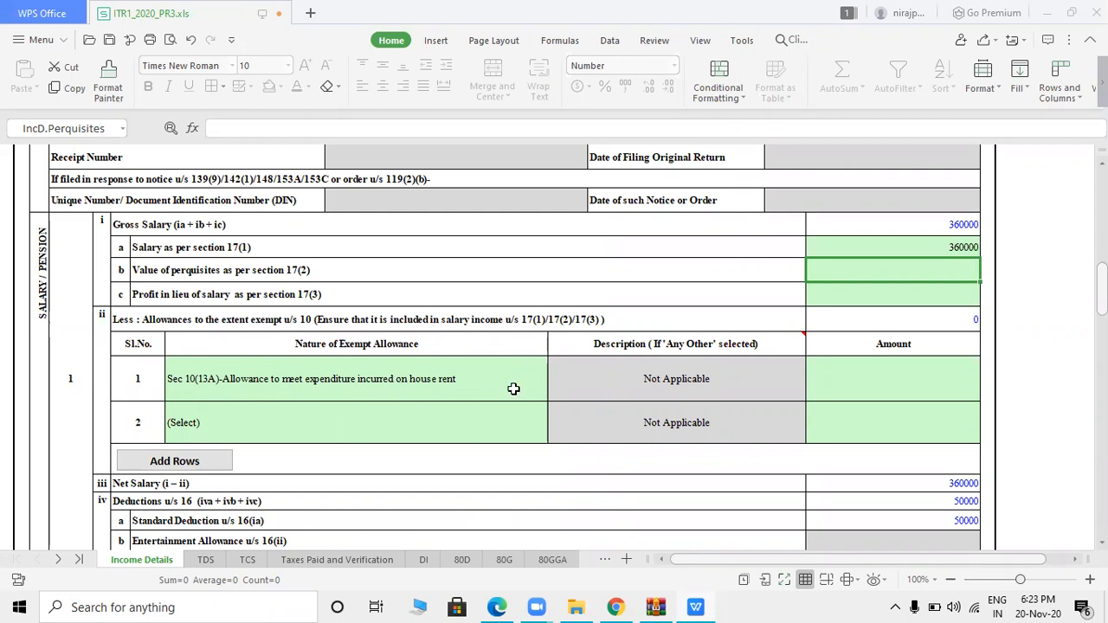
- Enter 54000 as the Sec 10(13A) house rent exemption amount
left_click(873, 381)
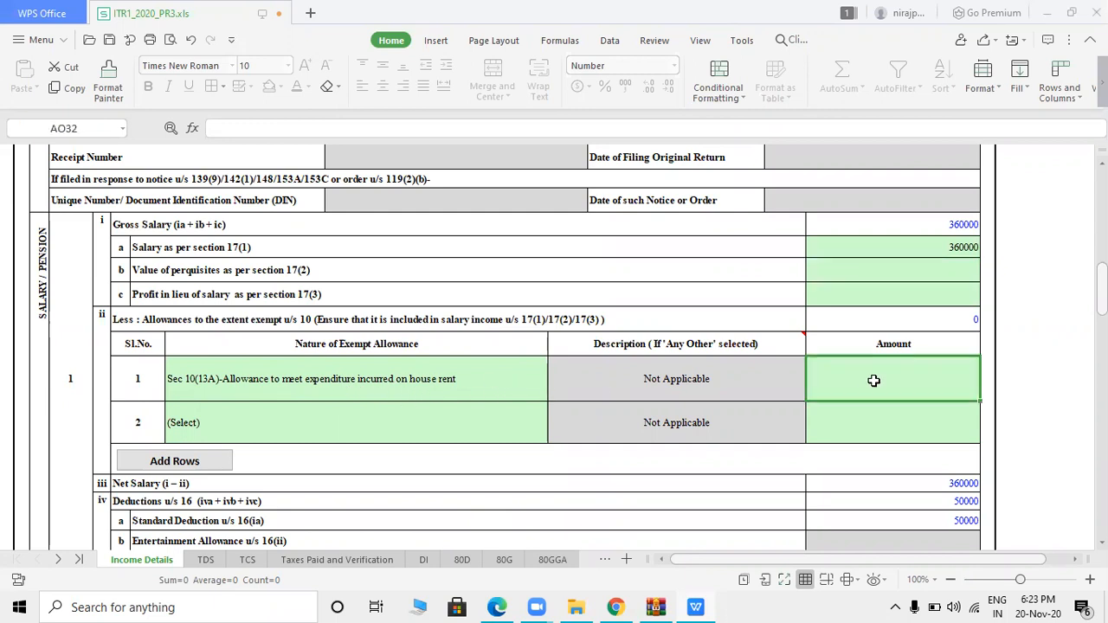
type("54000")
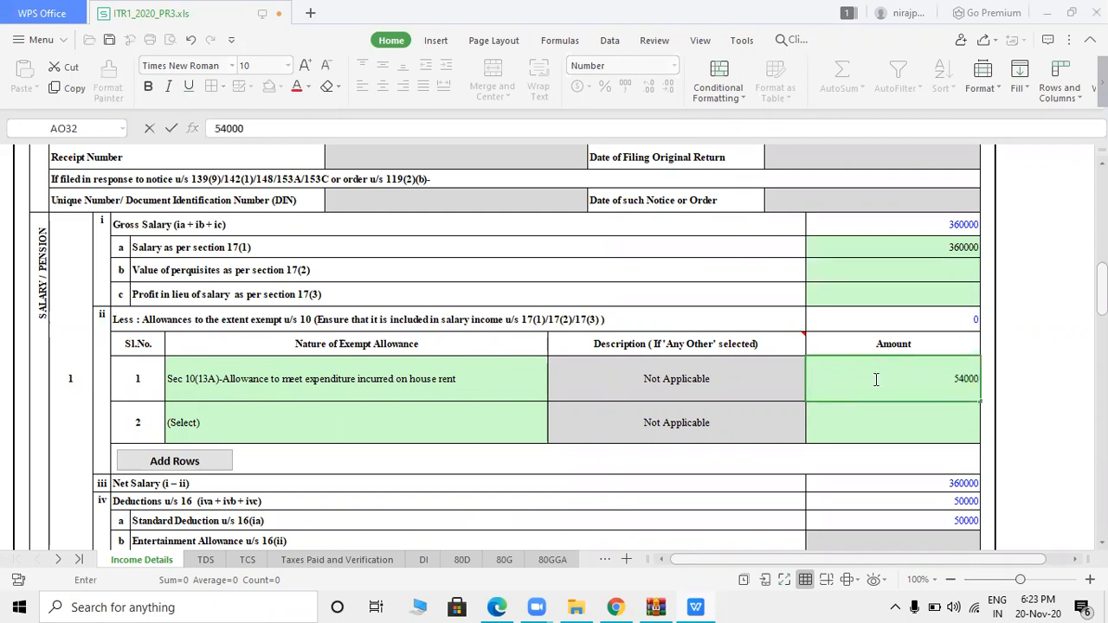
left_click(996, 415)
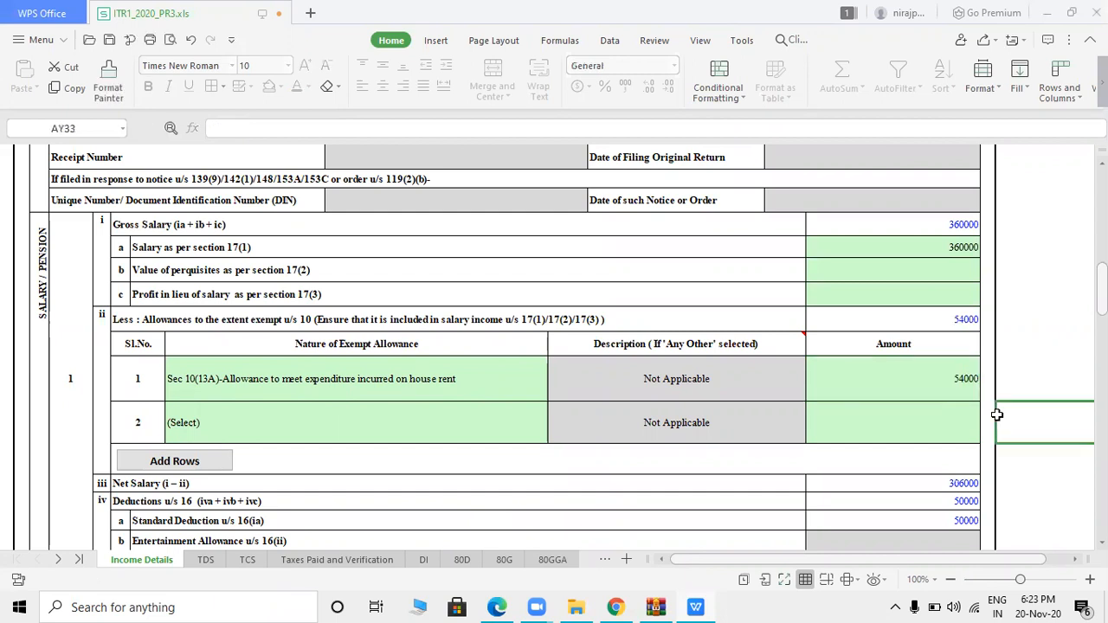
left_click(898, 414)
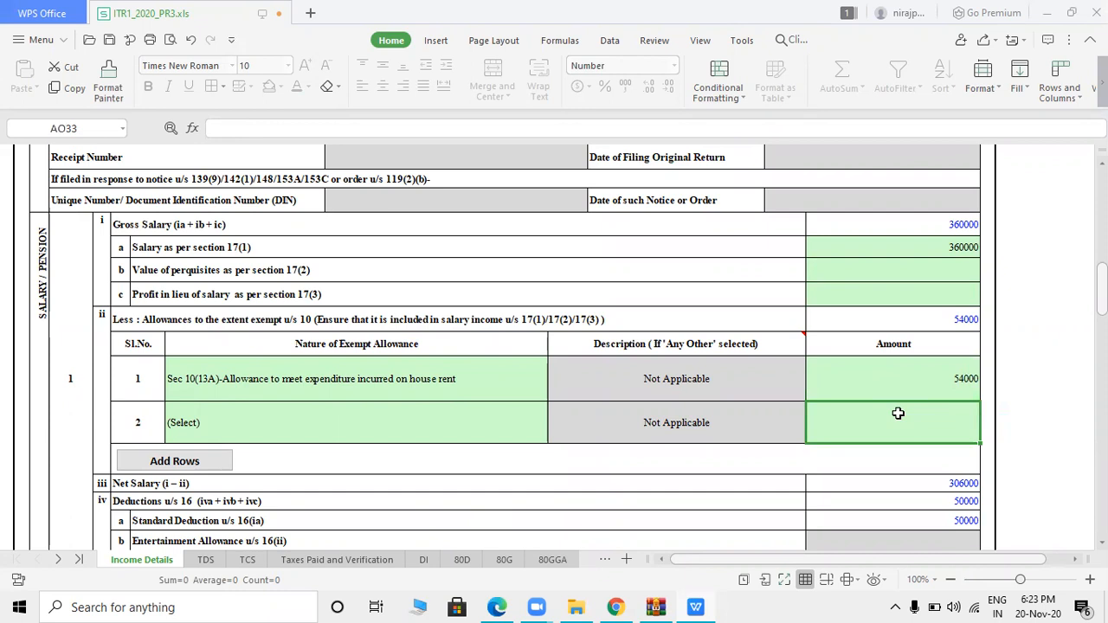
- Check the Entertainment Allowance and Professional Tax deduction values against the question PDF
key("alt+Tab")
key("alt+Tab")
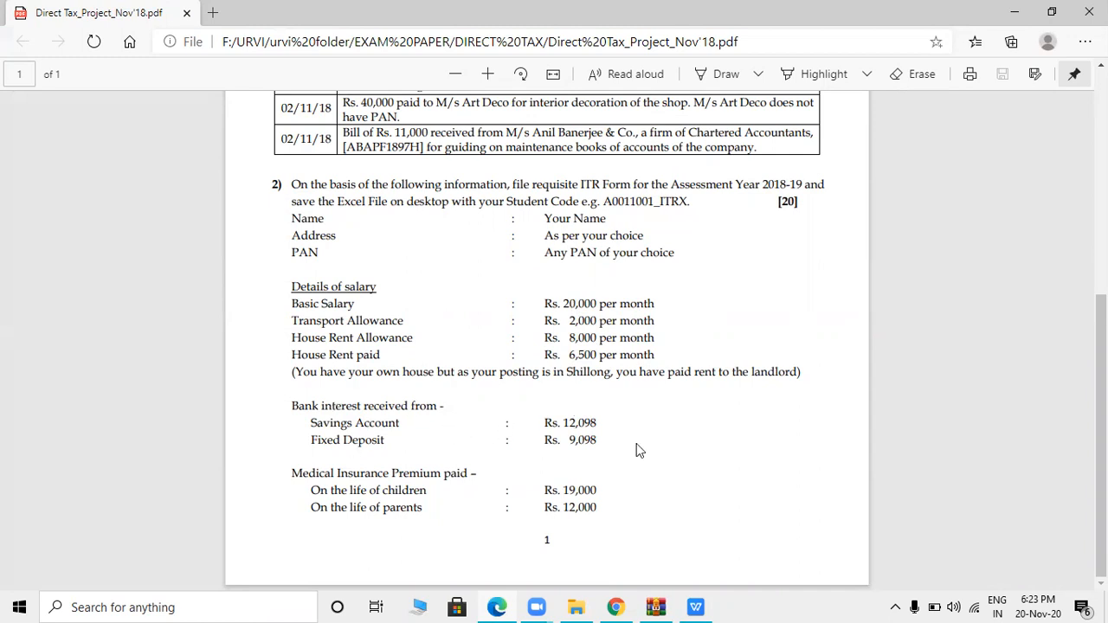
key("alt+Tab")
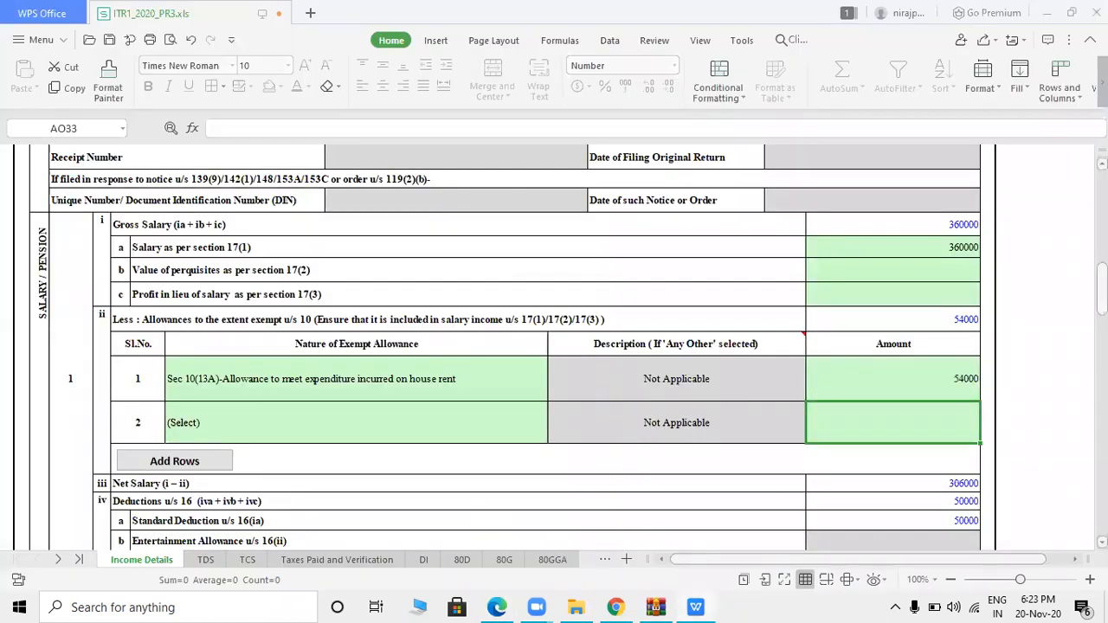
scroll(585, 275, "down", 3)
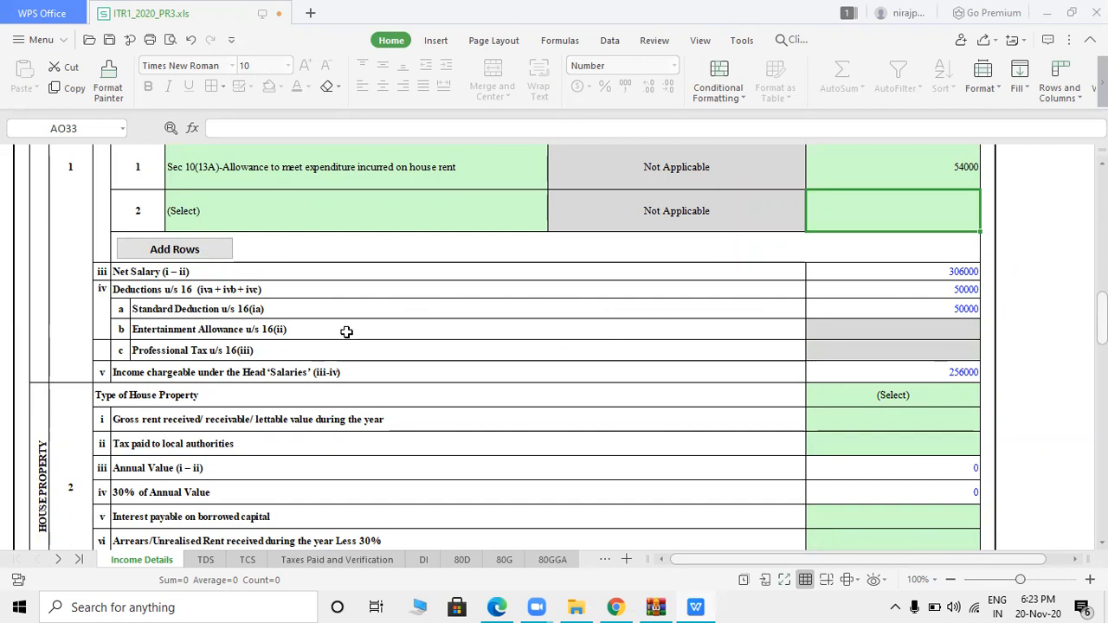
left_click(904, 329)
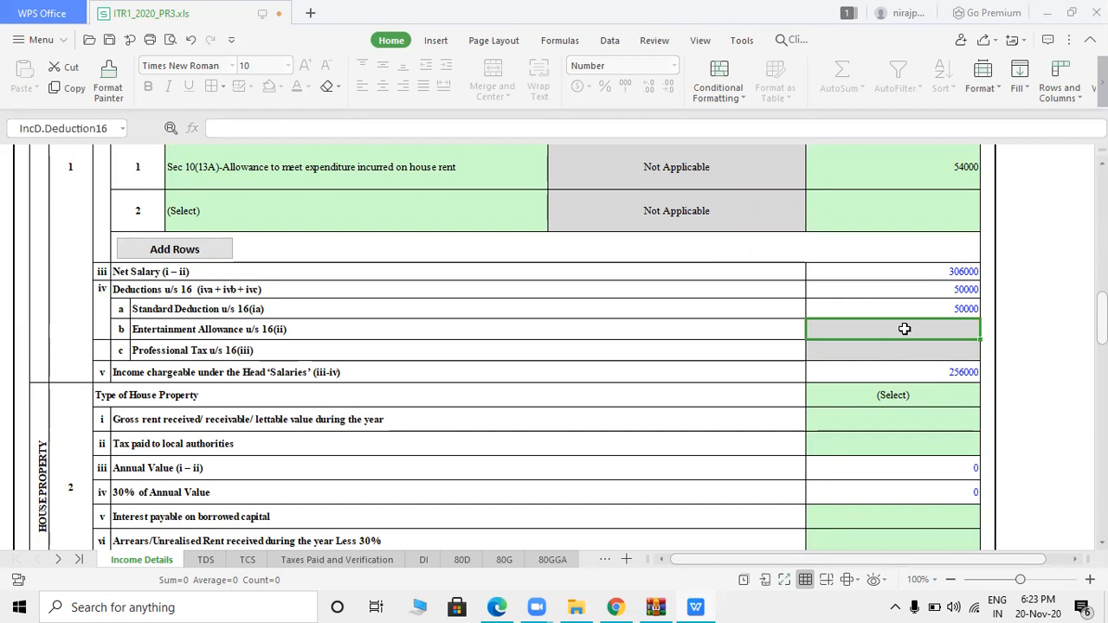
left_click(899, 351)
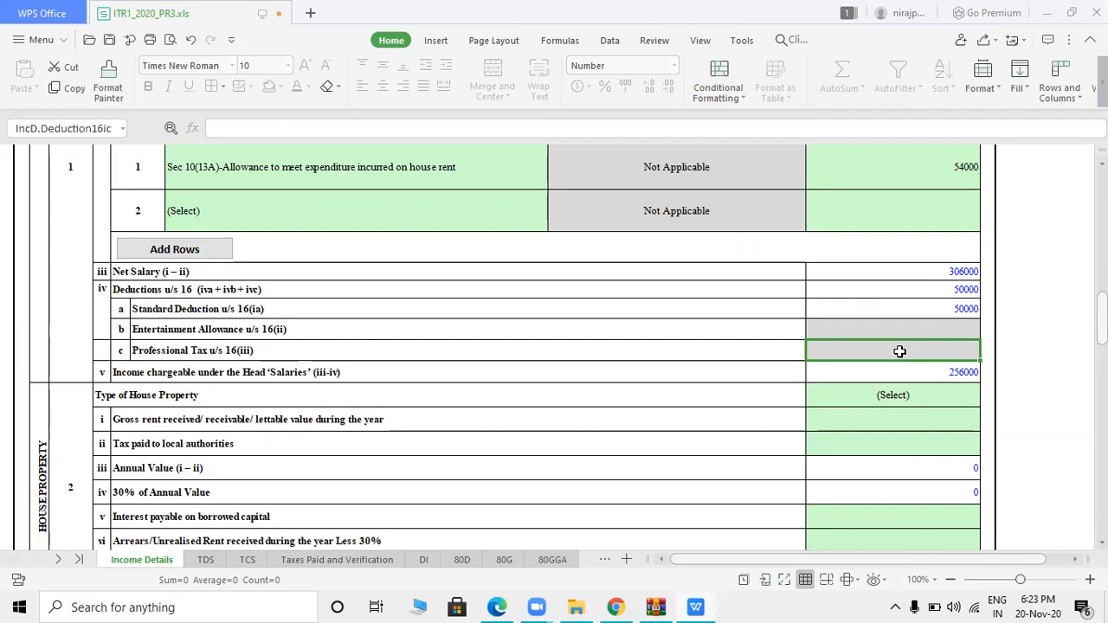
left_click(430, 201)
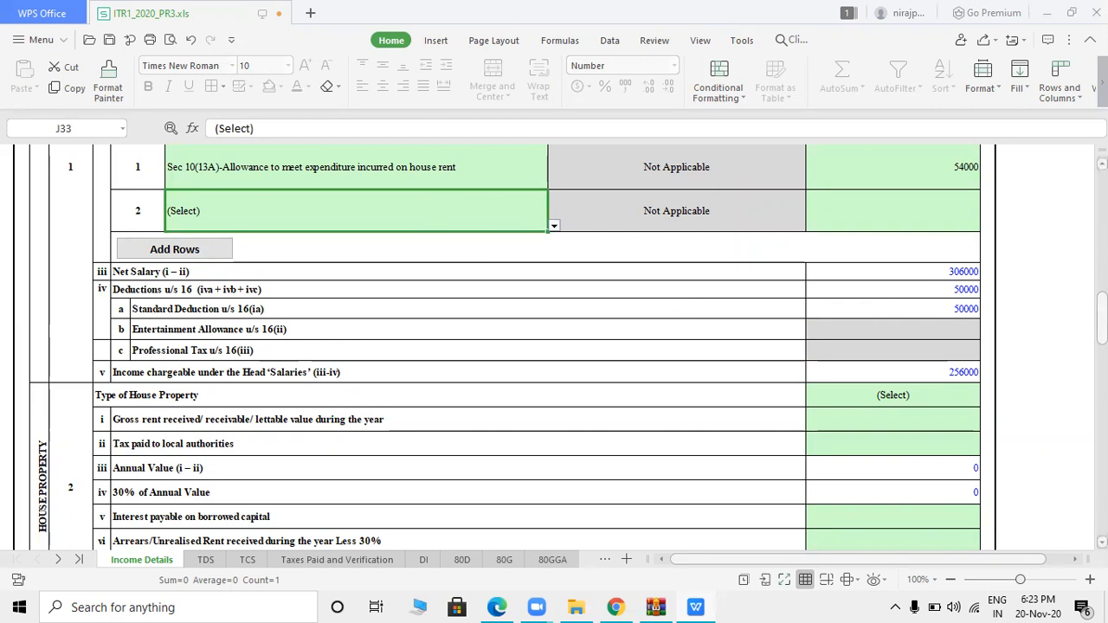
- Add Interest from Savings Account of 12098 as the first other-source income
scroll(1101, 337, "down", 3)
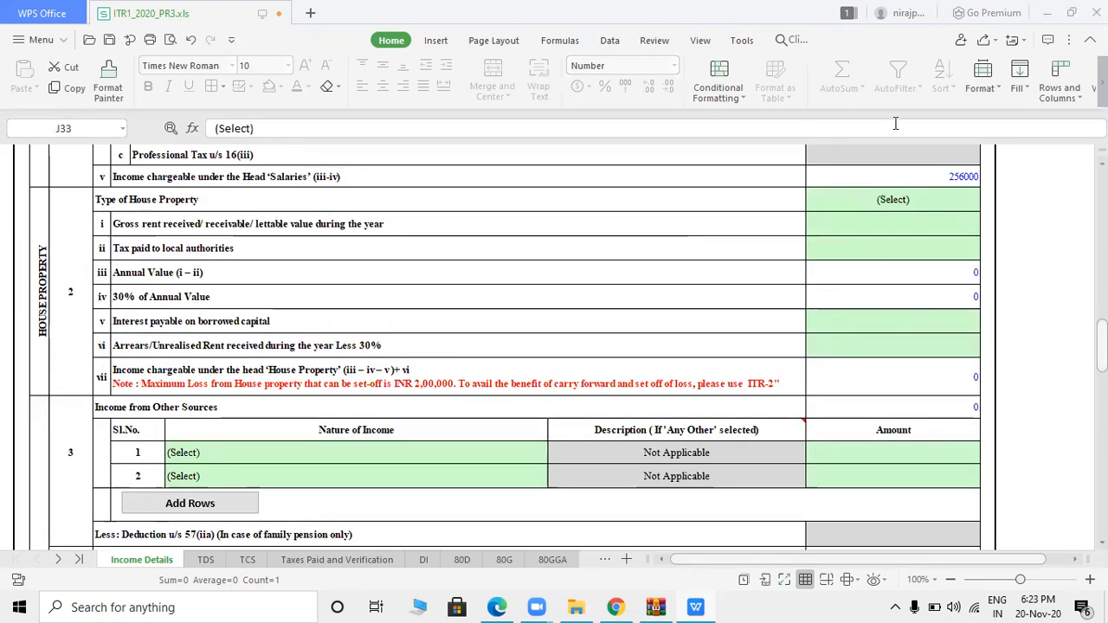
scroll(568, 346, "down", 2)
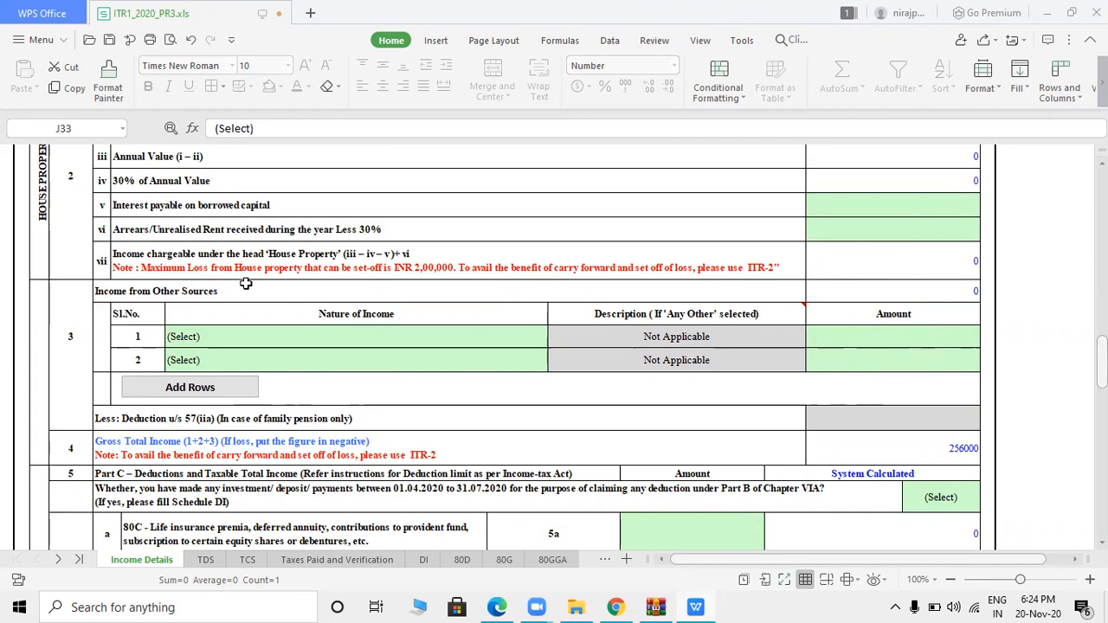
left_click(935, 298)
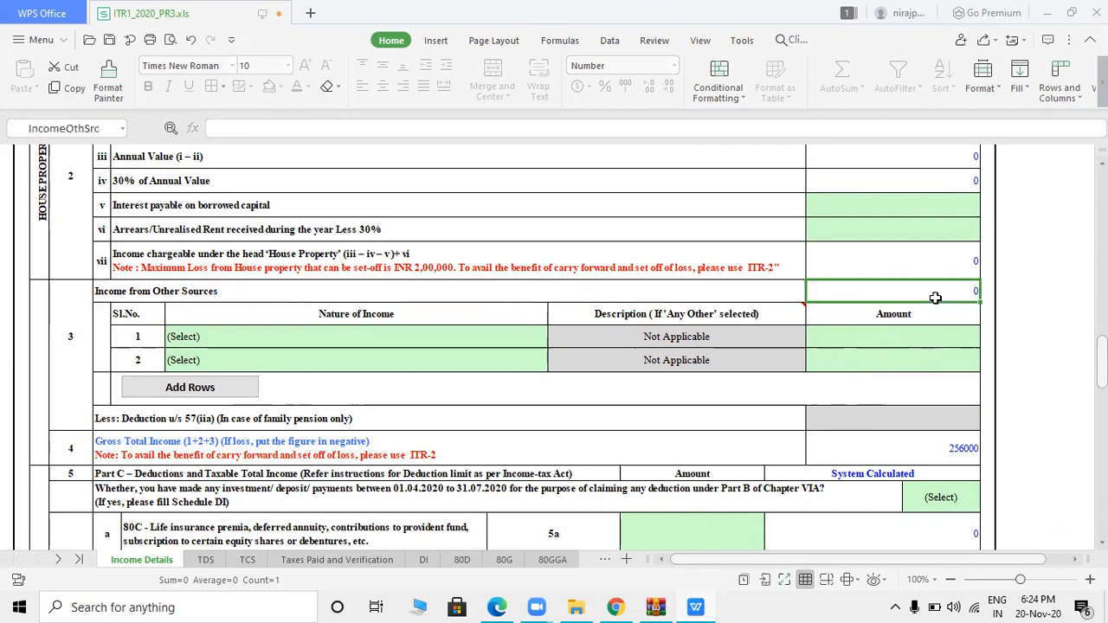
left_click(440, 337)
left_click(554, 342)
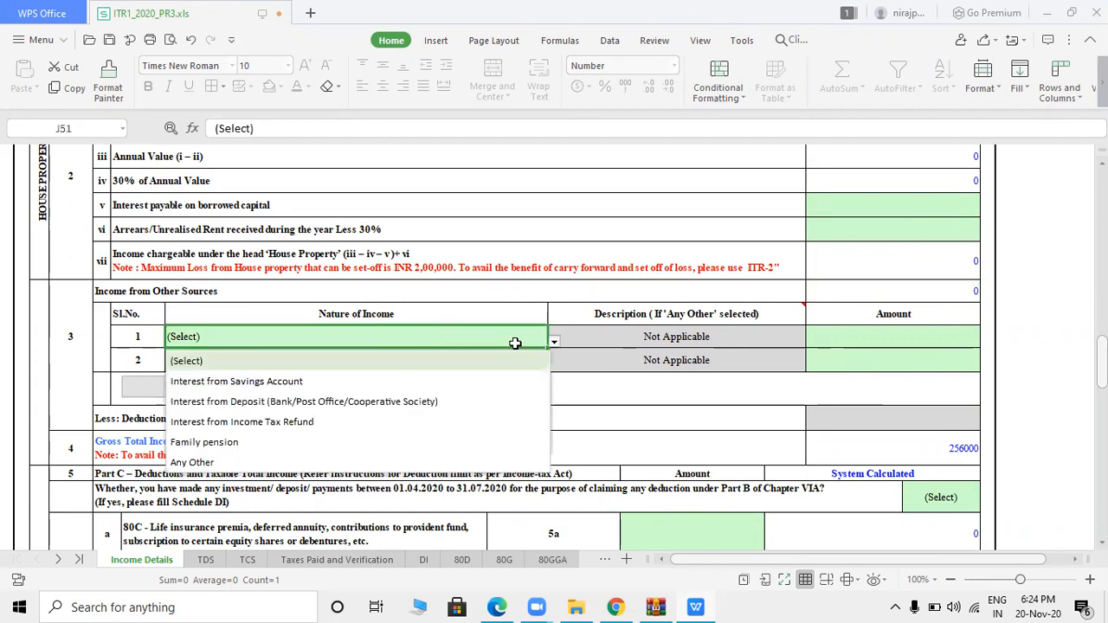
left_click(293, 378)
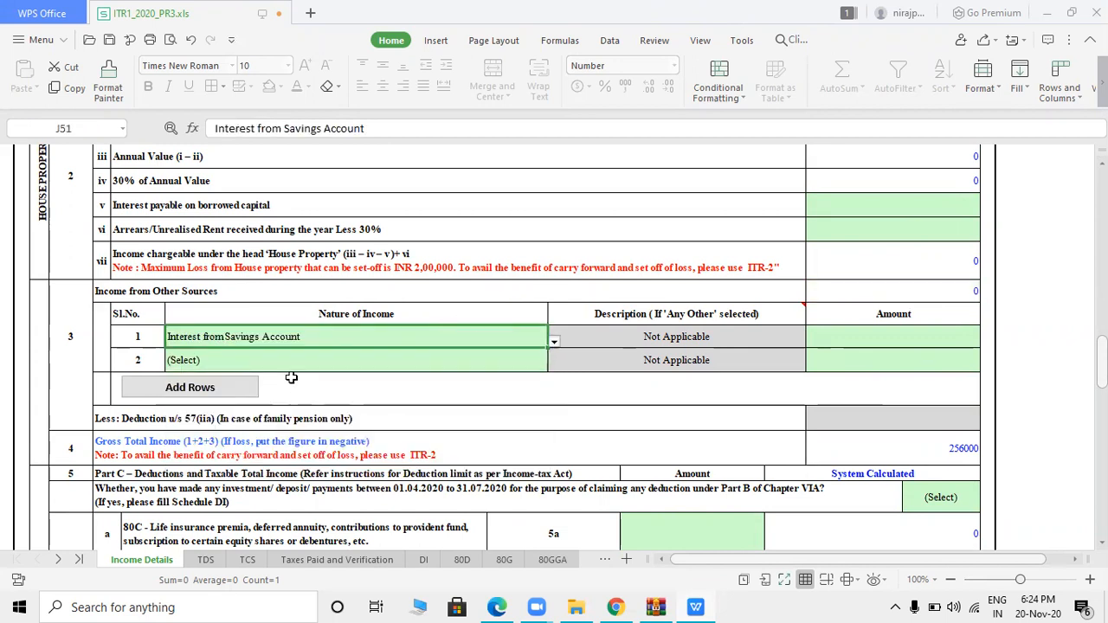
key("alt+Tab")
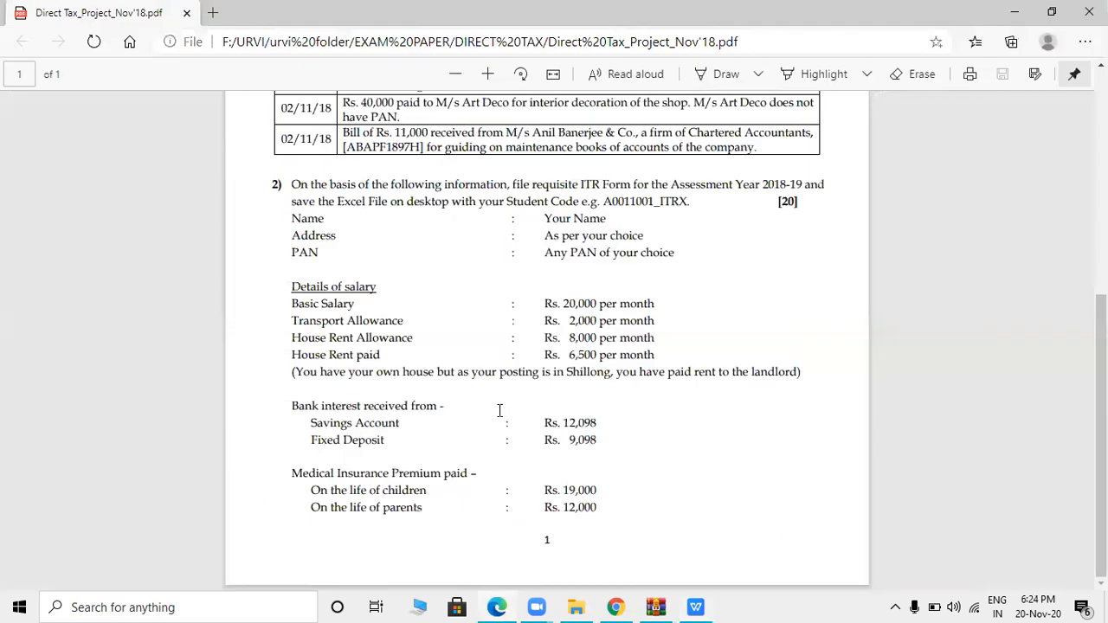
key("alt+Tab")
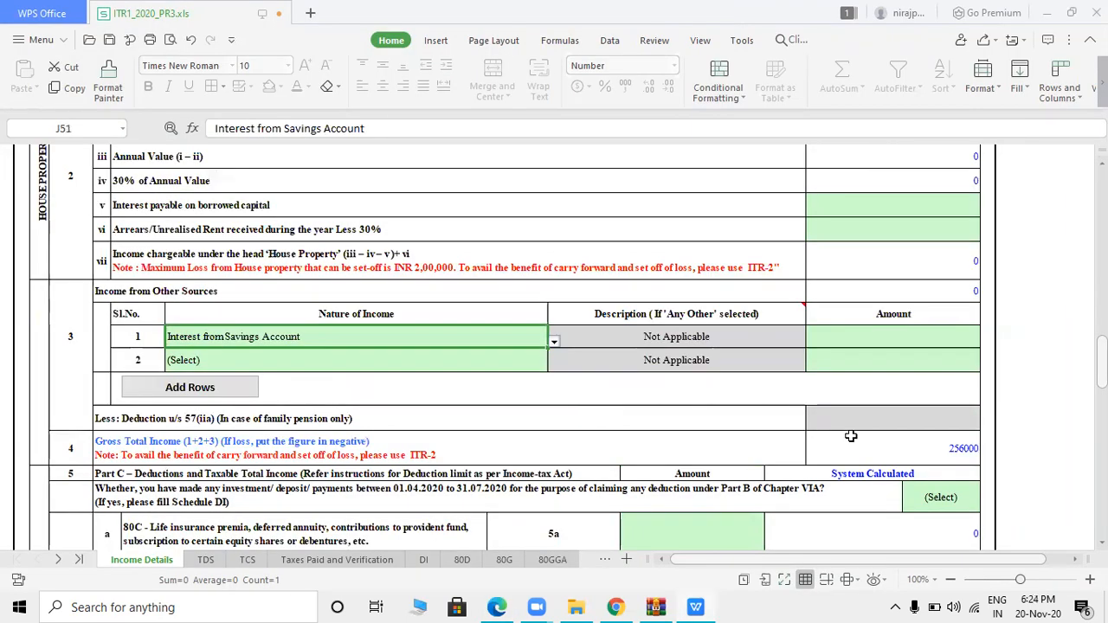
left_click(880, 336)
type("12098")
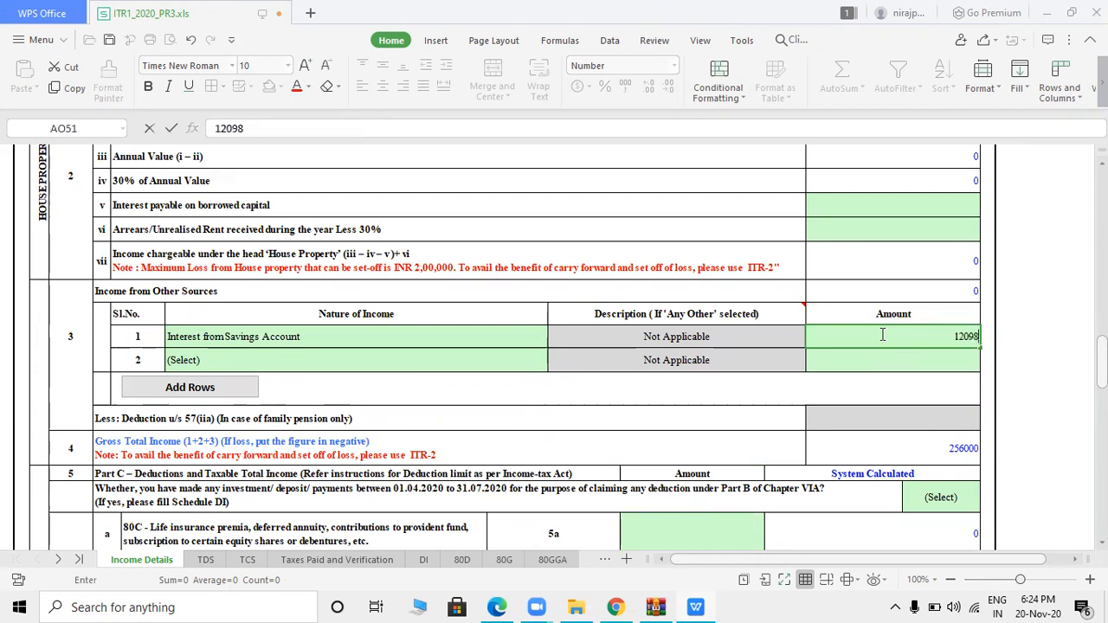
- Add Interest from Deposit of 9098 as the second other-source income
key("alt+Tab")
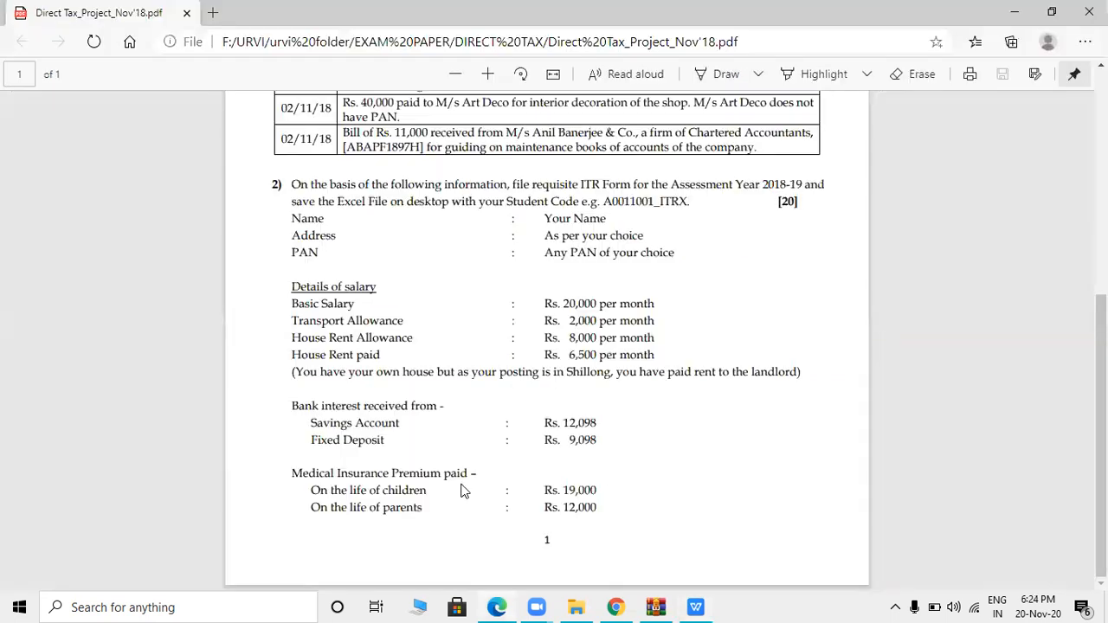
key("alt+Tab")
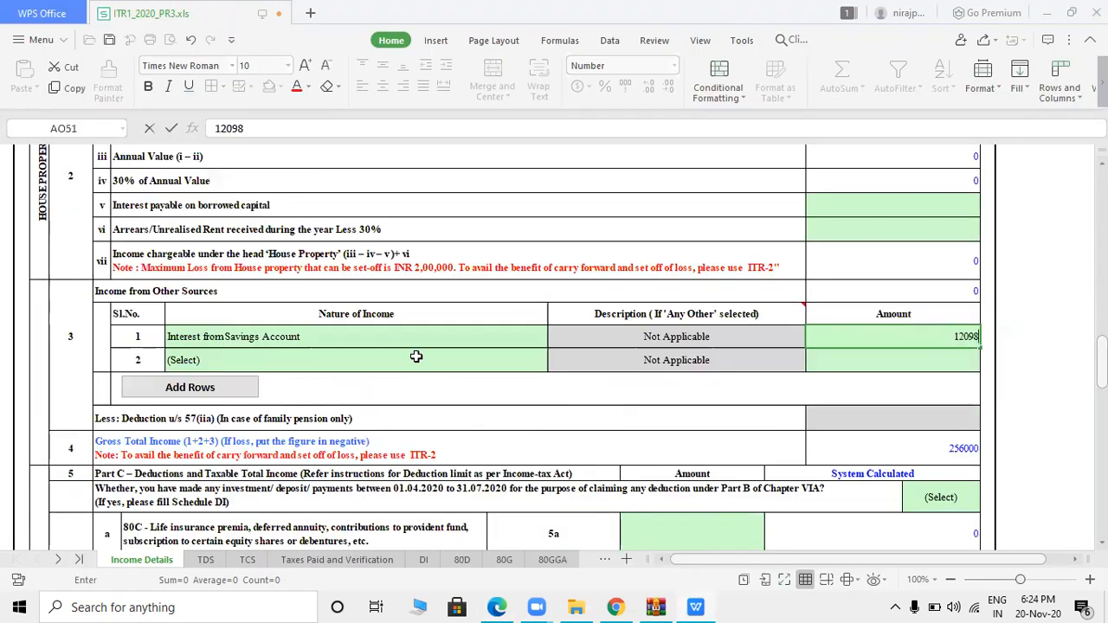
left_click(415, 356)
left_click(416, 357)
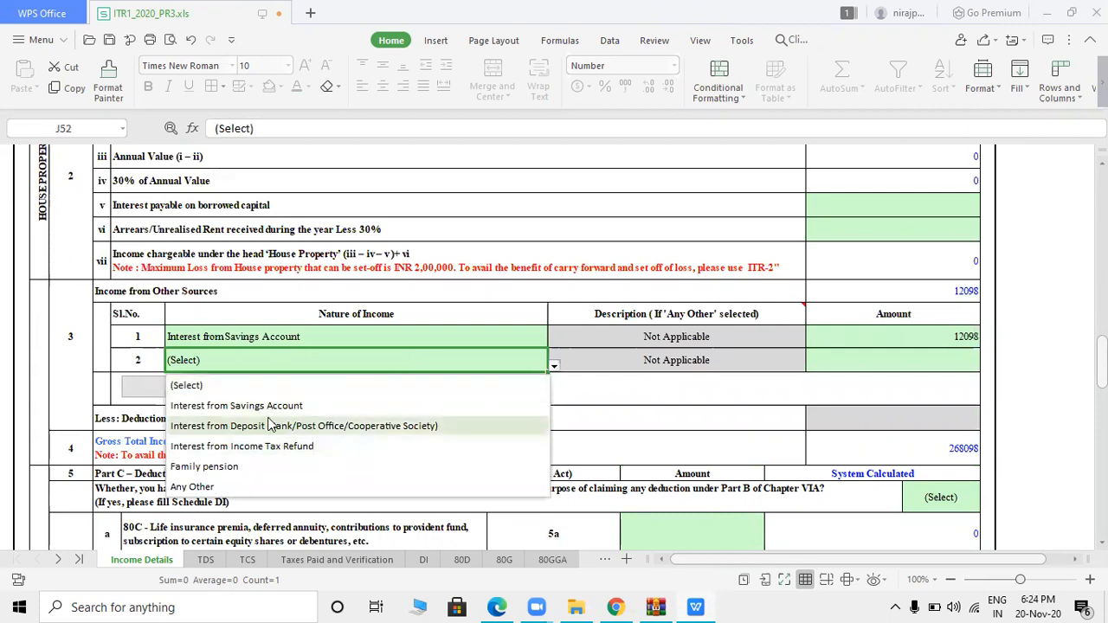
left_click(295, 424)
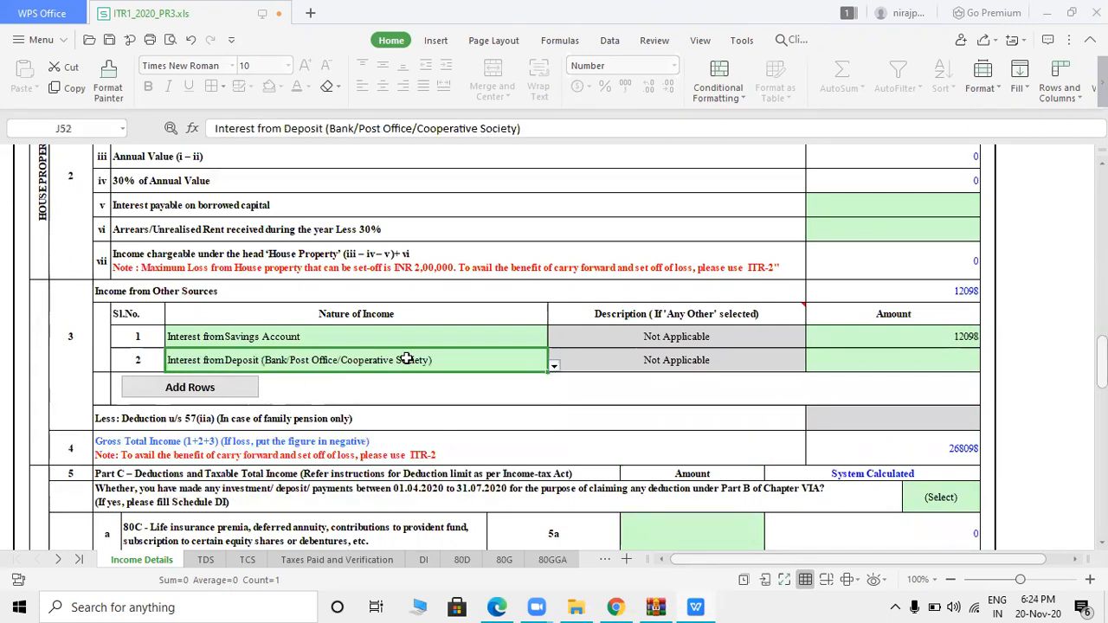
left_click(904, 359)
key("alt+Tab")
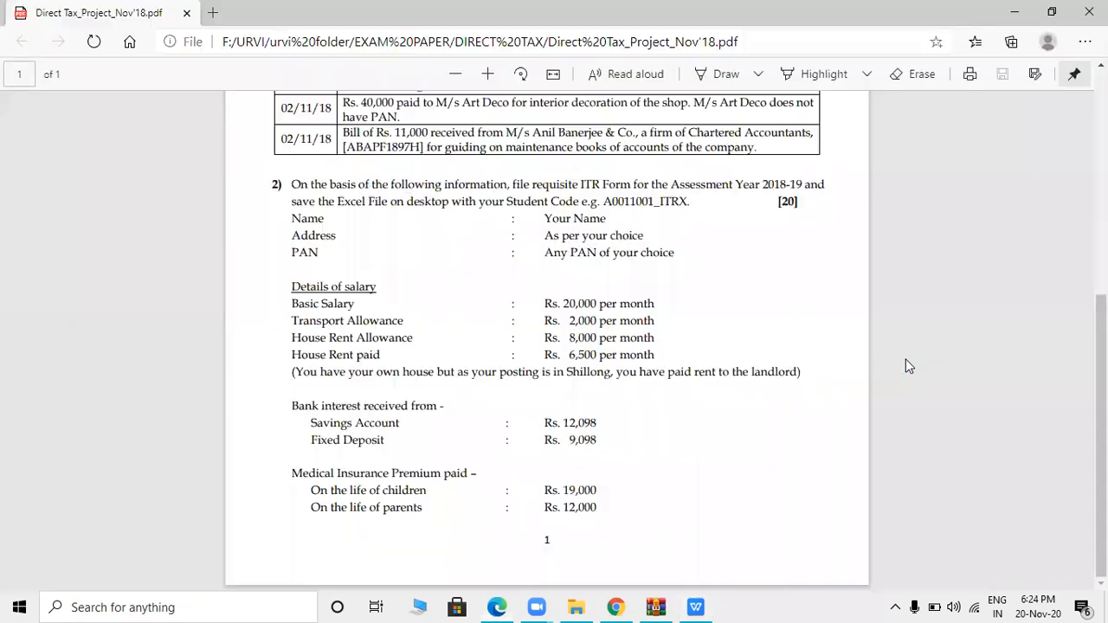
key("alt+Tab")
type("9098")
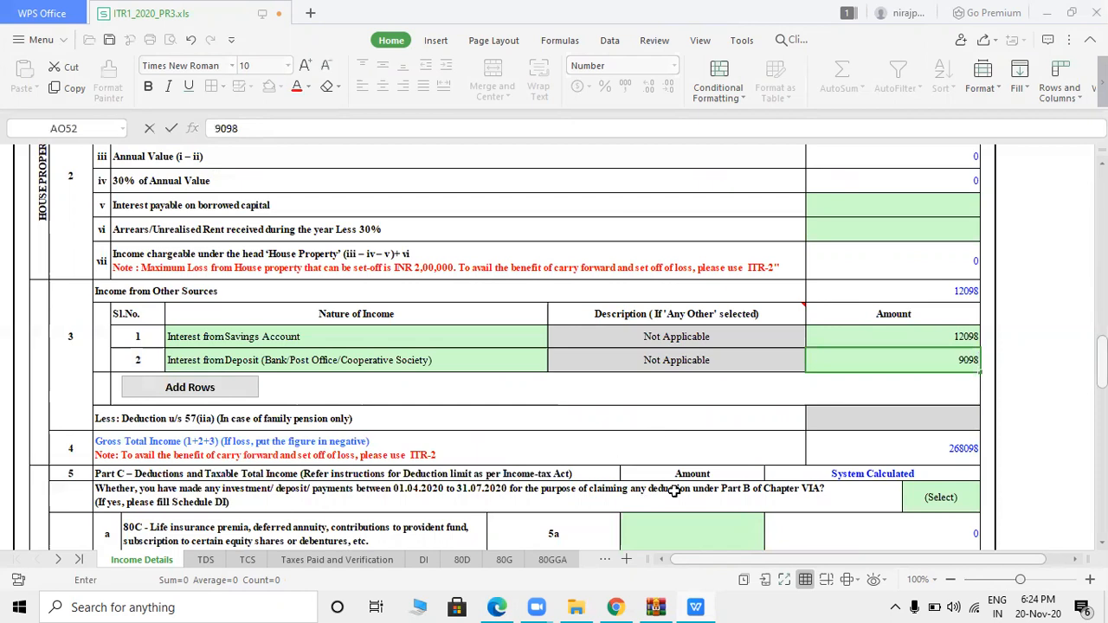
left_click(940, 411)
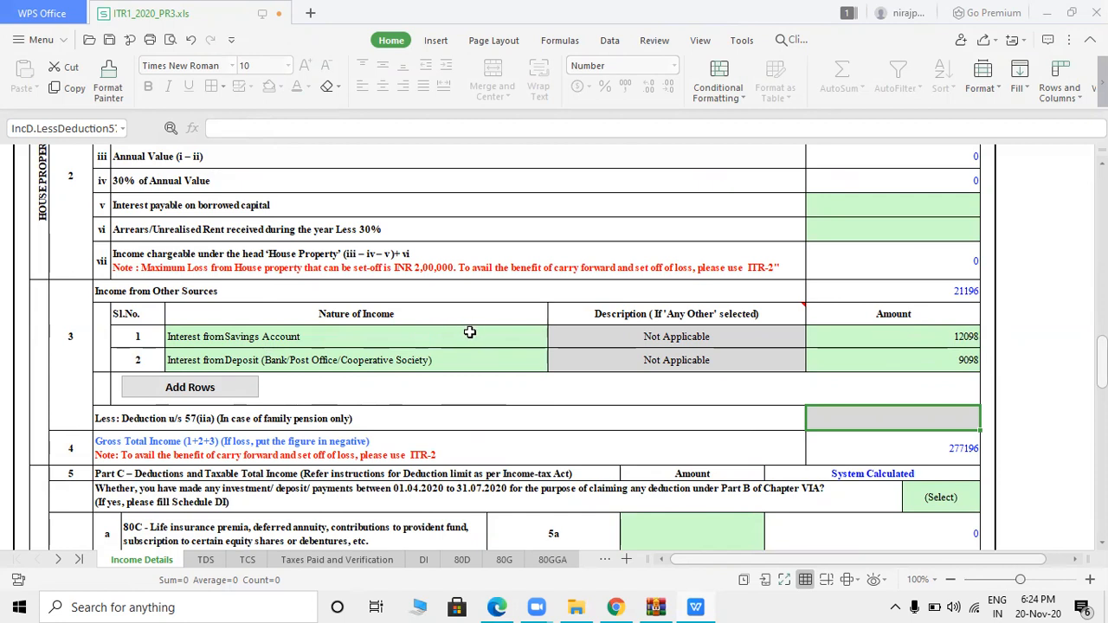
scroll(506, 347, "down", 5)
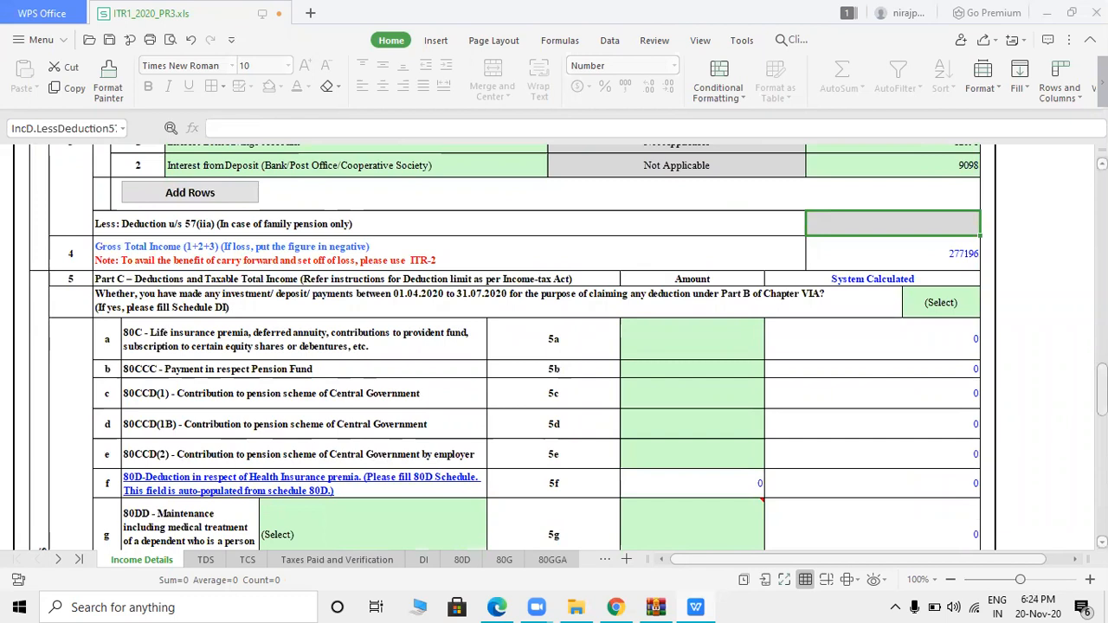
scroll(976, 373, "down", 2)
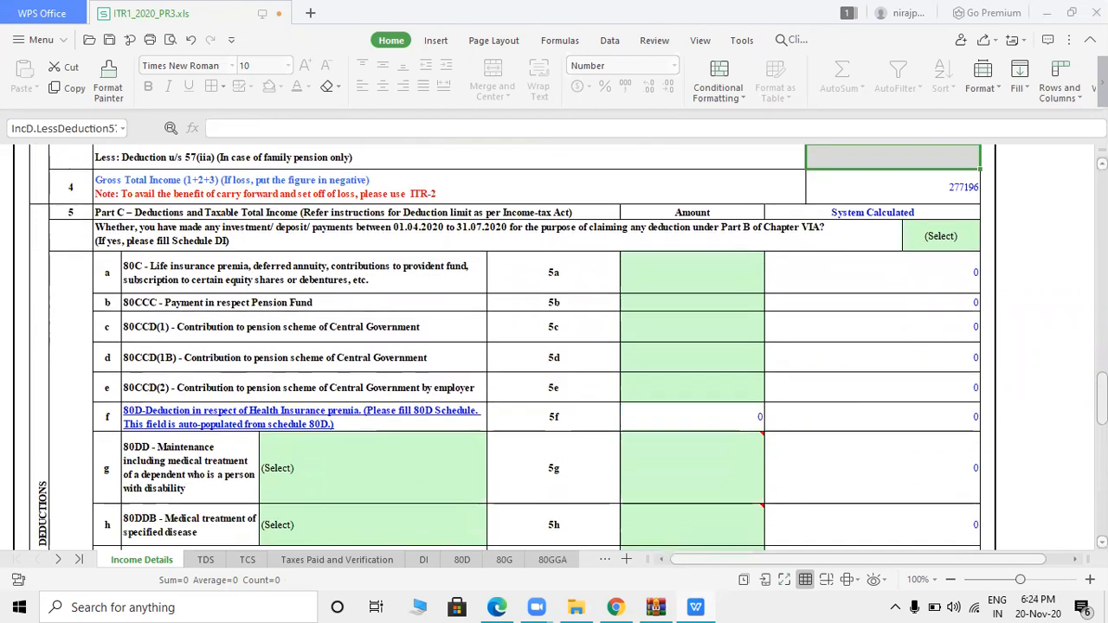
- Read the medical insurance premiums in the PDF, then switch to the 80D schedule sheet
key("alt+Tab")
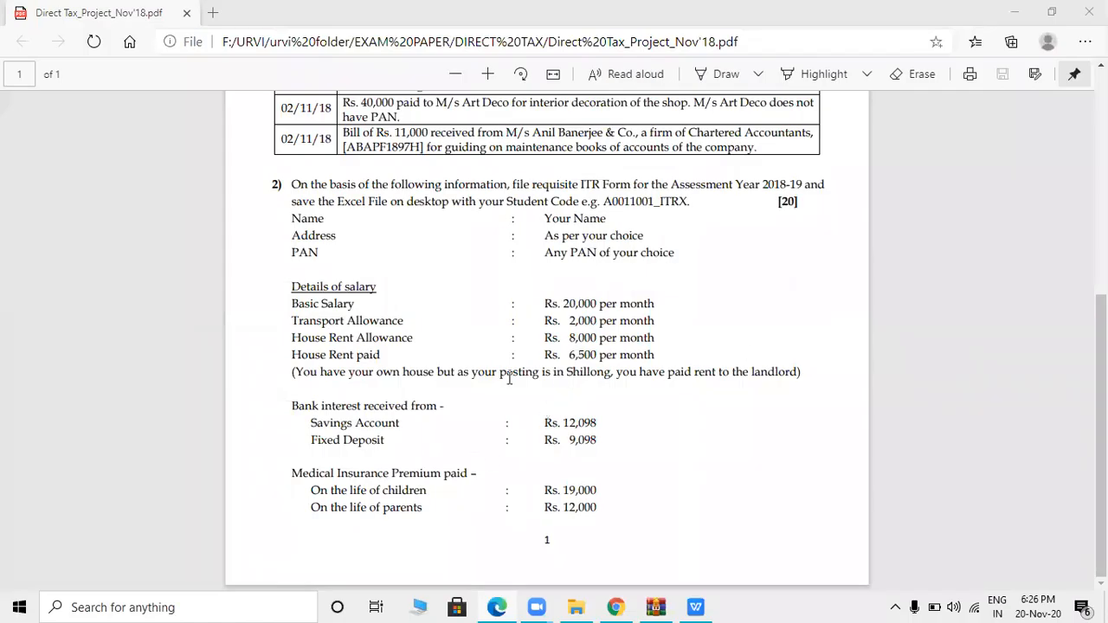
key("alt+Tab")
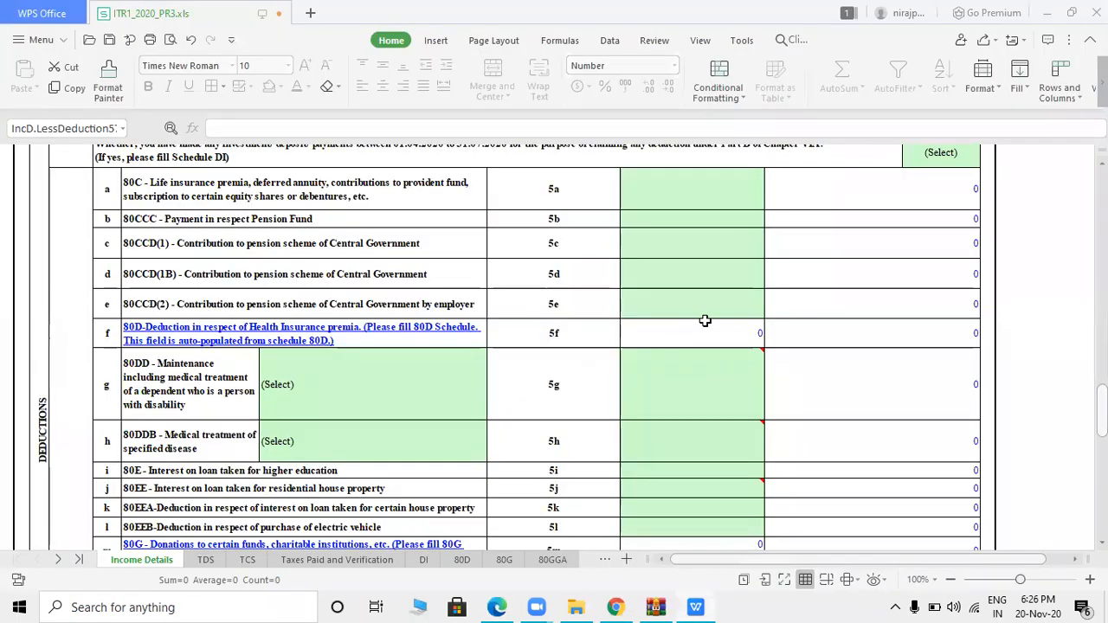
key("alt+Tab")
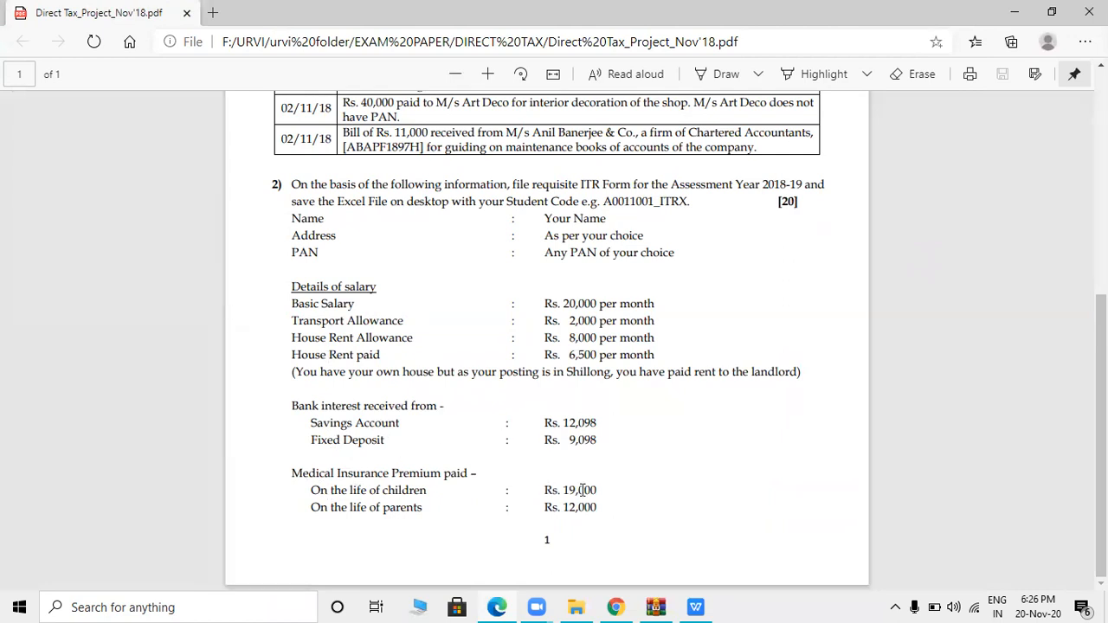
key("alt+Tab")
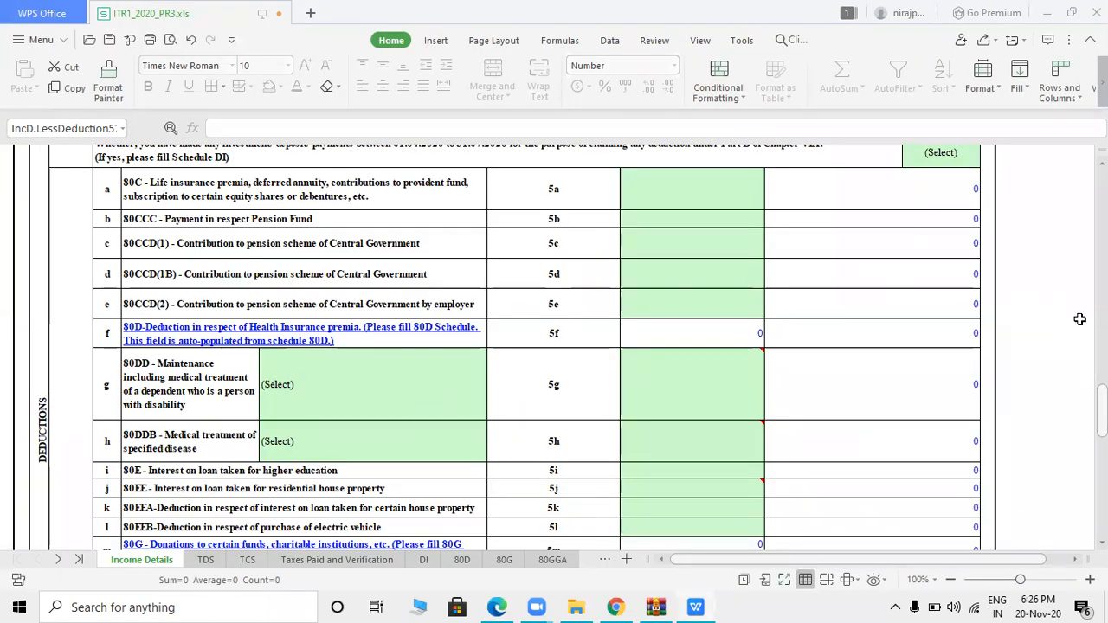
right_click(1099, 383)
left_click(1060, 480)
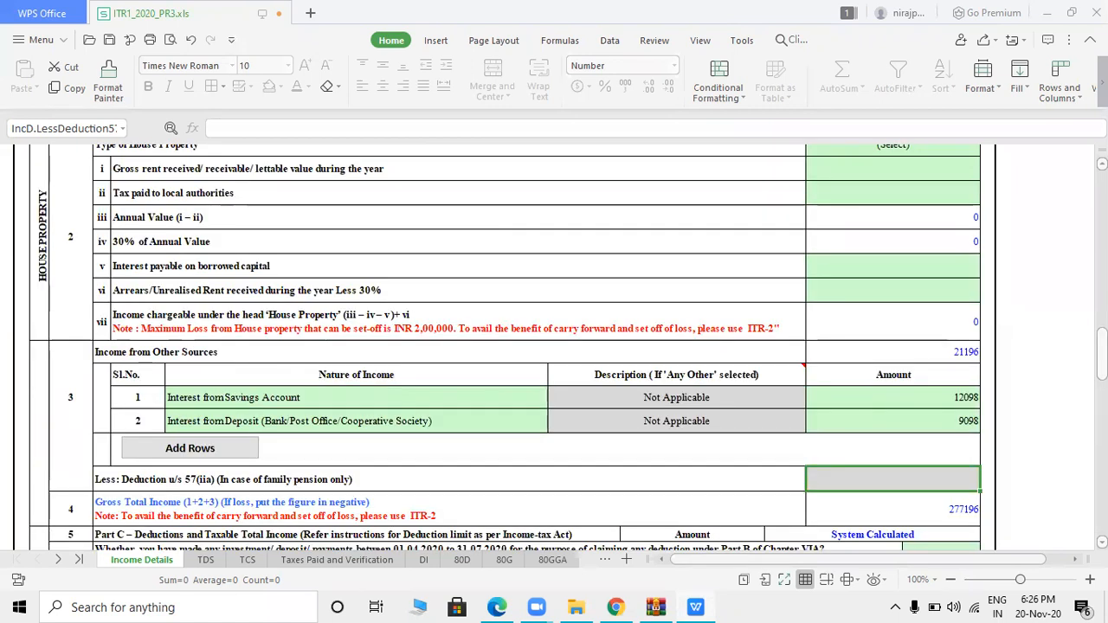
scroll(554, 346, "down", 2)
scroll(554, 346, "down", 5)
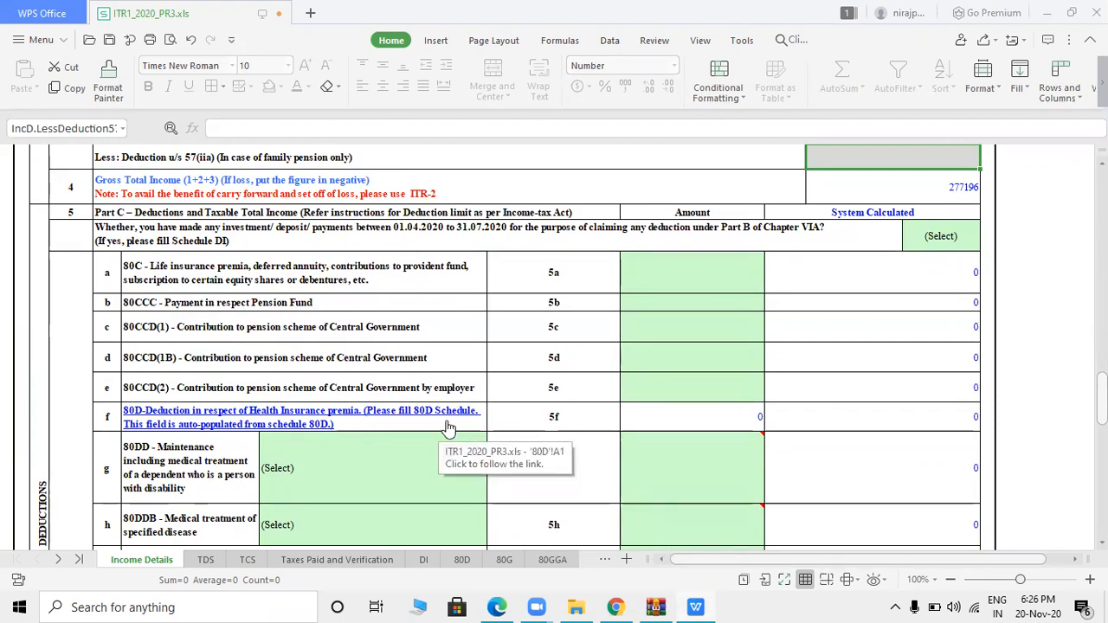
left_click(461, 560)
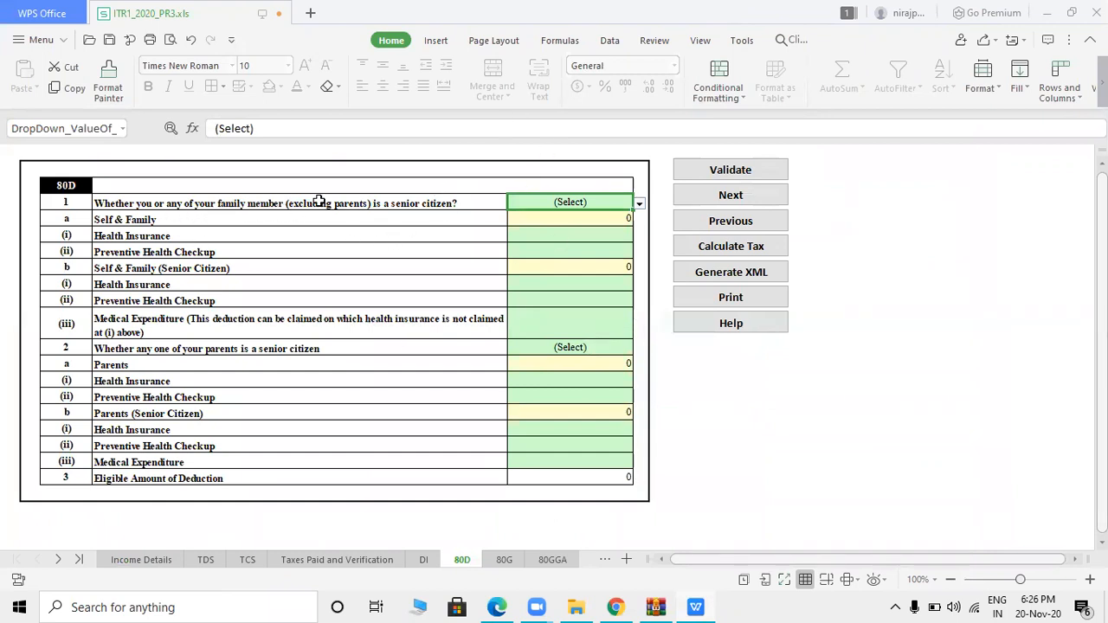
- Answer No for family senior citizen status and enter a 19000 health insurance premium
left_click(542, 201)
left_click(527, 264)
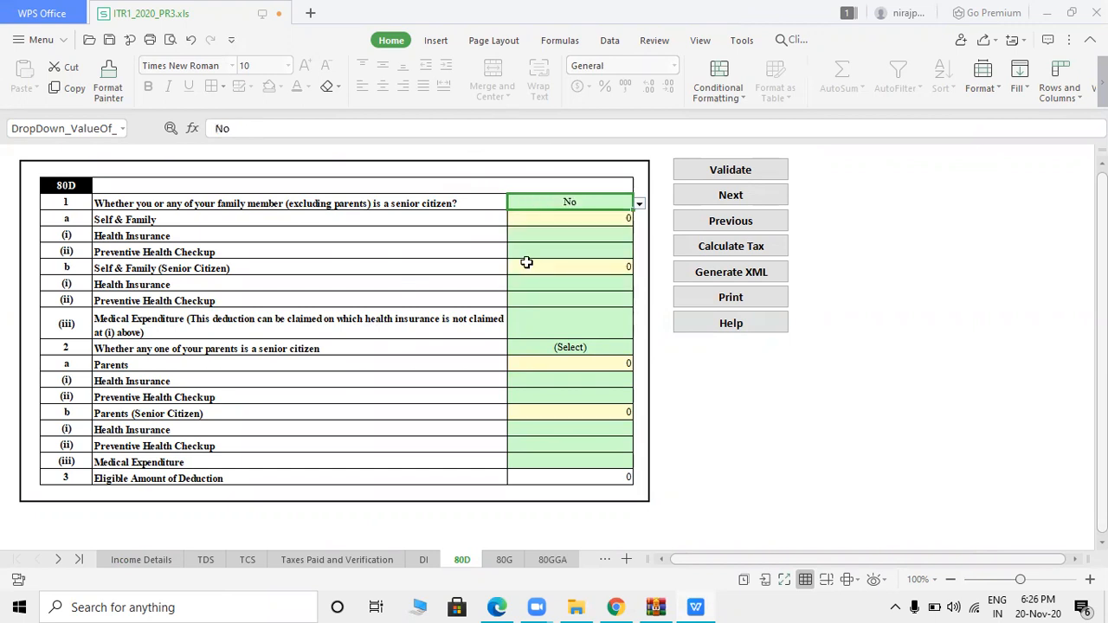
left_click(594, 237)
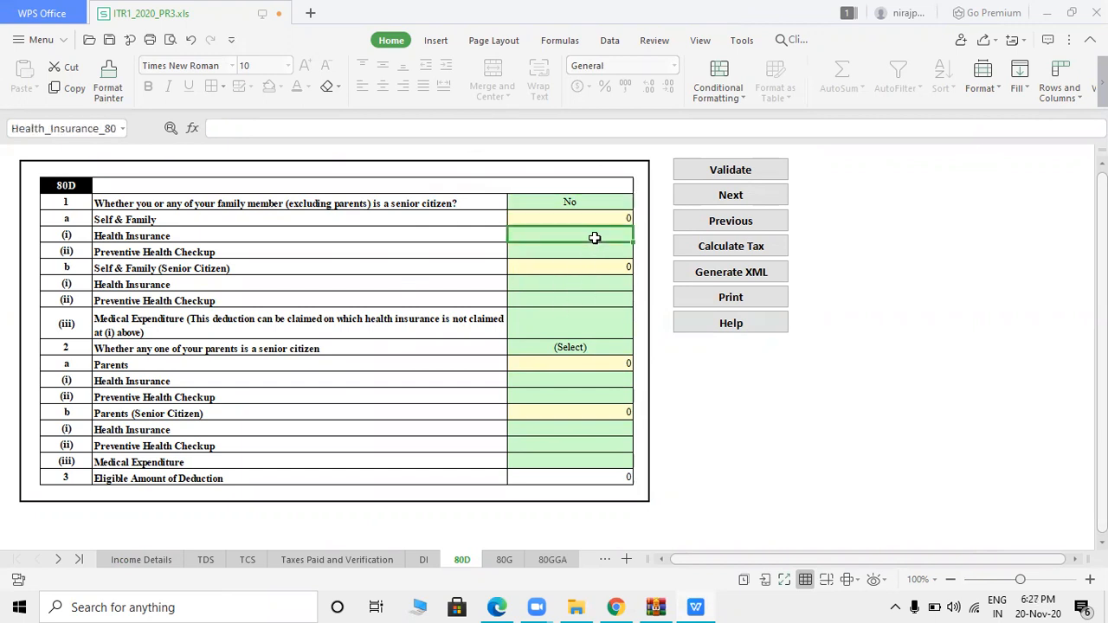
key("alt+Tab")
key("alt+Tab")
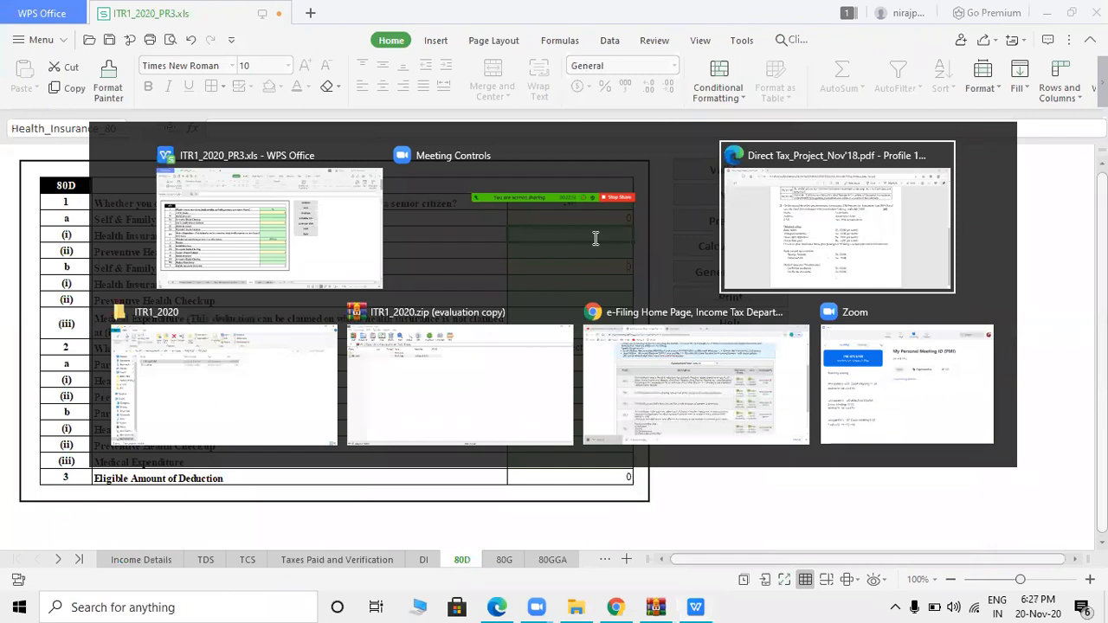
key("alt+Tab")
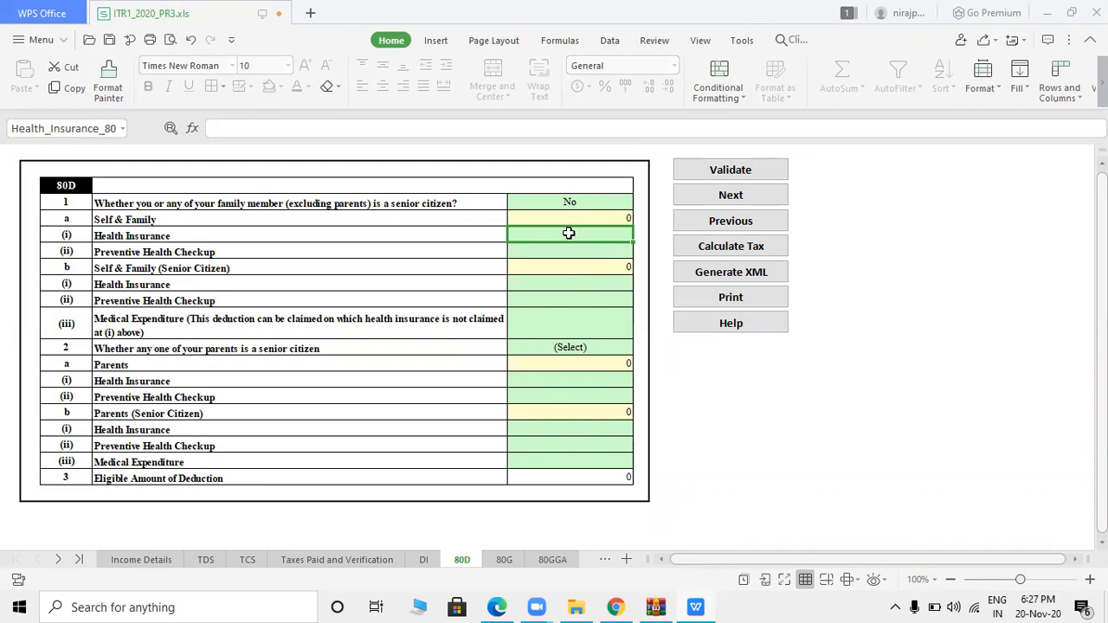
type("19000")
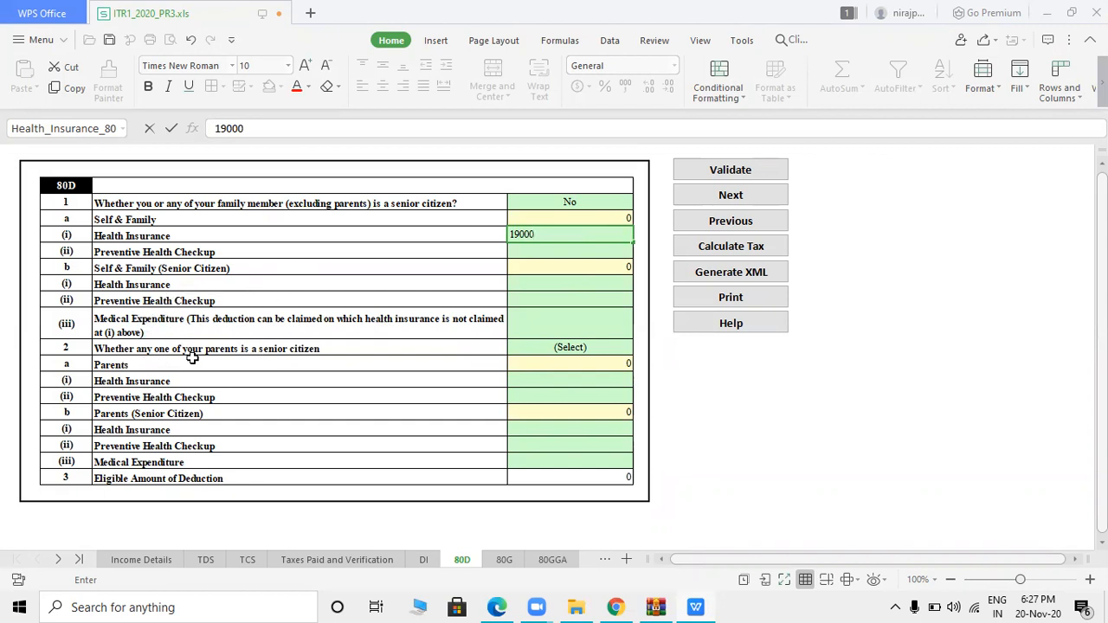
left_click(568, 347)
- Answer No for parents' senior status, enter their 12000 premium, and return to Income Details
left_click(580, 347)
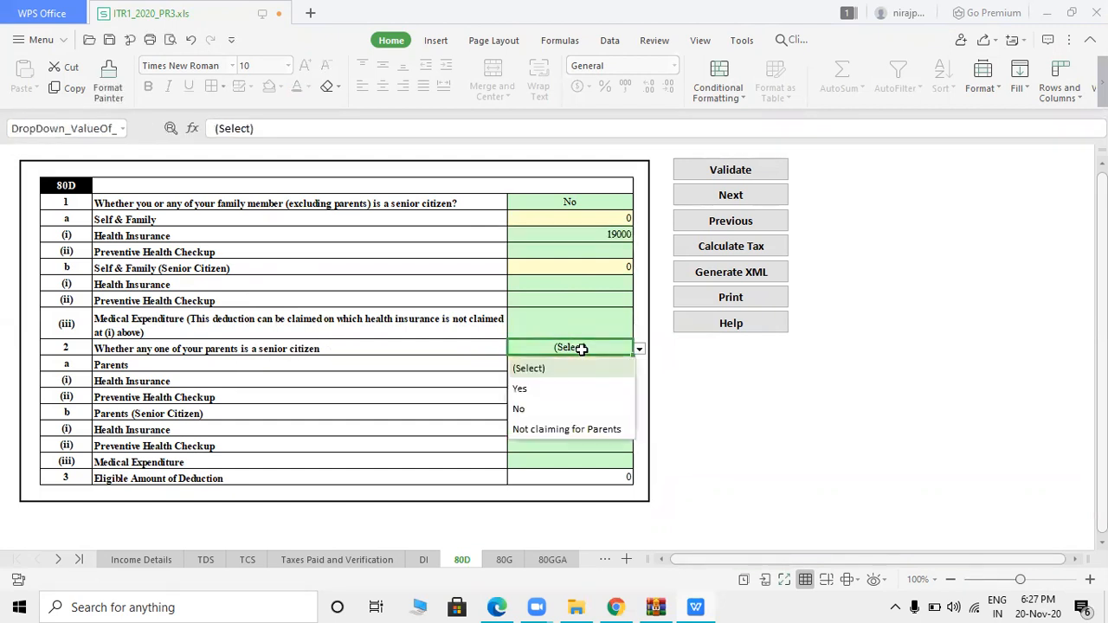
left_click(532, 407)
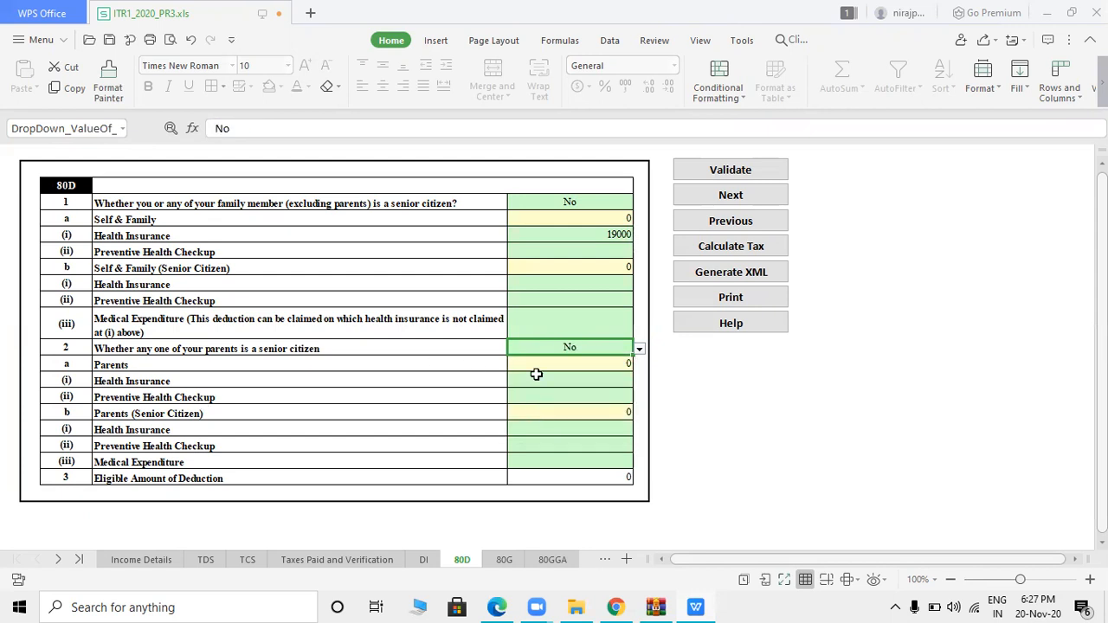
left_click(536, 374)
key("alt+Tab")
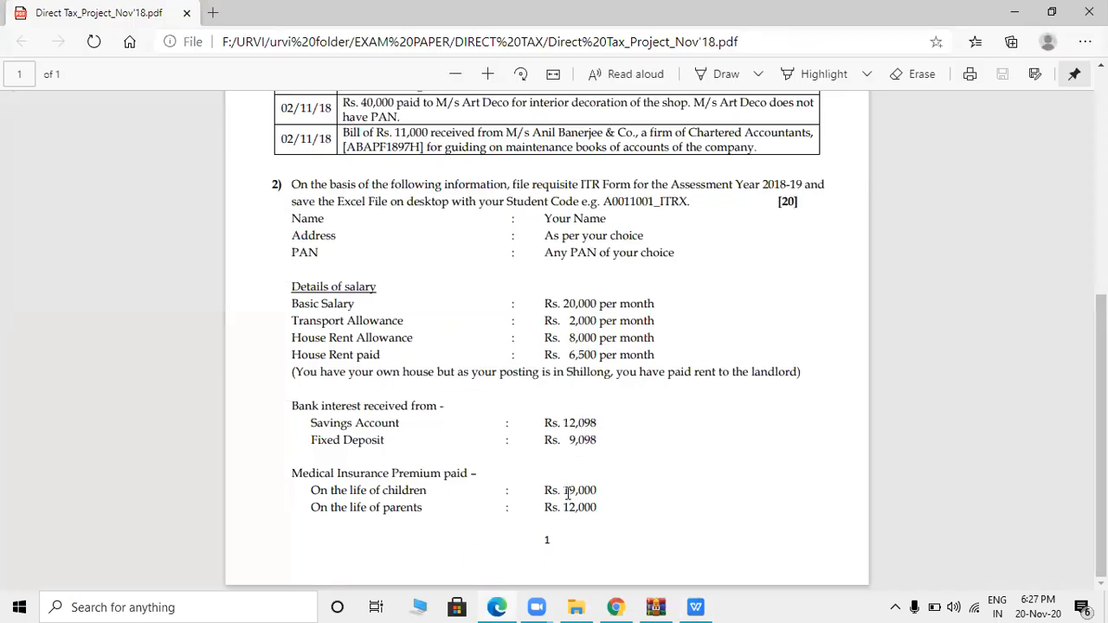
key("alt+Tab")
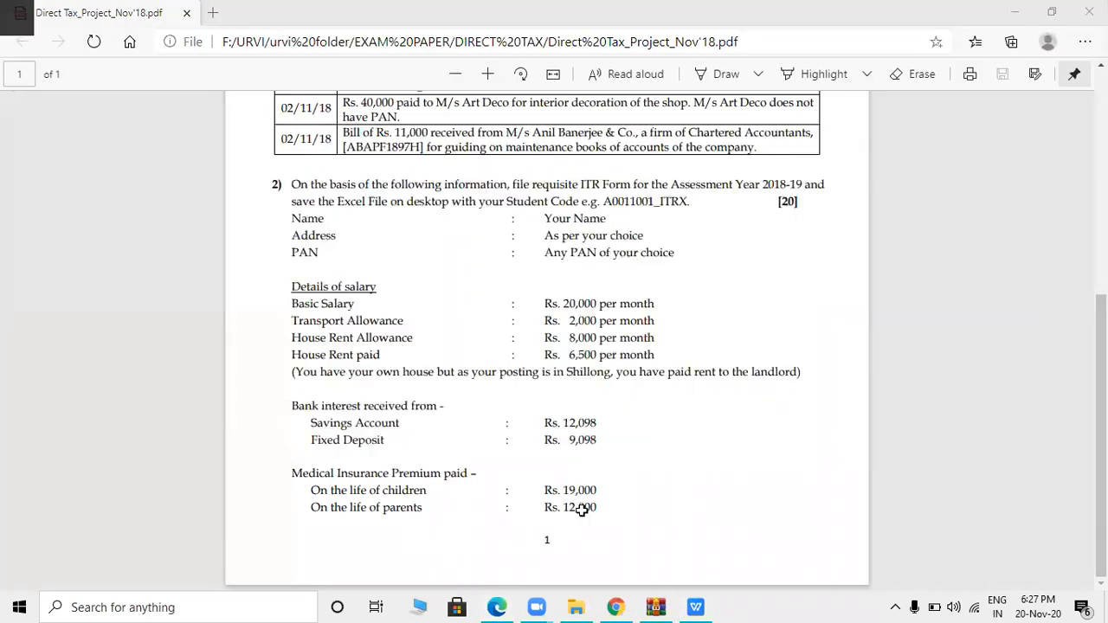
type("12000")
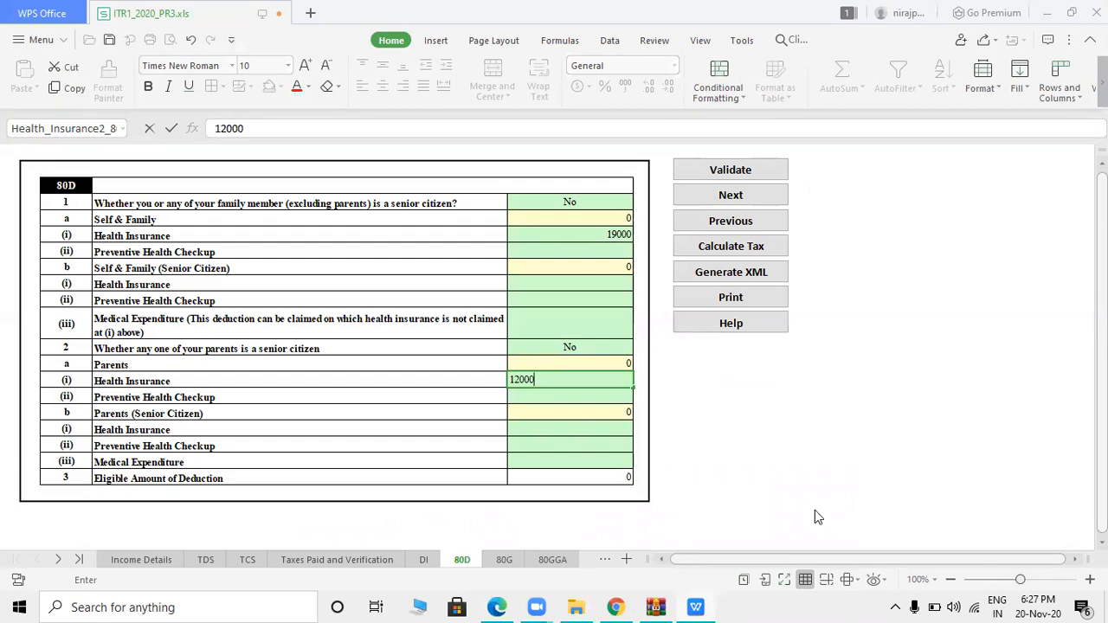
left_click(698, 466)
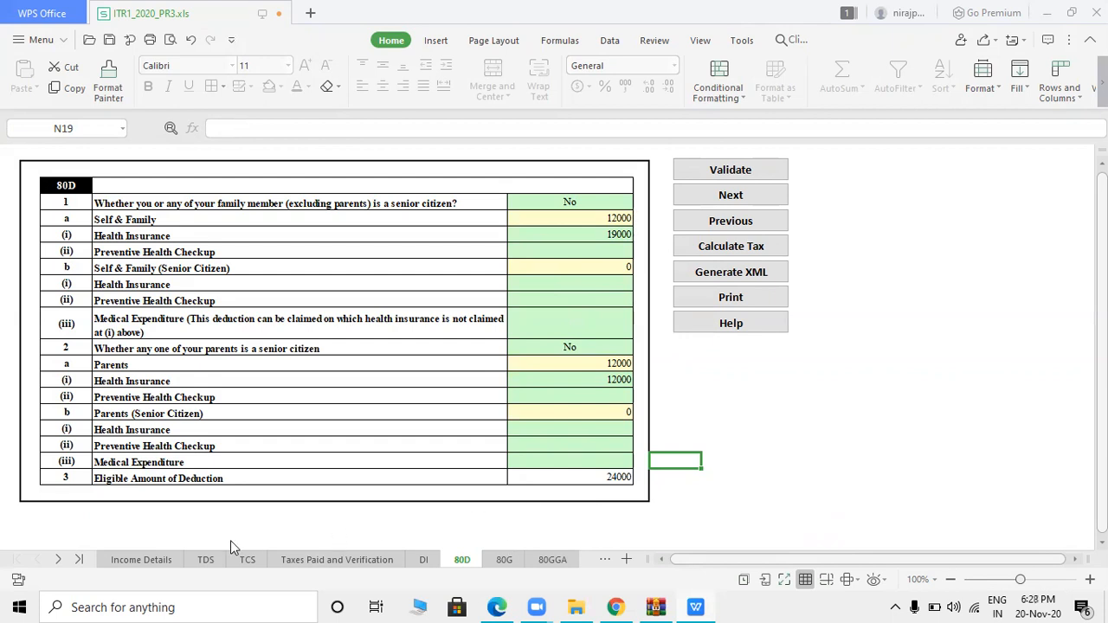
left_click(154, 562)
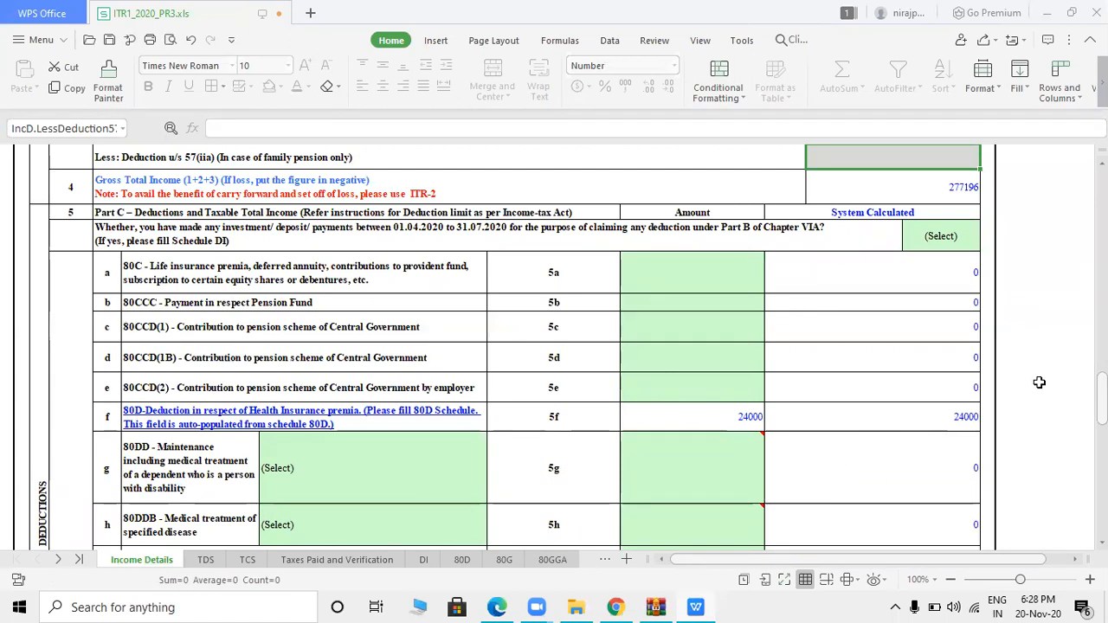
- Enter 12098 as the 80TTA savings interest deduction amount
left_click_drag(1101, 398, 1102, 442)
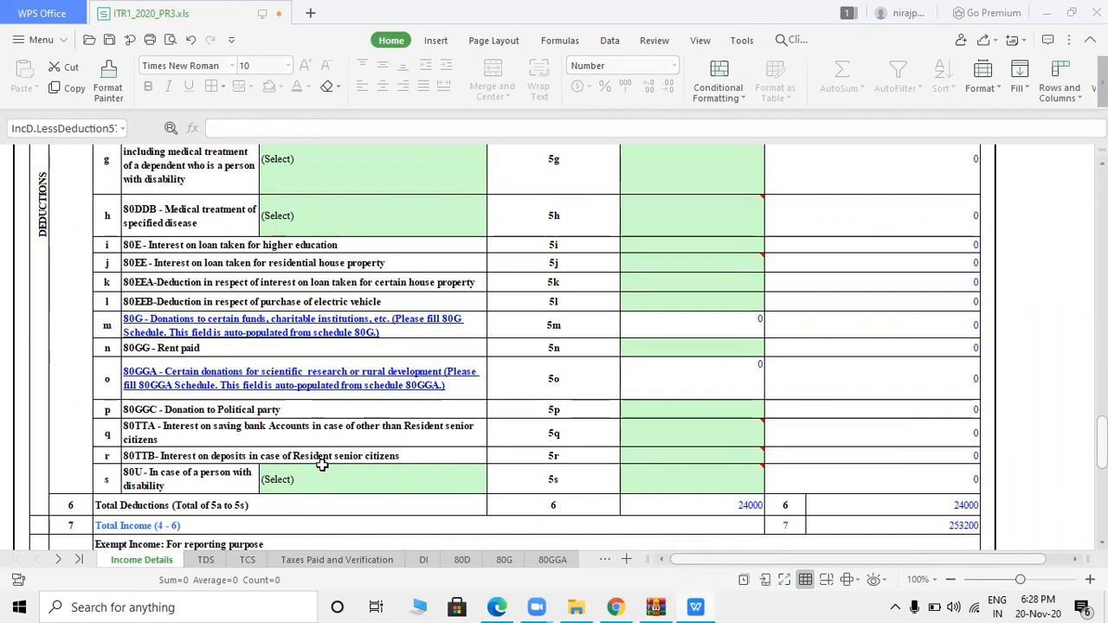
left_click(701, 436)
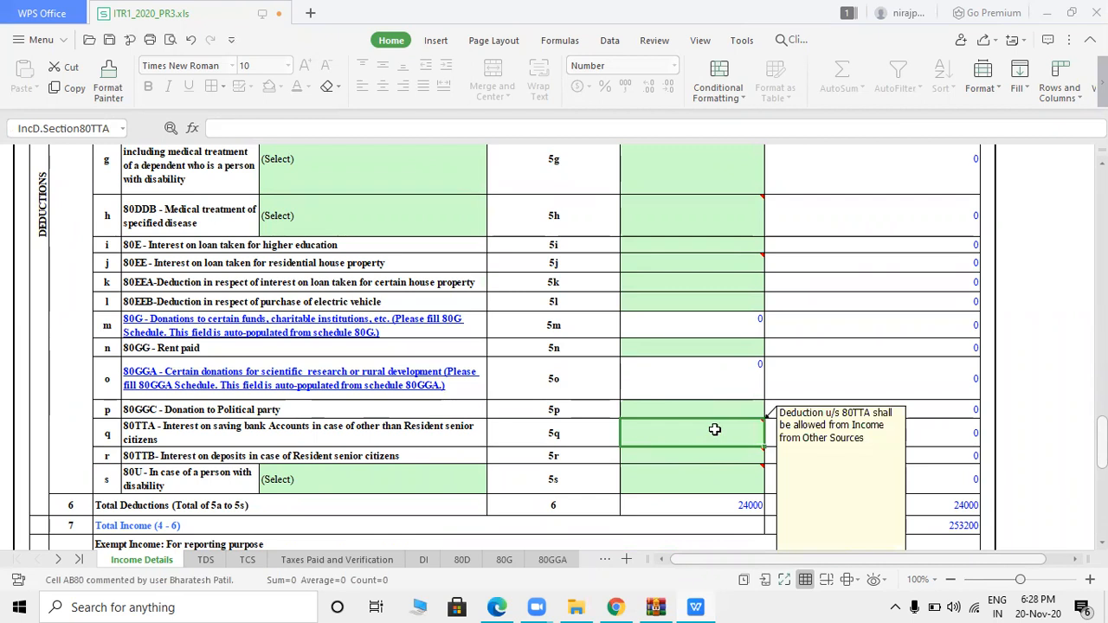
type("12098")
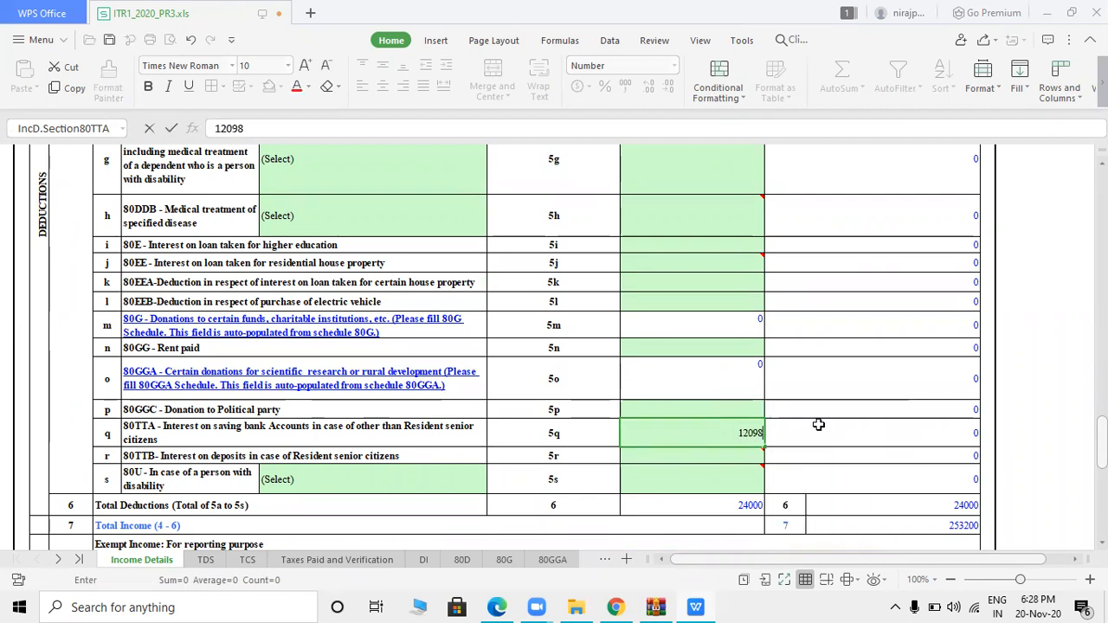
left_click(837, 426)
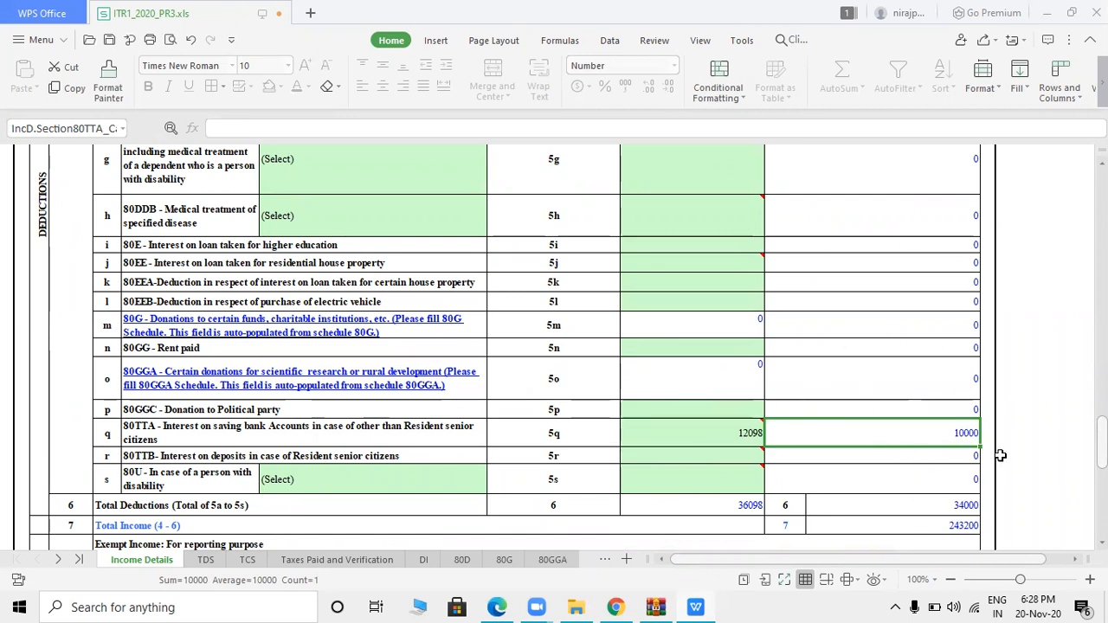
- Review the tax computation rows showing deductions of 34000 and total income of 243200
scroll(718, 466, "down", 5)
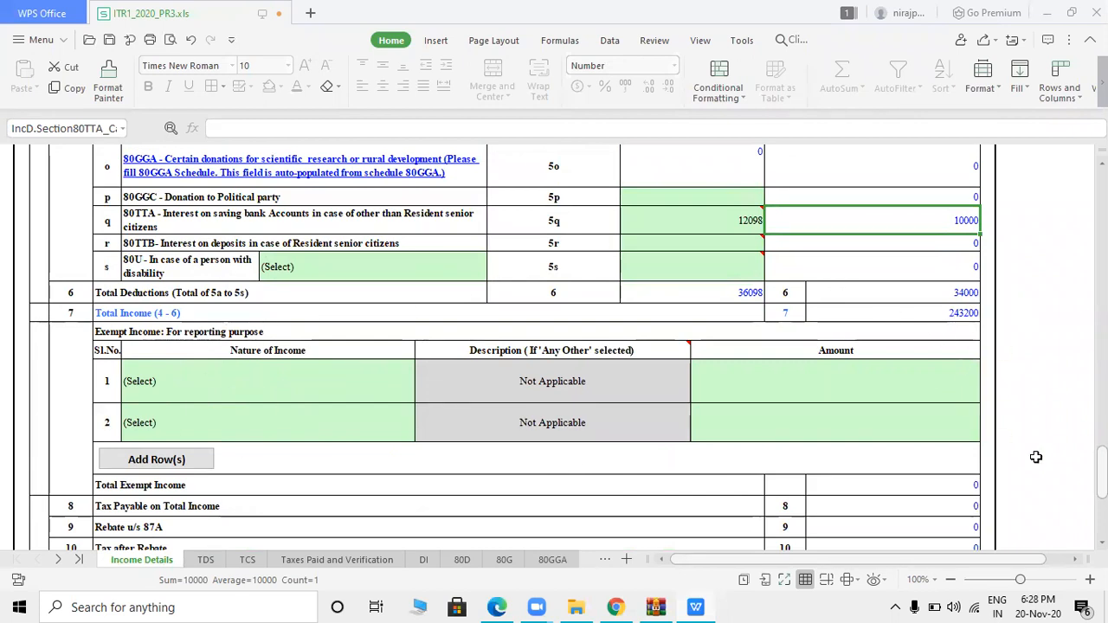
right_click(1101, 365)
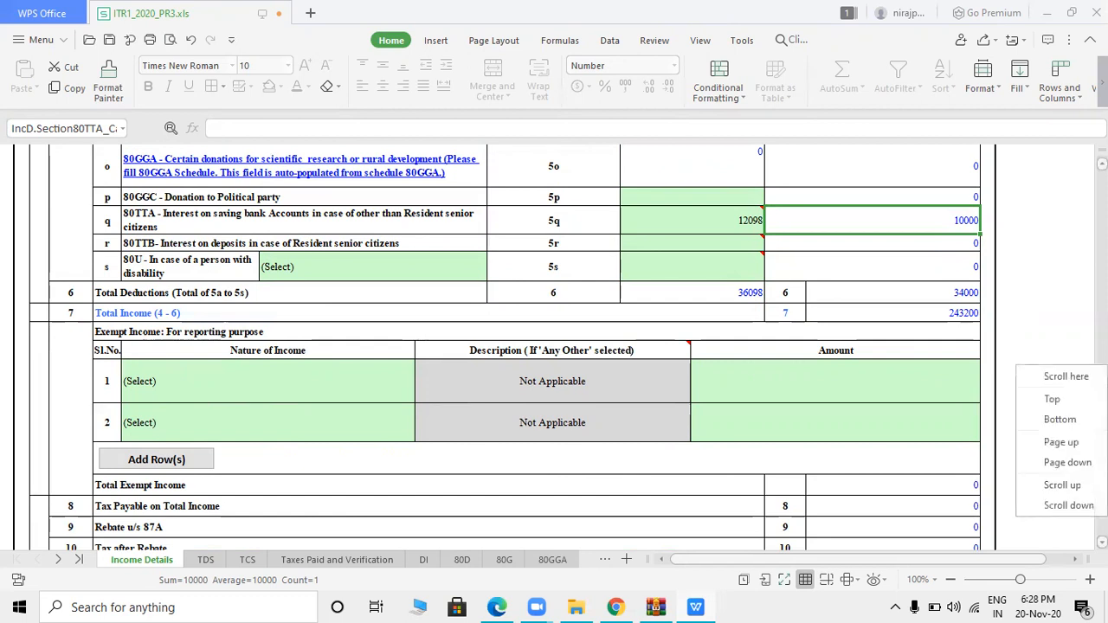
left_click(1075, 533)
scroll(554, 346, "down", 5)
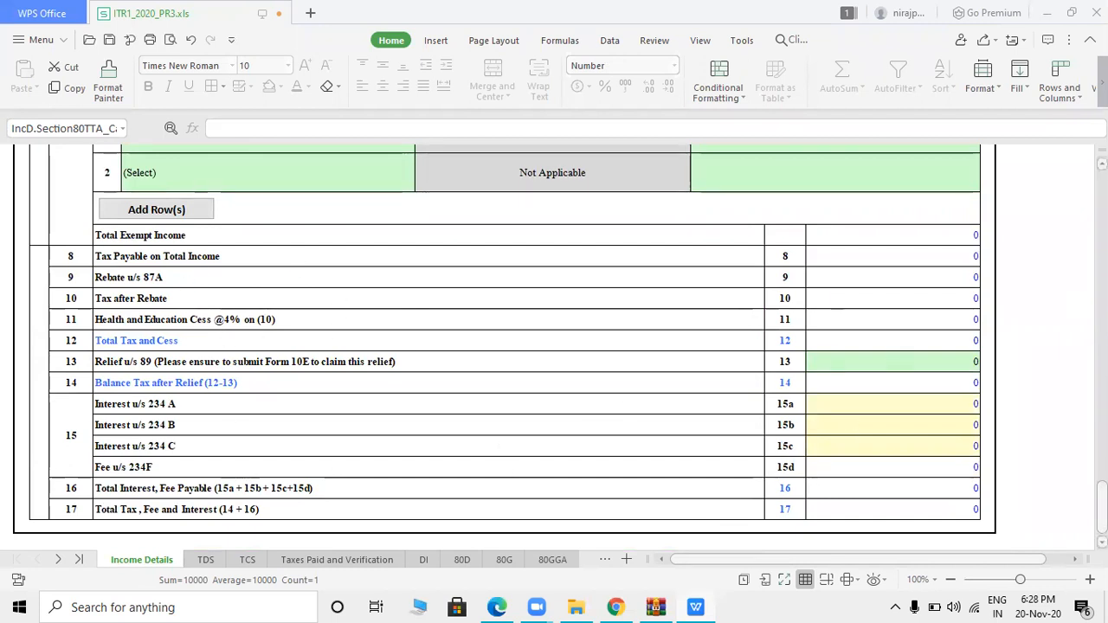
scroll(553, 346, "up", 12)
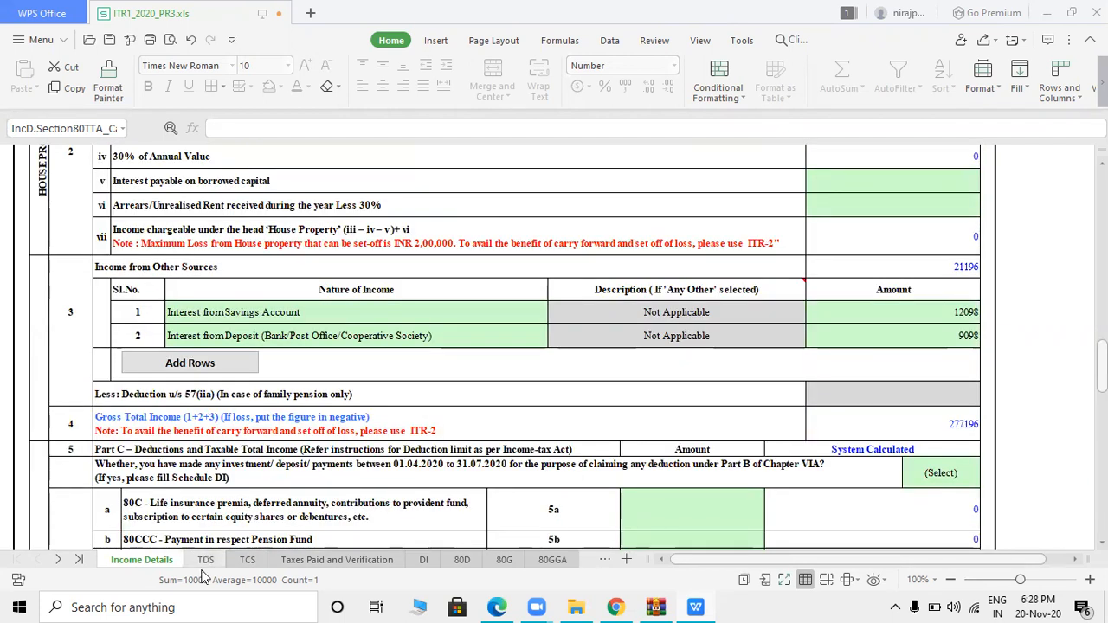
- On Taxes Paid and Verification, enter IFS code SBIN00004, bank STATE BANK OF IND and the account number
left_click(336, 559)
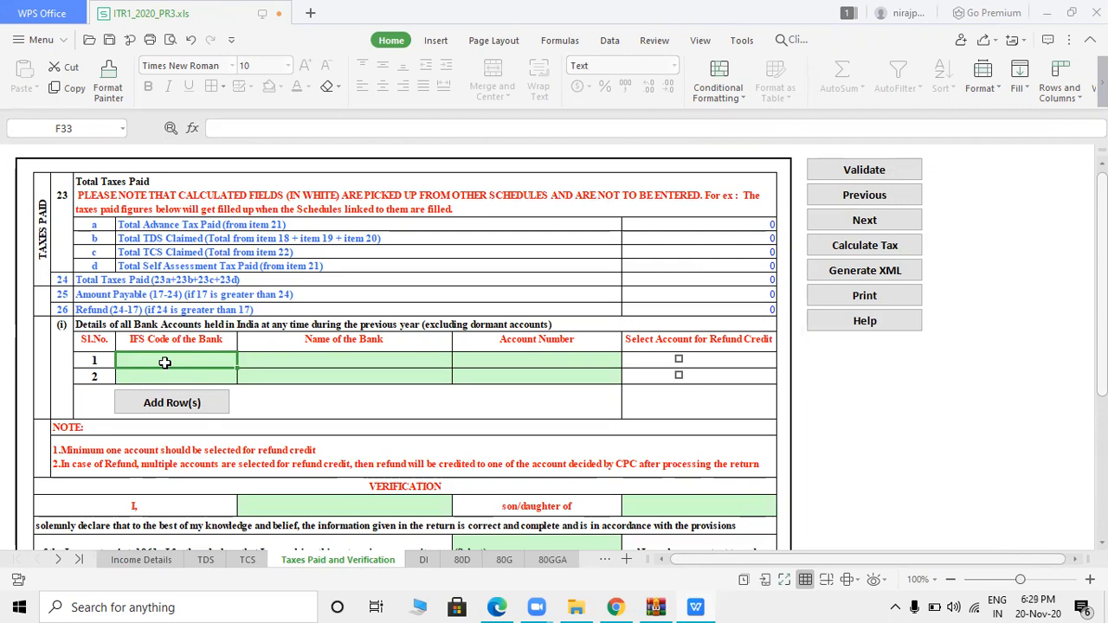
type("sbin")
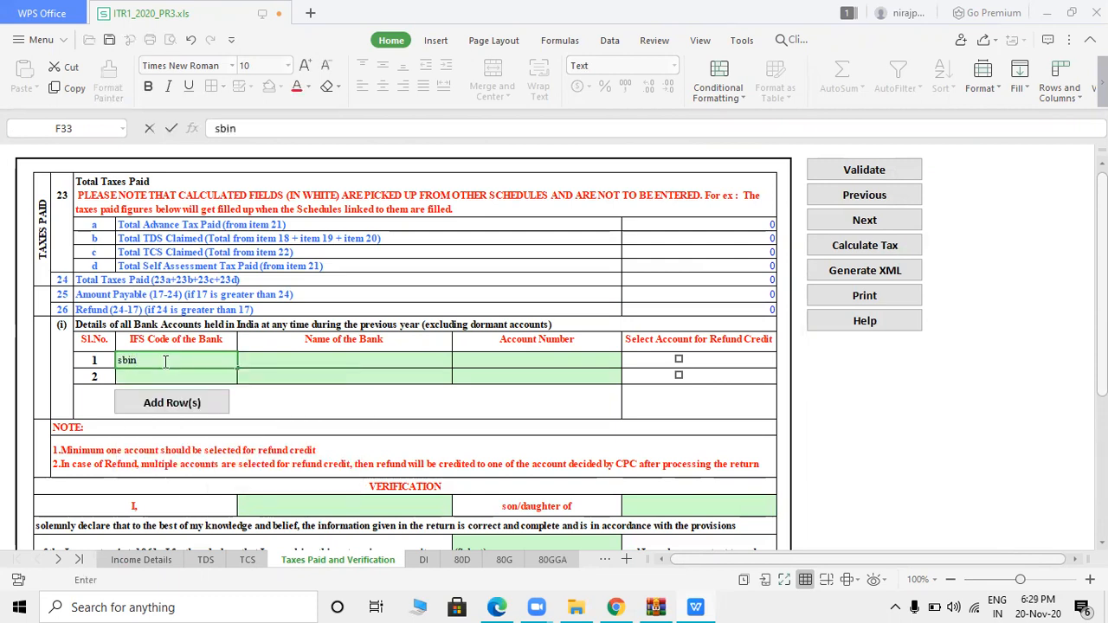
key("BackSpace")
key("BackSpace")
type("SBIN0000415")
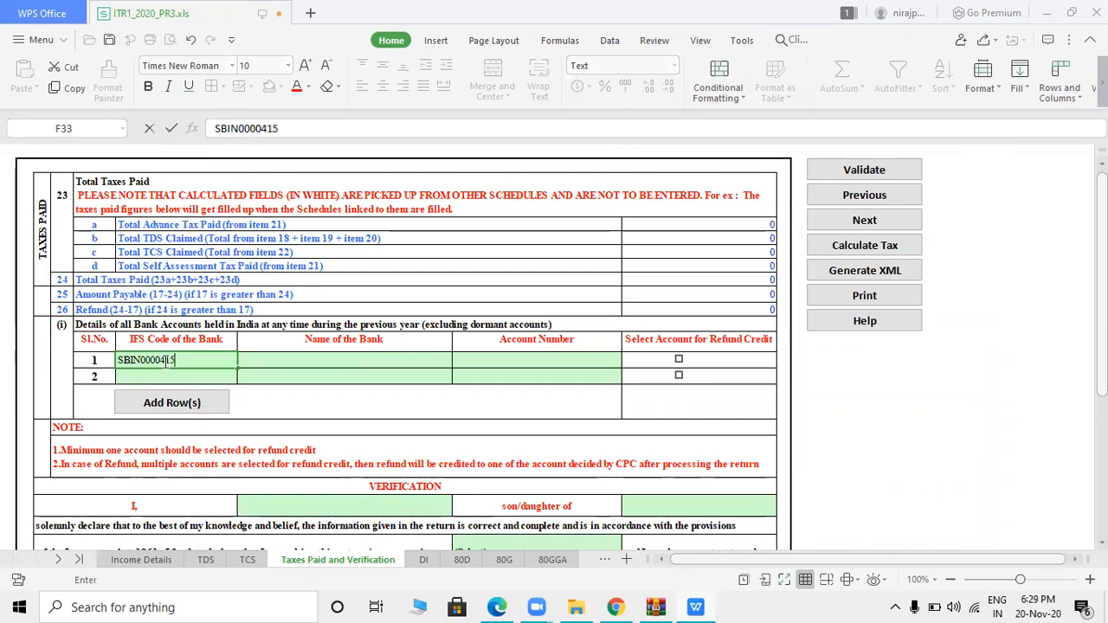
key("Tab")
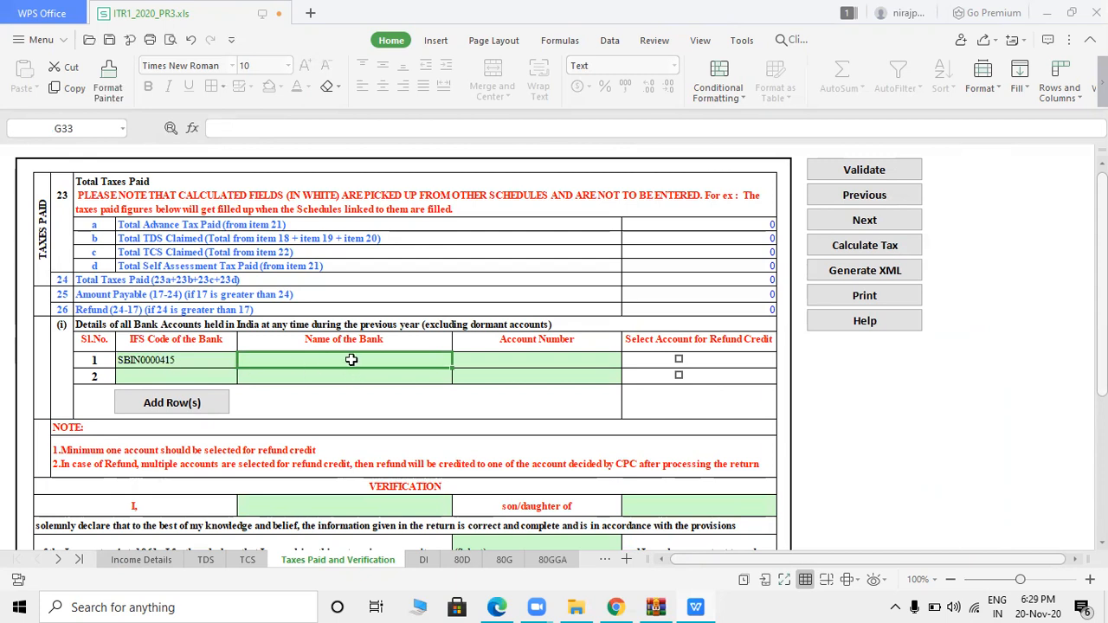
type("STATE BANK OF INDIA")
key("Tab")
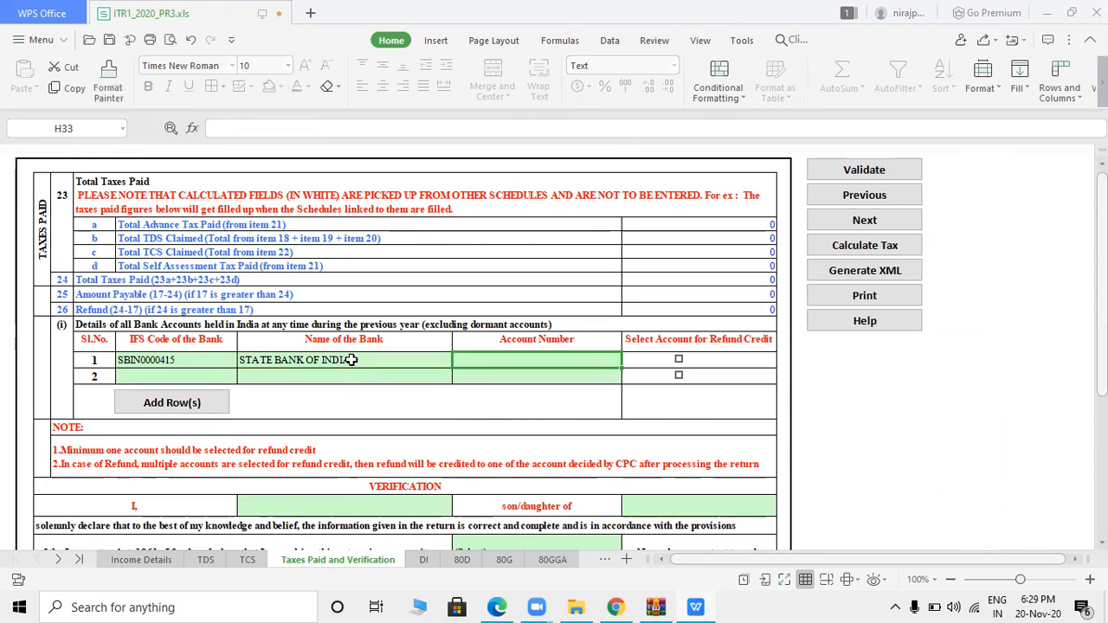
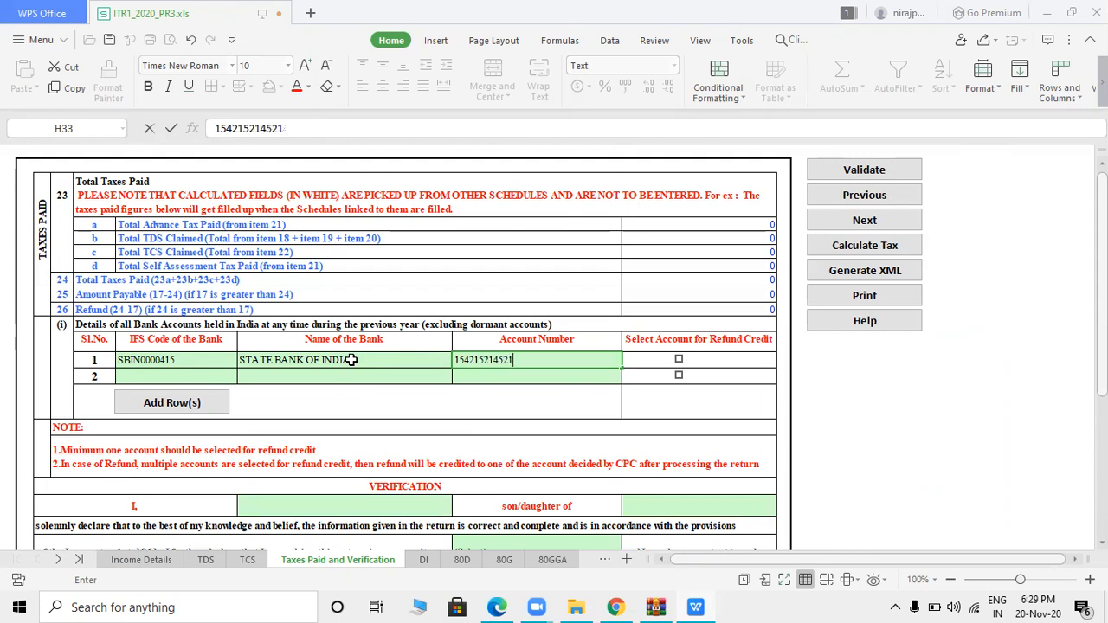
- Mark the bank account for refund credit and dismiss the macro error
left_click(678, 358)
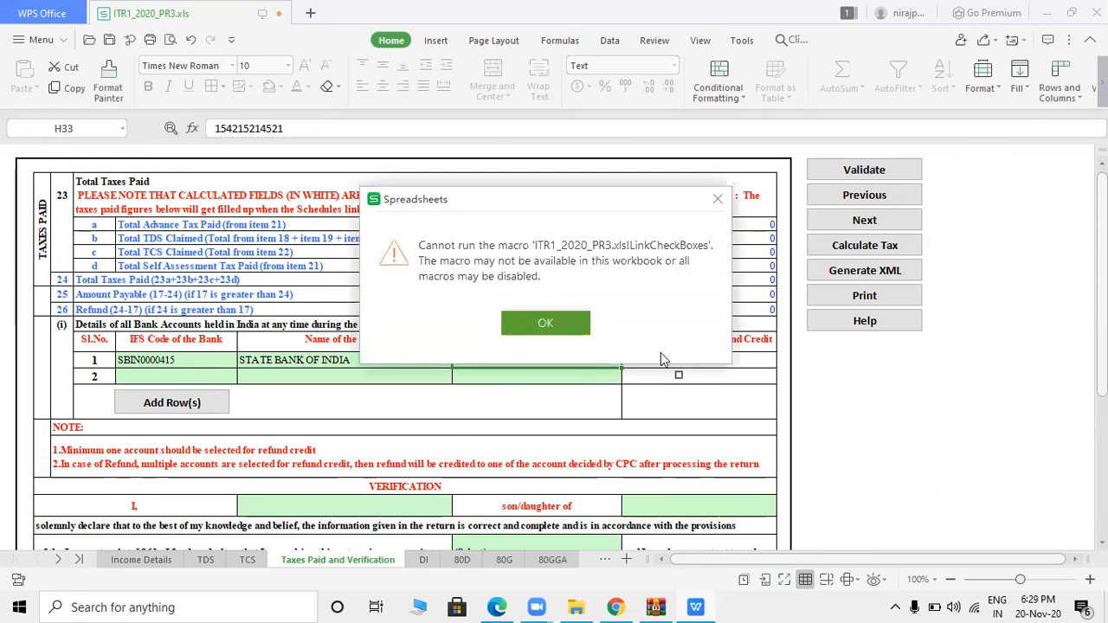
left_click(546, 324)
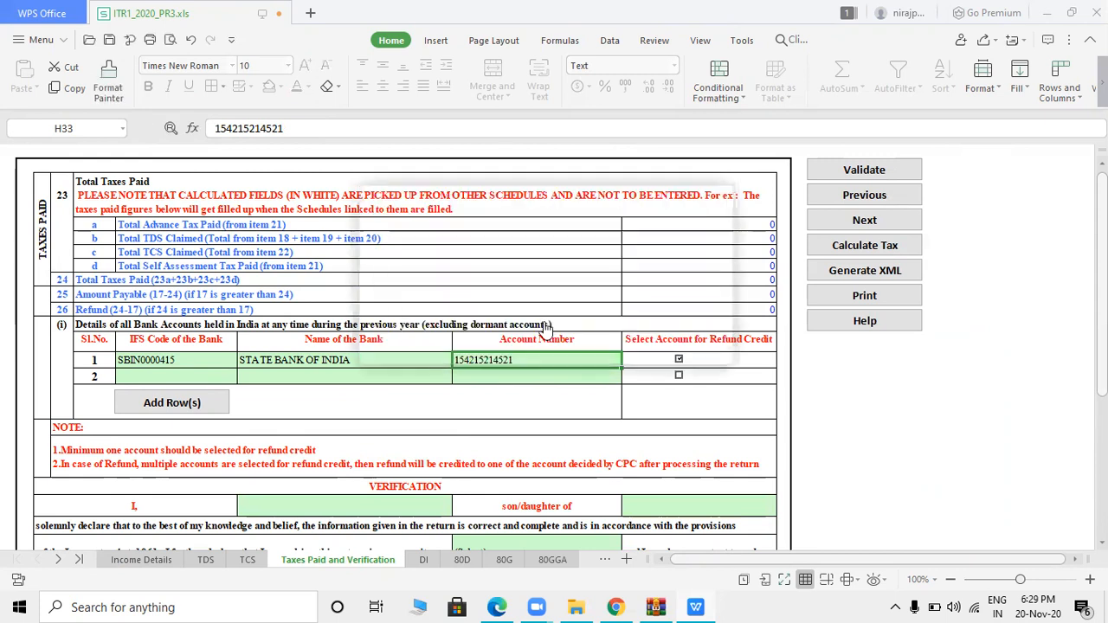
left_click(682, 391)
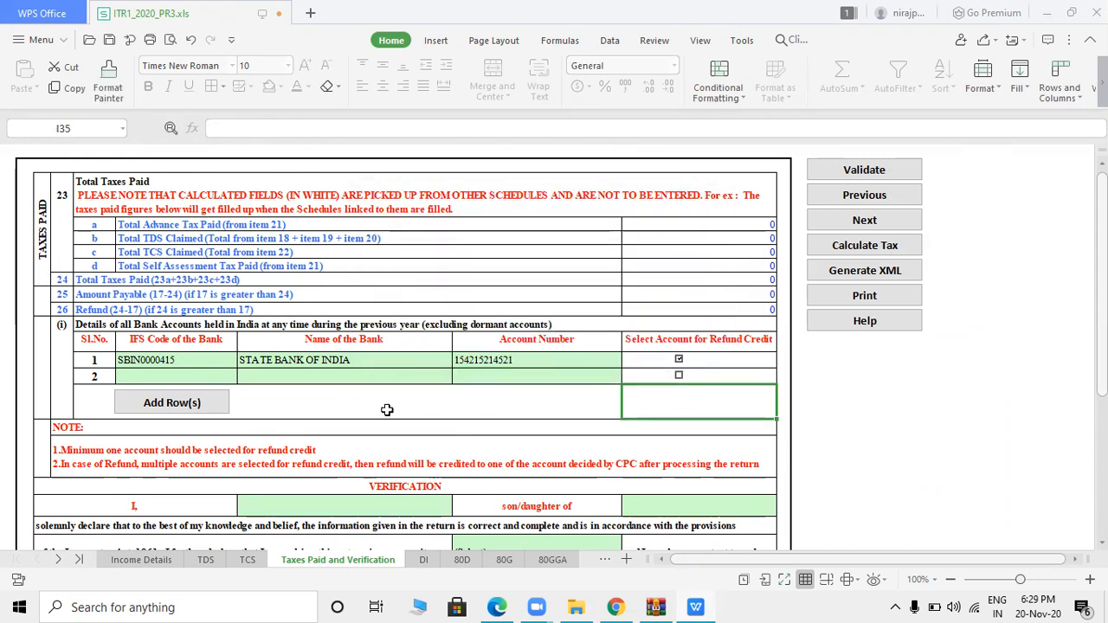
left_click_drag(1102, 372, 1102, 382)
scroll(366, 407, "down", 3)
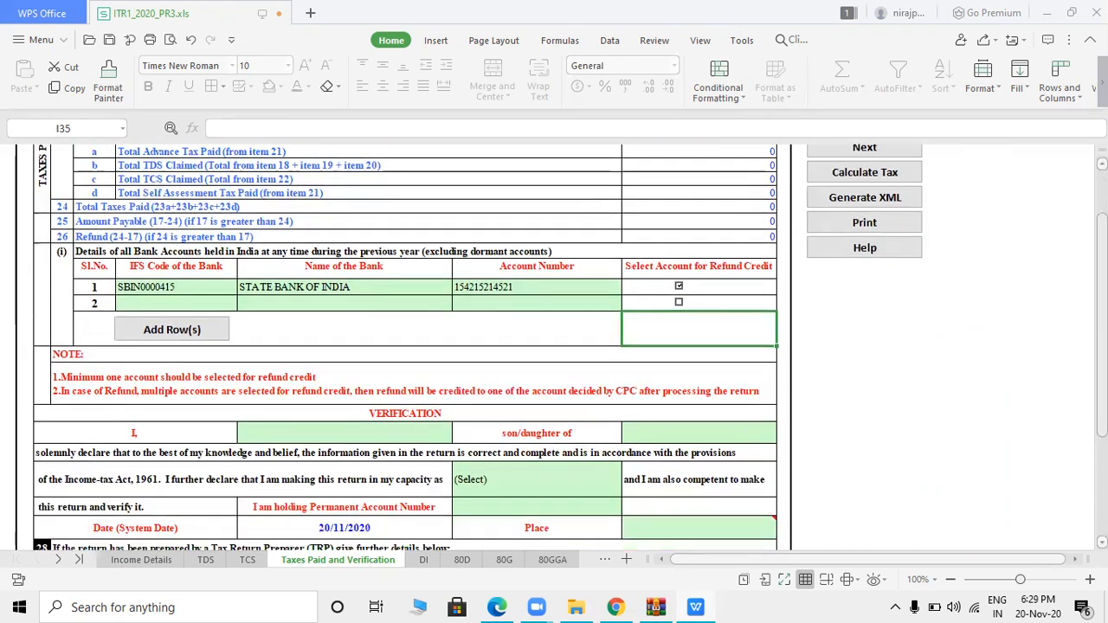
- Fill in the assessee's name and the parent's name in the verification section
left_click(366, 392)
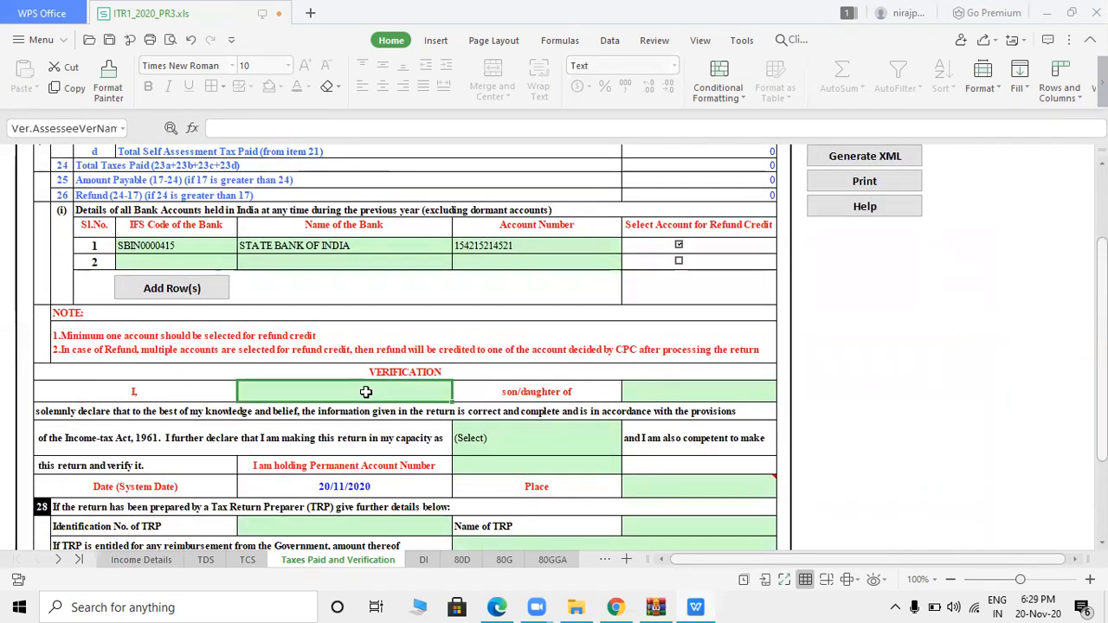
type("SAHAR")
key("Tab")
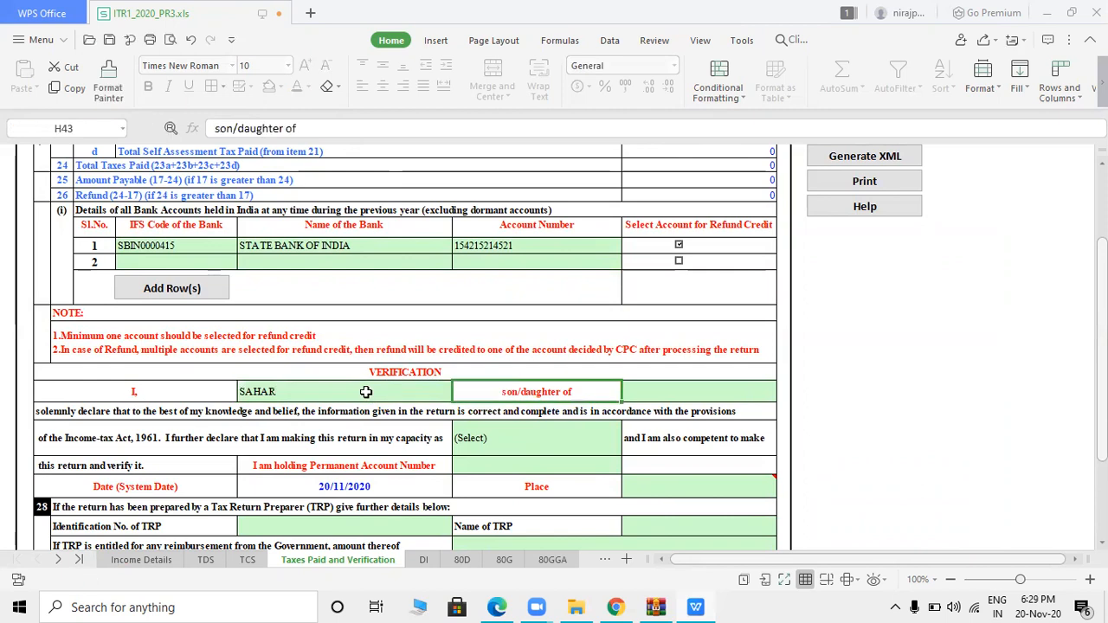
left_click(669, 398)
type("ASIF")
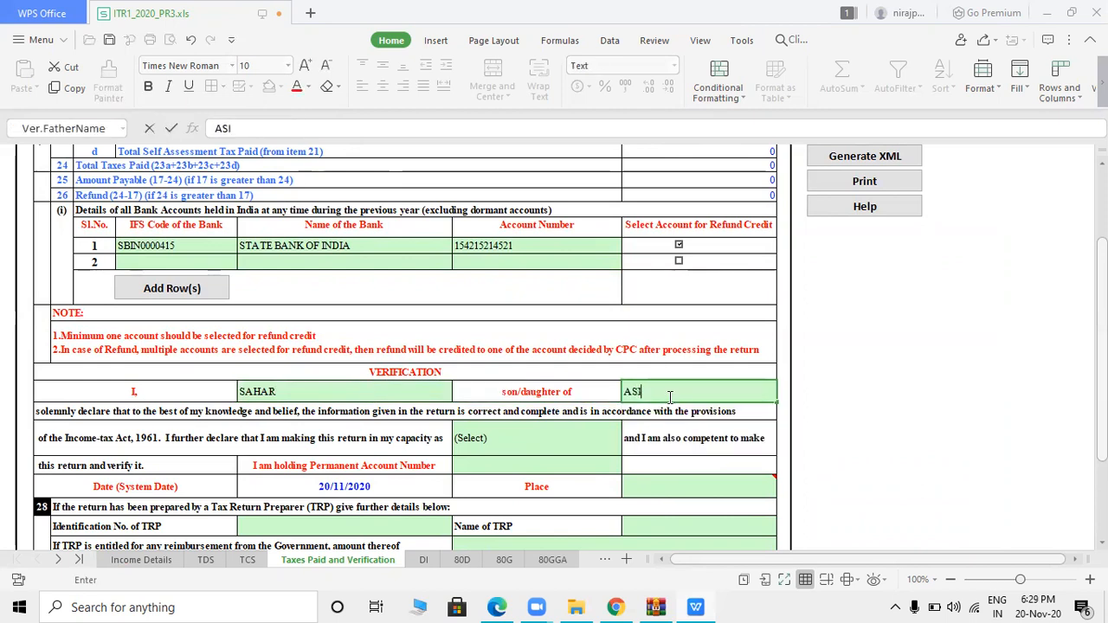
- Set the verification capacity to Self and the place to MUMBAI
left_click(471, 440)
left_click(472, 439)
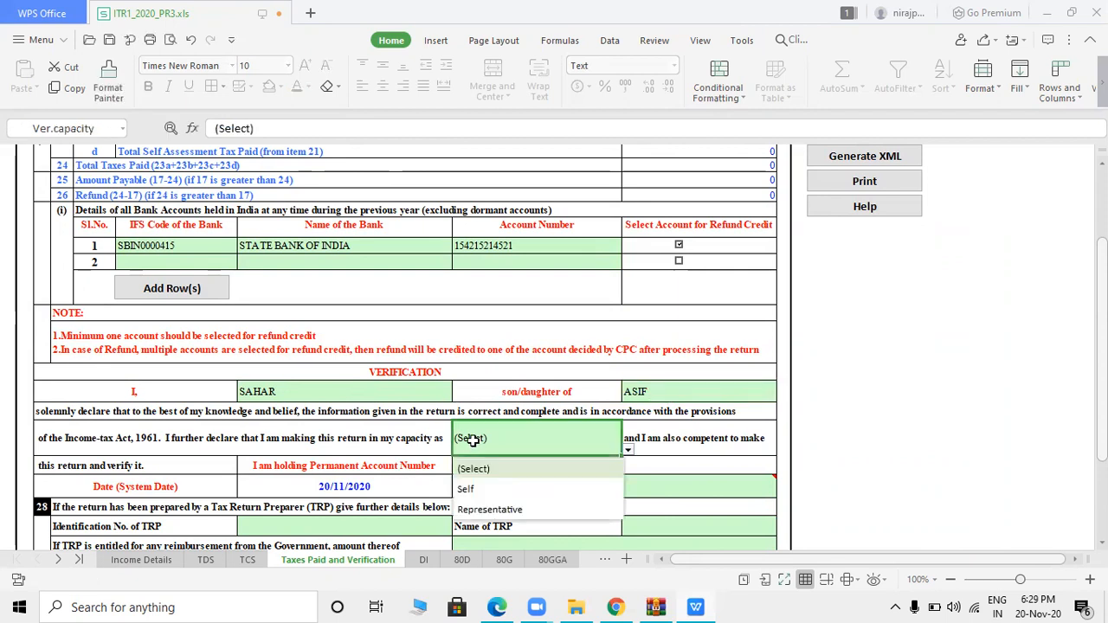
left_click(484, 490)
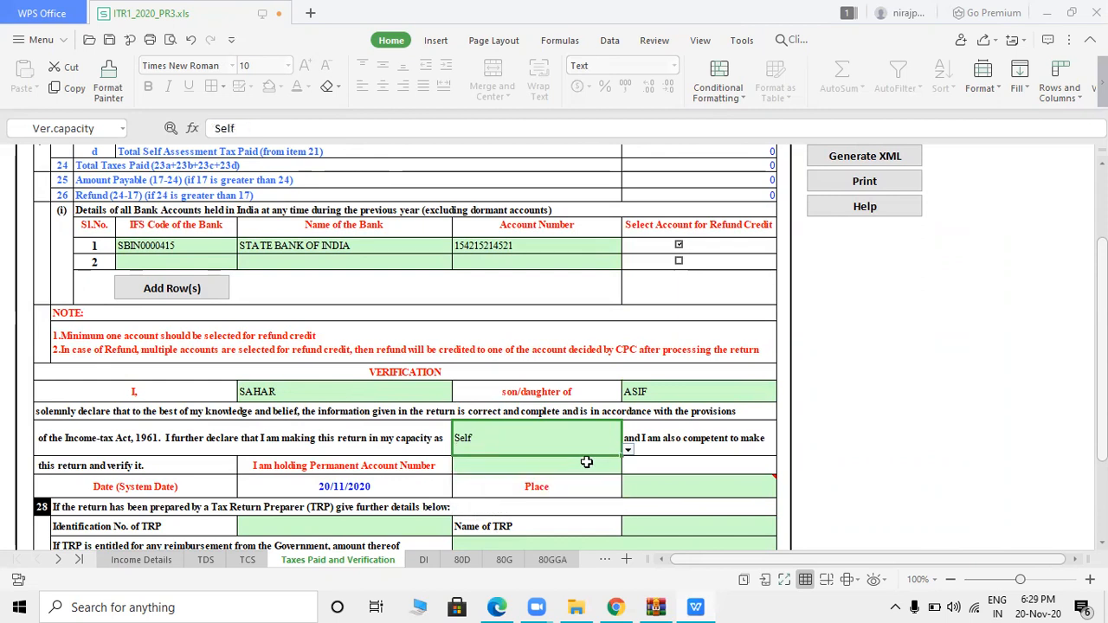
double_click(649, 483)
type("MU")
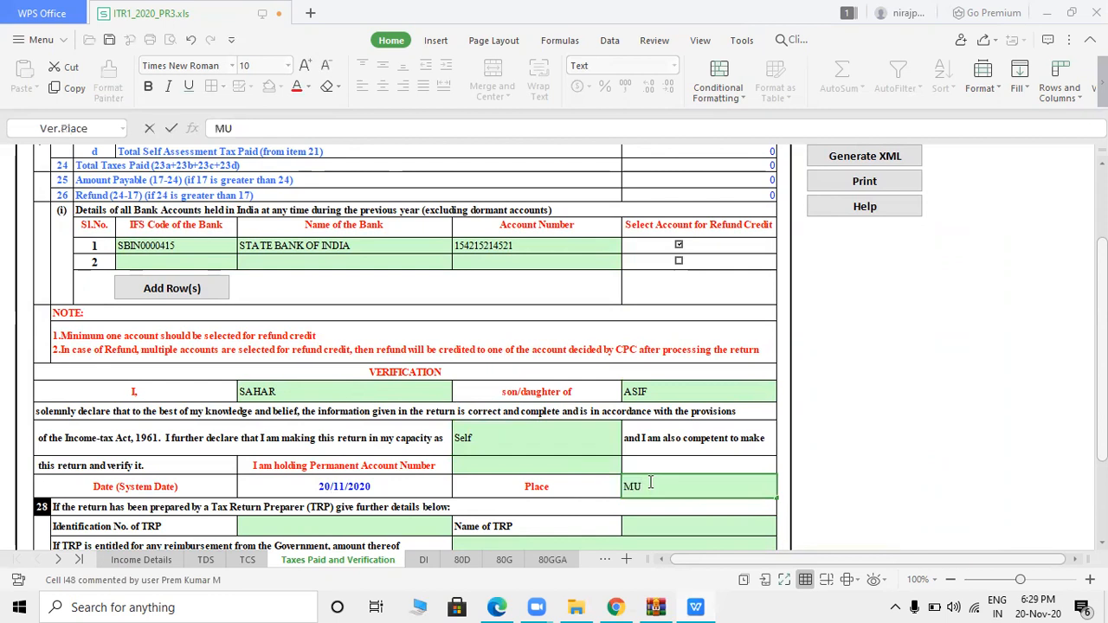
type("MBAI")
key("Tab")
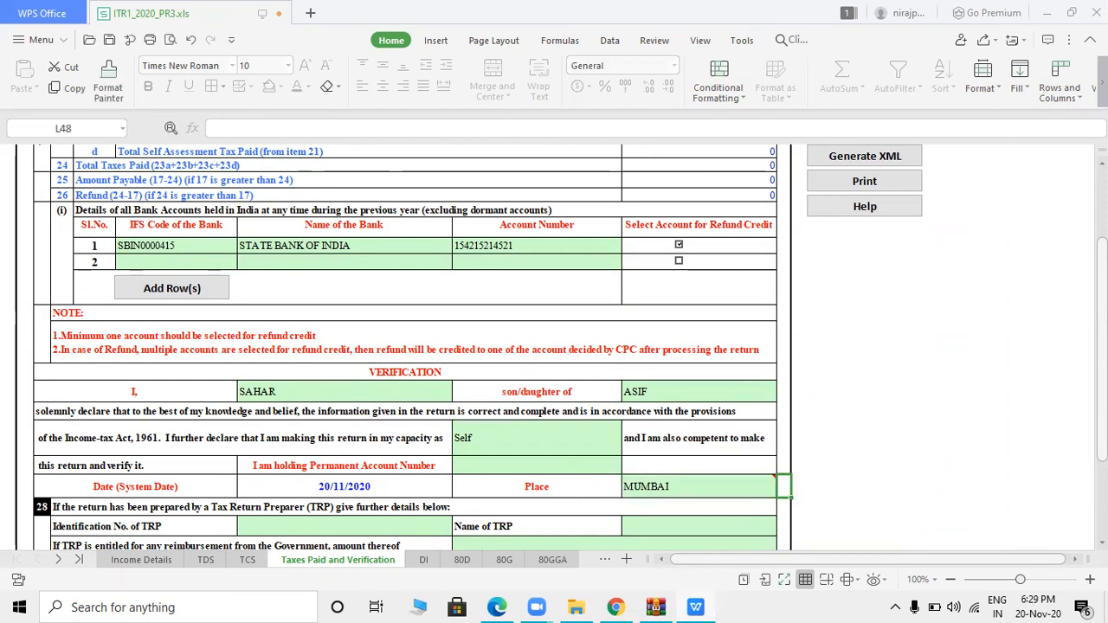
scroll(405, 346, "down", 4)
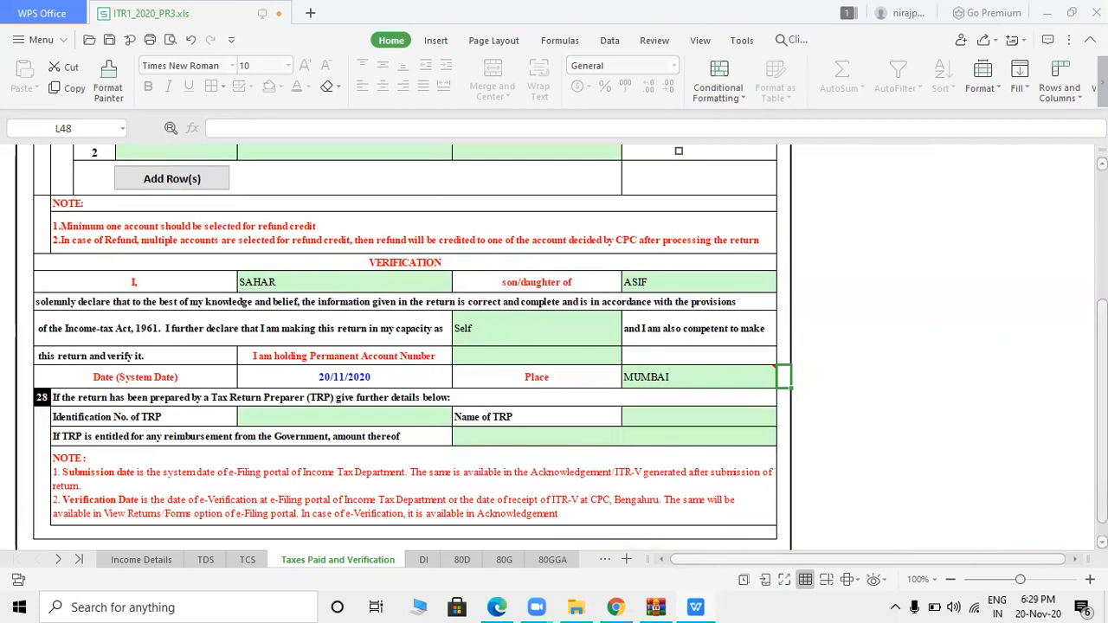
scroll(405, 346, "up", 5)
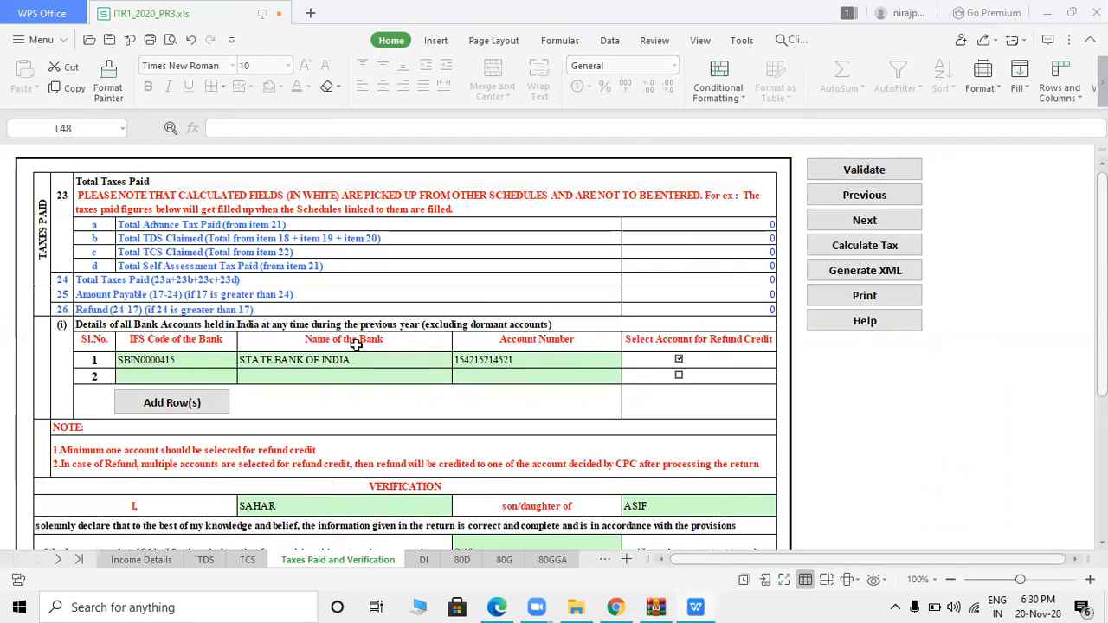
- Run Calculate Tax from the top of Income Details and dismiss the macro error
left_click(126, 560)
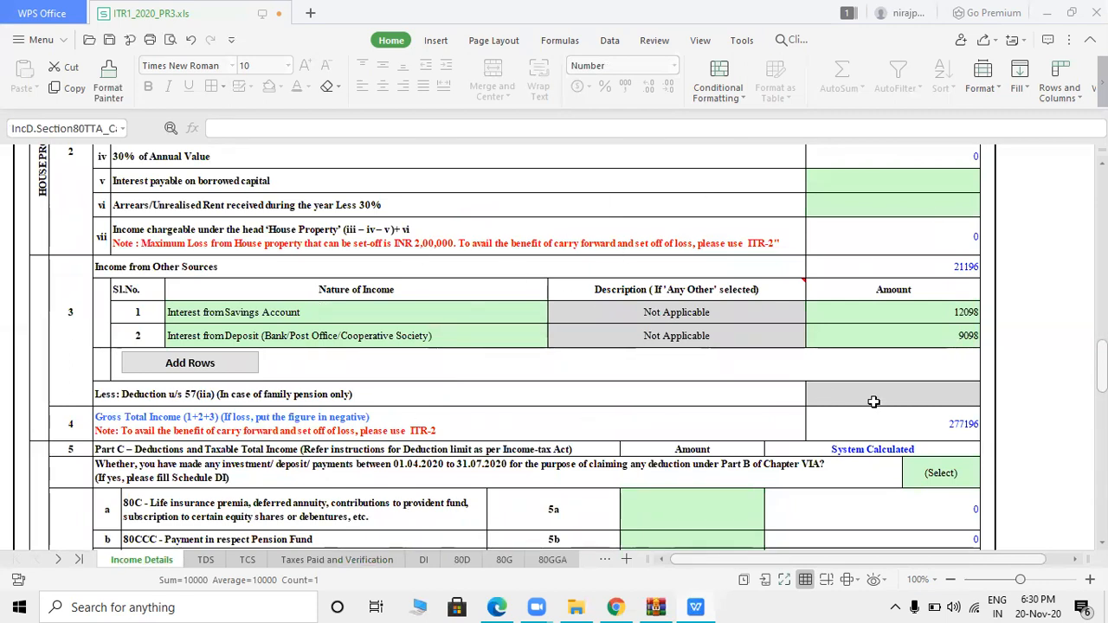
scroll(505, 347, "up", 10)
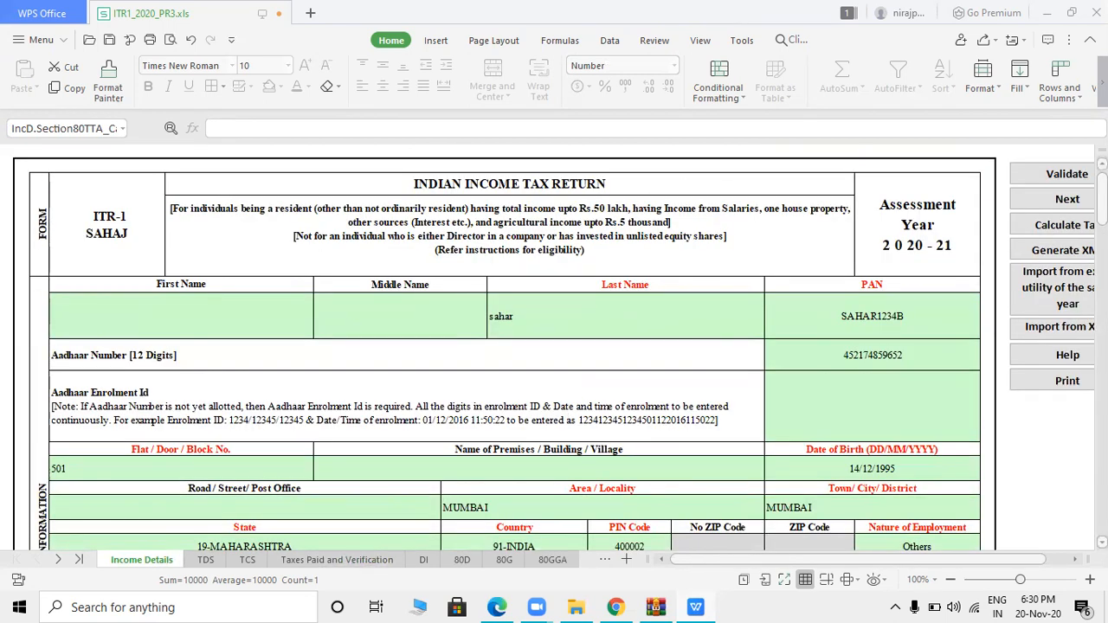
left_click(1082, 226)
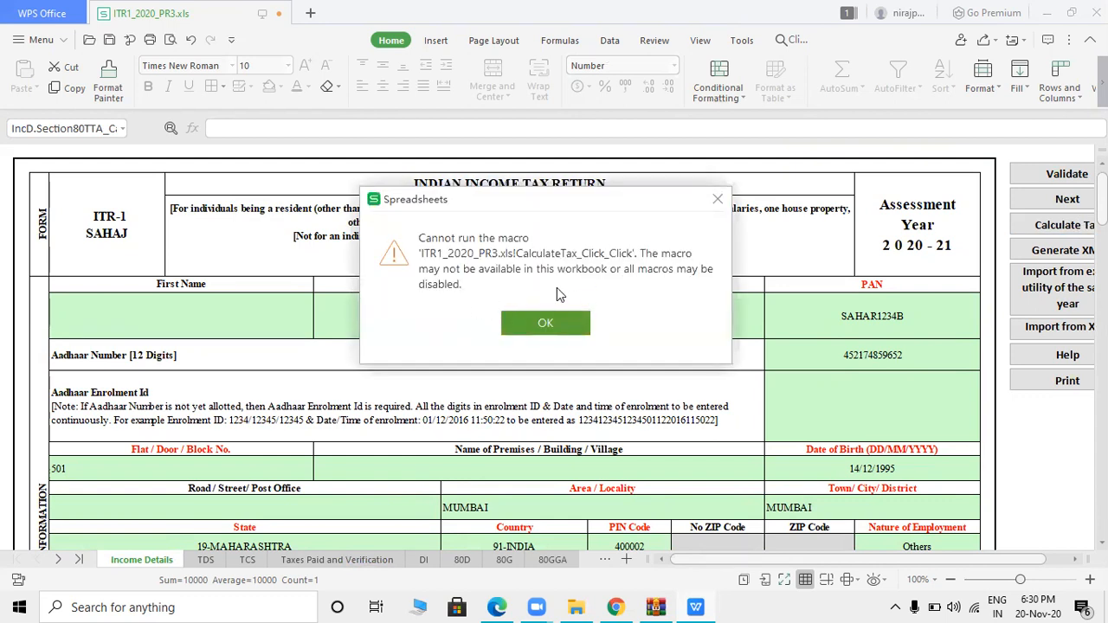
left_click(560, 320)
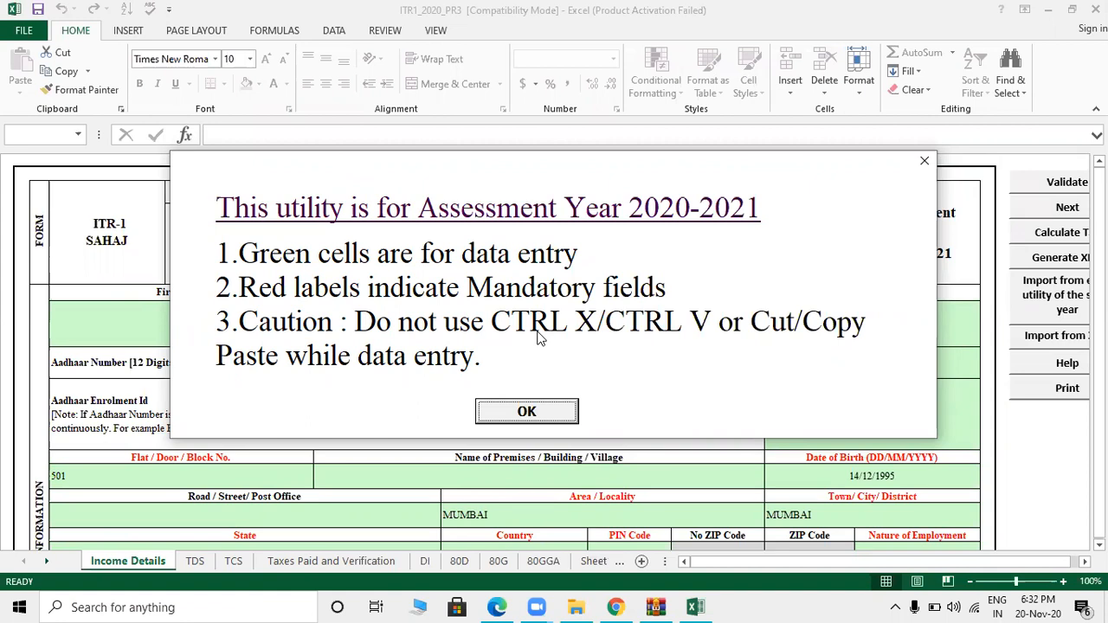
- Dismiss the Assessment Year 2020-2021 notice, run Calculate Tax, and close the missing-fields alert
left_click(526, 411)
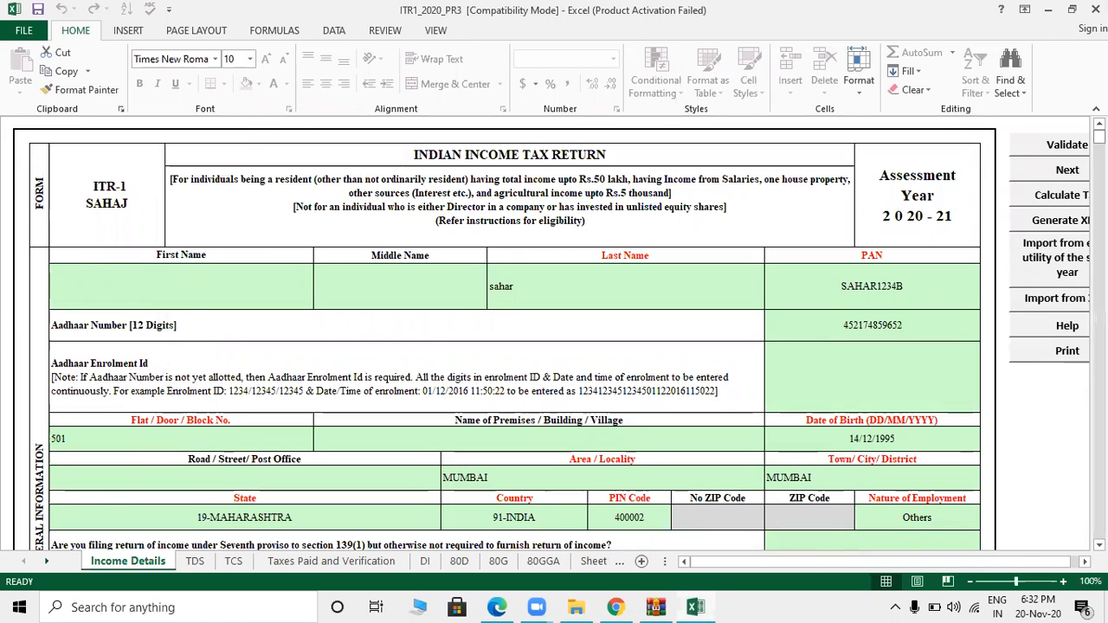
scroll(554, 338, "down", 5)
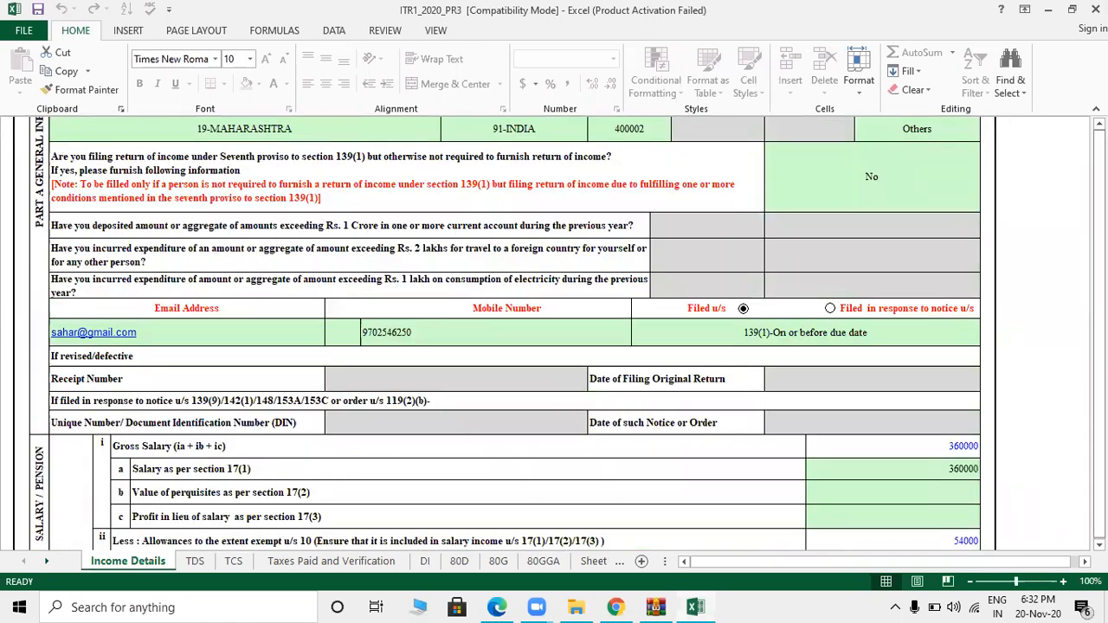
scroll(554, 337, "down", 7)
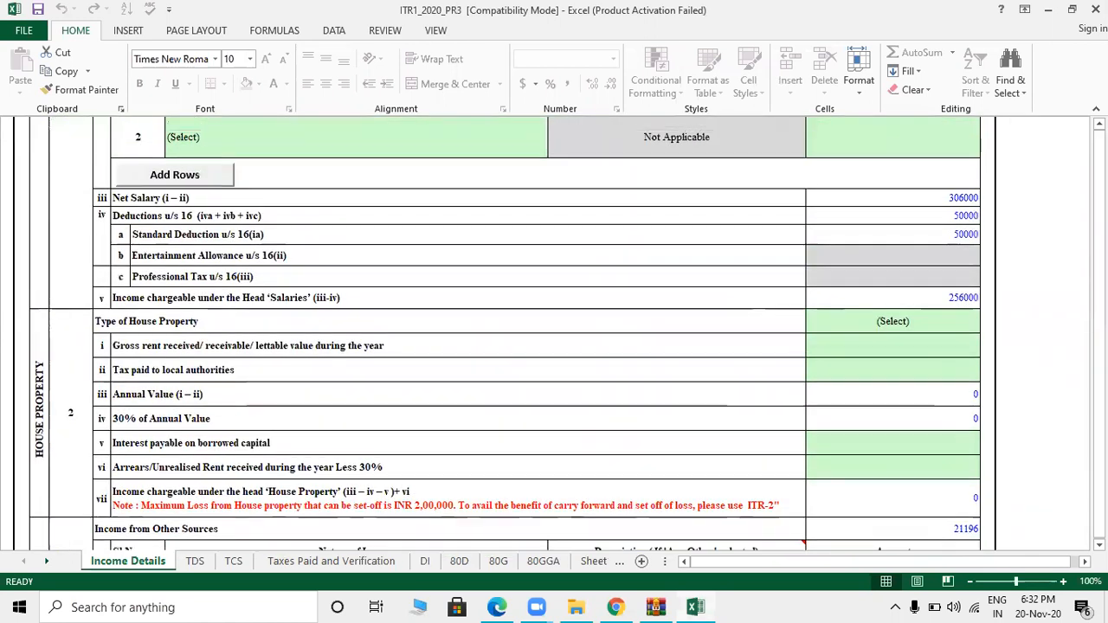
scroll(554, 338, "up", 12)
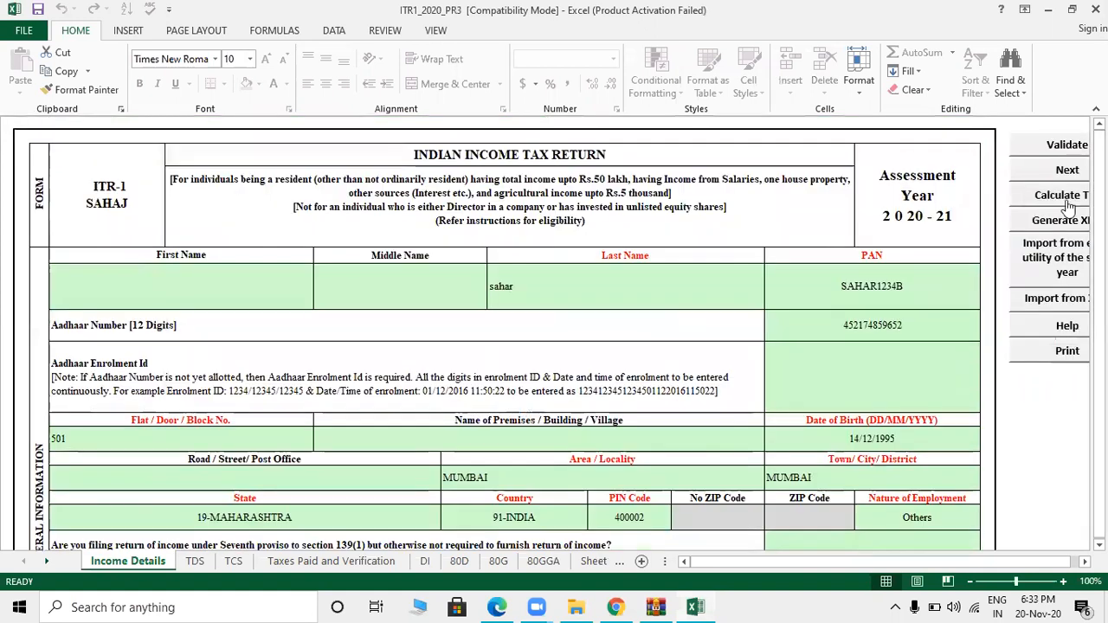
left_click(1066, 197)
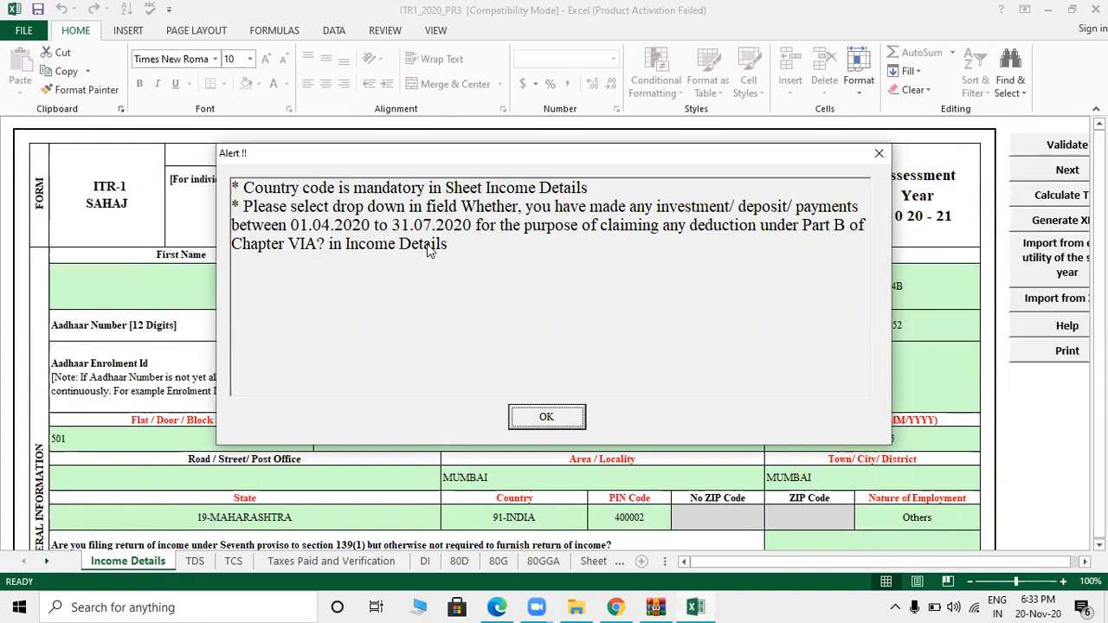
left_click(543, 416)
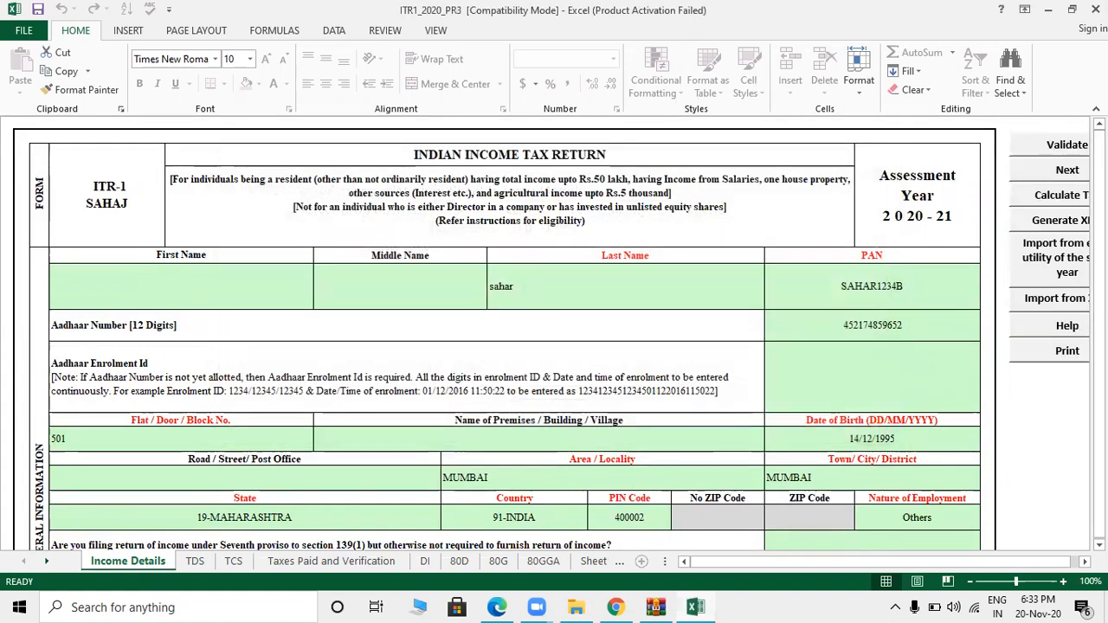
- Keep the seventh proviso answer No, reselect country 91-INDIA, and rerun Calculate Tax
left_click_drag(1099, 199, 1099, 167)
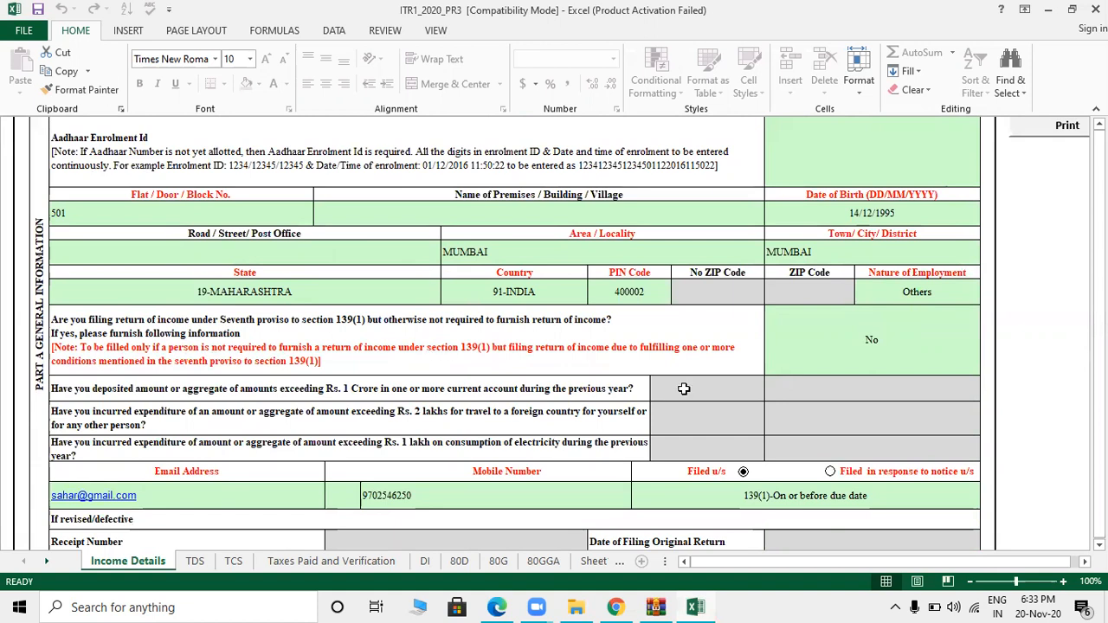
left_click(909, 370)
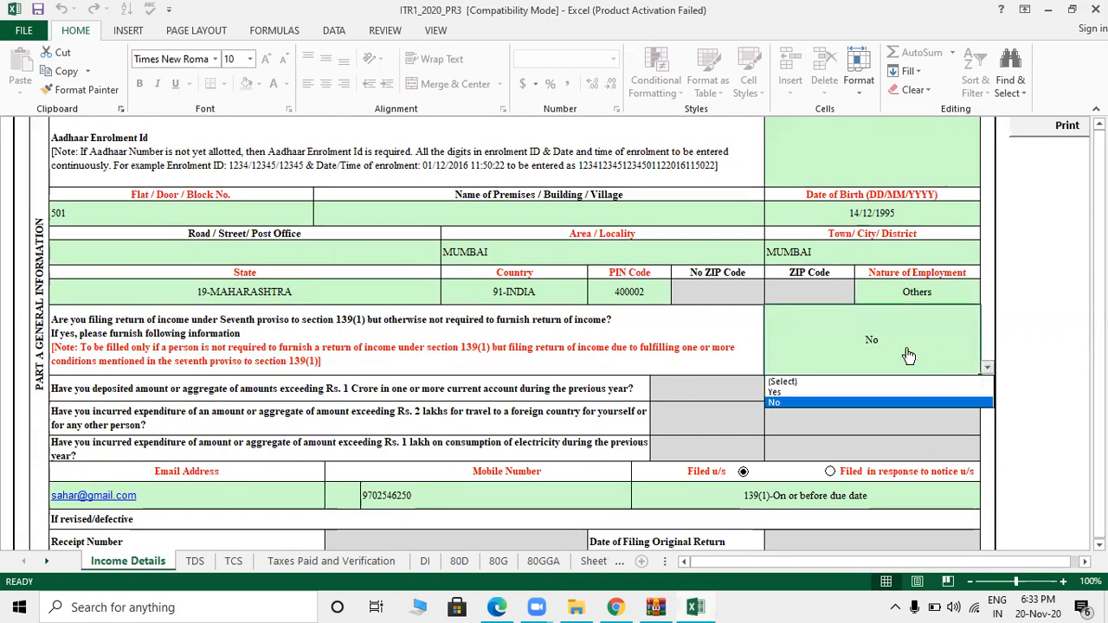
left_click(775, 403)
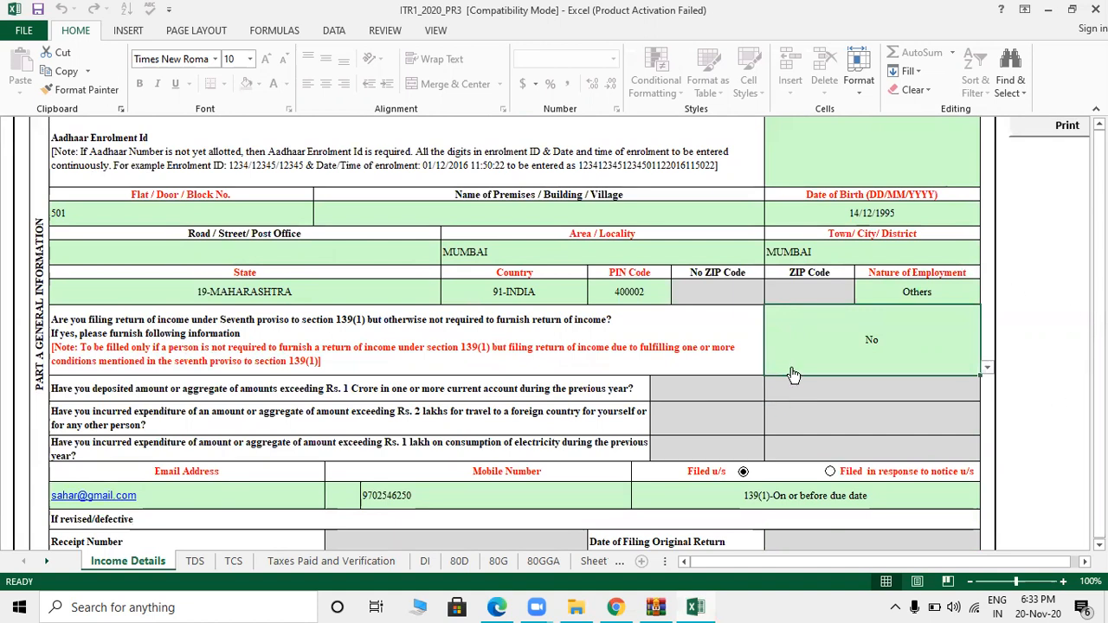
left_click(523, 295)
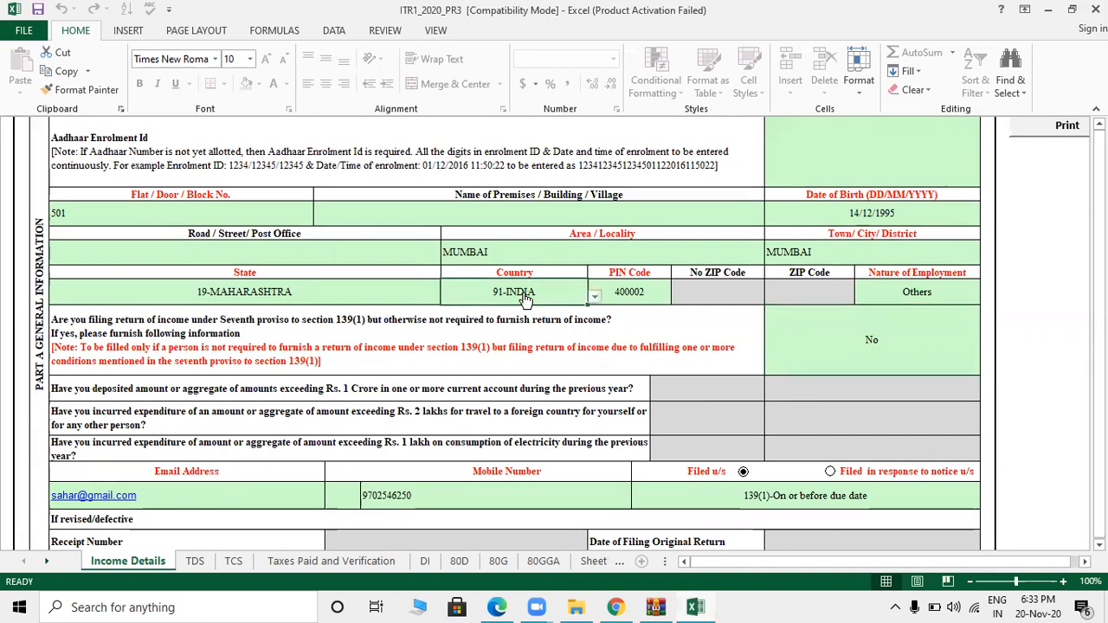
left_click(507, 312)
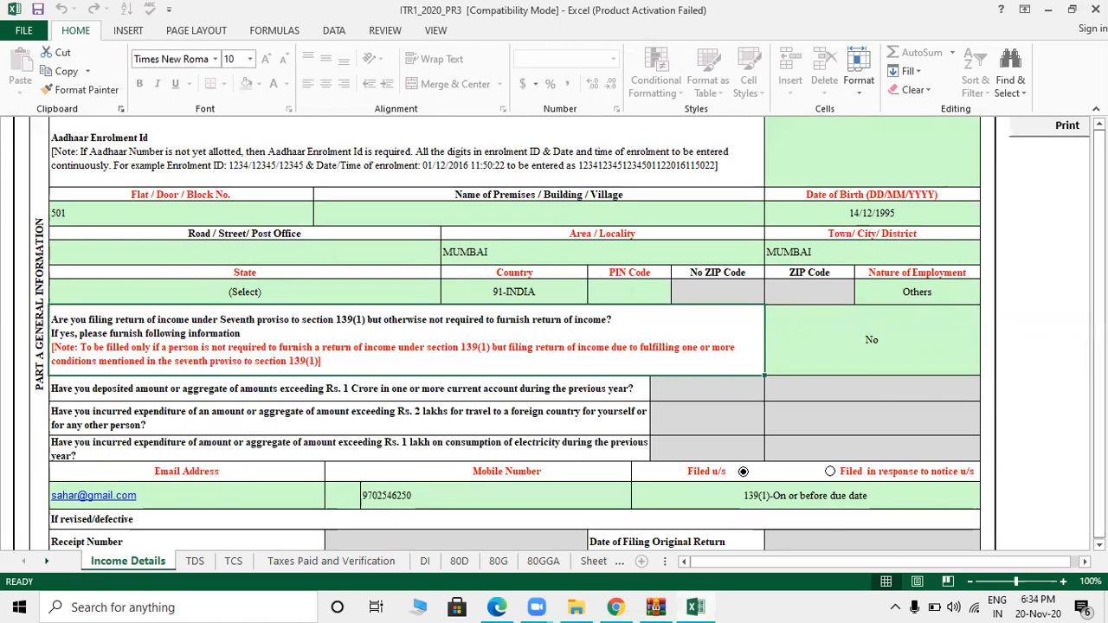
scroll(1056, 190, "up", 3)
left_click(1063, 194)
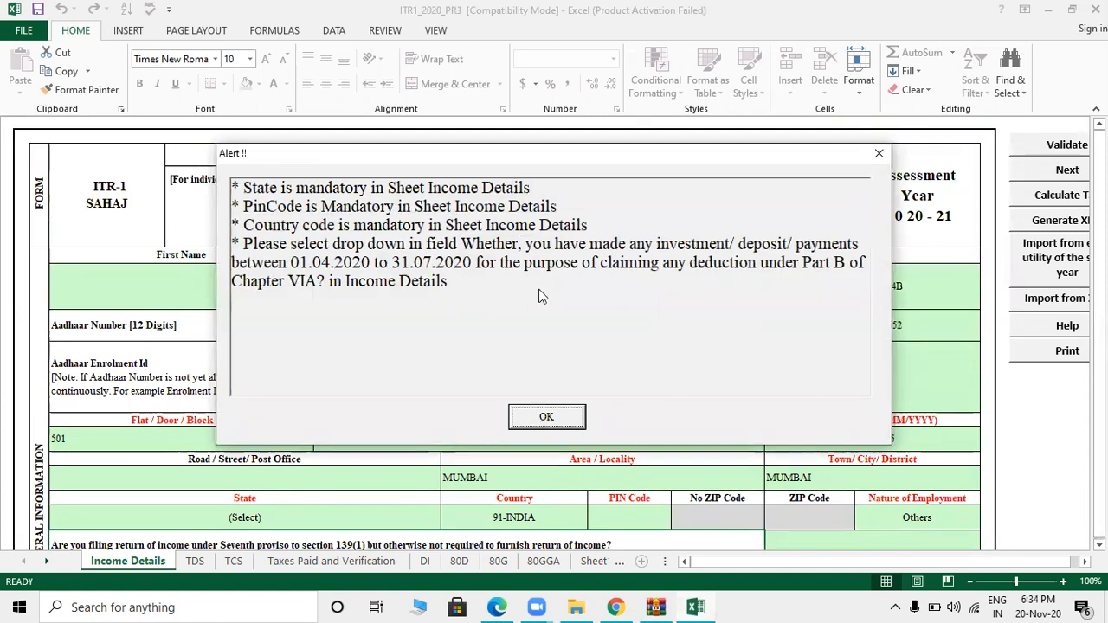
- Dismiss the alert and set the State to 19-MAHARASHTRA
left_click(534, 415)
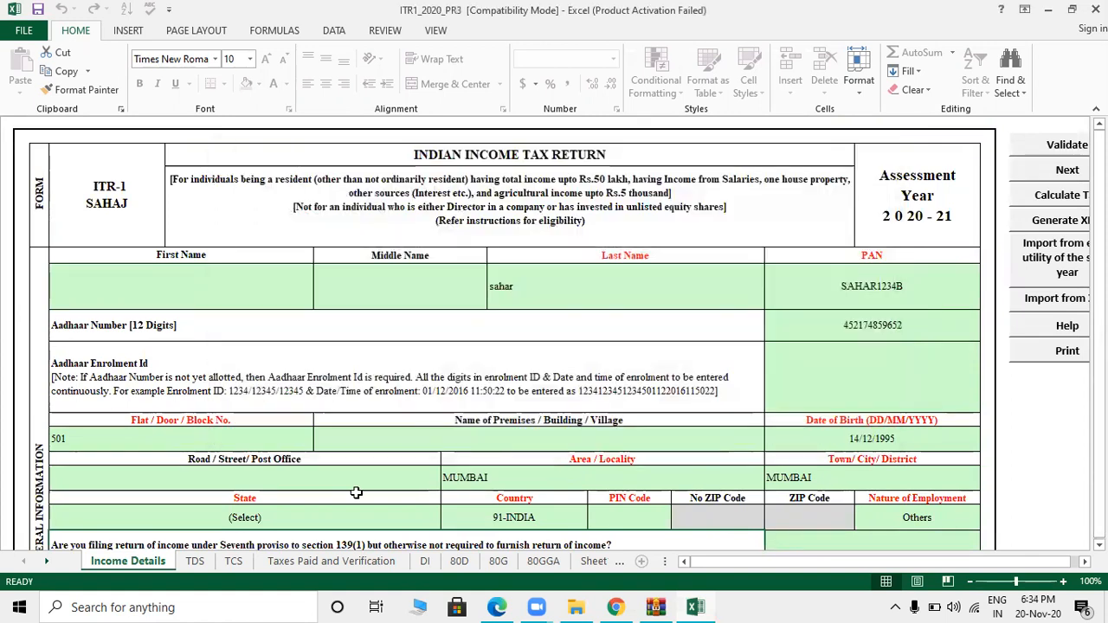
key("Up")
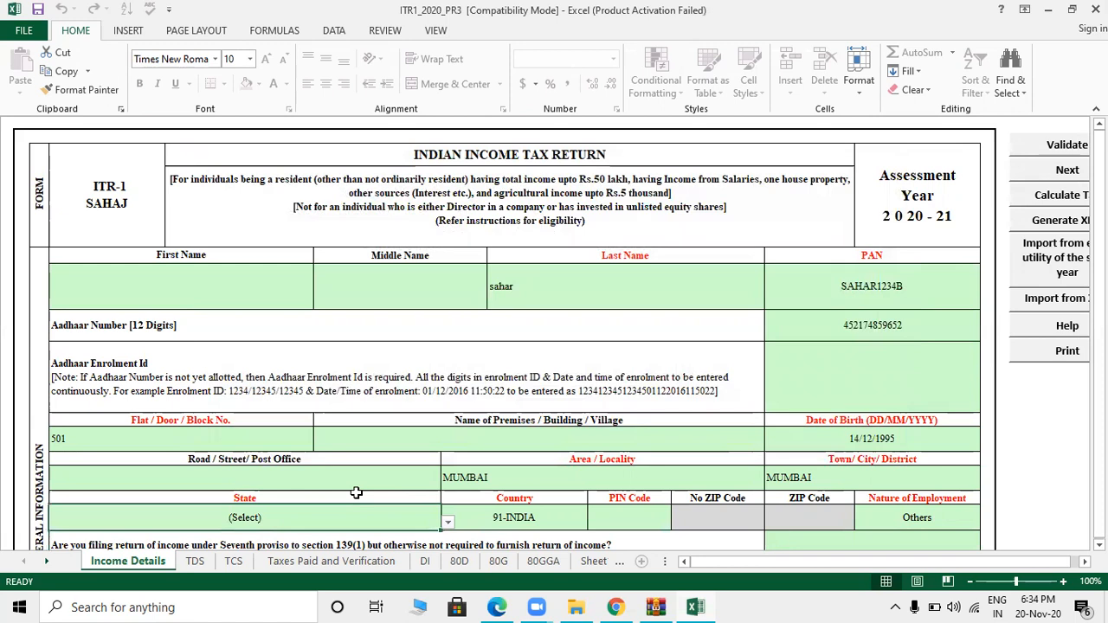
key("alt+Down")
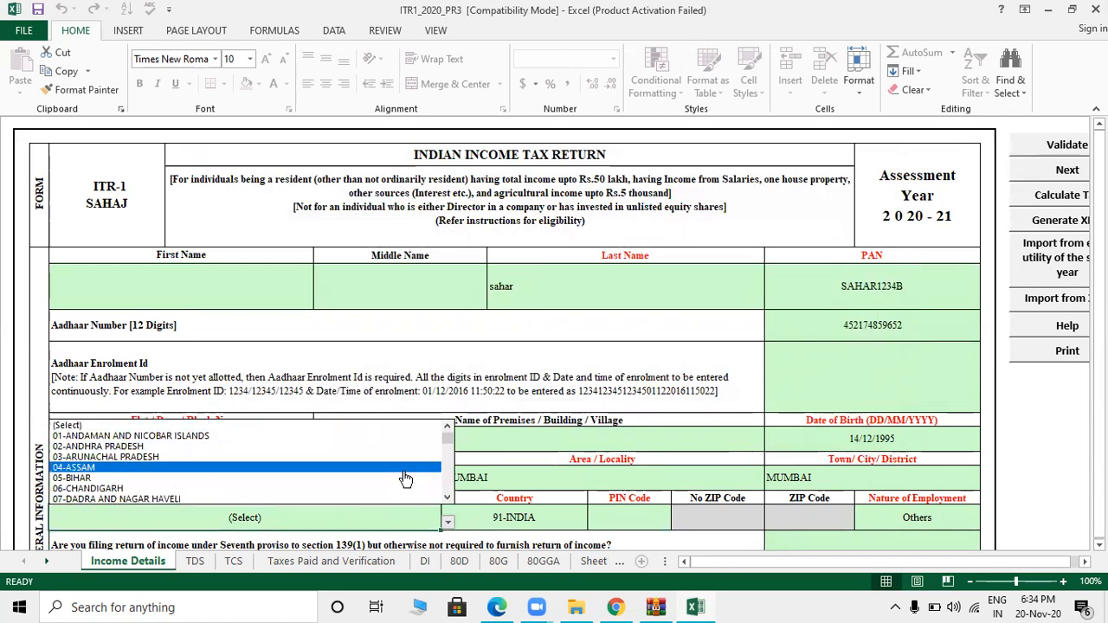
left_click_drag(446, 444, 452, 471)
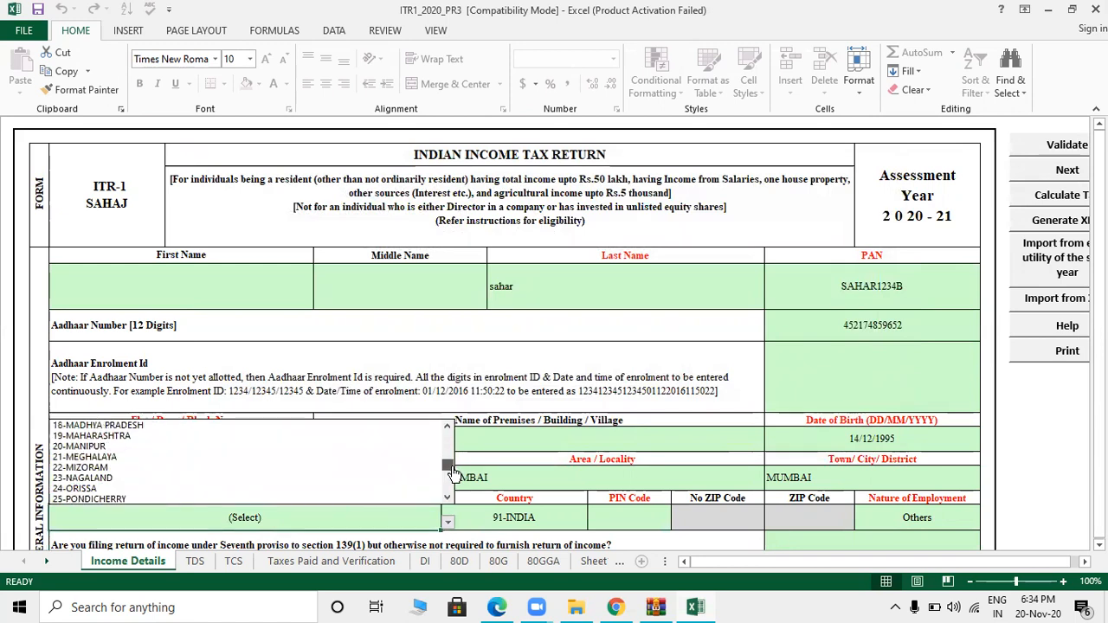
left_click(173, 437)
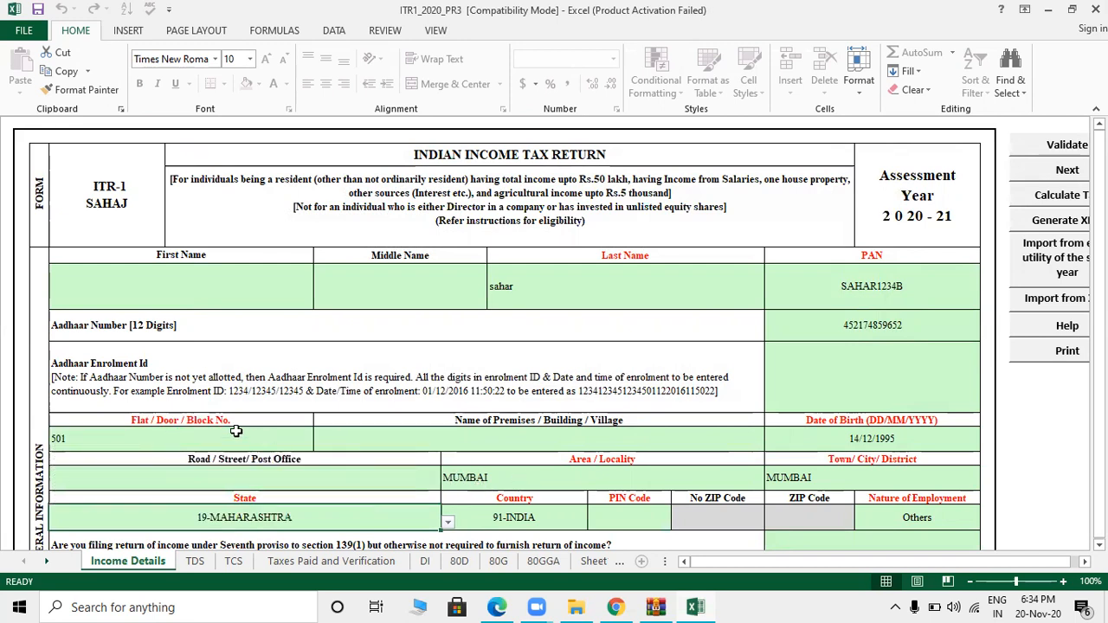
left_click(871, 477)
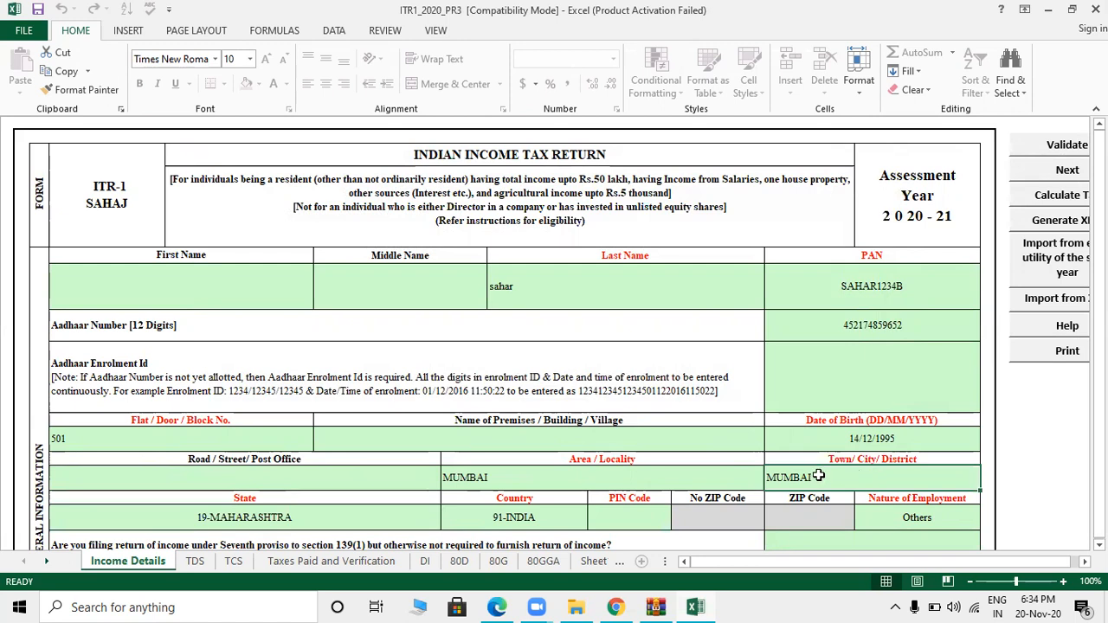
- Rerun the tax calculation, close its alert, and enter PIN Code 401202
left_click(1065, 195)
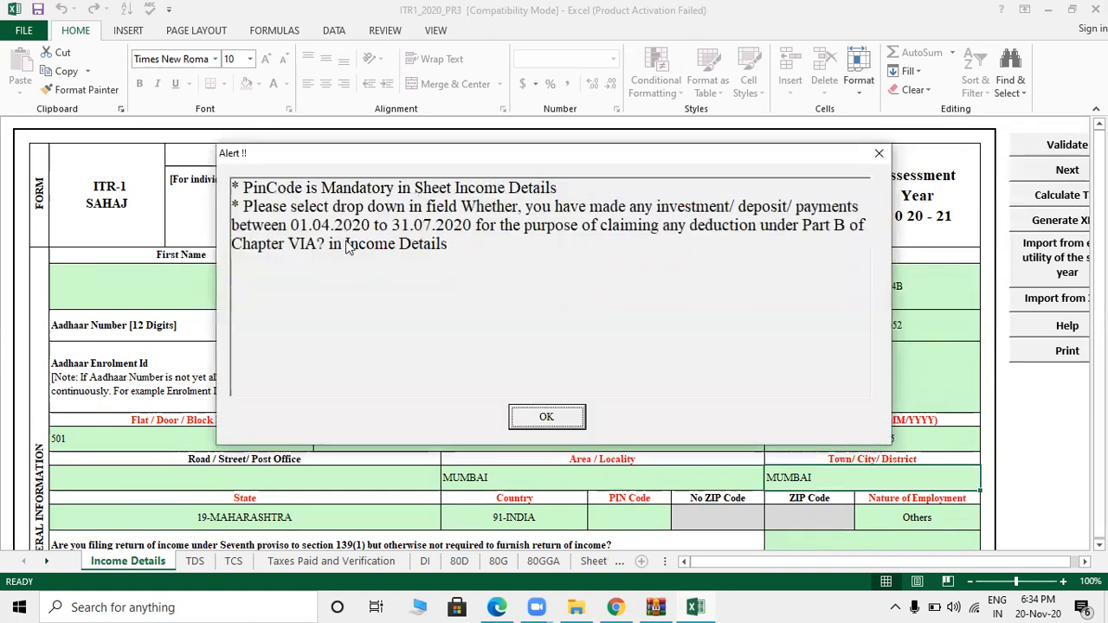
left_click(546, 416)
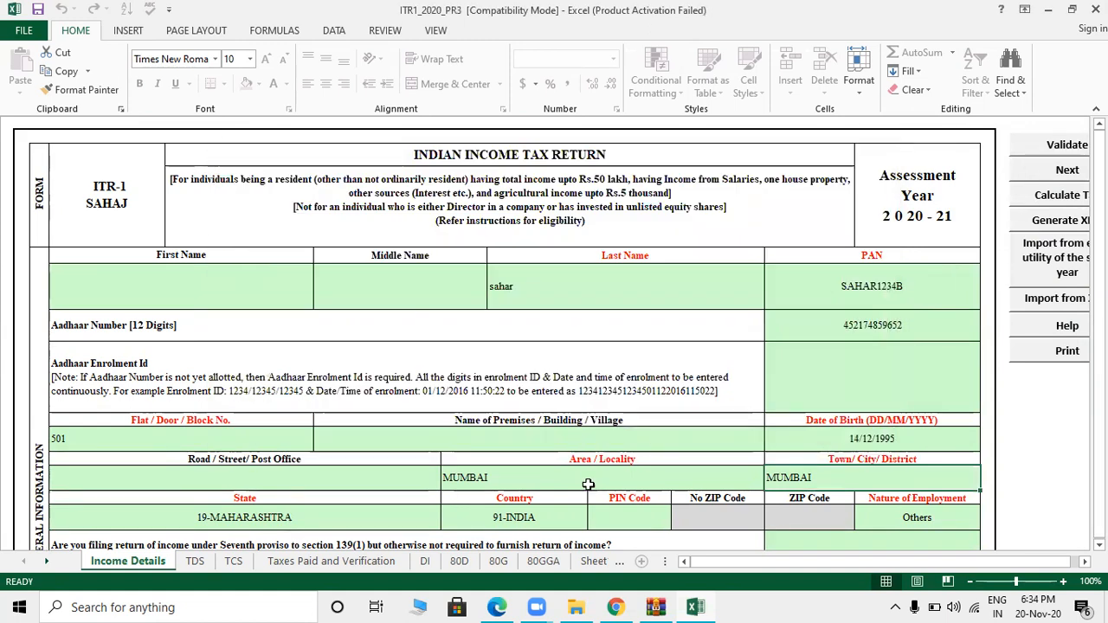
key("Tab")
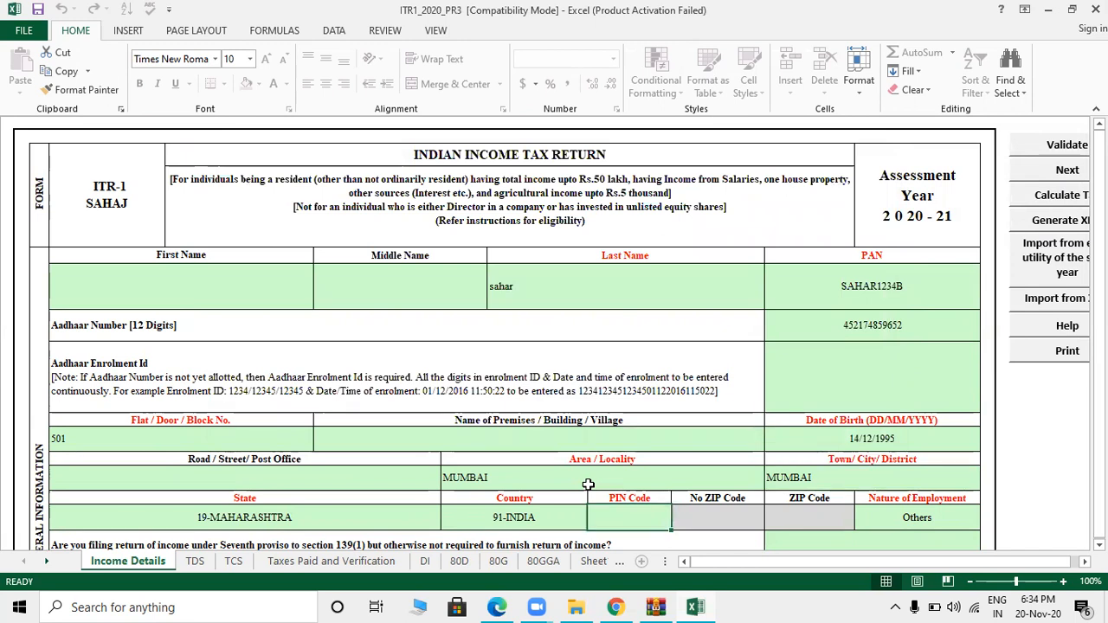
type("401202")
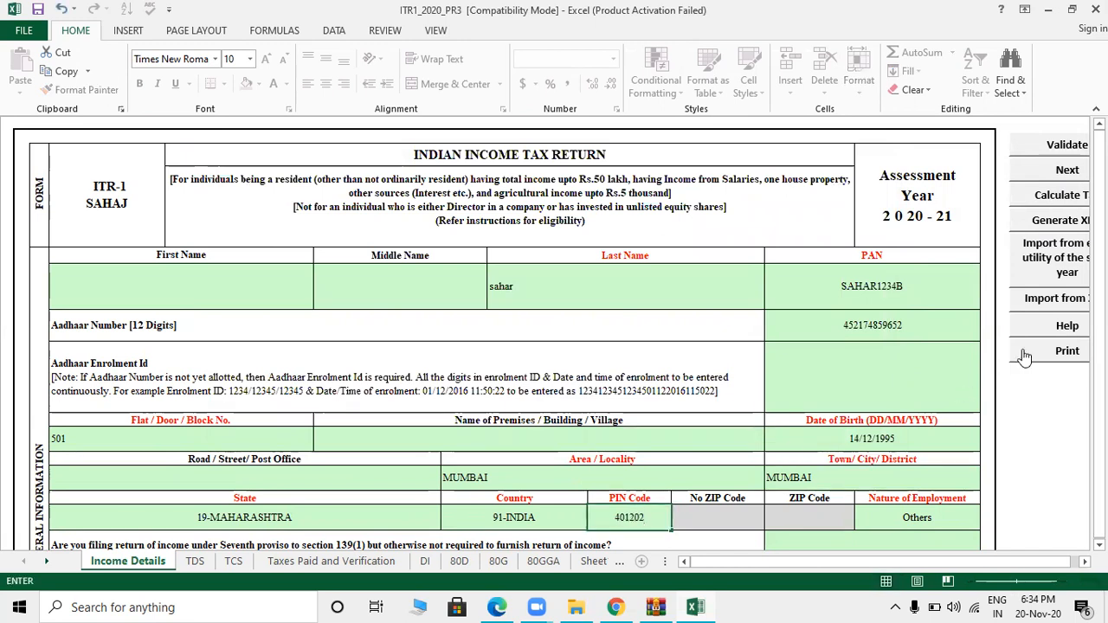
left_click_drag(1099, 147, 1099, 202)
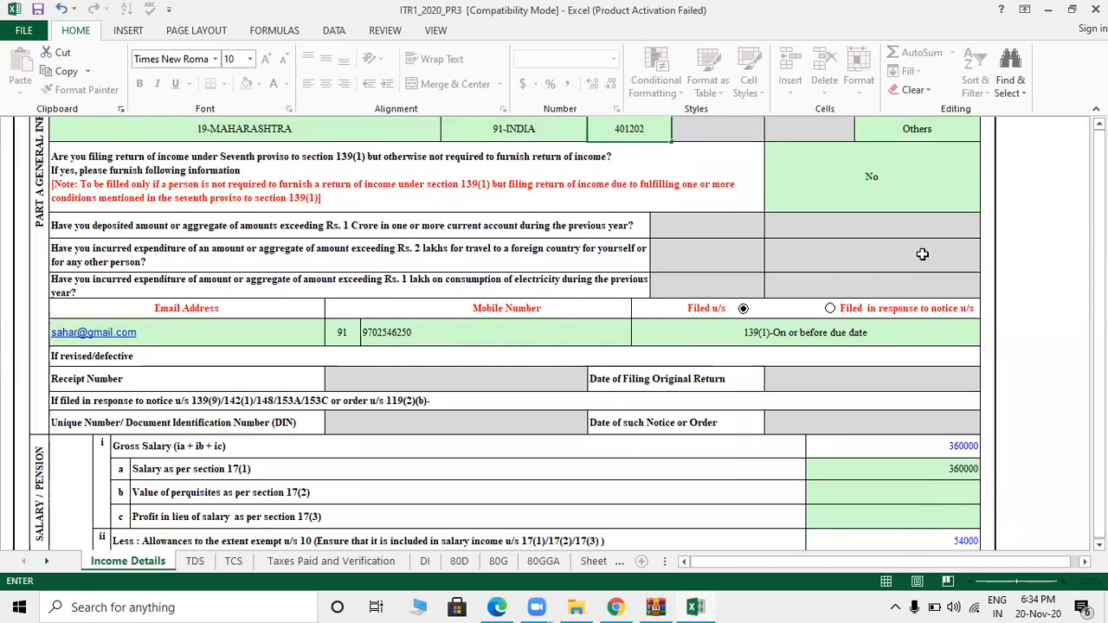
- Reselect No for the seventh proviso question, rerun Calculate Tax, and dismiss the investment-question alert
left_click(887, 180)
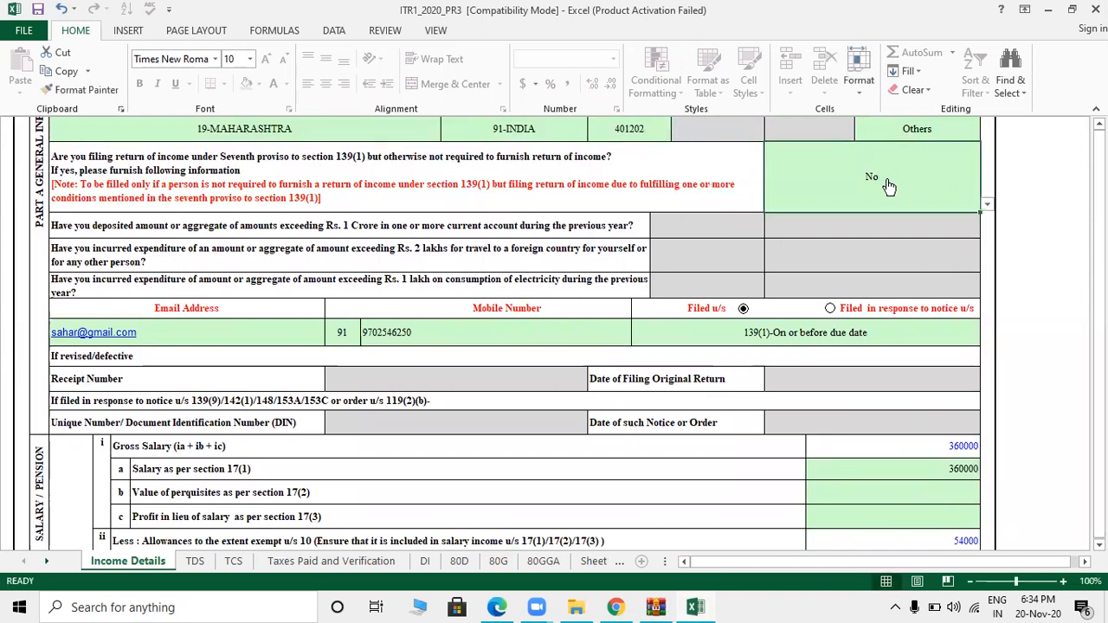
key("alt+Down")
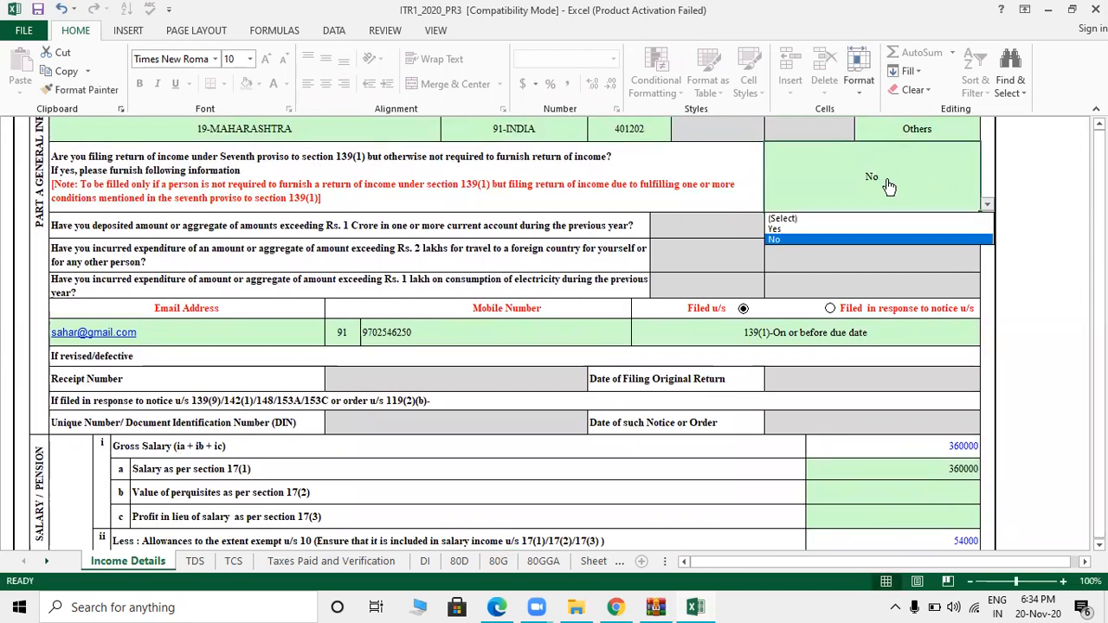
left_click(786, 241)
left_click_drag(1099, 184, 1099, 138)
left_click(1065, 195)
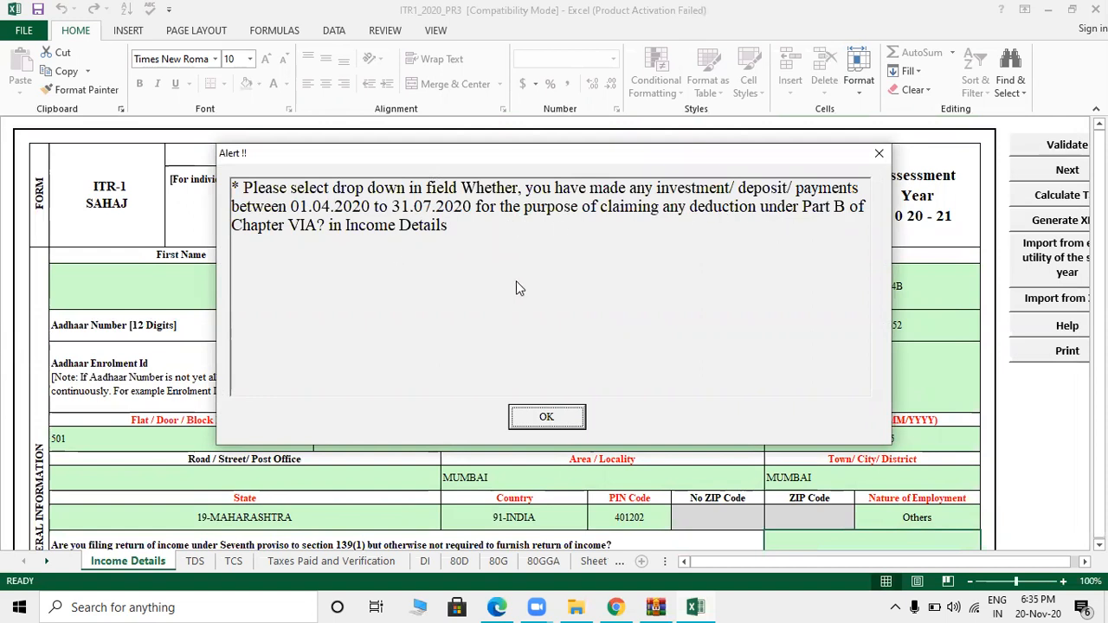
left_click(549, 417)
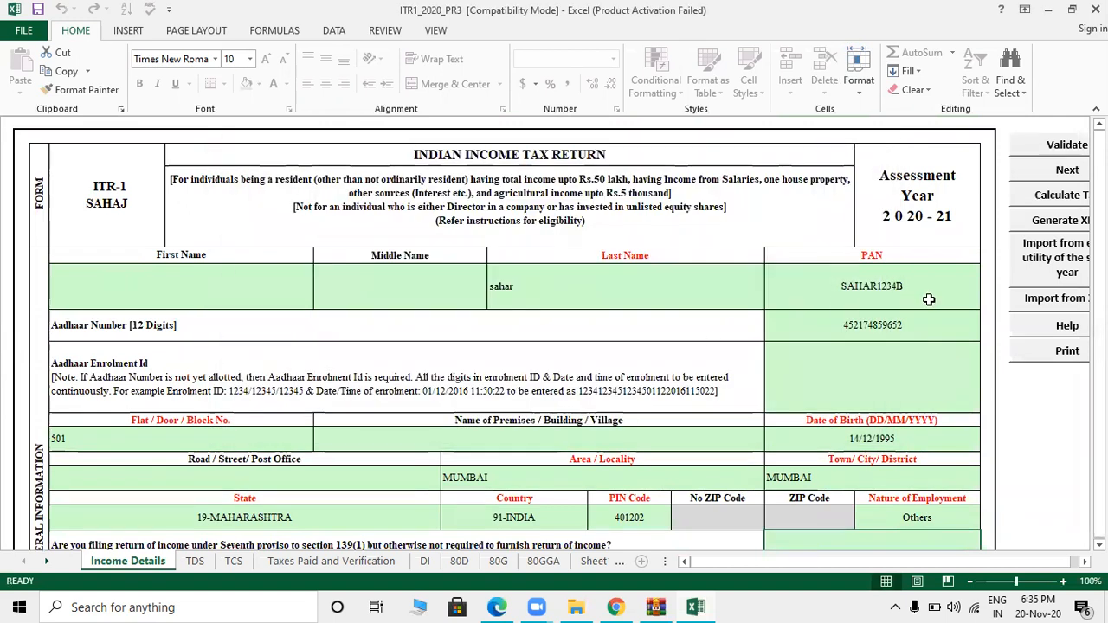
scroll(562, 462, "down", 3)
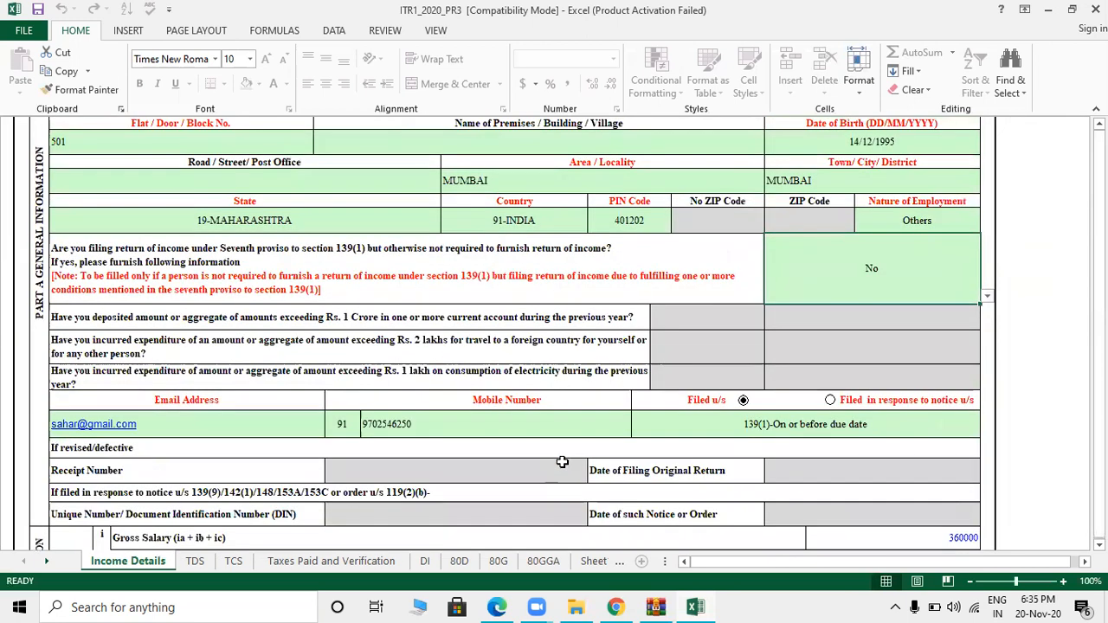
left_click(880, 401)
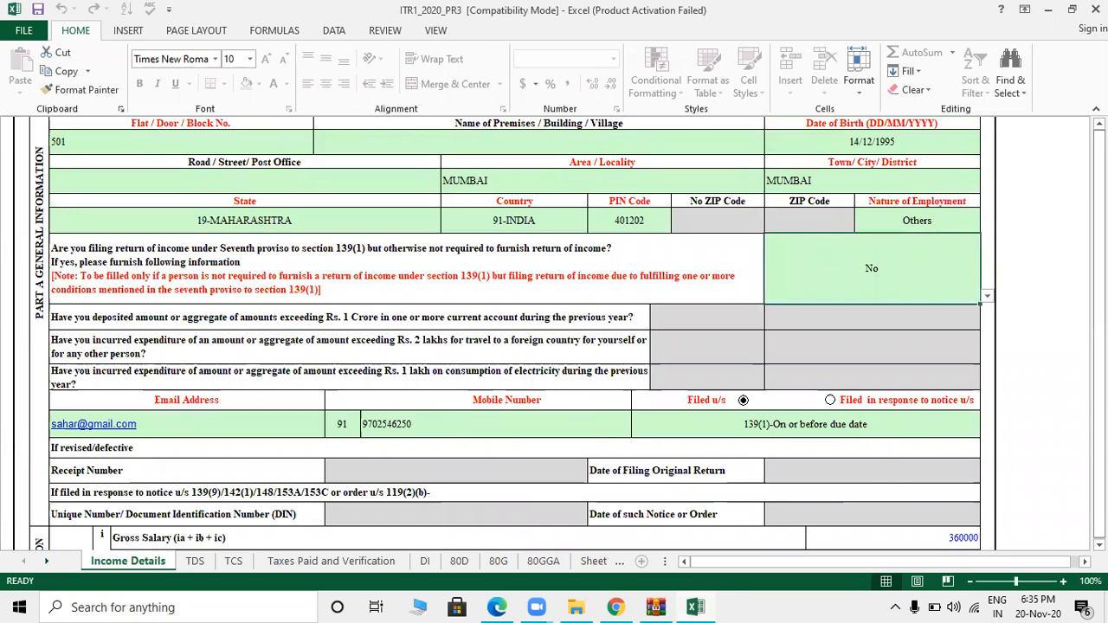
left_click_drag(1099, 282, 1099, 329)
left_click_drag(1099, 183, 1099, 421)
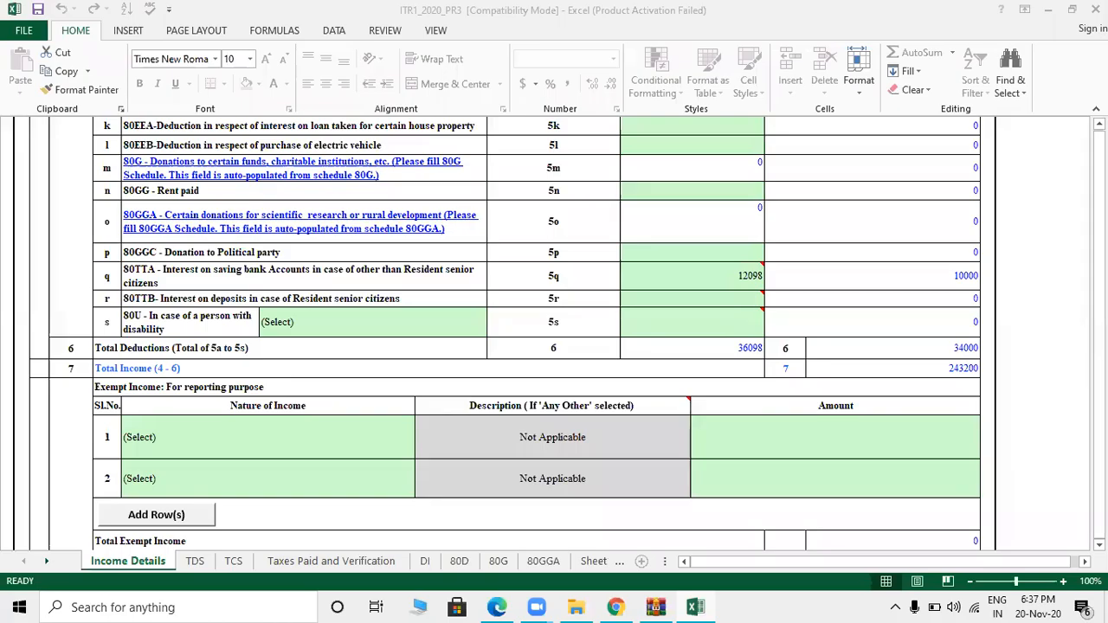
scroll(1082, 216, "up", 15)
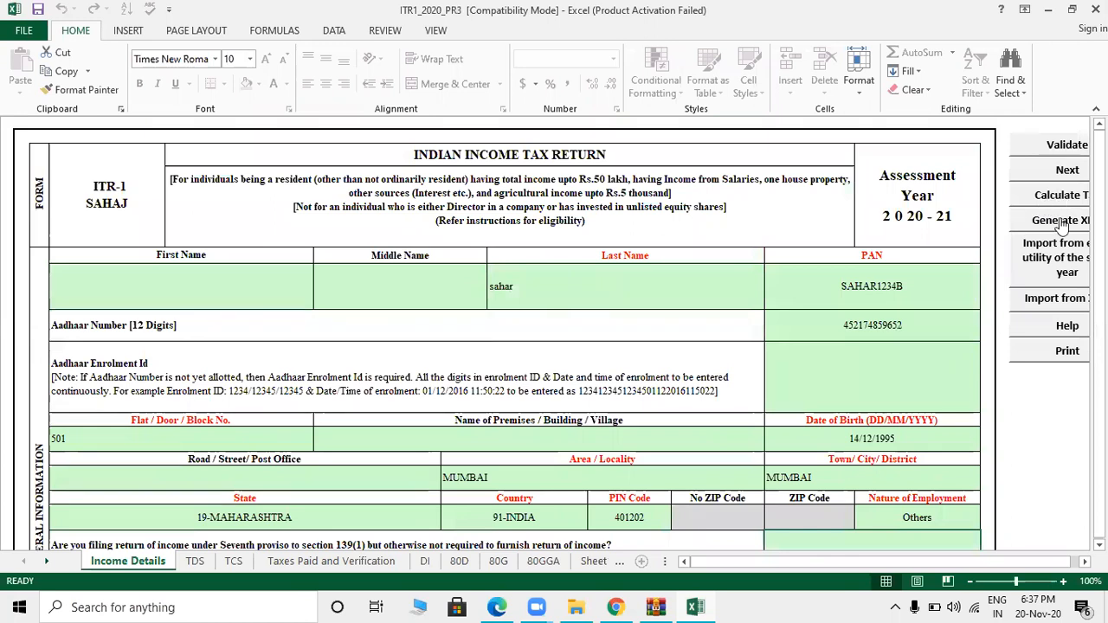
left_click(1062, 223)
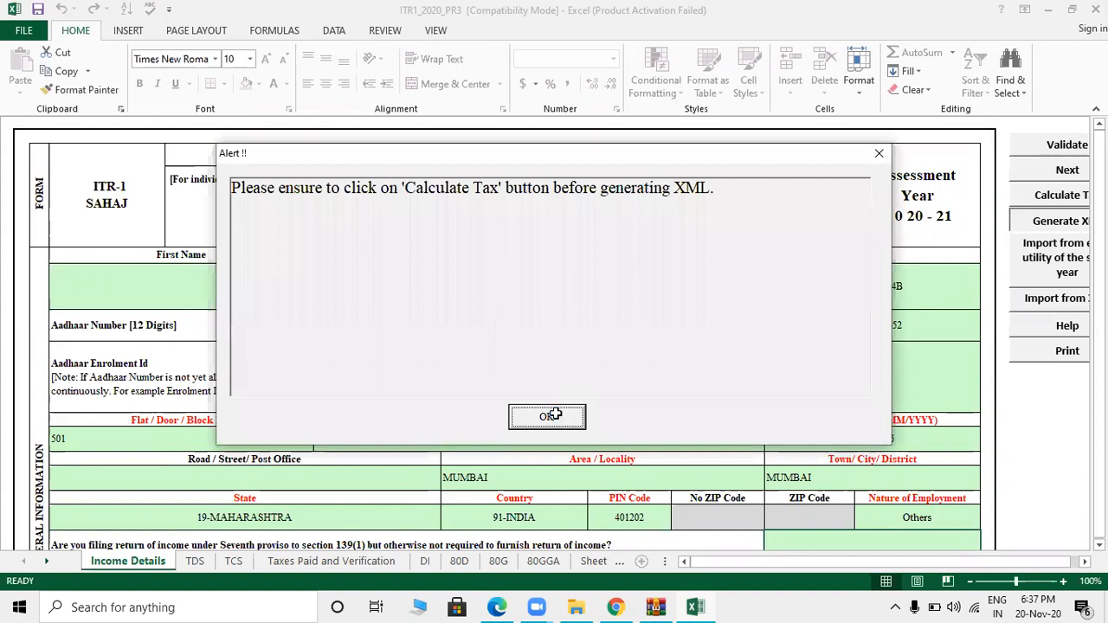
left_click(548, 416)
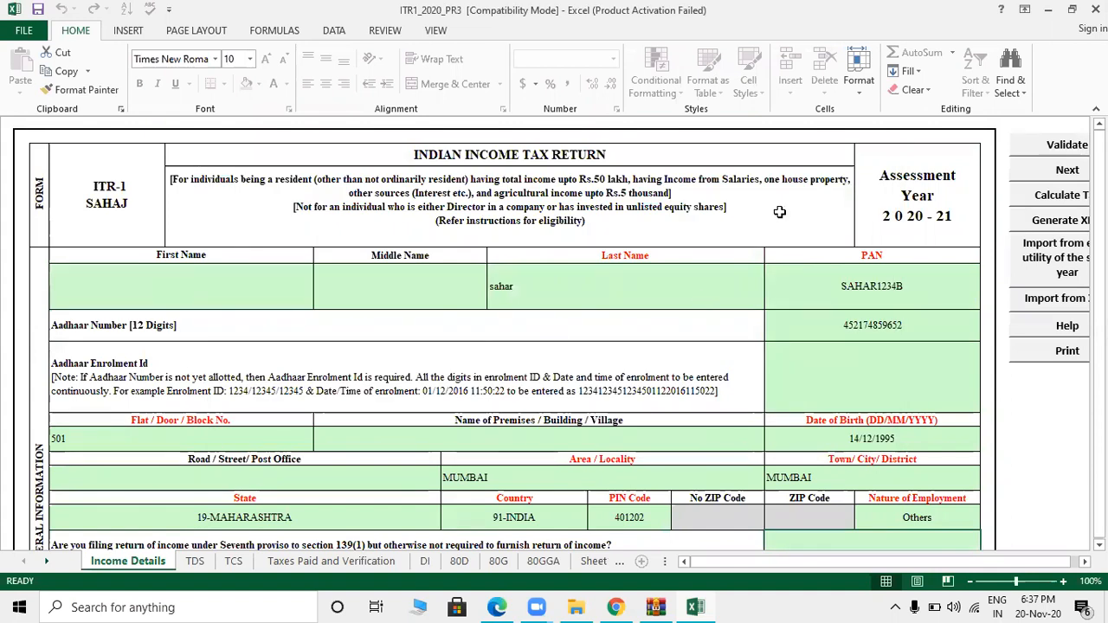
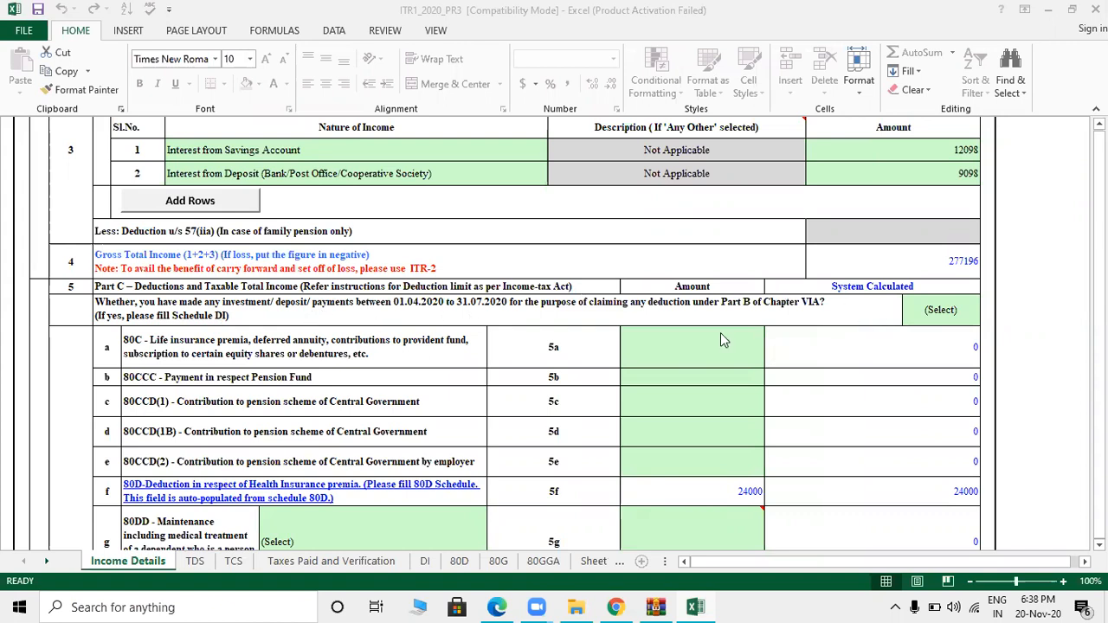
- Answer the Part C investments-made question with No after briefly picking Yes
left_click(941, 309)
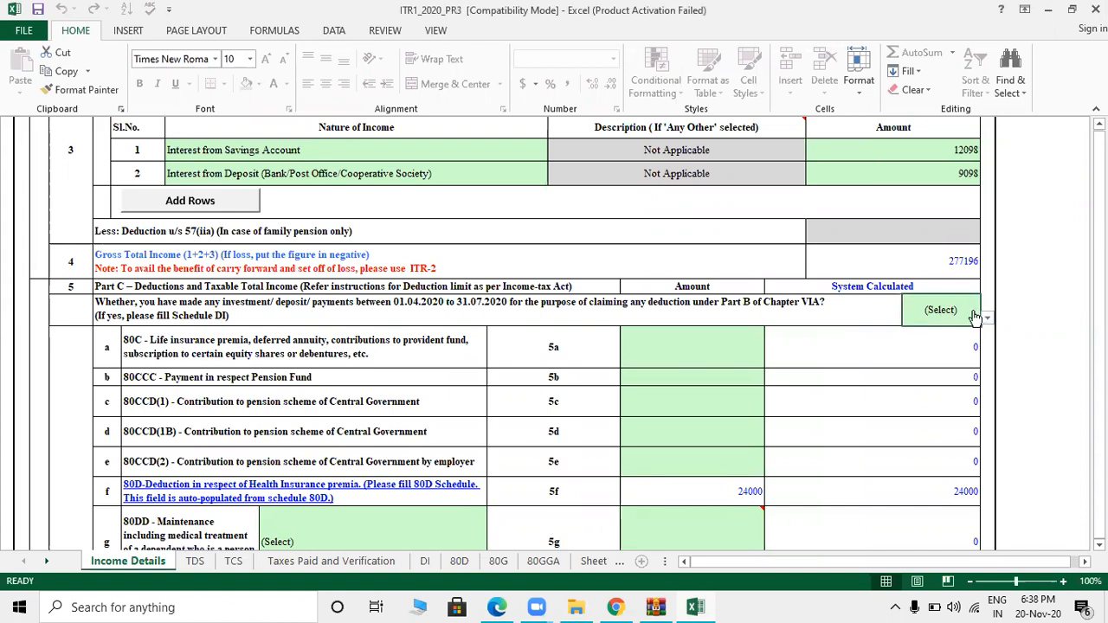
left_click(987, 318)
left_click(919, 343)
key("alt+Down")
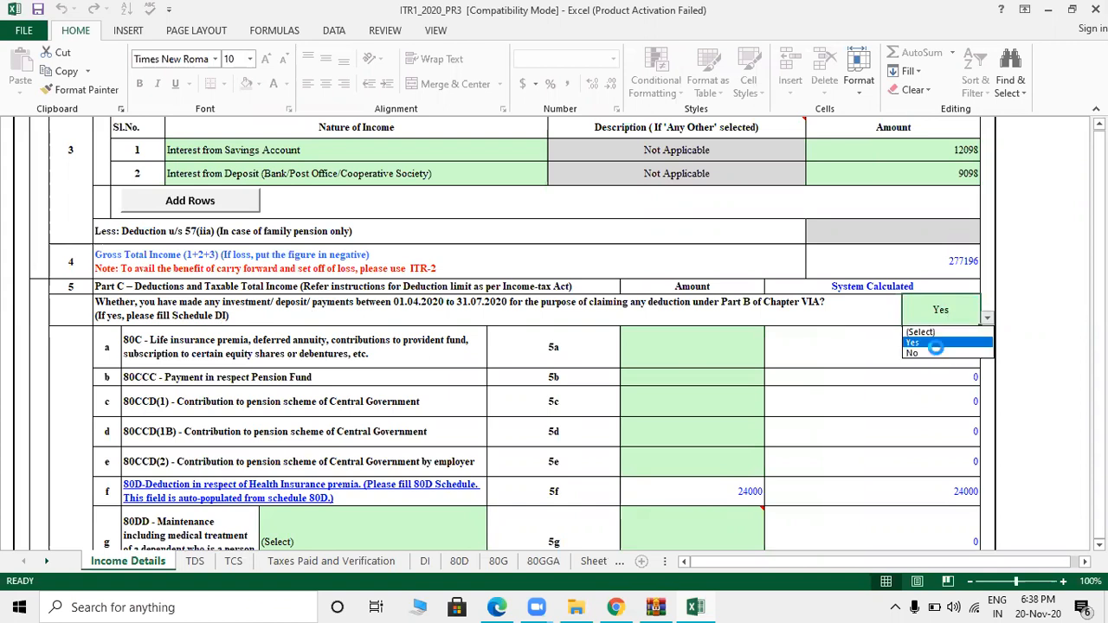
left_click(934, 344)
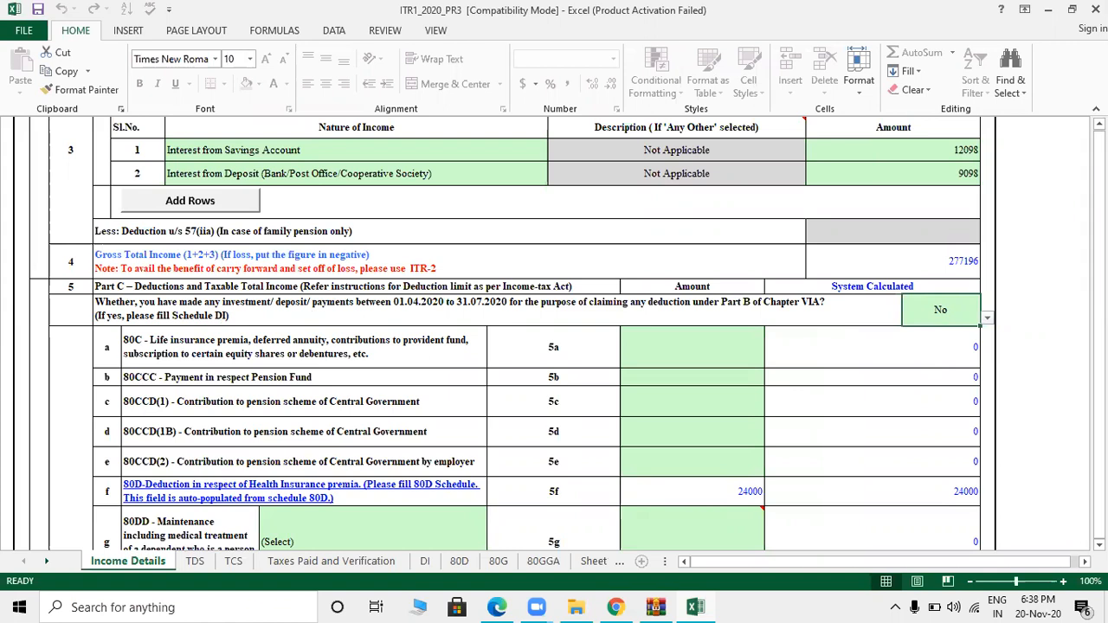
scroll(553, 333, "up", 15)
- Rerun Calculate Tax, dismiss the mandatory-PAN alert, and select the Verification PAN cell
left_click(1071, 196)
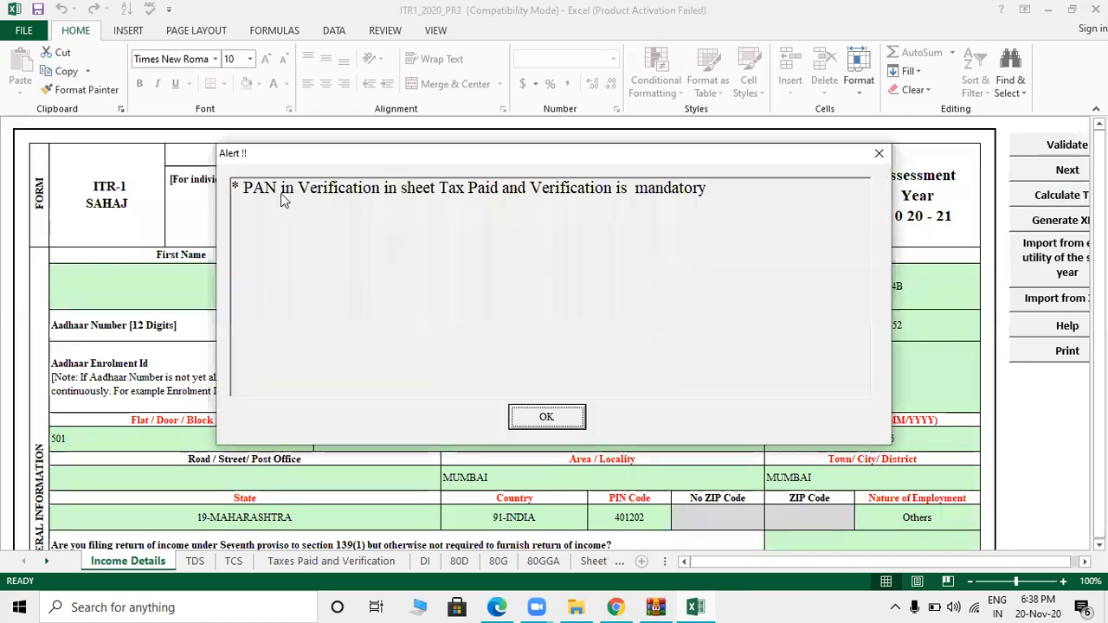
left_click(875, 153)
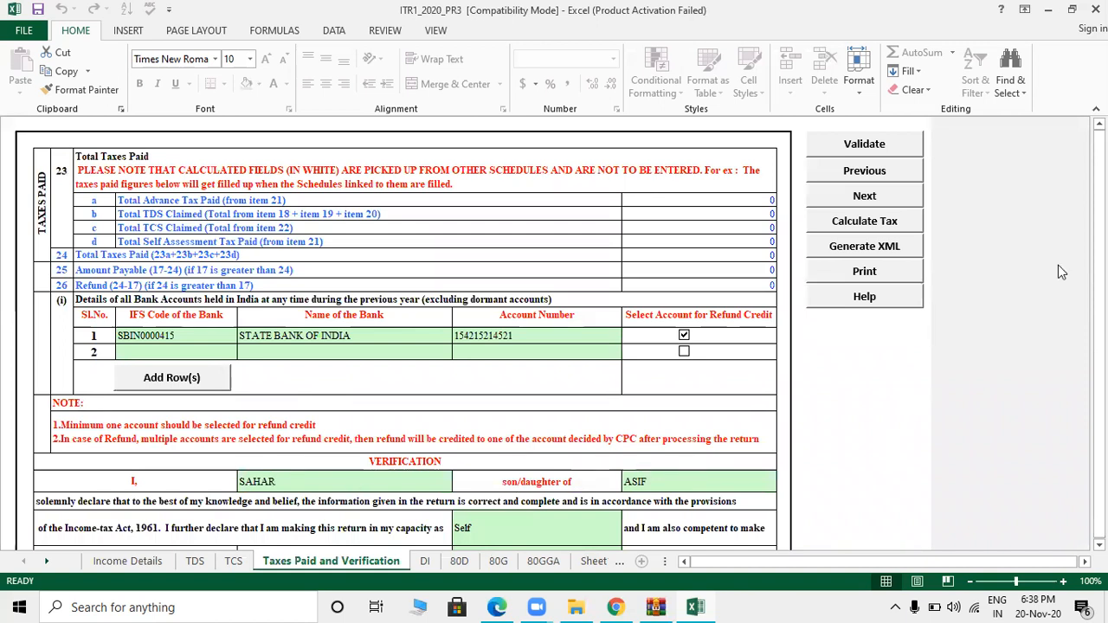
left_click_drag(1099, 210, 1099, 220)
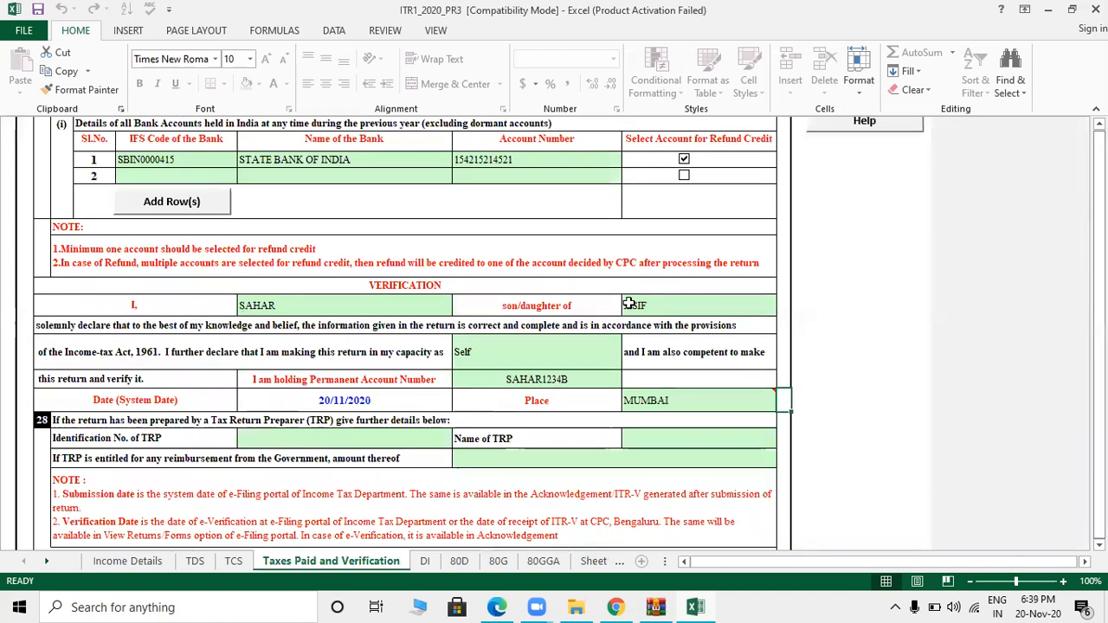
left_click(585, 379)
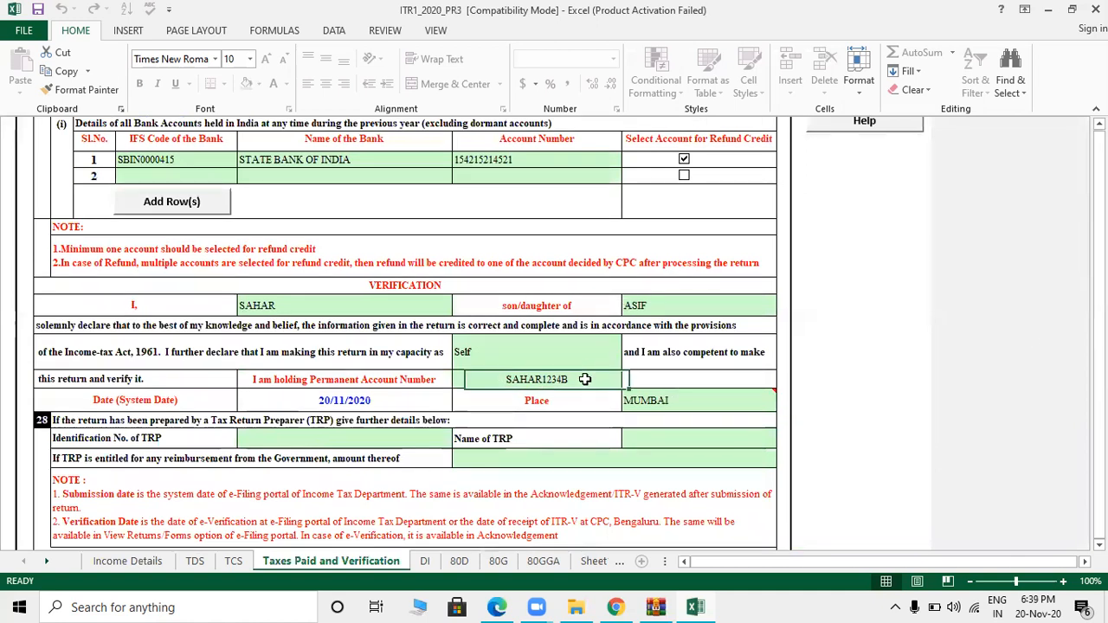
left_click(677, 381)
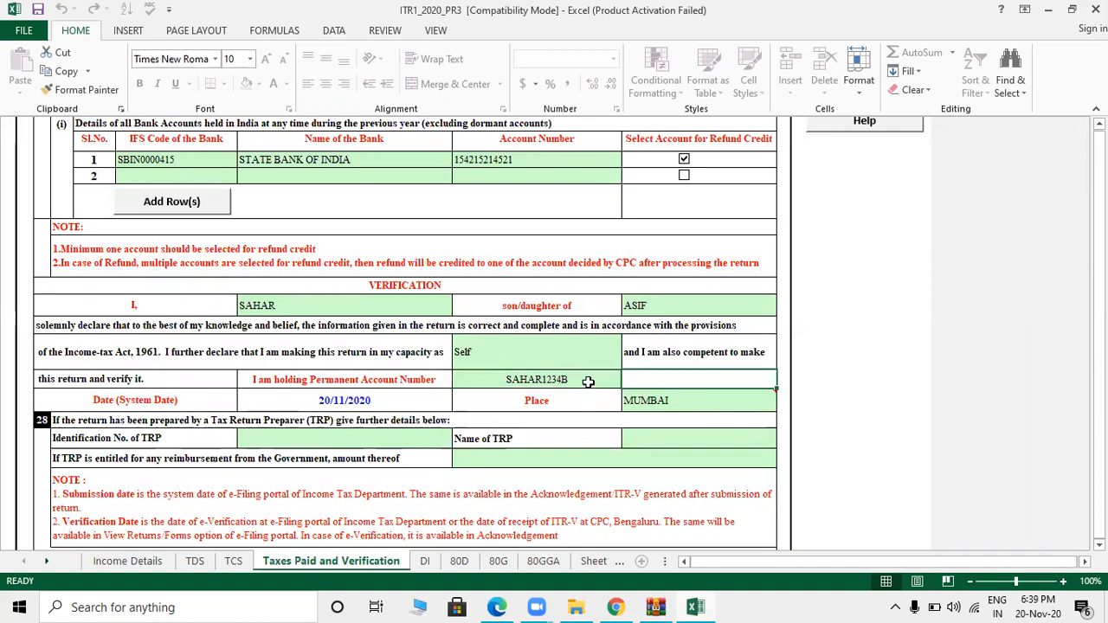
left_click(588, 382)
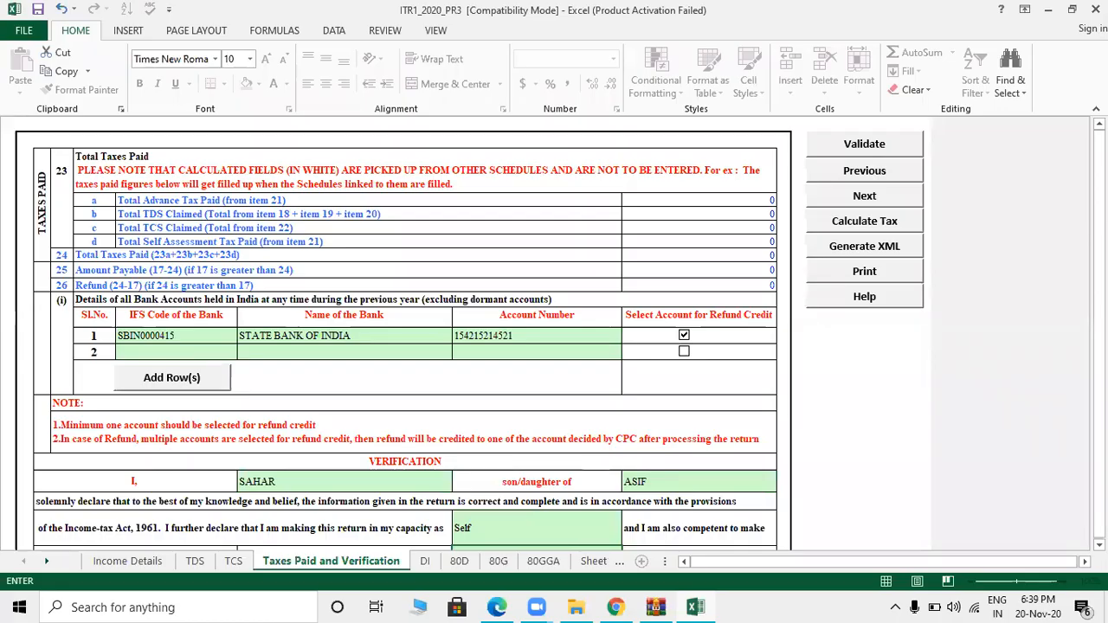
scroll(690, 366, "down", 1)
scroll(690, 366, "down", 2)
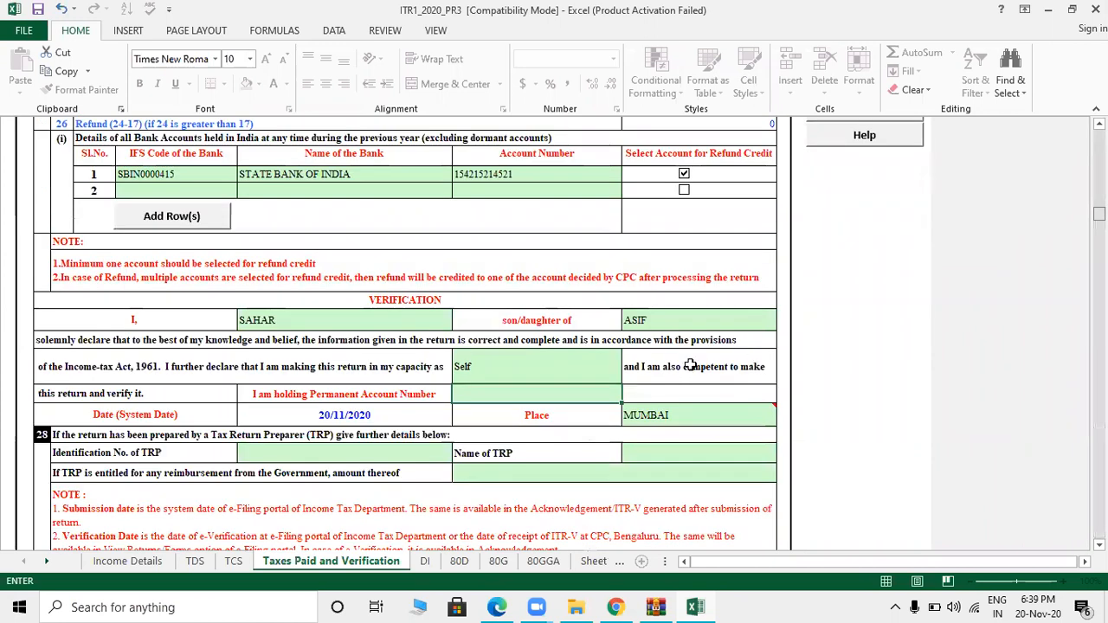
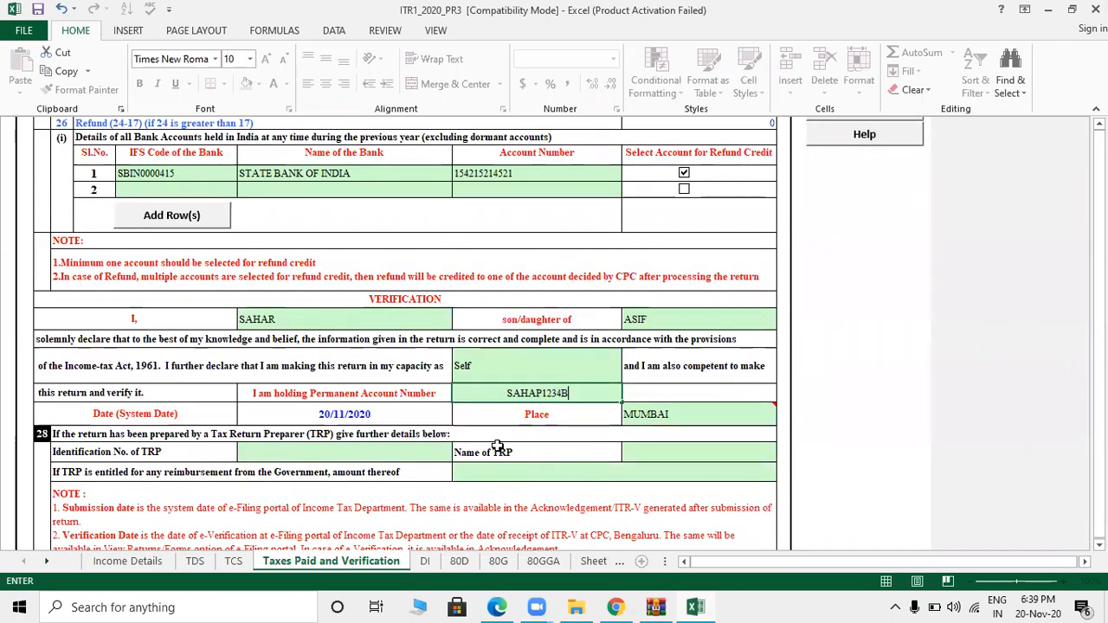
- Enter the PAN in the Verification cell, correcting the one mistyped letter
left_click(537, 393)
key("BackSpace")
type("P")
left_click(831, 354)
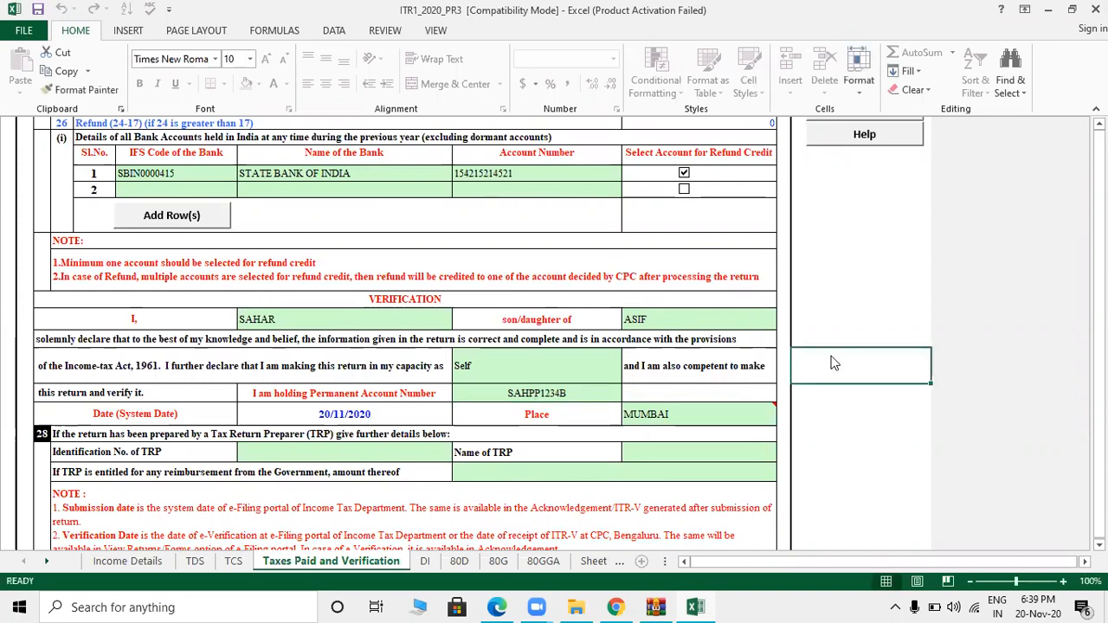
double_click(833, 360)
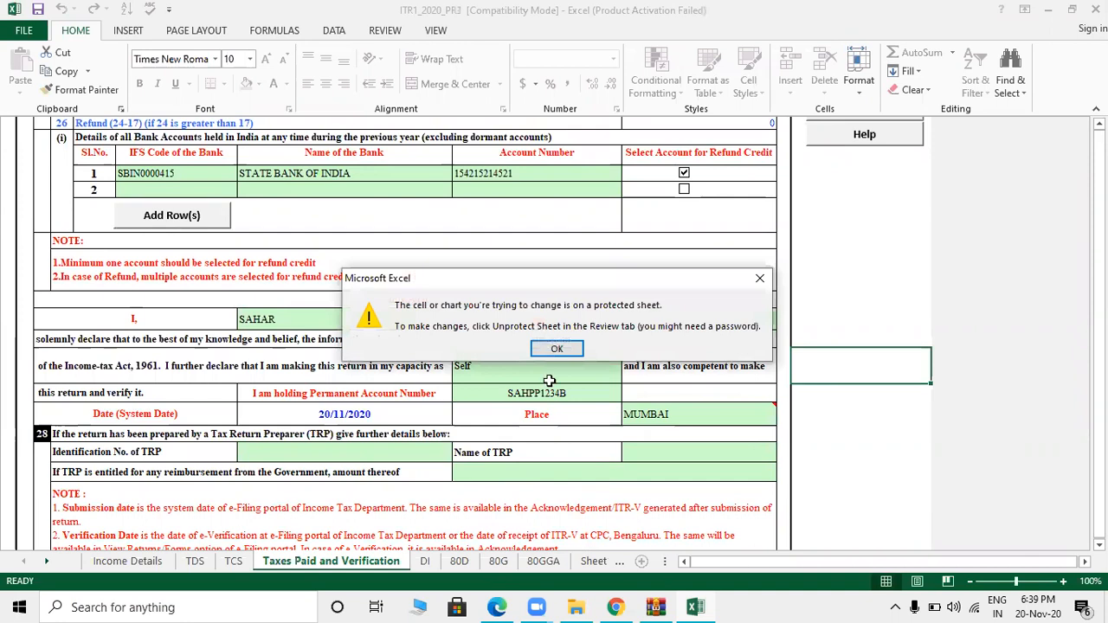
- Dismiss the protected-sheet warning, tick refund credit for the first bank account, and recalculate tax
left_click(553, 347)
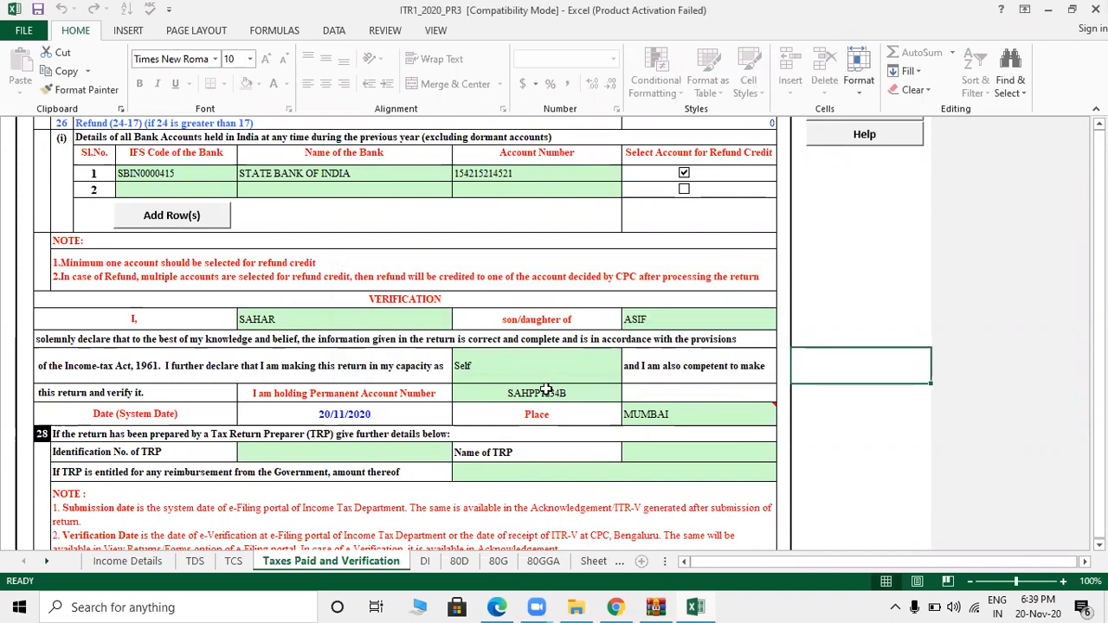
left_click(774, 173)
key("Up")
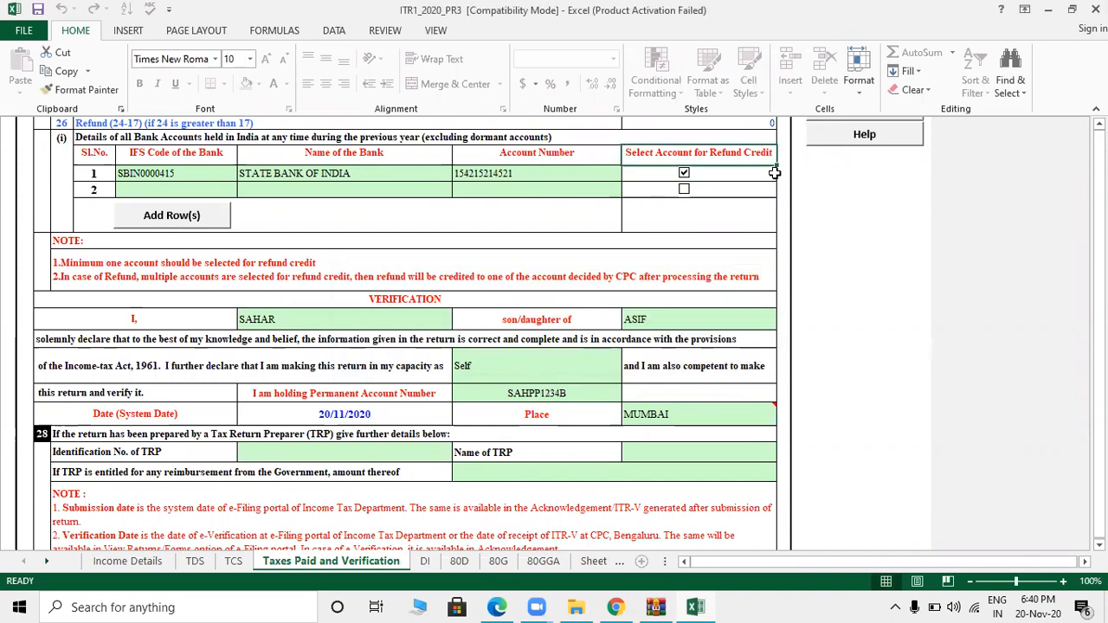
scroll(774, 173, "up", 4)
left_click(876, 220)
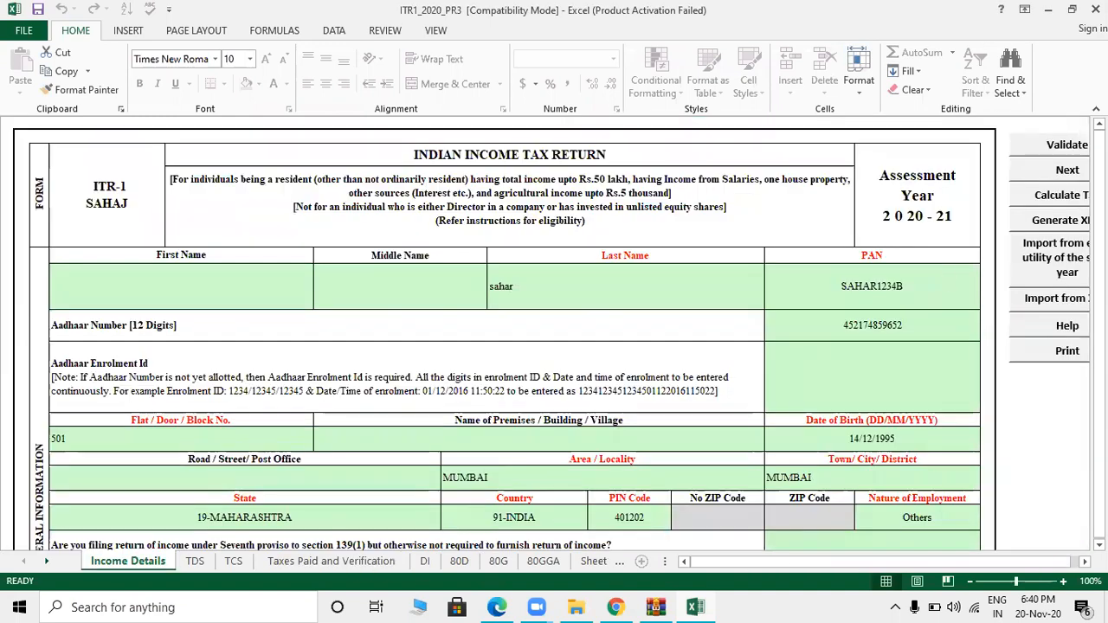
- Generate the return's XML and accept the TDS-statement and Calculate Tax reminders
left_click_drag(1099, 138, 1099, 383)
left_click_drag(1066, 581, 956, 201)
left_click(1076, 221)
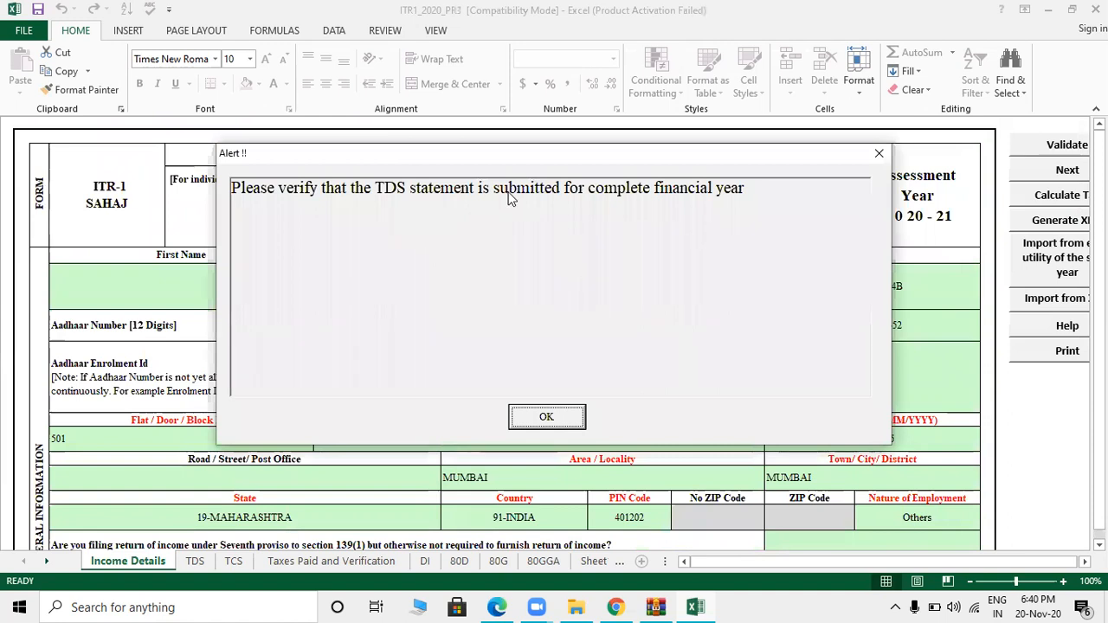
left_click(550, 417)
left_click(541, 416)
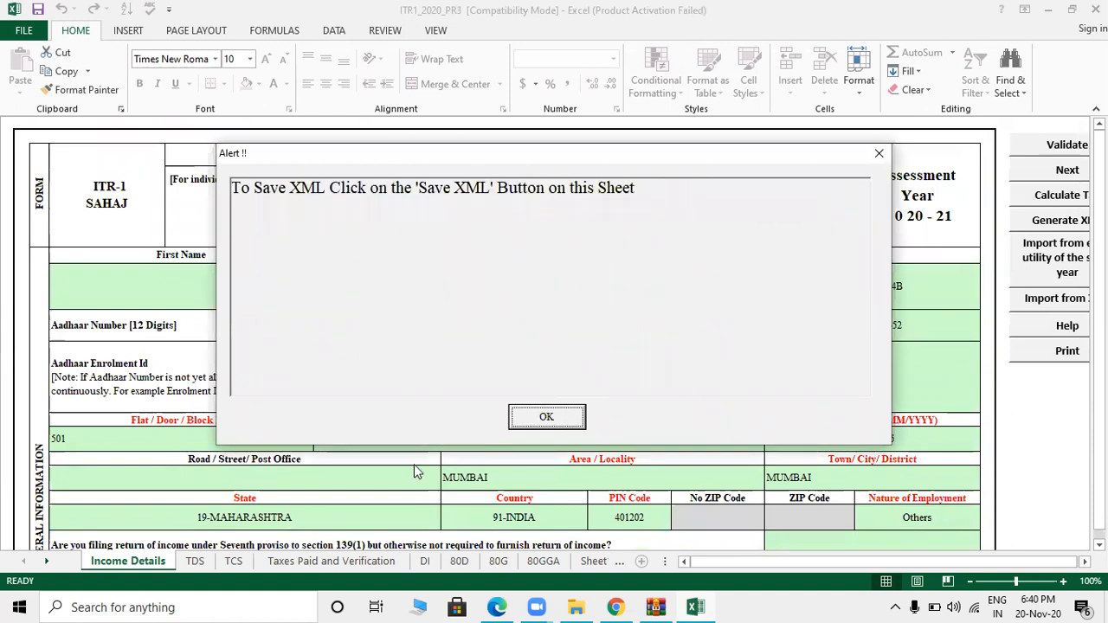
left_click(533, 414)
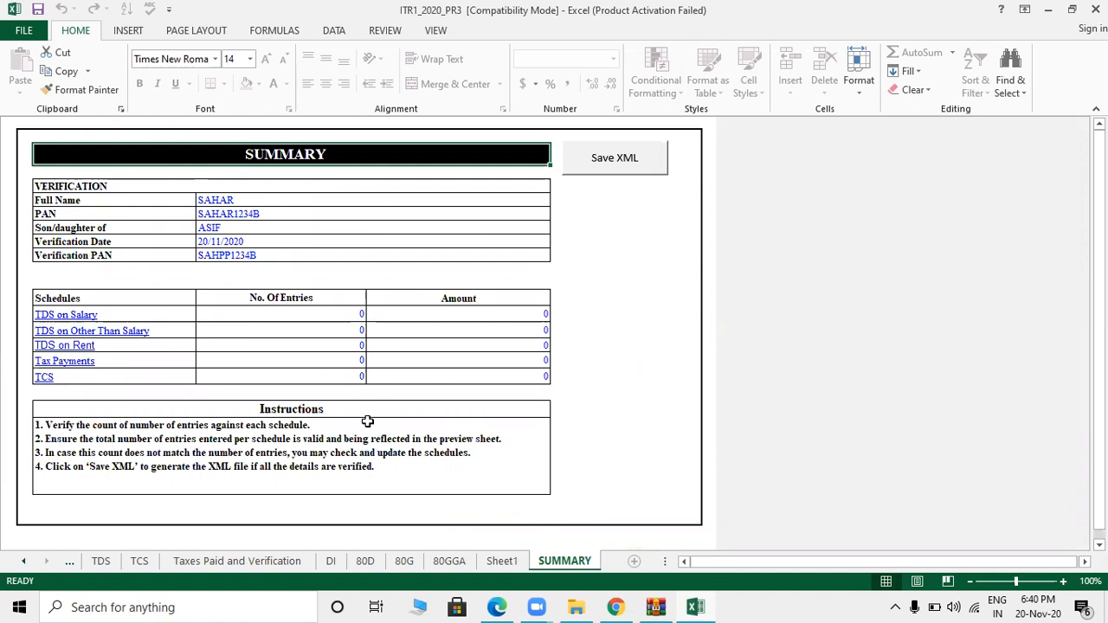
- Save the return as XML from SUMMARY and end the macro's run-time error
left_click(625, 156)
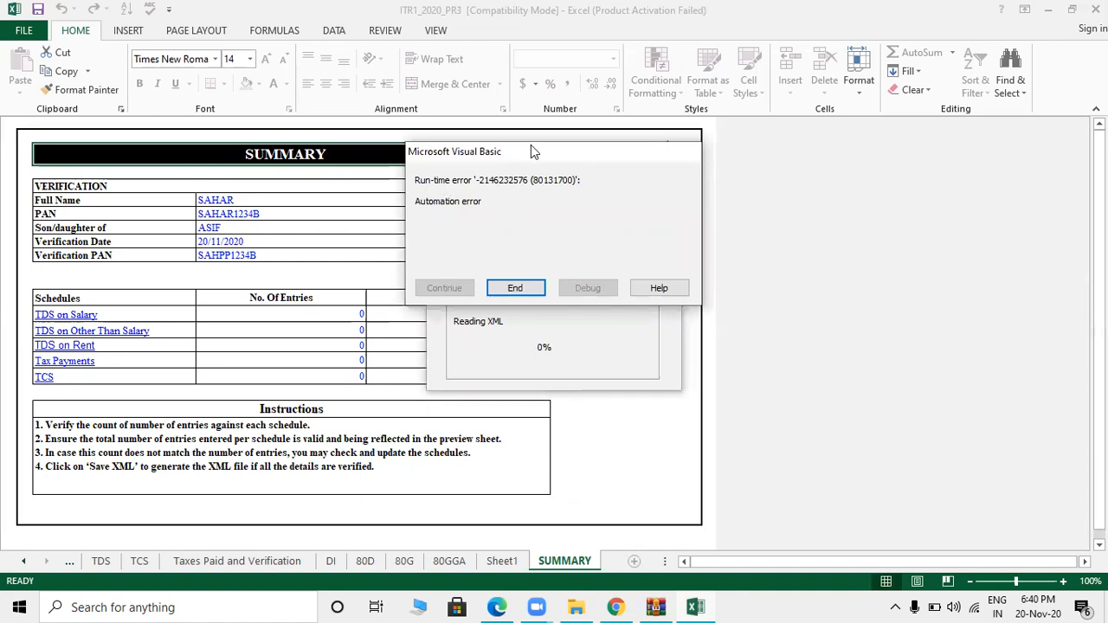
left_click(514, 288)
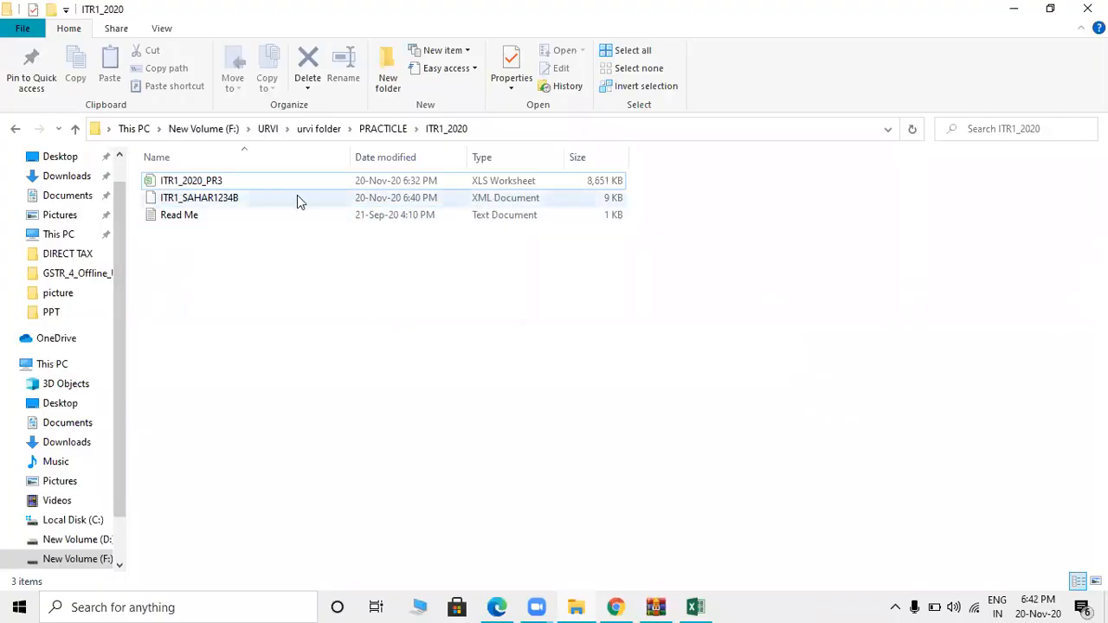
- Switch from File Explorer to the Chrome browser window
left_click(413, 603)
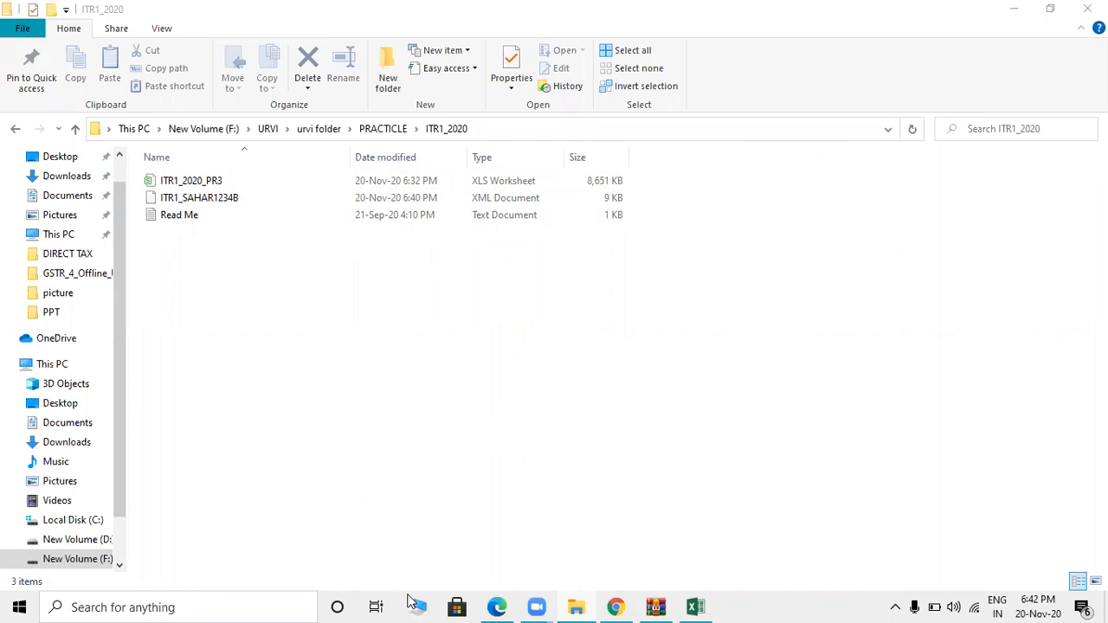
left_click(620, 603)
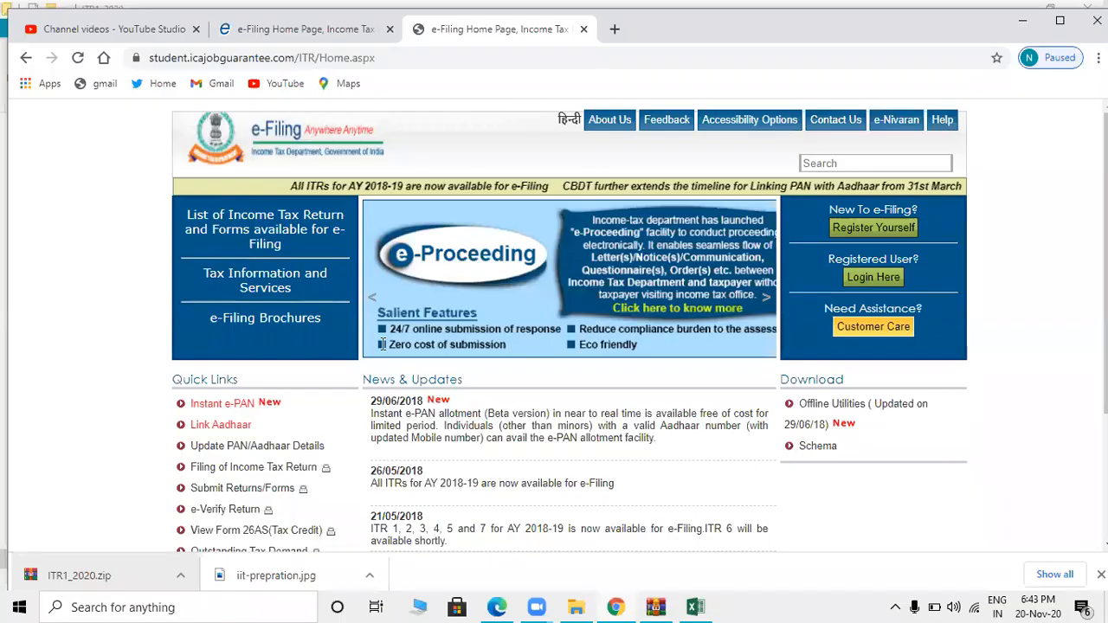
- Log in with the saved user ID, the account password and the captcha, then retype the rejected password
left_click(868, 282)
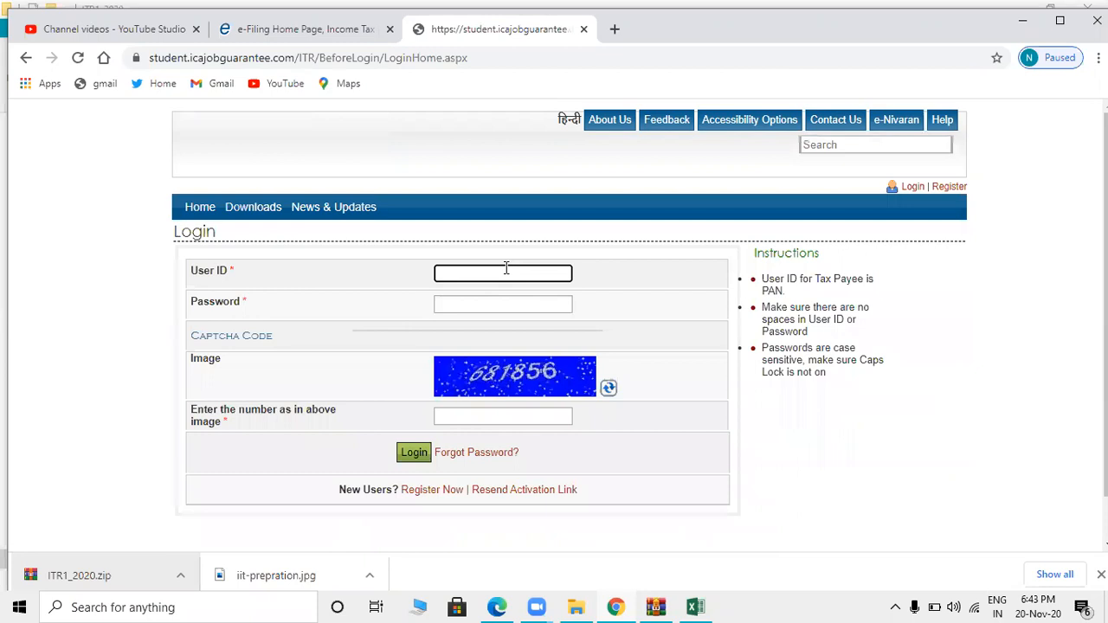
left_click(506, 271)
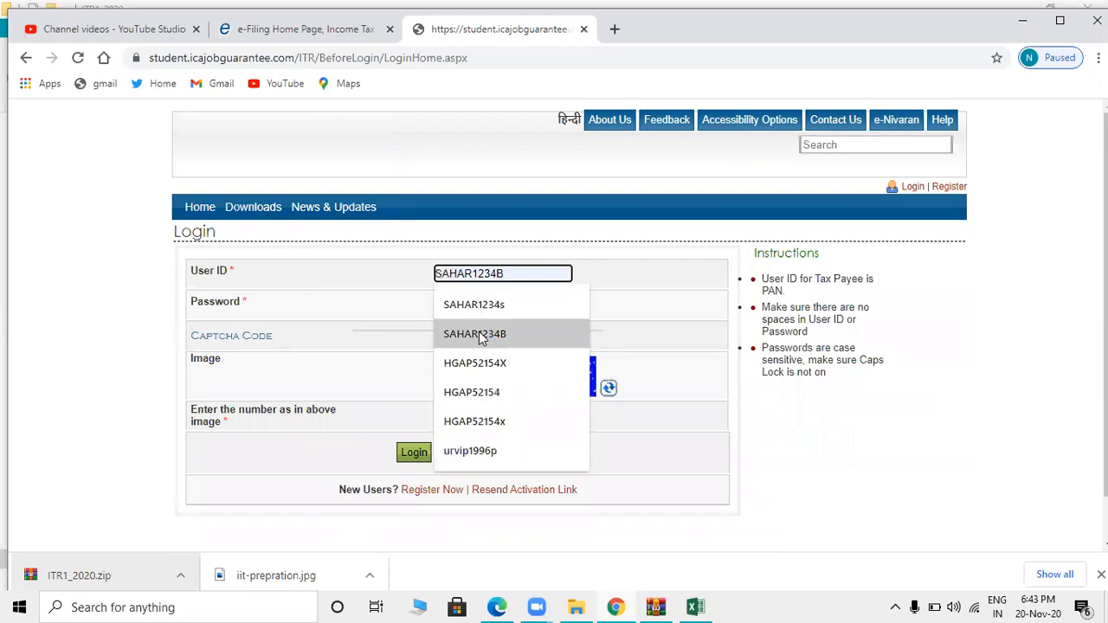
left_click(481, 335)
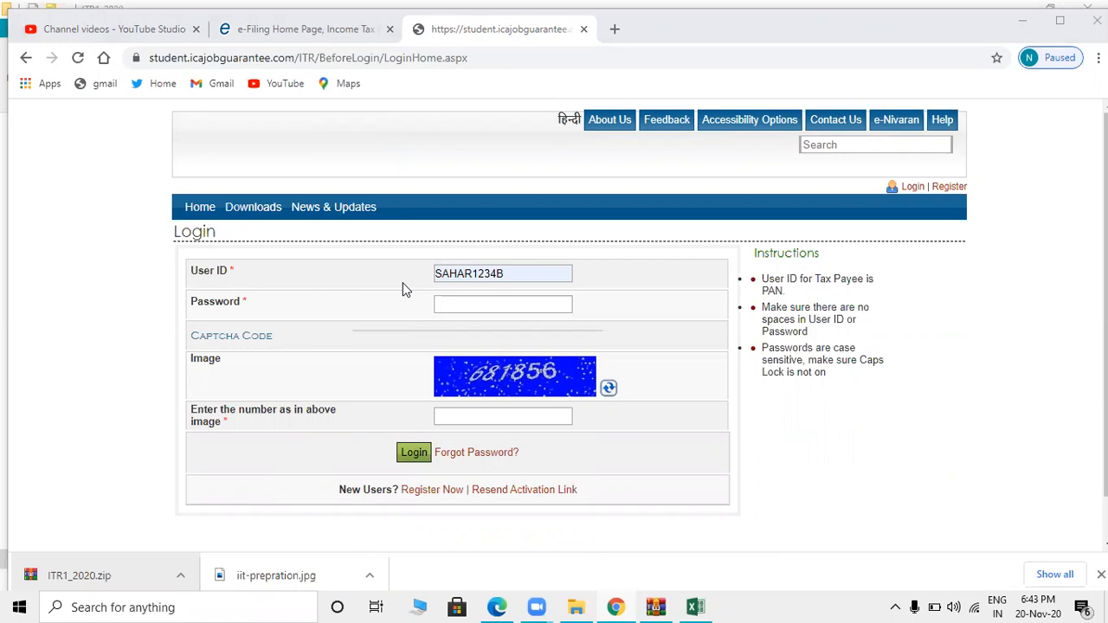
left_click(493, 303)
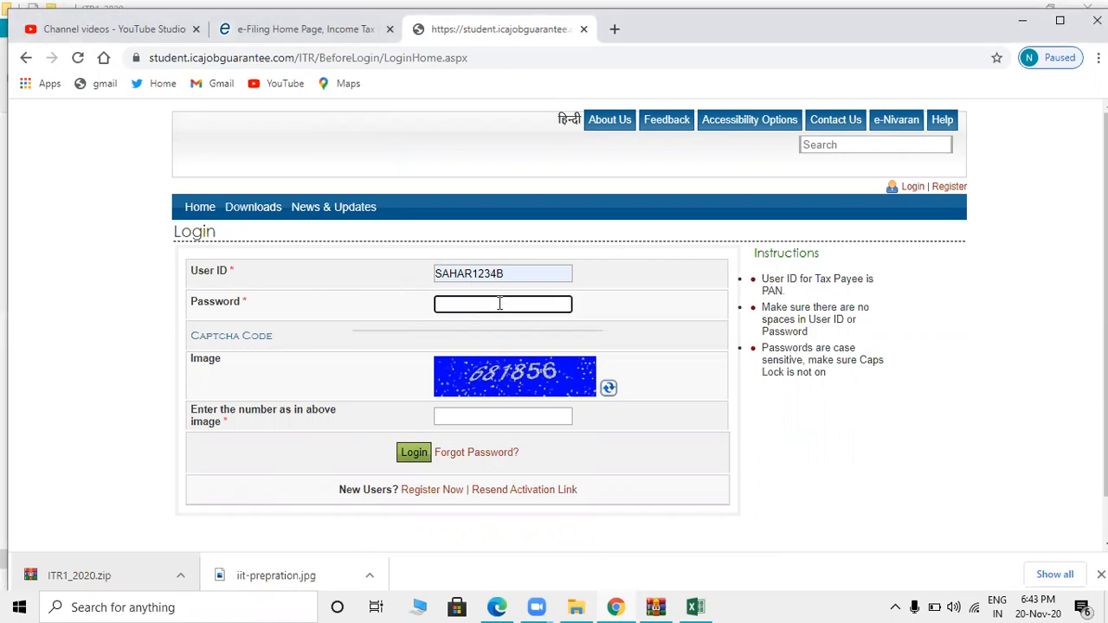
left_click(495, 414)
type("681856")
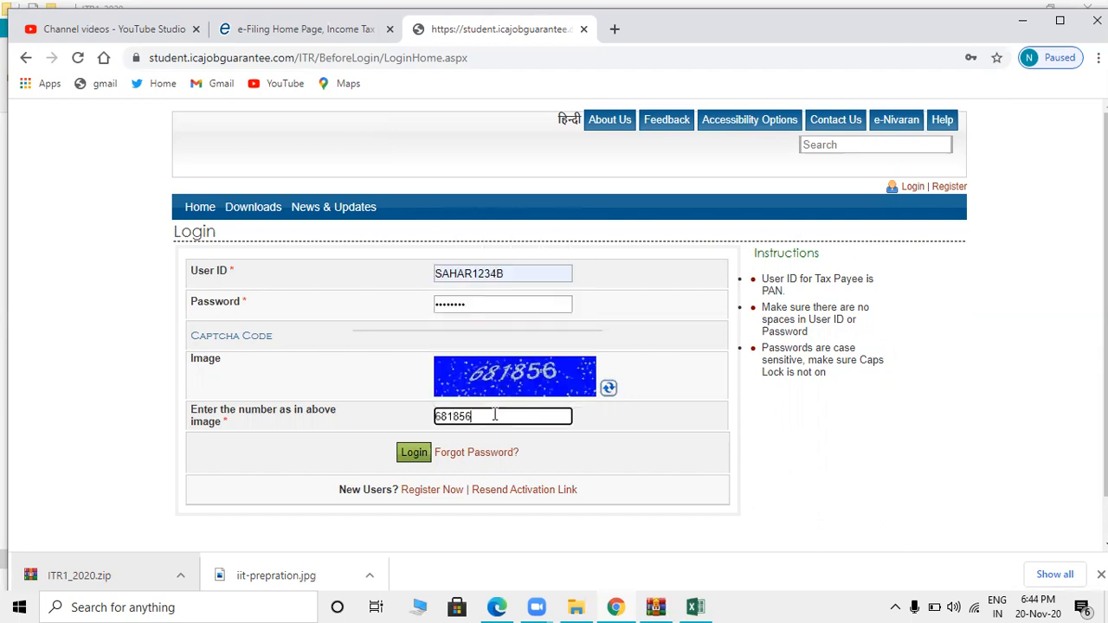
left_click(413, 453)
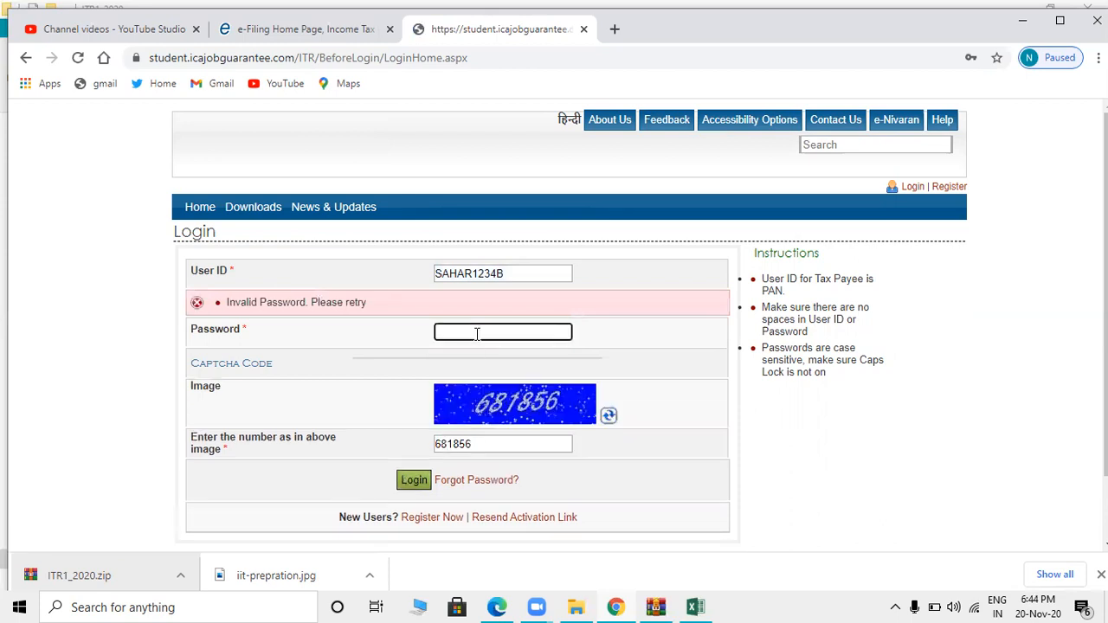
type("••••••••")
- Resubmit the login and go to e-File > Income Tax Return
left_click(485, 440)
left_click(404, 487)
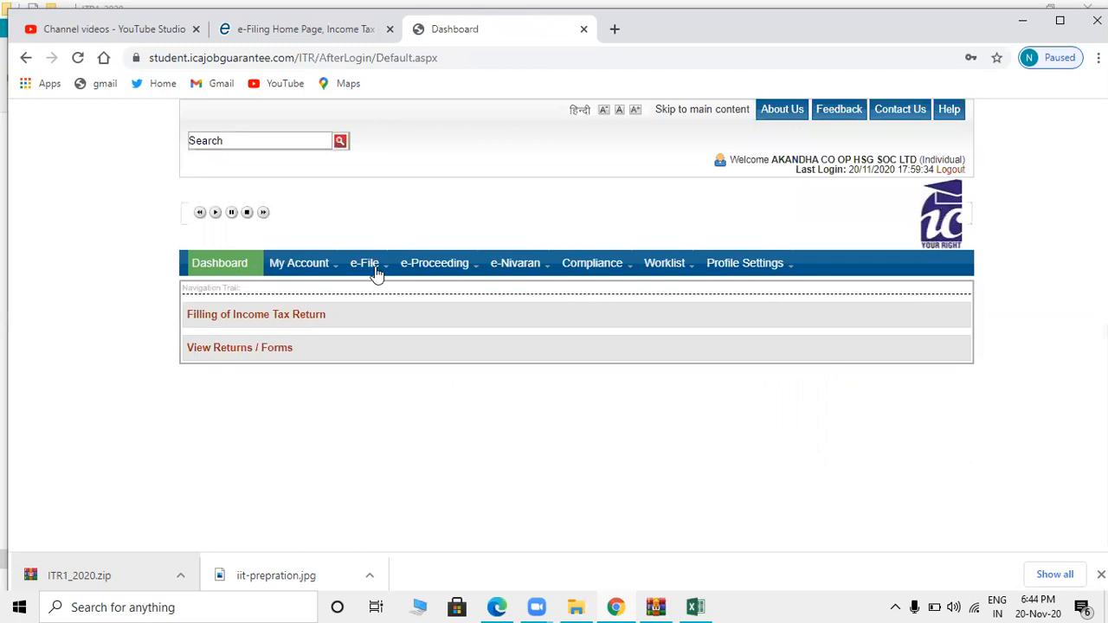
mouse_move(377, 275)
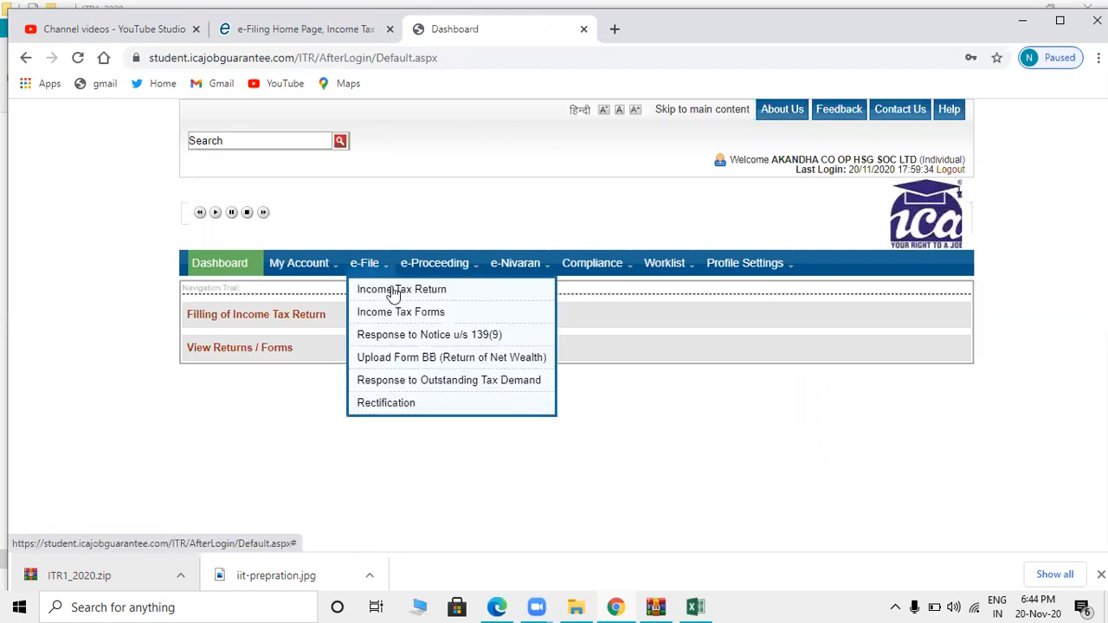
left_click(395, 293)
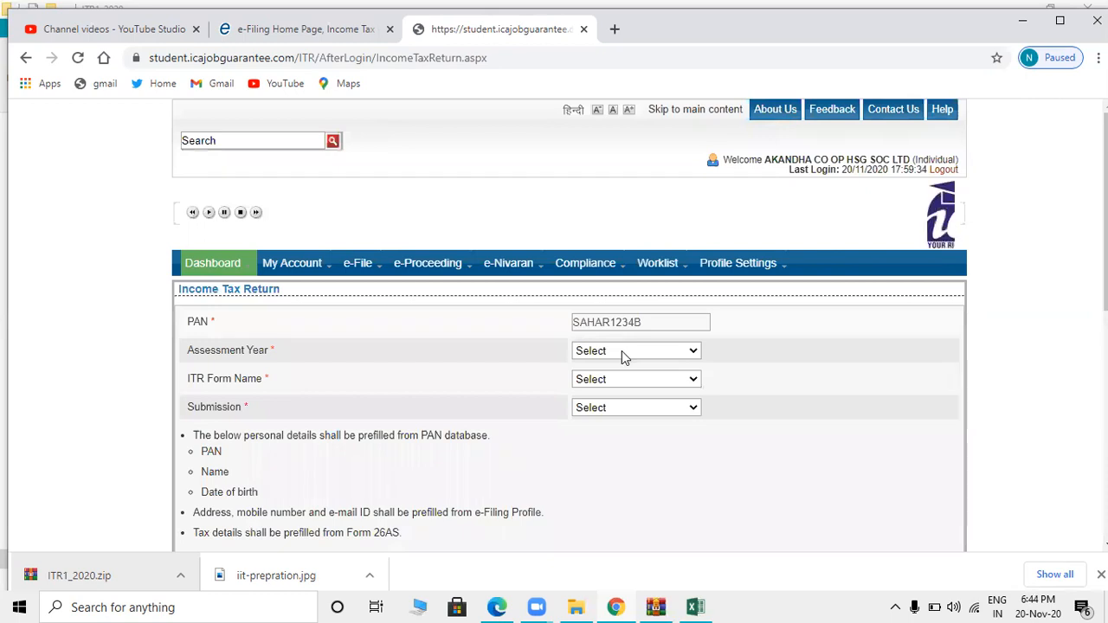
- Choose Assessment Year 2020-21, ITR-1, Original/Revised Return, and Upload XML submission
left_click(623, 353)
left_click(610, 381)
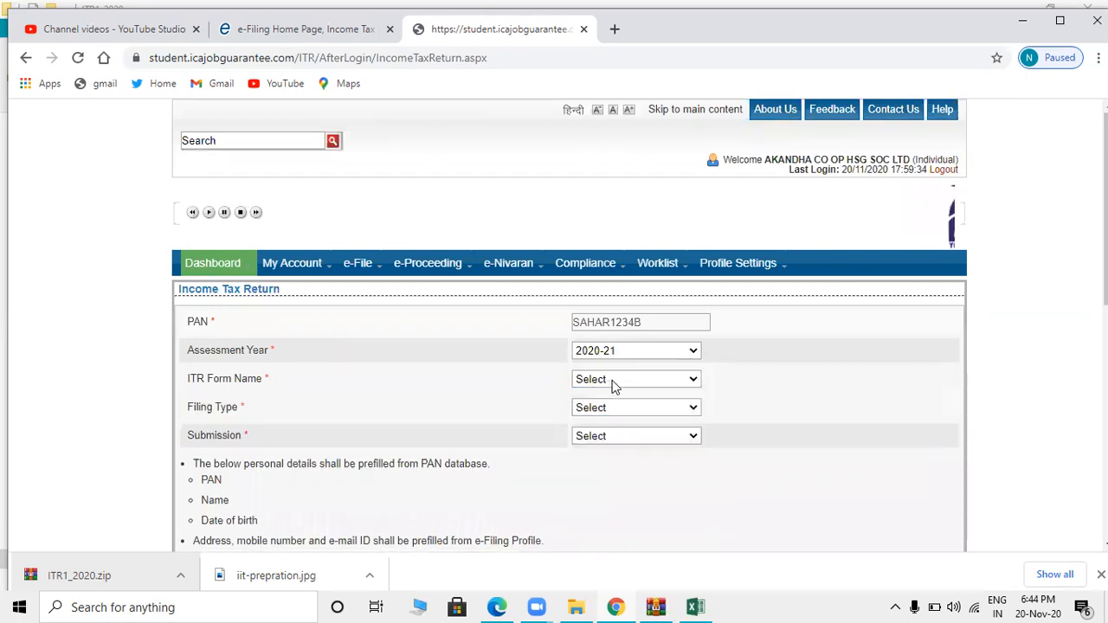
left_click(614, 387)
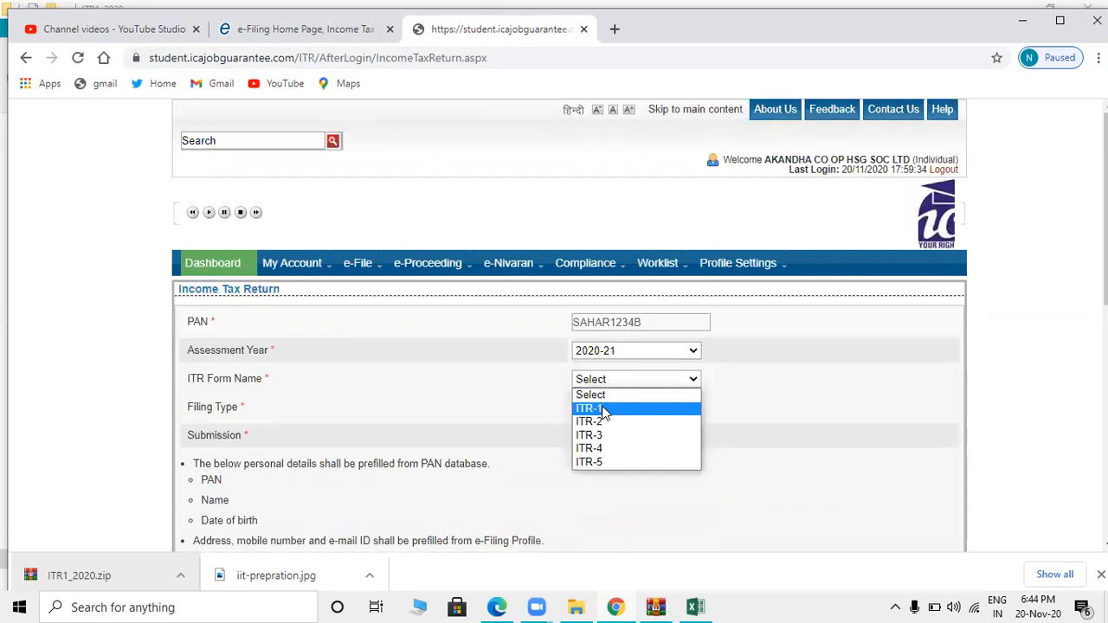
left_click(604, 409)
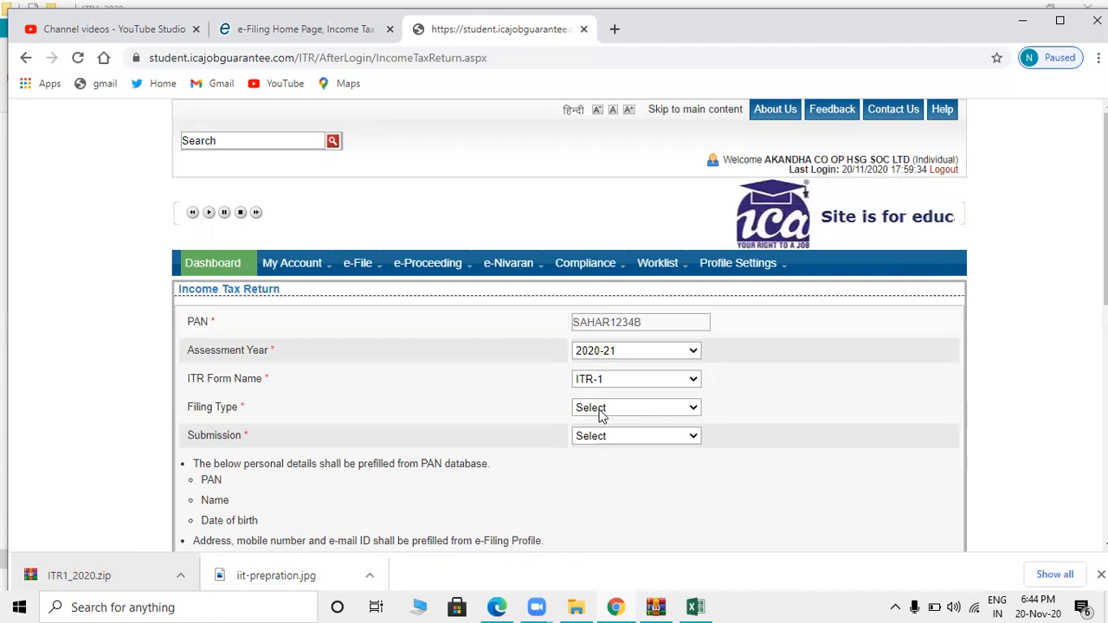
left_click(602, 413)
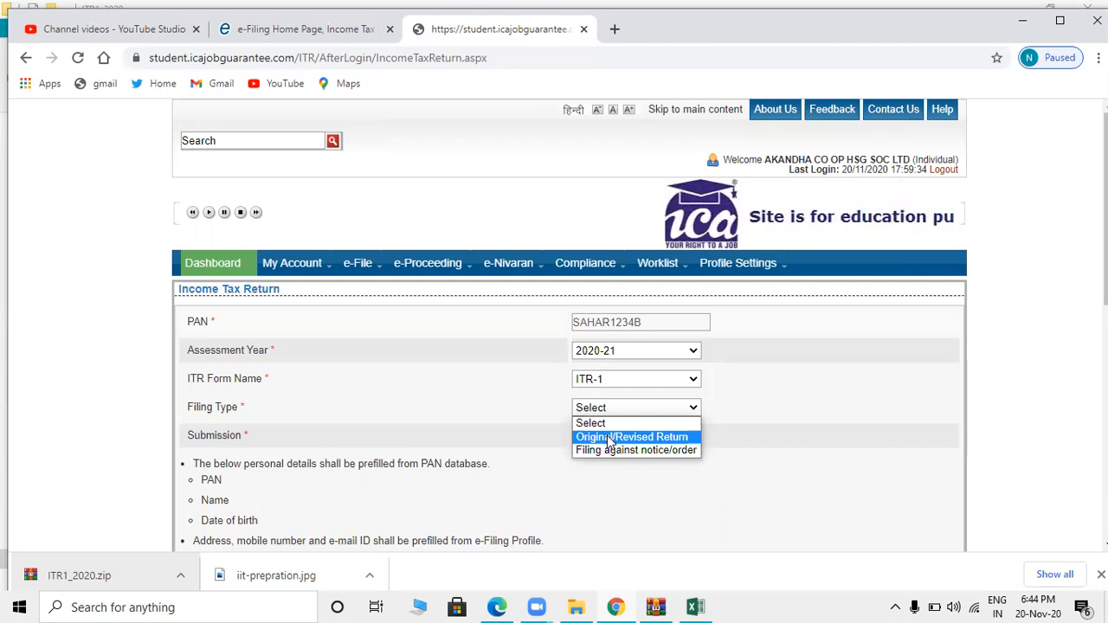
left_click(619, 438)
left_click(609, 438)
left_click(610, 465)
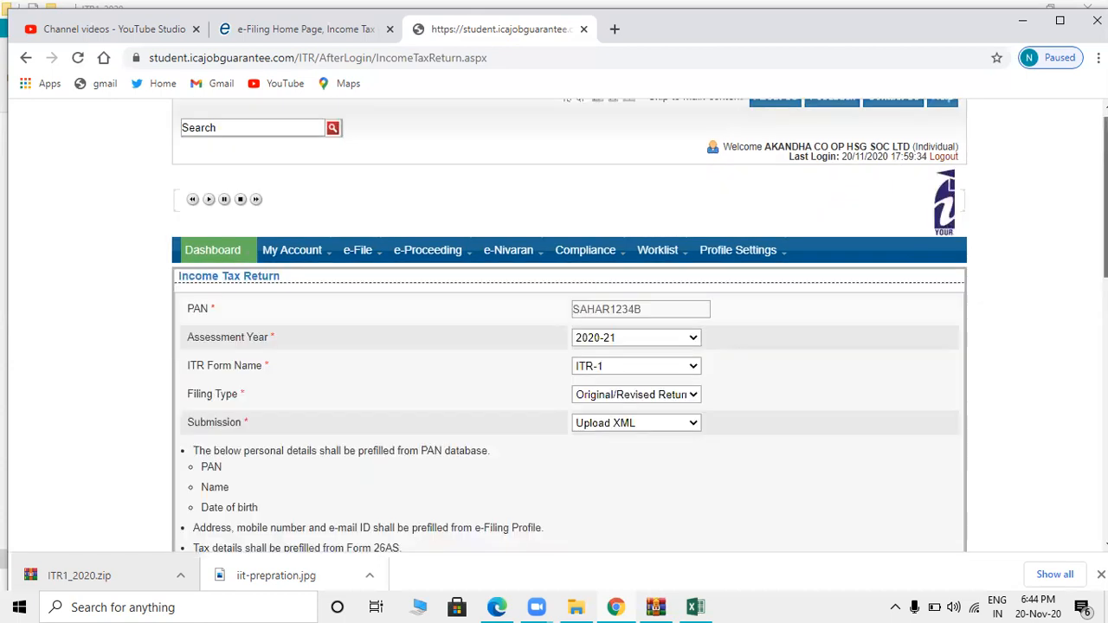
- Prefill the Employee category from the latest ITR, choose Aadhaar OTP verification, and continue
scroll(553, 346, "down", 3)
scroll(889, 260, "down", 1)
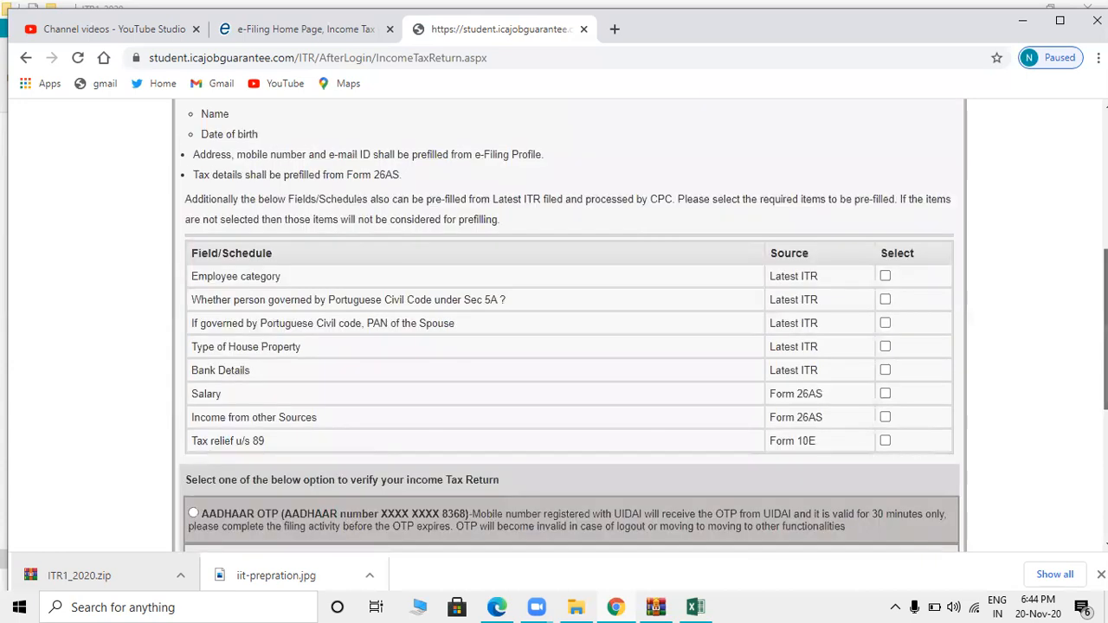
left_click(884, 269)
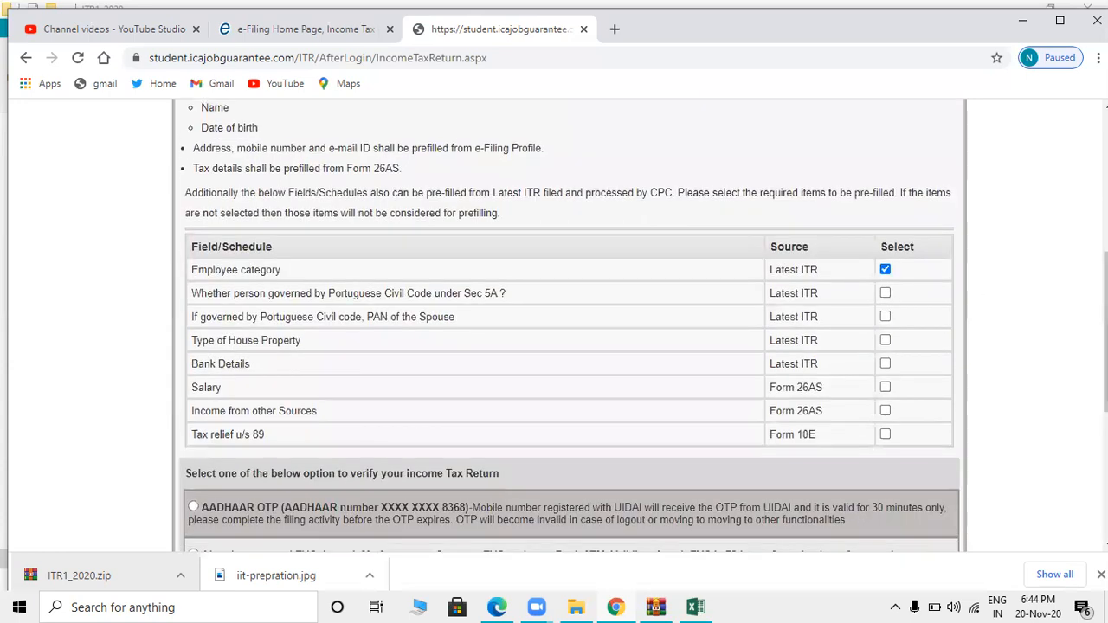
left_click_drag(1105, 320, 1105, 303)
scroll(530, 493, "down", 3)
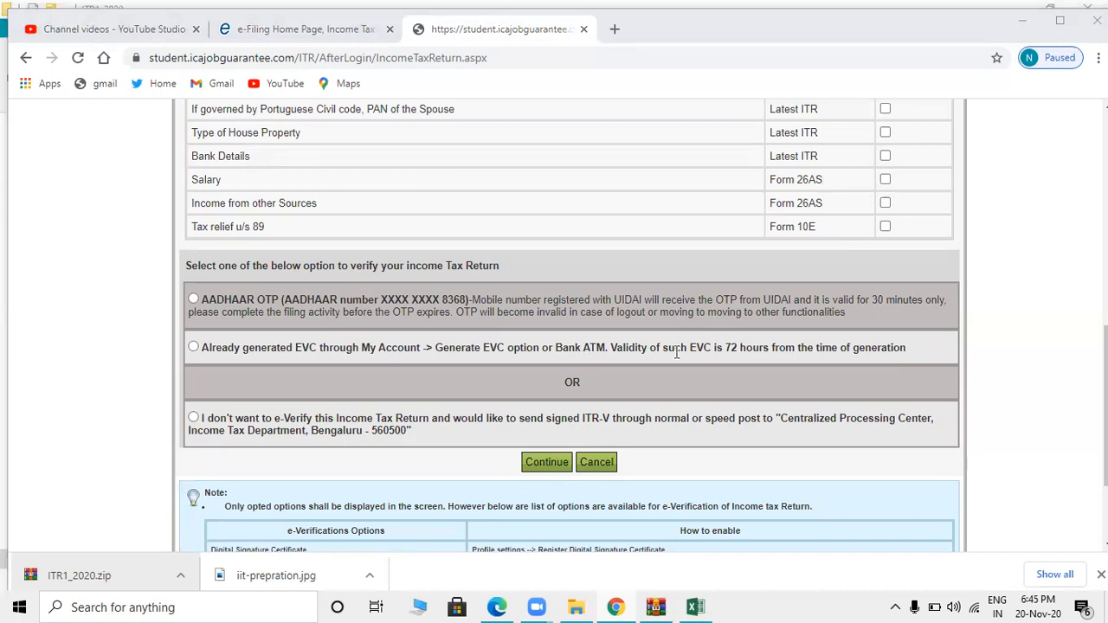
left_click(192, 300)
left_click(548, 463)
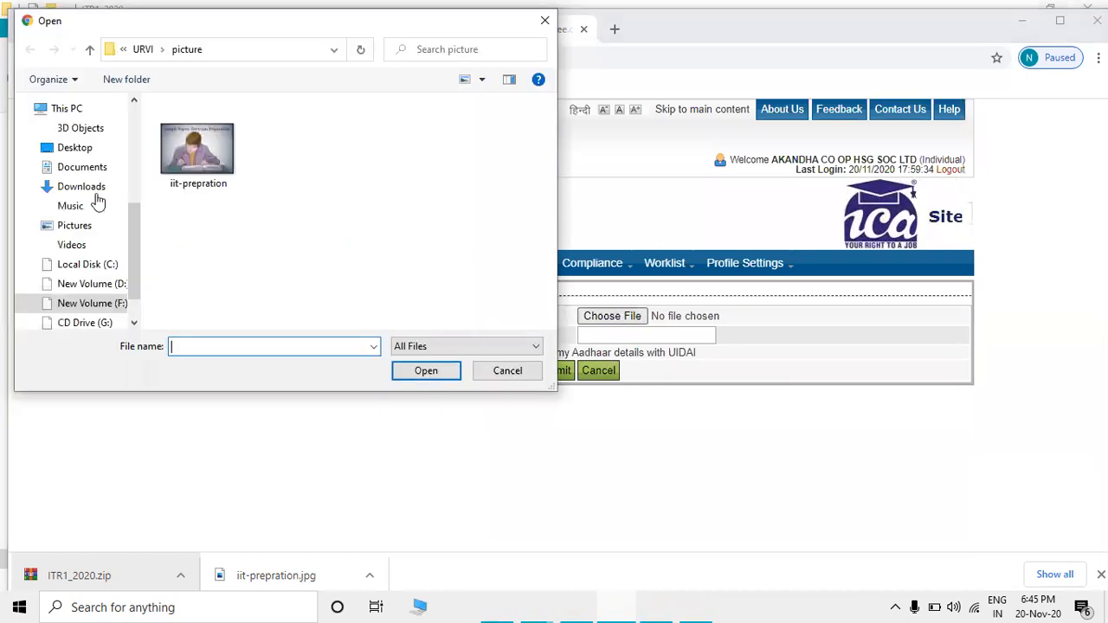
left_click(89, 303)
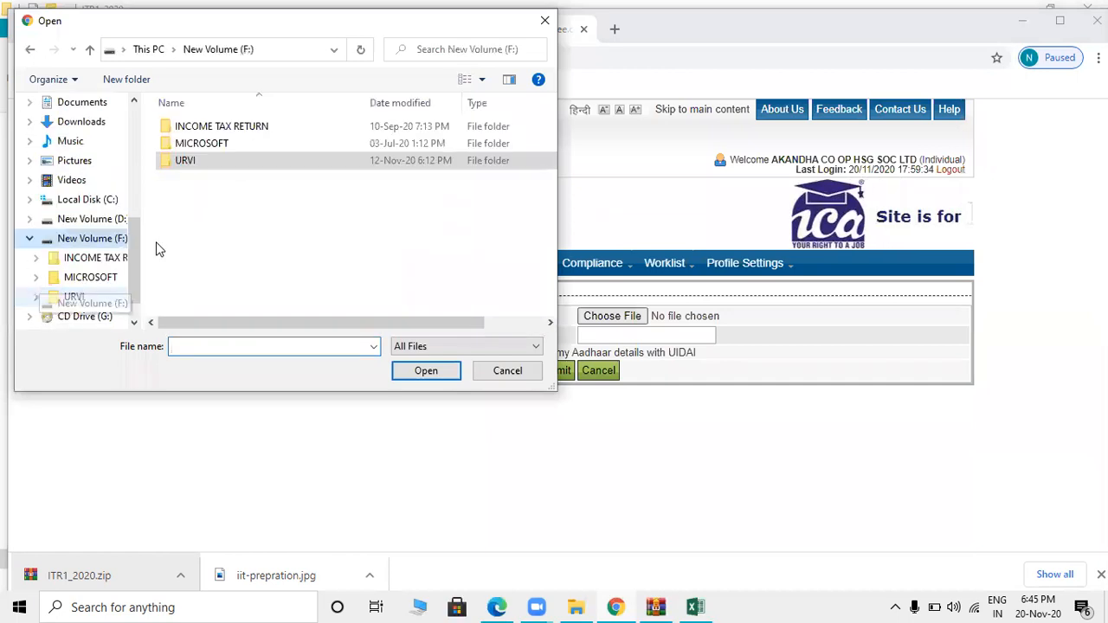
double_click(224, 159)
double_click(201, 241)
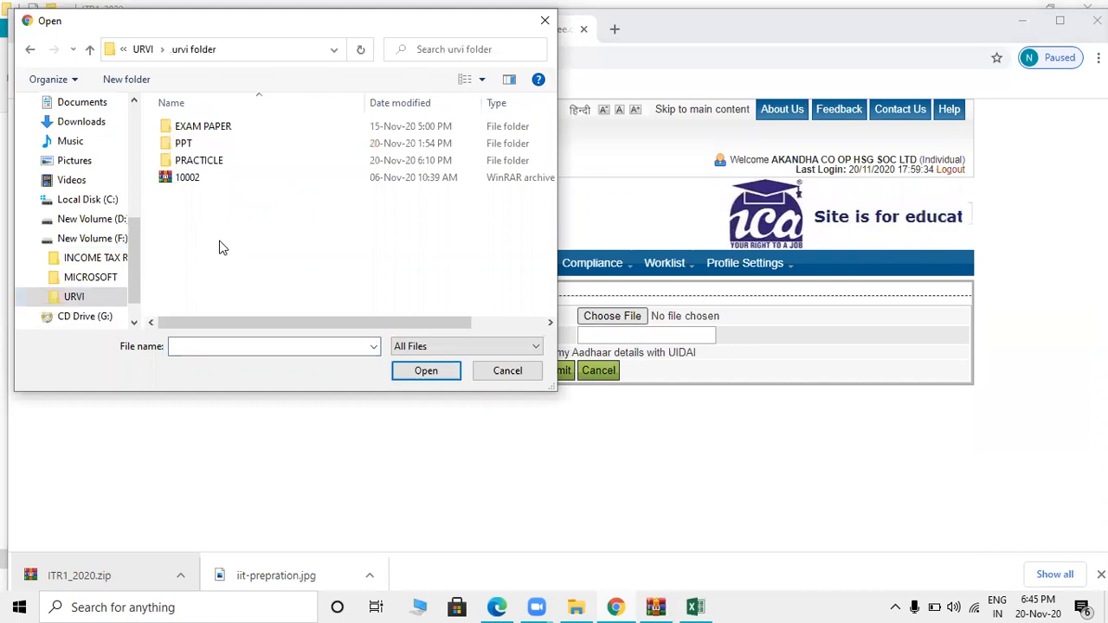
double_click(242, 162)
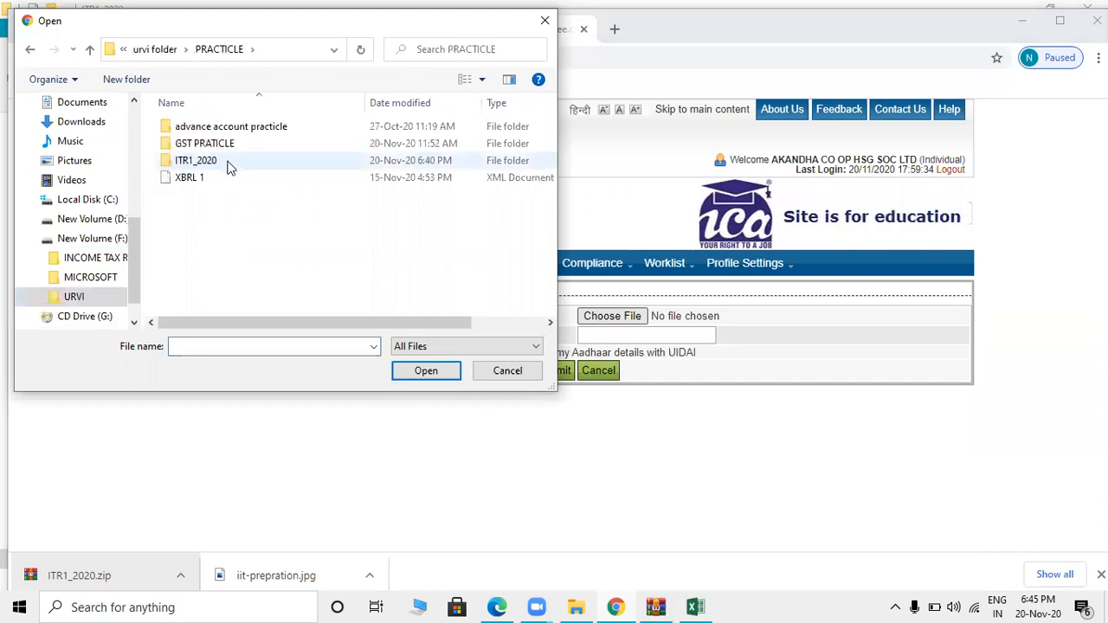
double_click(229, 165)
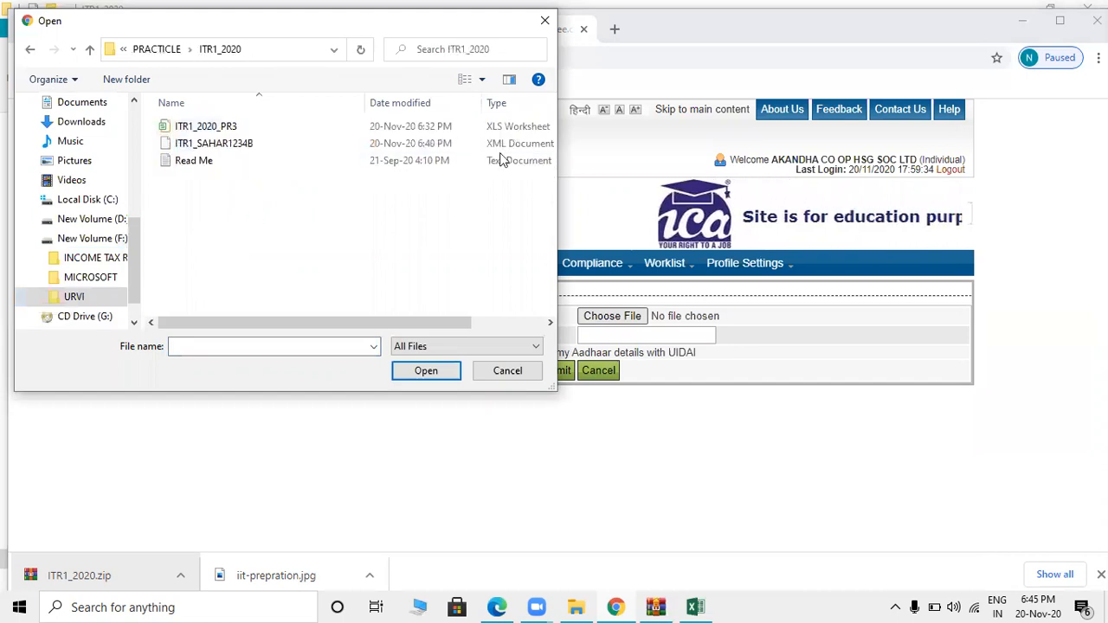
double_click(475, 143)
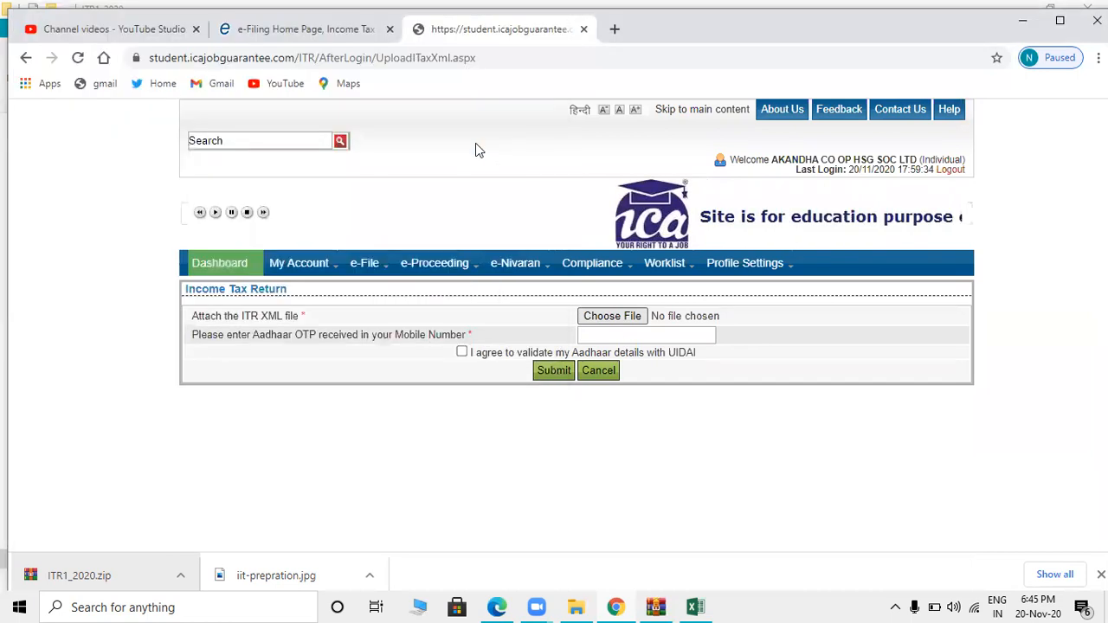
- Fill in the Aadhaar OTP, consent to UIDAI validation, and submit the upload
left_click(595, 333)
left_click(610, 366)
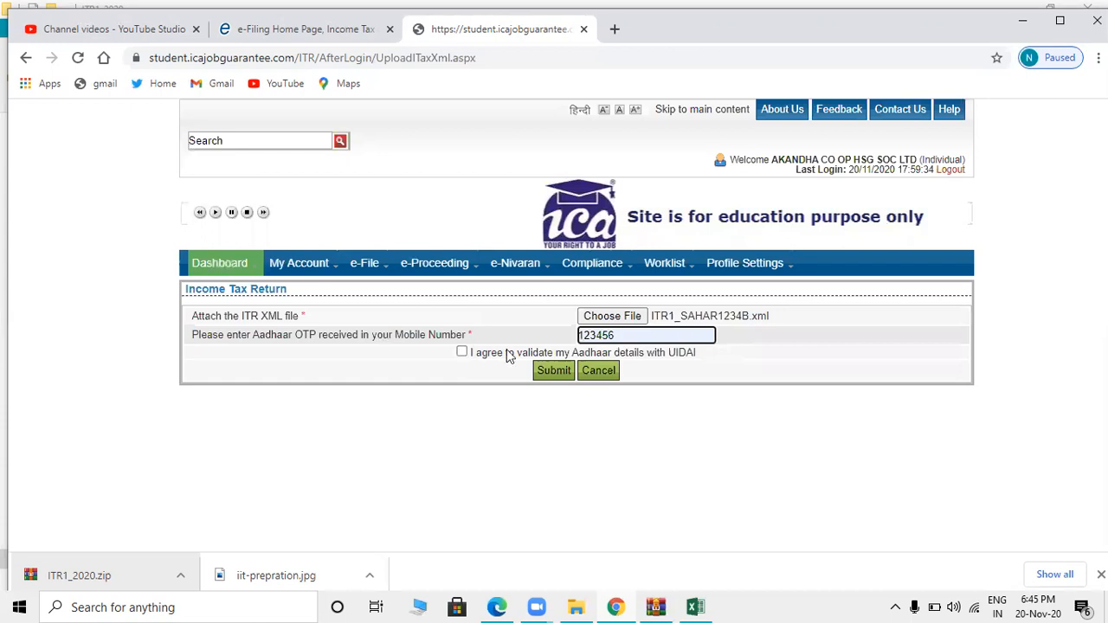
left_click(509, 354)
left_click(561, 372)
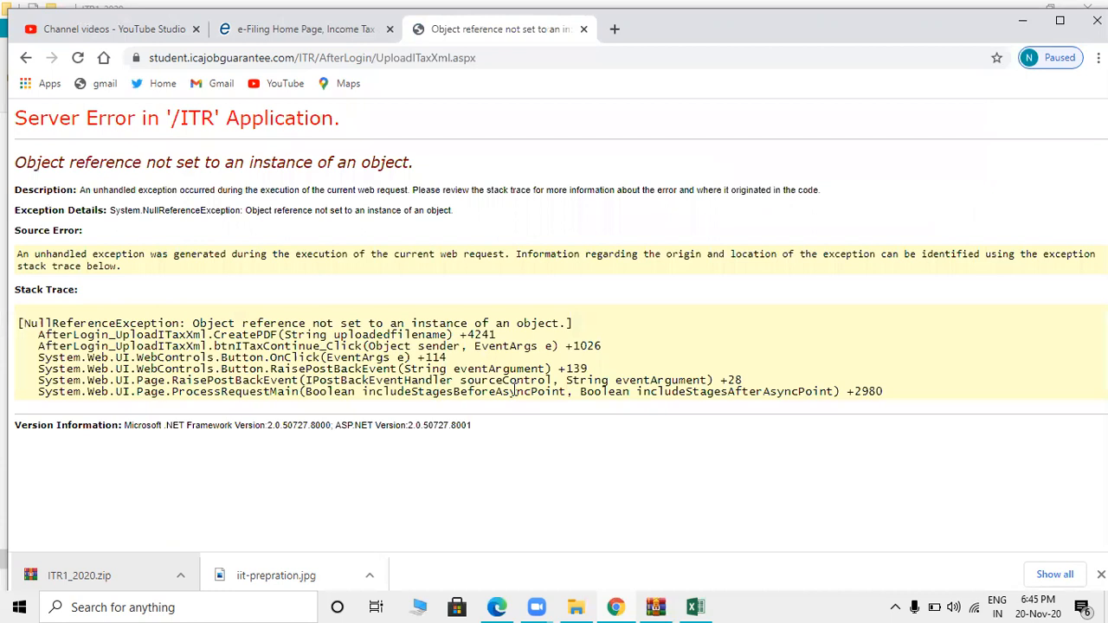
- Resend the failed submission twice, then go back, resubmit once more, and return to the form
left_click(78, 58)
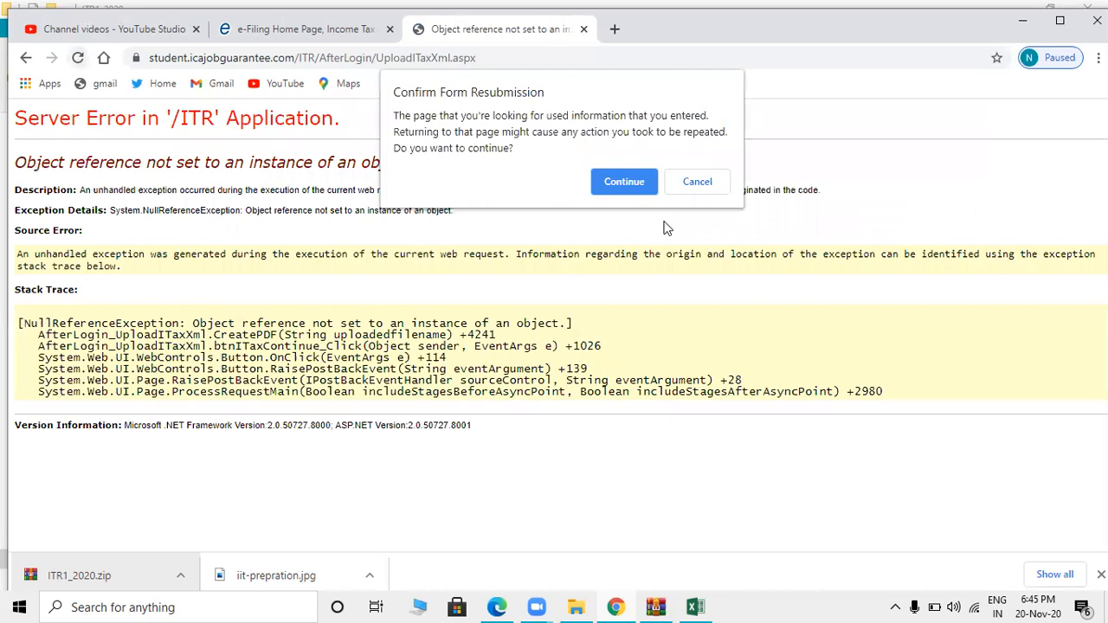
left_click(625, 182)
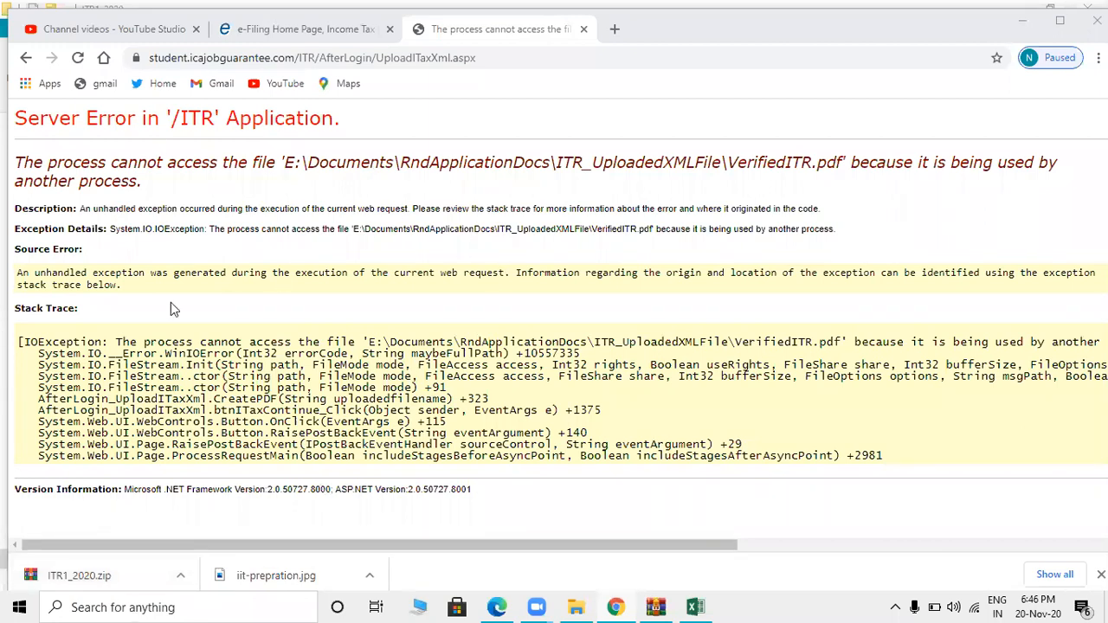
left_click(79, 58)
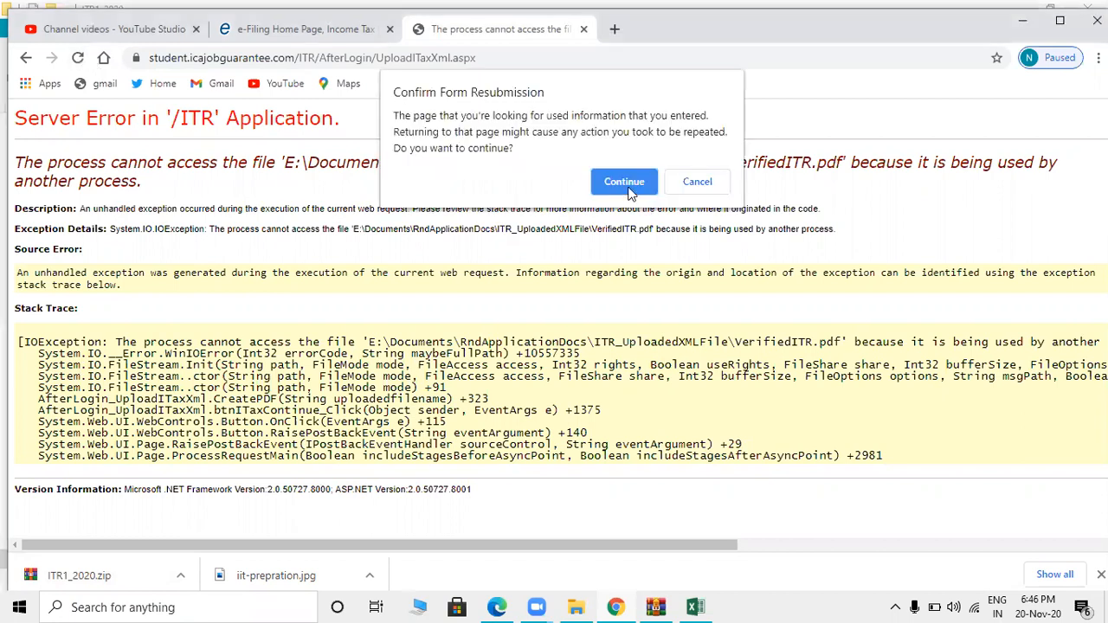
left_click(627, 186)
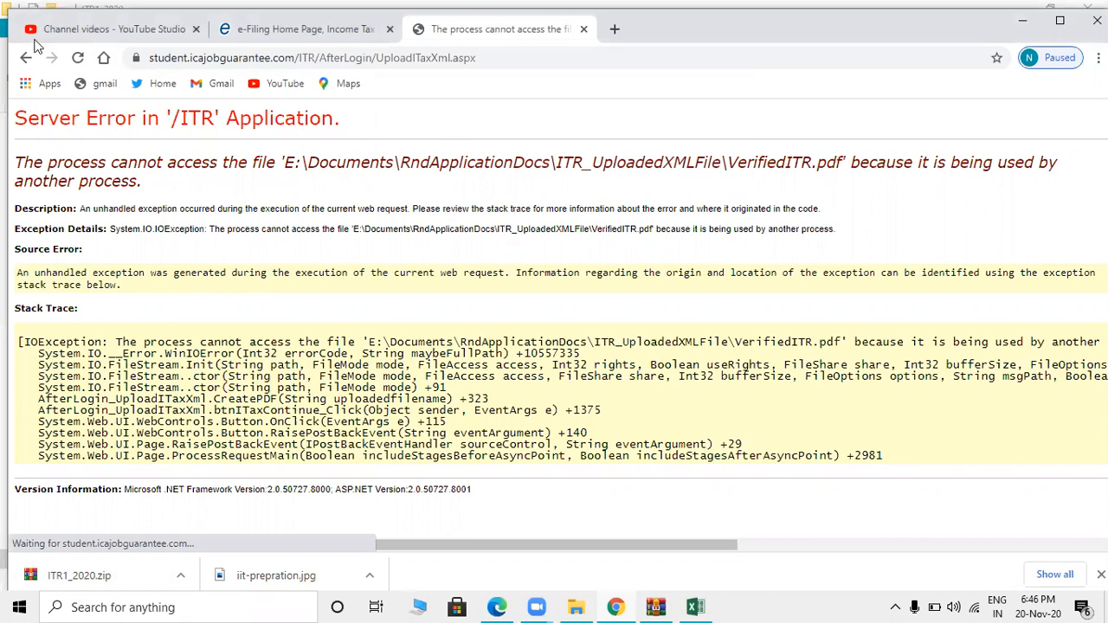
left_click(26, 58)
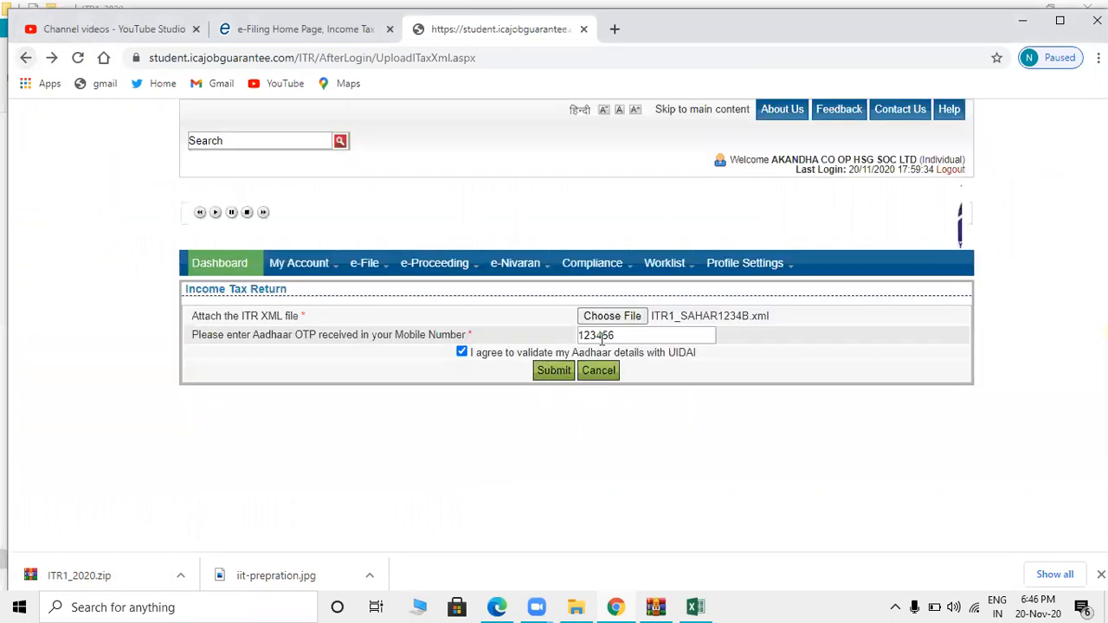
left_click(552, 371)
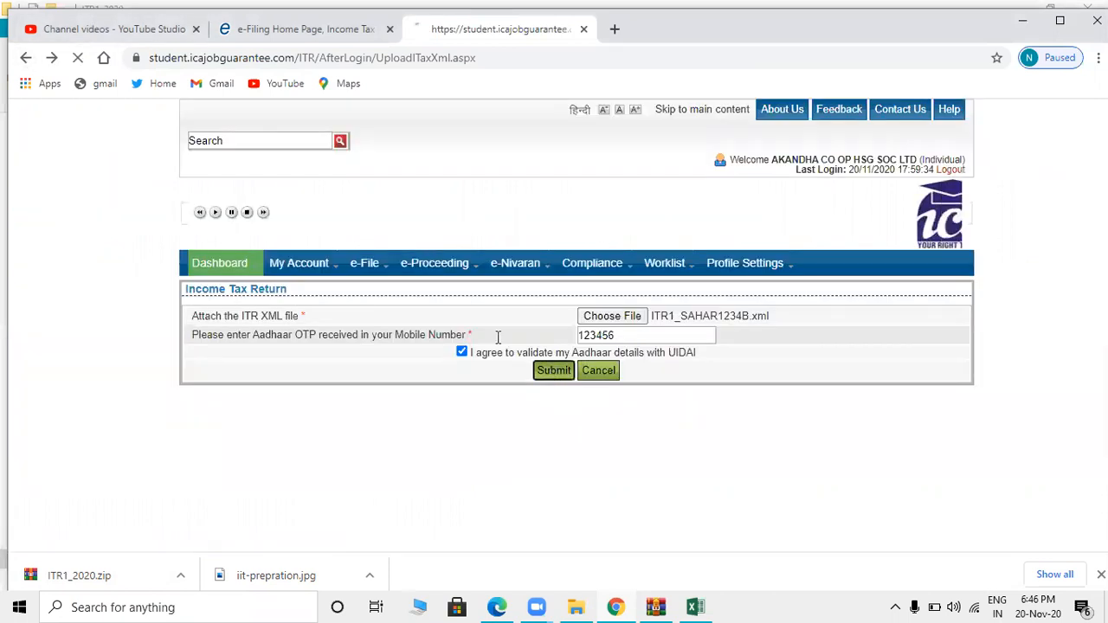
left_click(28, 61)
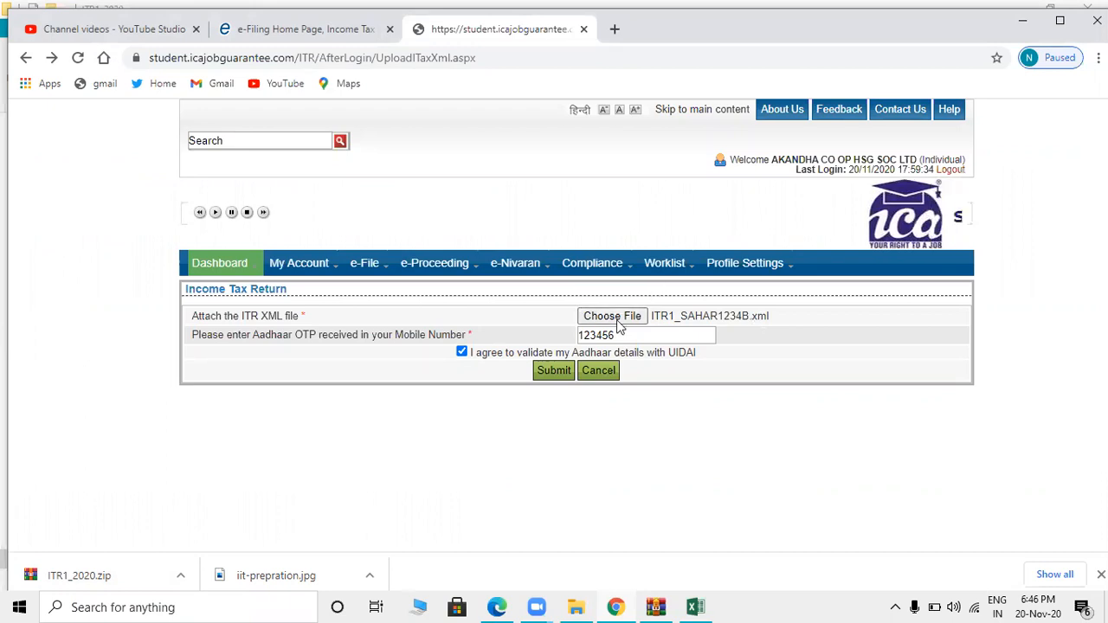
- Switch to the ITR1_2020_PR3 workbook and bring up its Income Details sheet
key("alt+Tab")
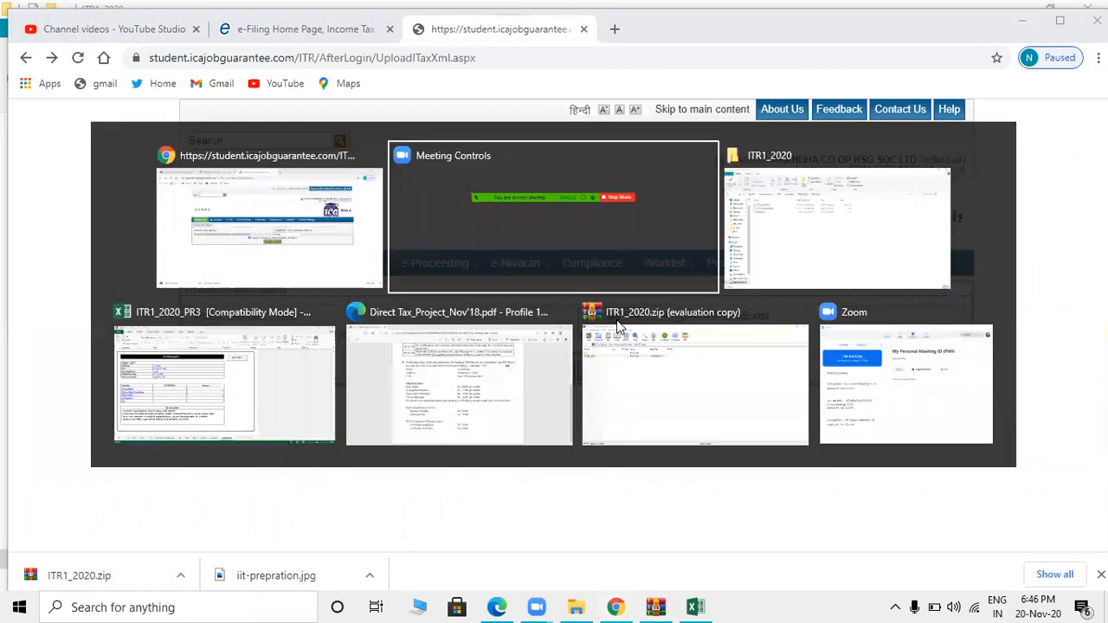
key("Tab")
key("Tab")
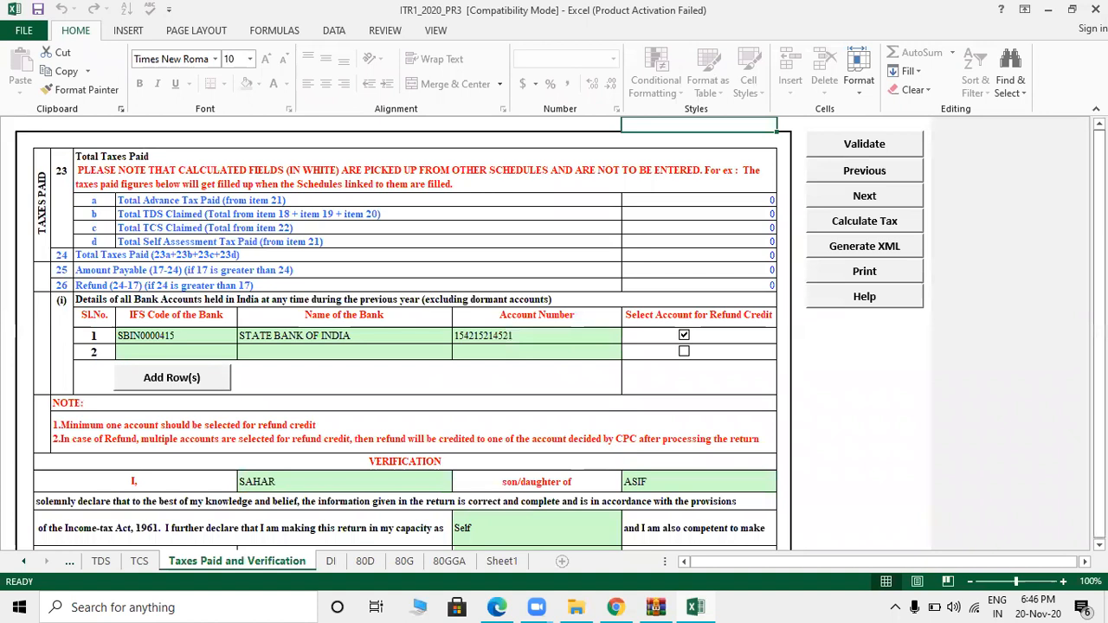
scroll(554, 333, "down", 1)
scroll(573, 415, "down", 2)
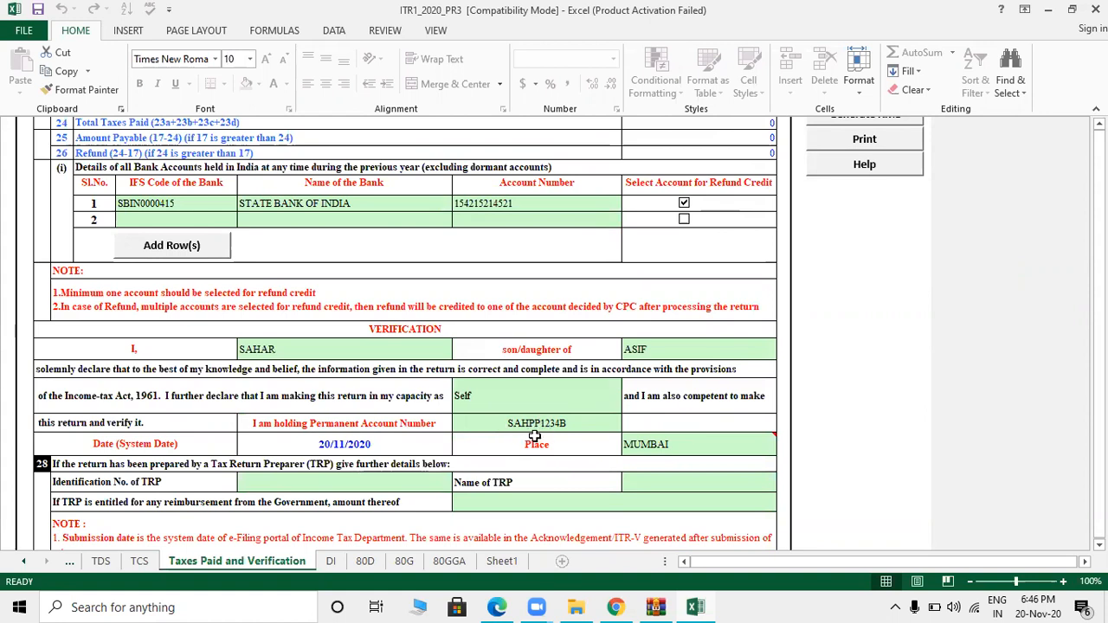
left_click(26, 560)
left_click(109, 563)
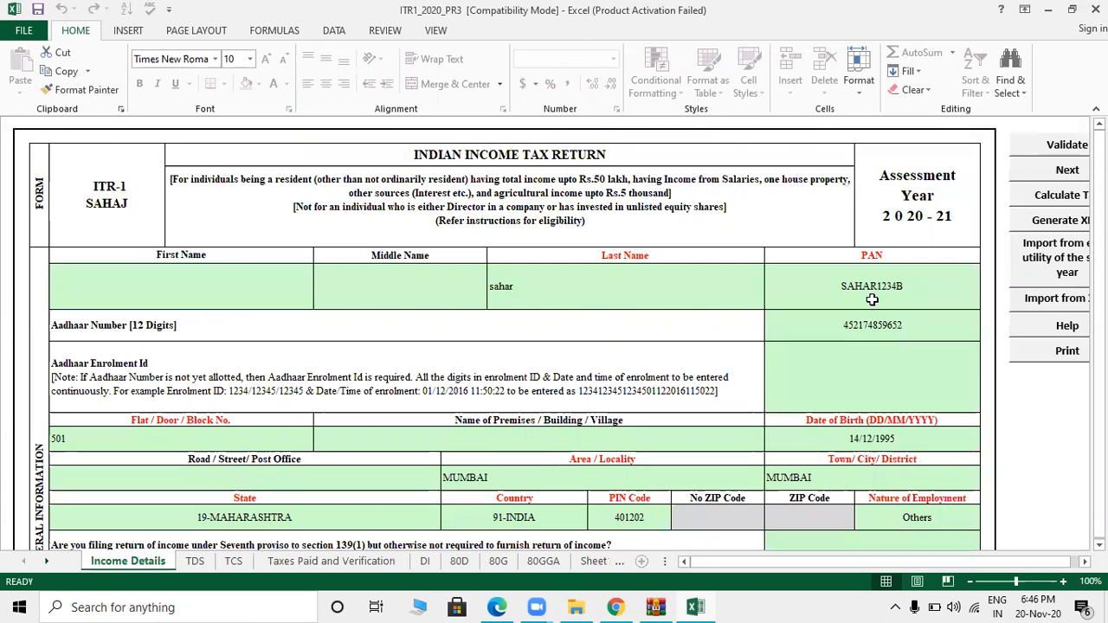
- Inspect the PAN cell, then resubmit the ITR XML upload on the portal
double_click(873, 287)
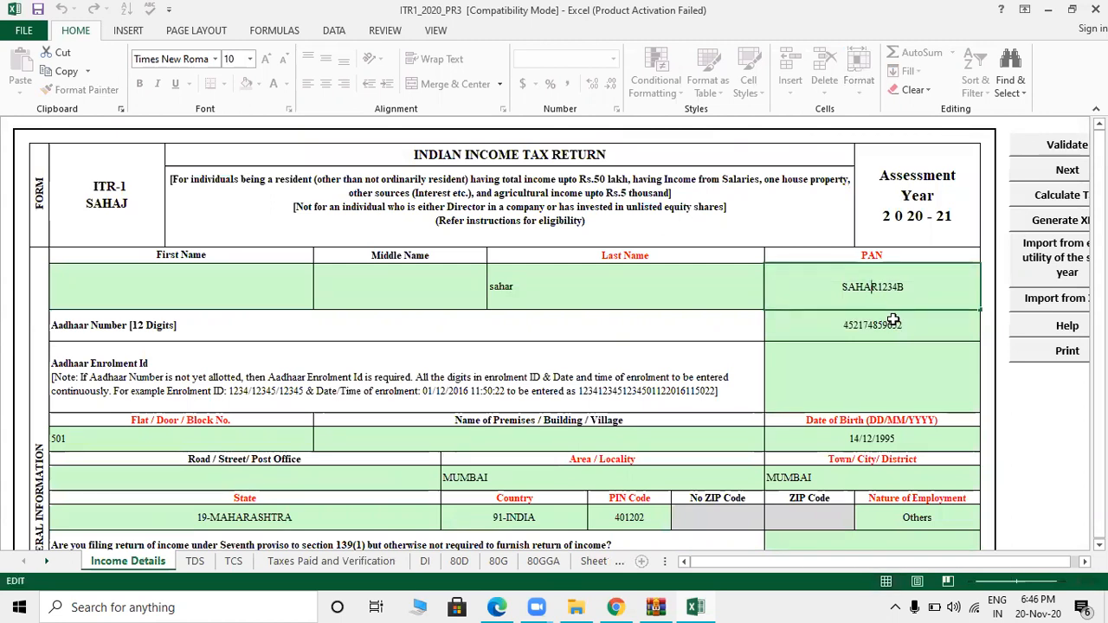
key("alt+Tab")
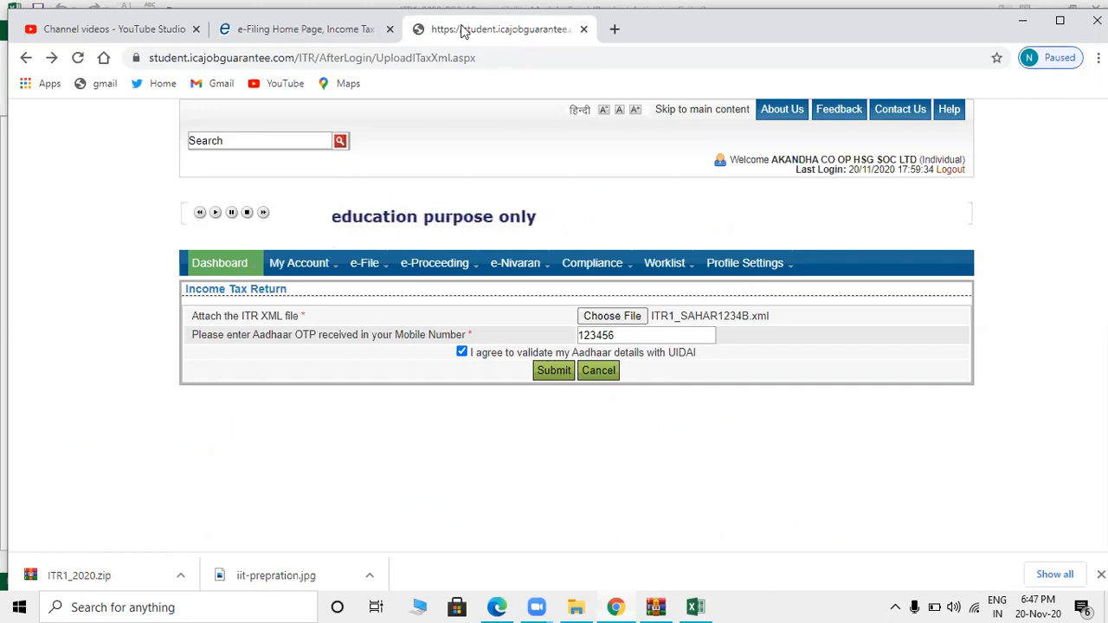
left_click(556, 372)
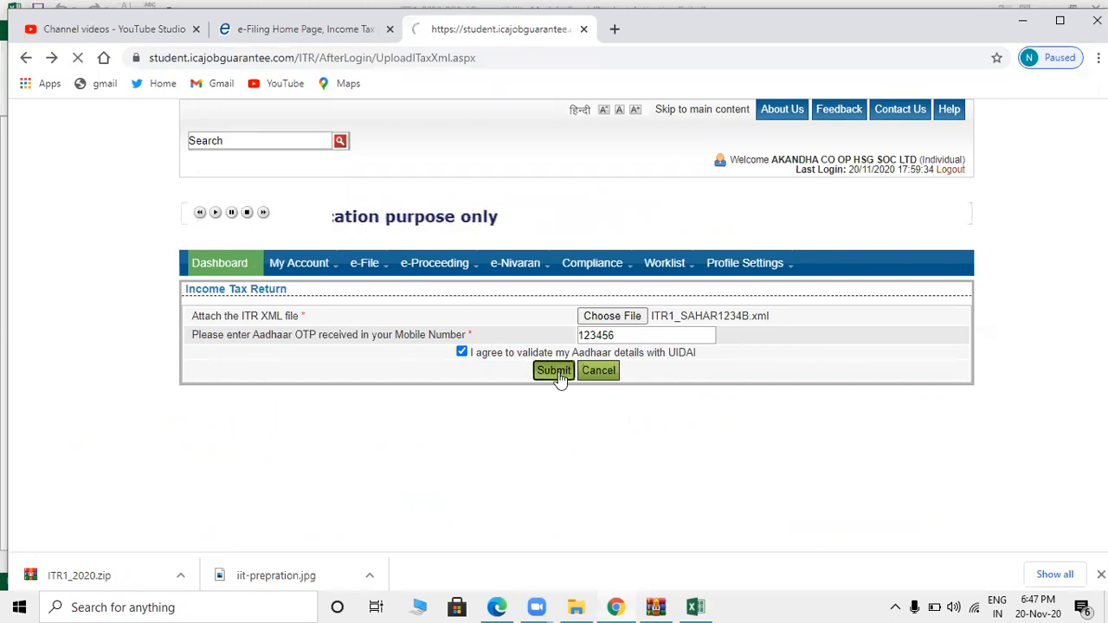